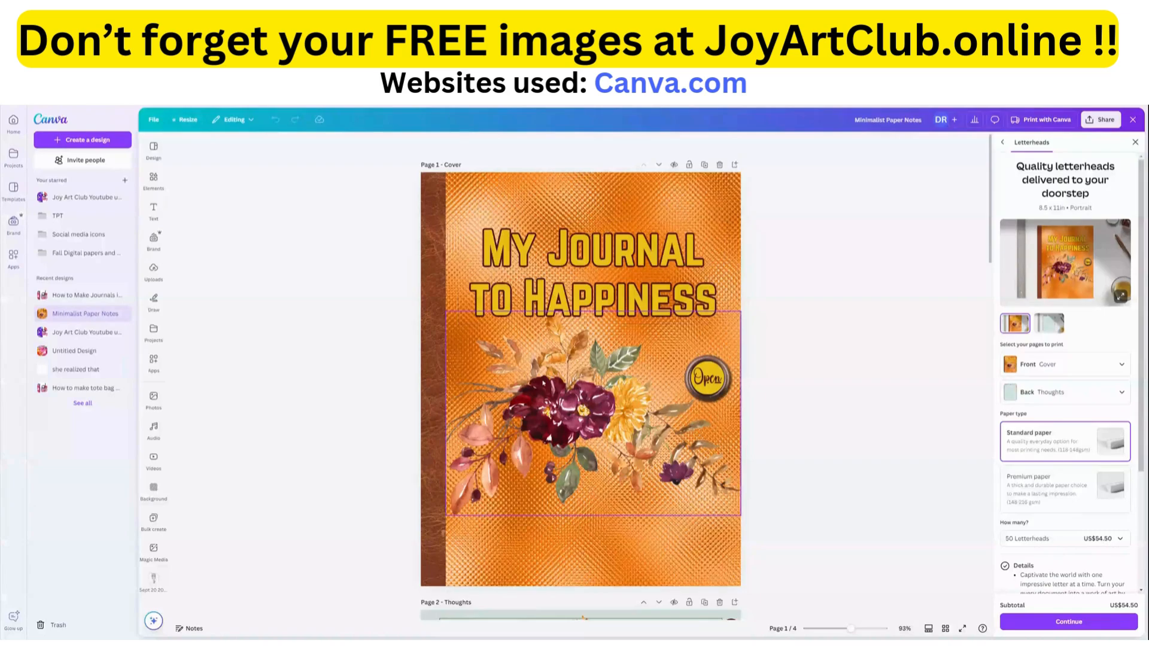
Review the finished journal's cover and its Thoughts, Experiences and Accomplishments pages, including the writing lines on the Thoughts page.
{"action": "scroll", "coordinate": [533, 388], "scroll_direction": "down", "scroll_amount": 3}
{"action": "scroll", "coordinate": [526, 389], "scroll_direction": "down", "scroll_amount": 6}
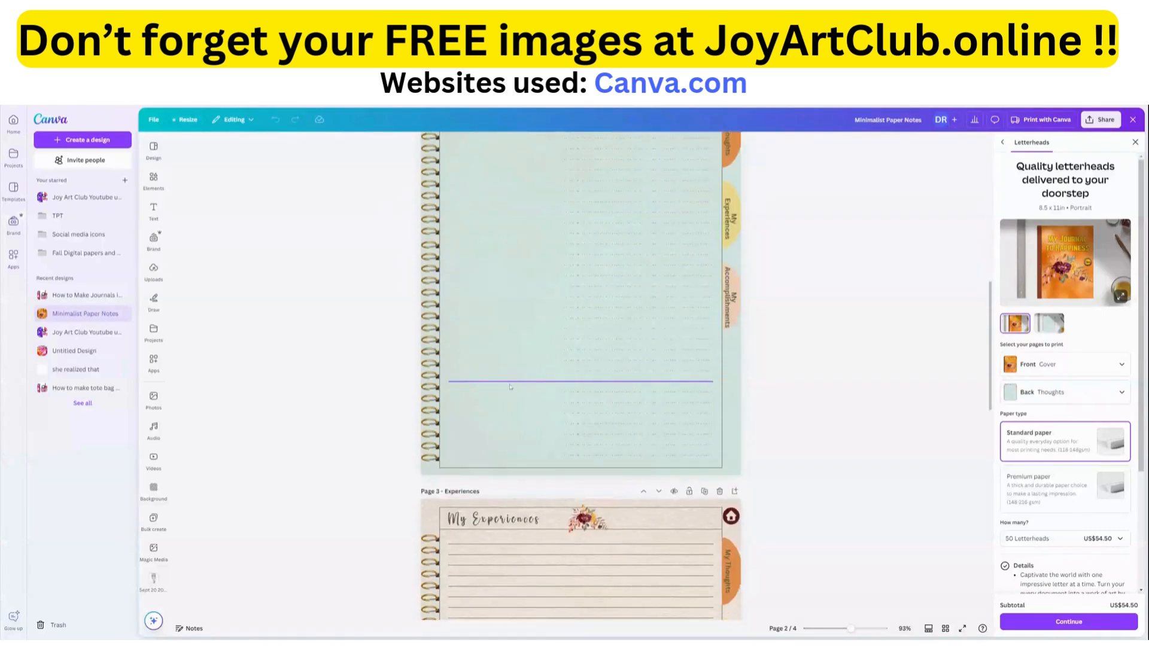
{"action": "scroll", "coordinate": [510, 386], "scroll_direction": "up", "scroll_amount": 3}
{"action": "scroll", "coordinate": [610, 308], "scroll_direction": "up", "scroll_amount": 1}
{"action": "scroll", "coordinate": [598, 335], "scroll_direction": "down", "scroll_amount": 9}
{"action": "scroll", "coordinate": [592, 347], "scroll_direction": "down", "scroll_amount": 7}
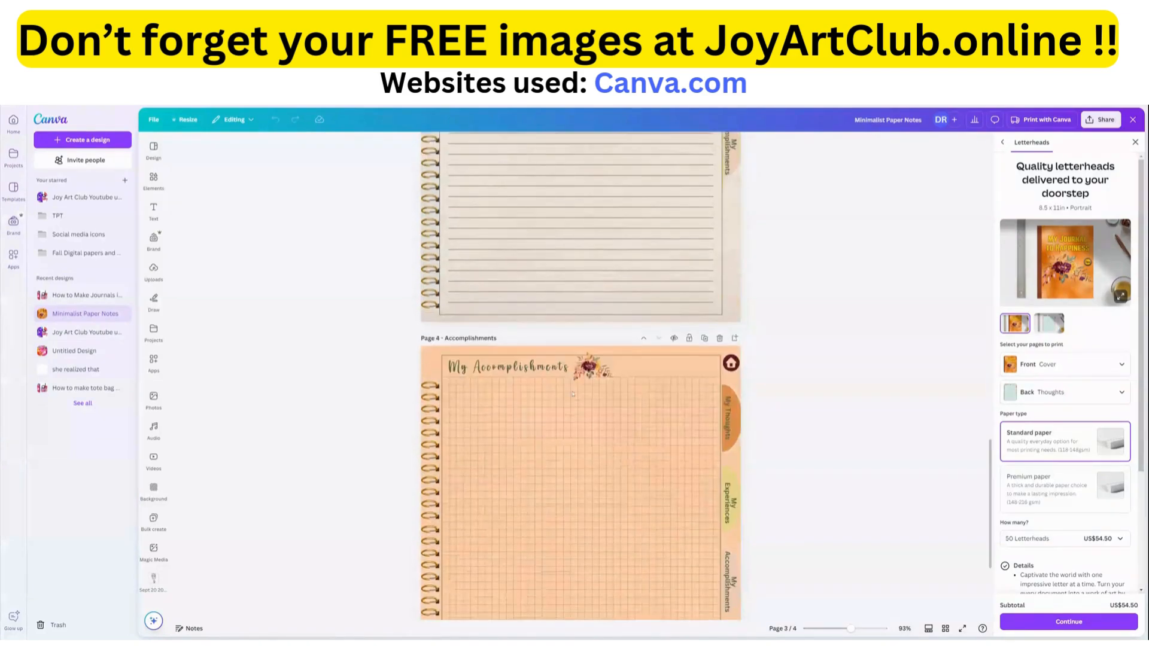
{"action": "scroll", "coordinate": [561, 433], "scroll_direction": "up", "scroll_amount": 13}
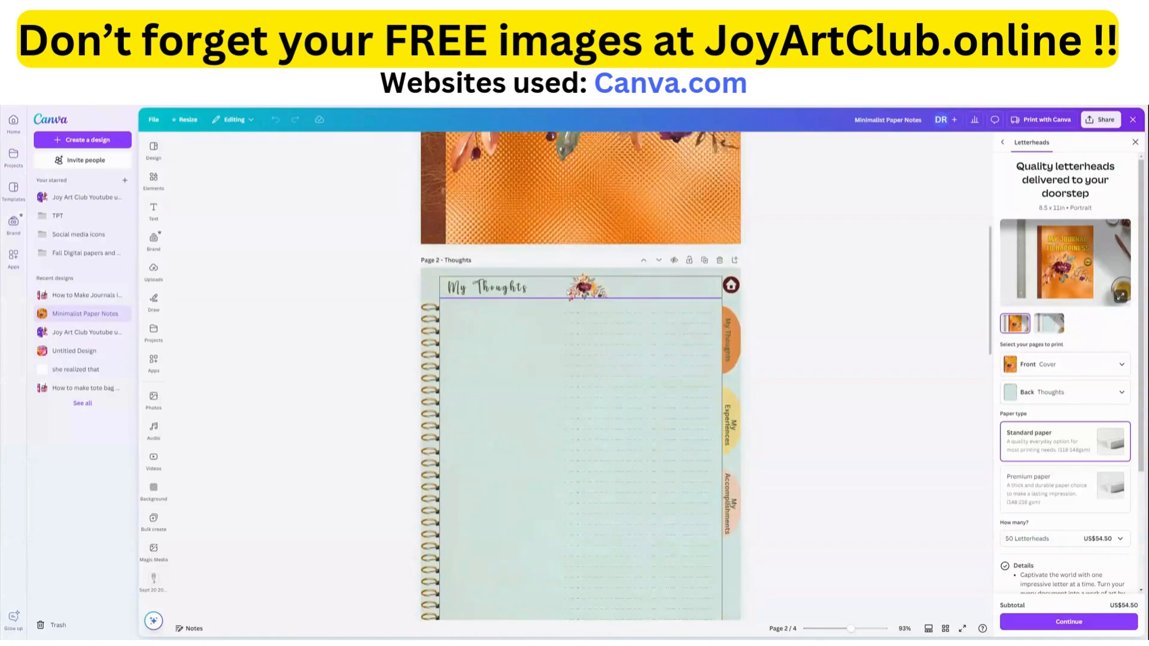
{"action": "scroll", "coordinate": [569, 295], "scroll_direction": "down", "scroll_amount": 5}
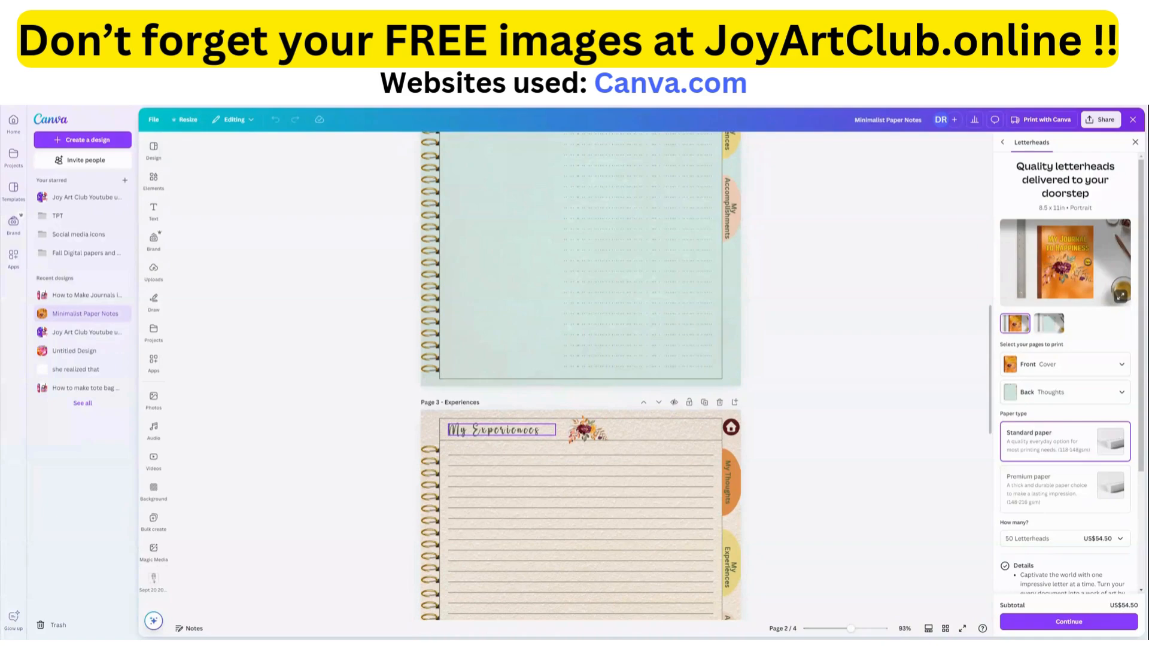
{"action": "scroll", "coordinate": [530, 286], "scroll_direction": "up", "scroll_amount": 9}
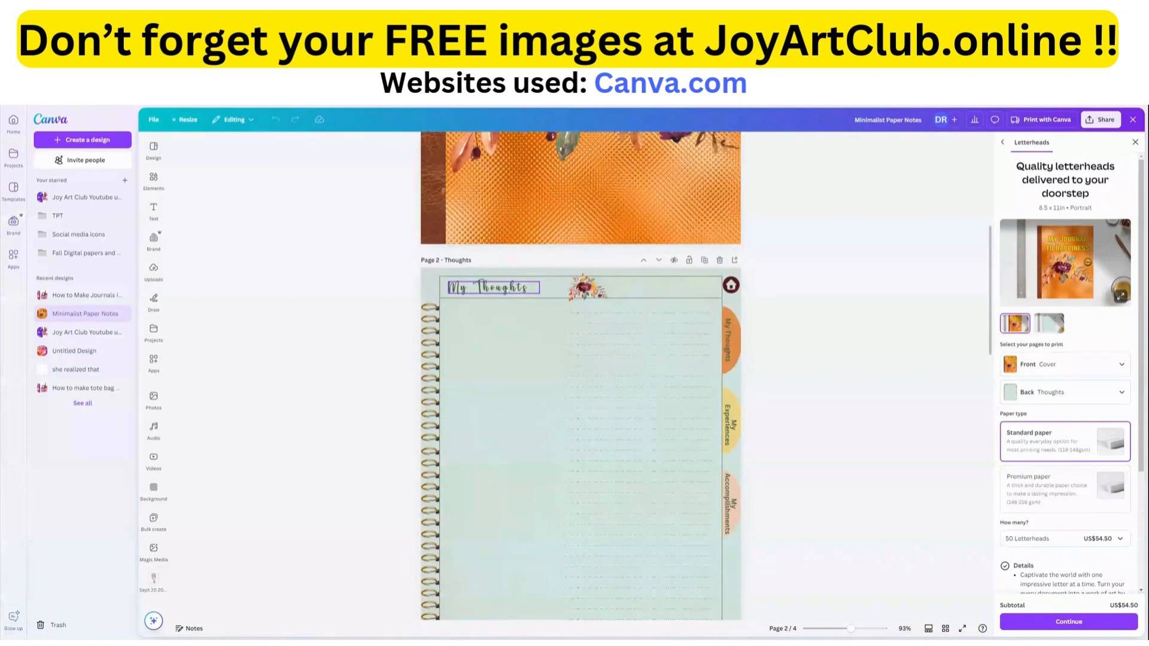
{"action": "left_click", "coordinate": [603, 322]}
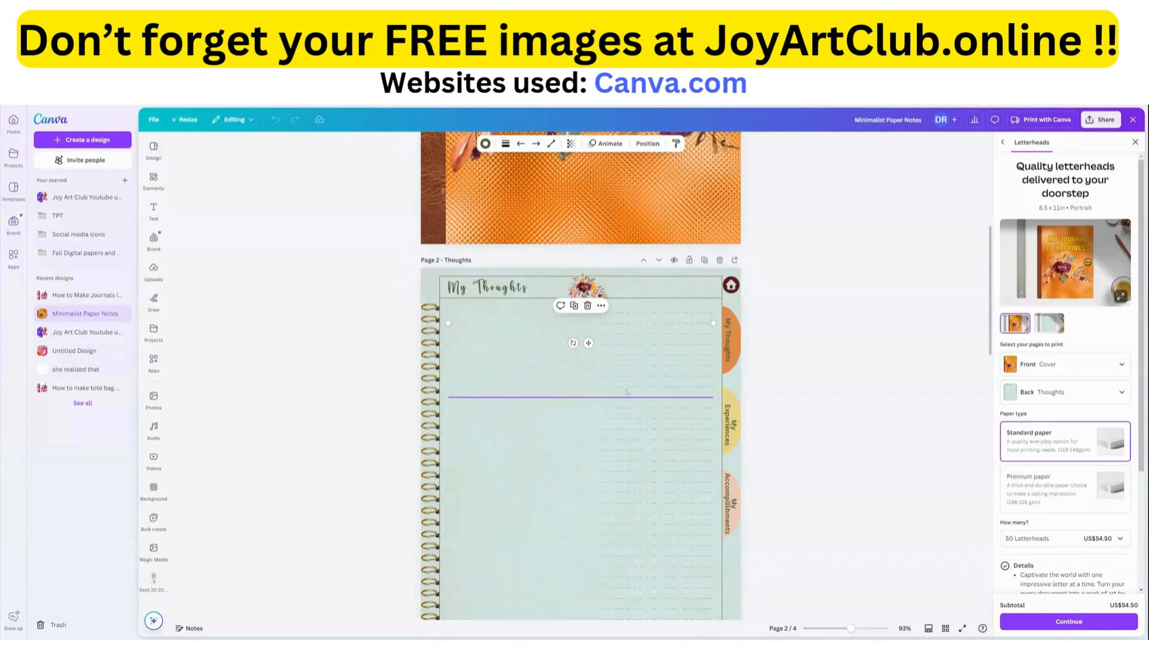
{"action": "scroll", "coordinate": [616, 379], "scroll_direction": "down", "scroll_amount": 1}
{"action": "scroll", "coordinate": [616, 380], "scroll_direction": "down", "scroll_amount": 3}
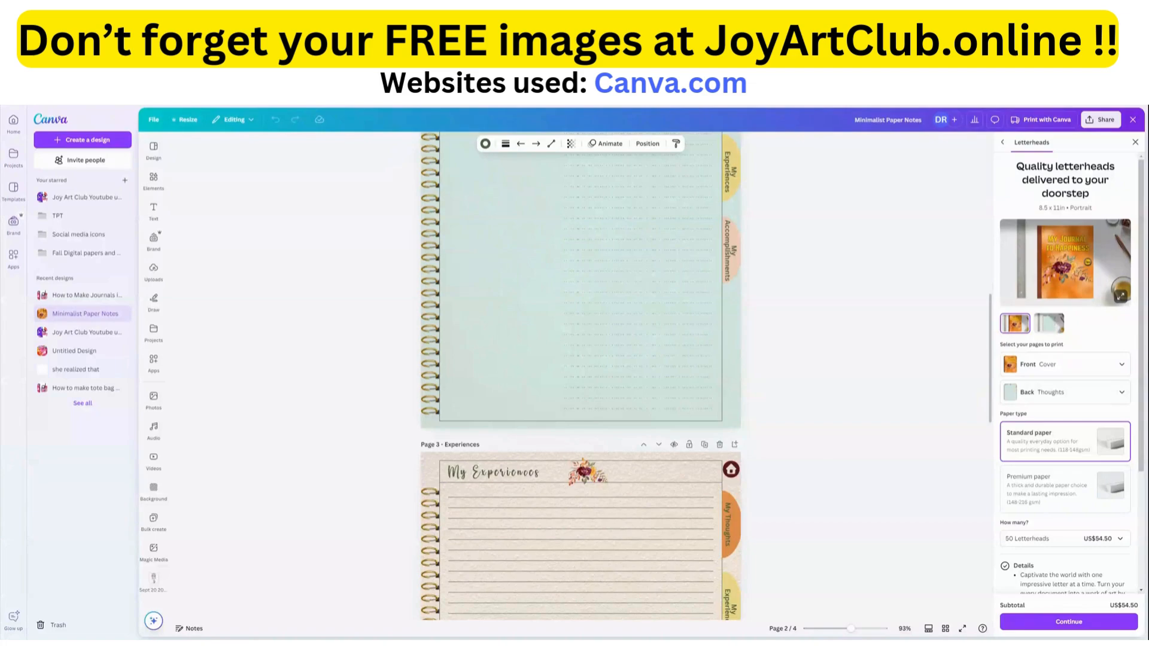
{"action": "scroll", "coordinate": [580, 377], "scroll_direction": "up", "scroll_amount": 10}
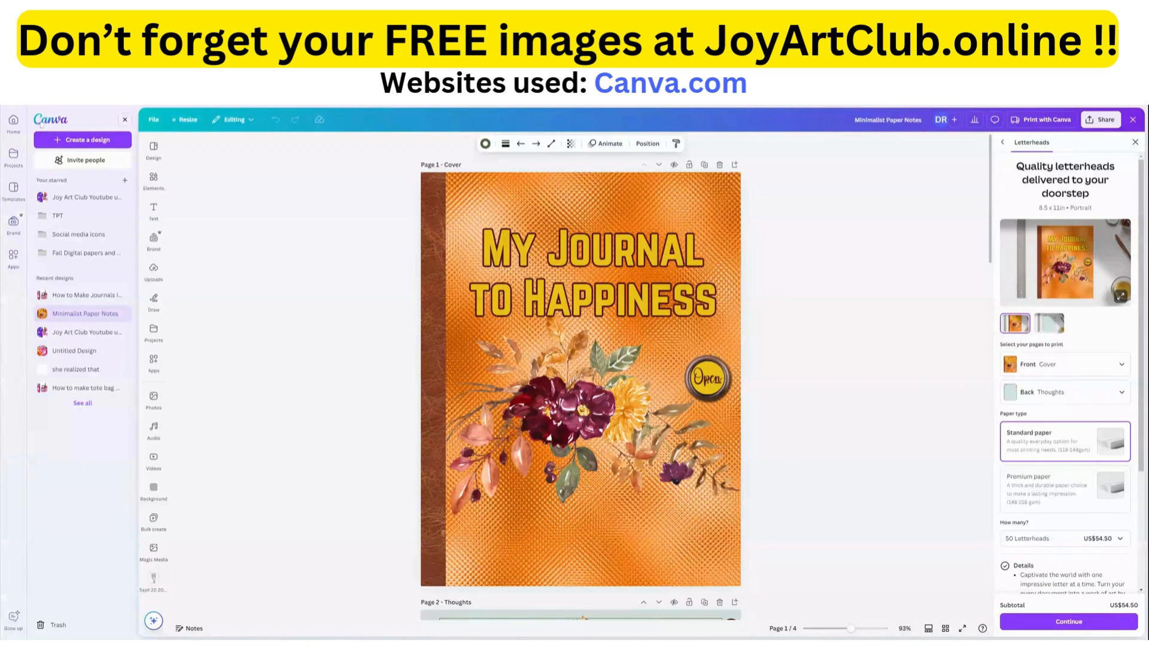
Create a new blank custom-size design 8.5 in wide and 11 in high.
{"action": "left_click", "coordinate": [83, 140]}
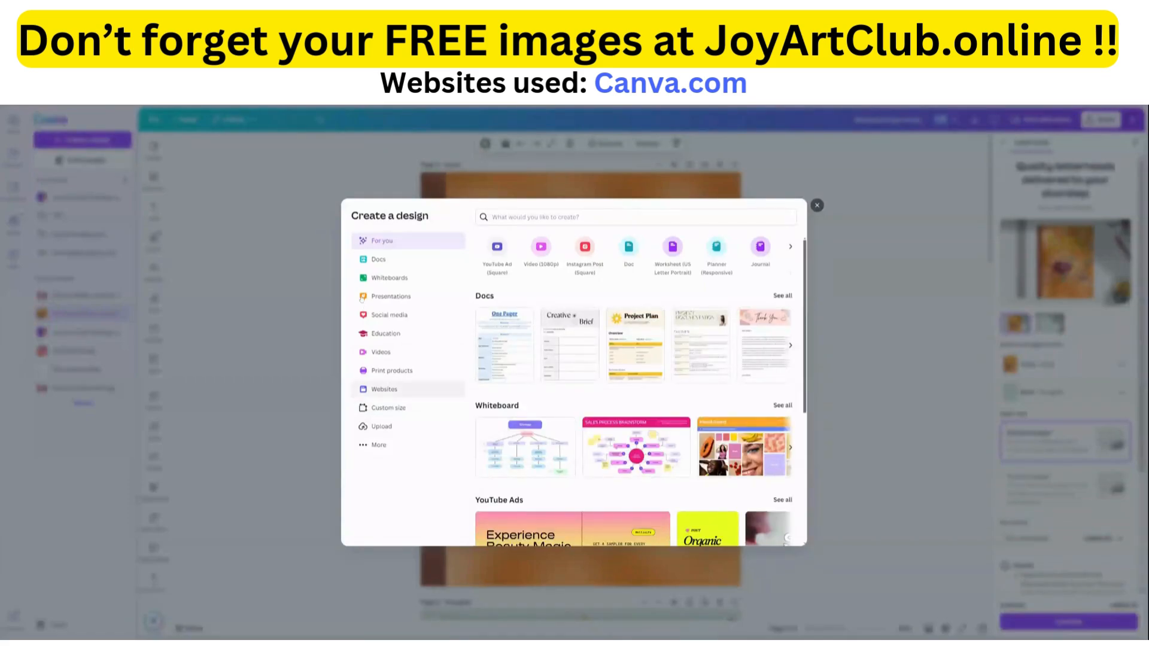
{"action": "left_click", "coordinate": [392, 409]}
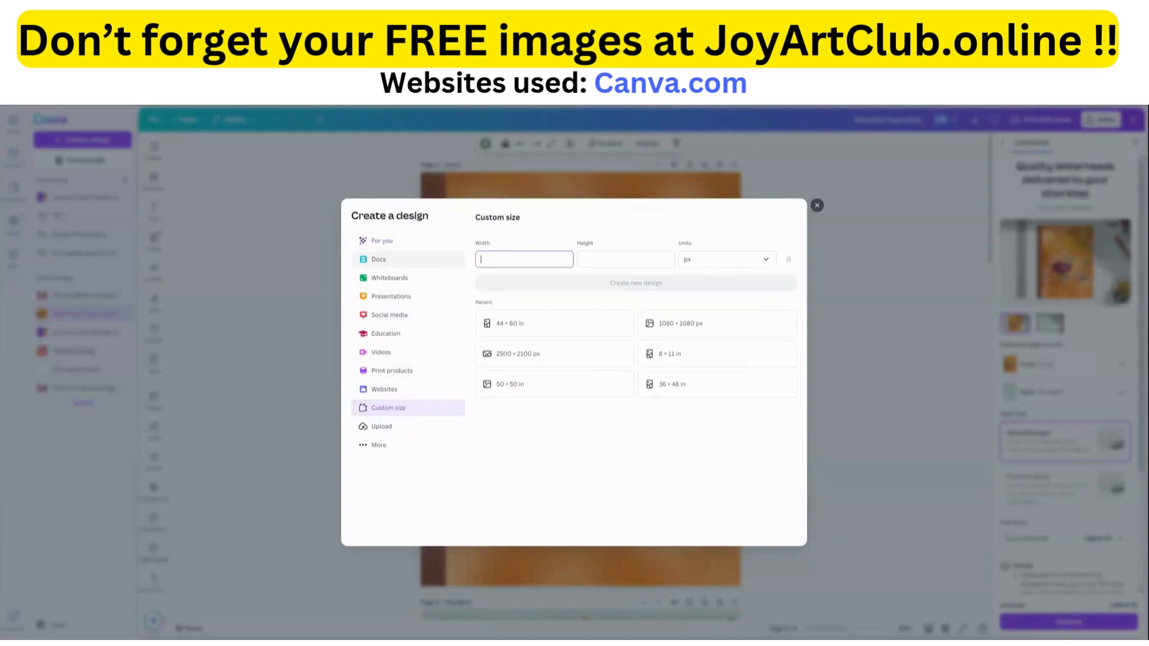
{"action": "left_click", "coordinate": [732, 263]}
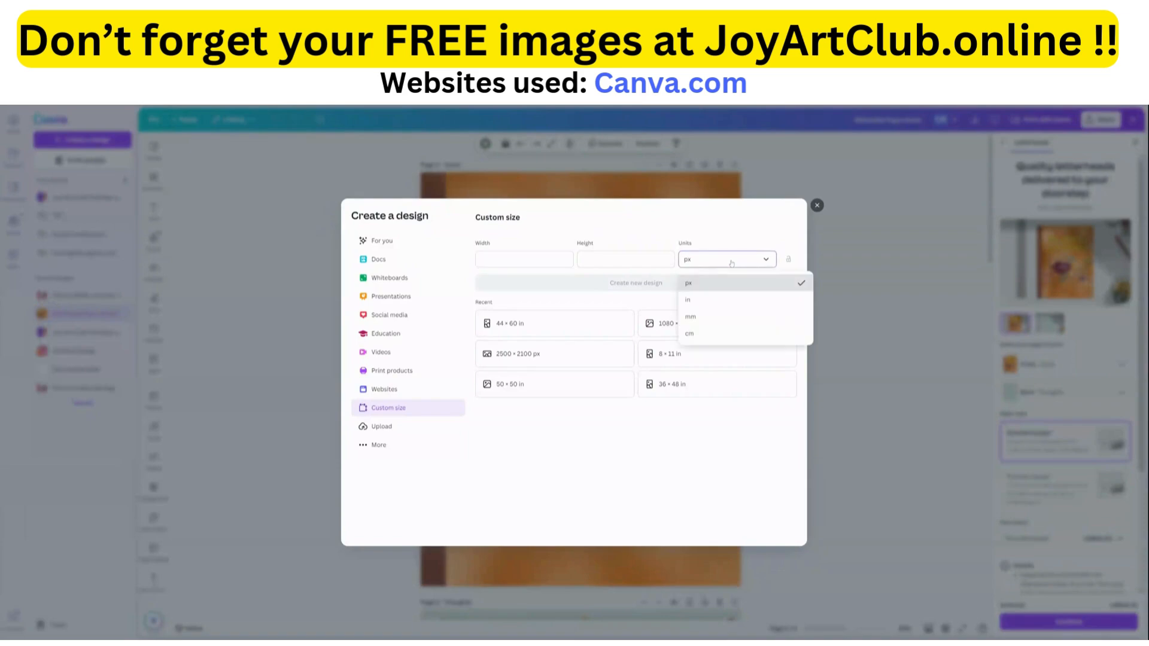
{"action": "left_click", "coordinate": [692, 299]}
{"action": "left_click", "coordinate": [494, 263]}
{"action": "type", "text": "8.5"}
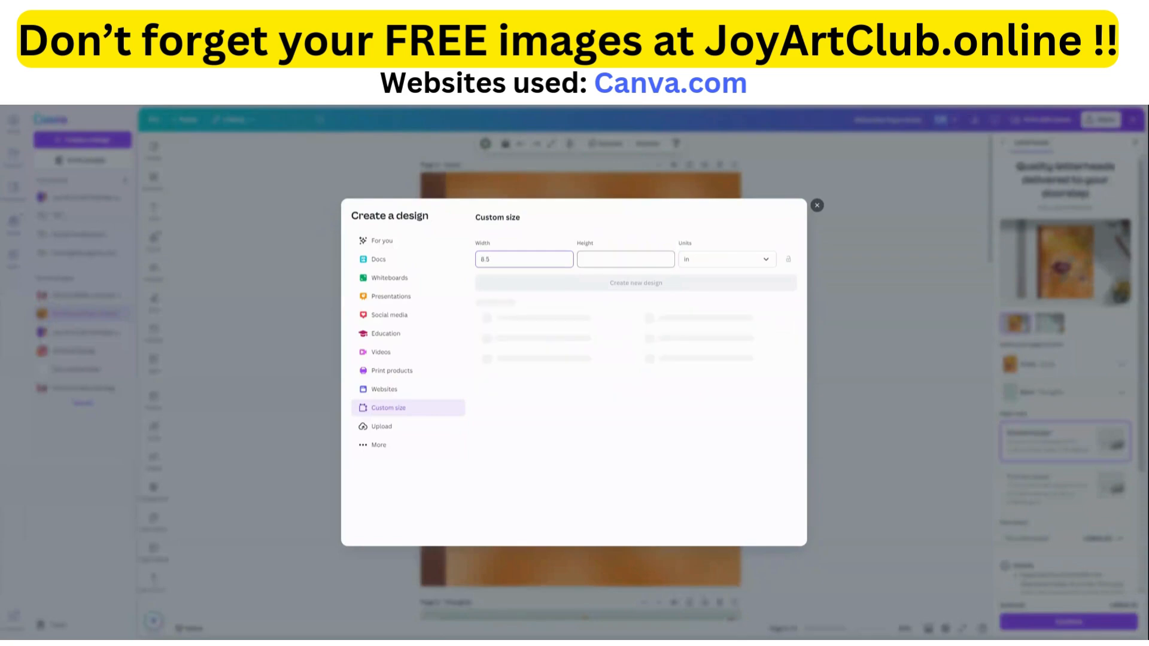
{"action": "key", "text": "Tab"}
{"action": "type", "text": "11"}
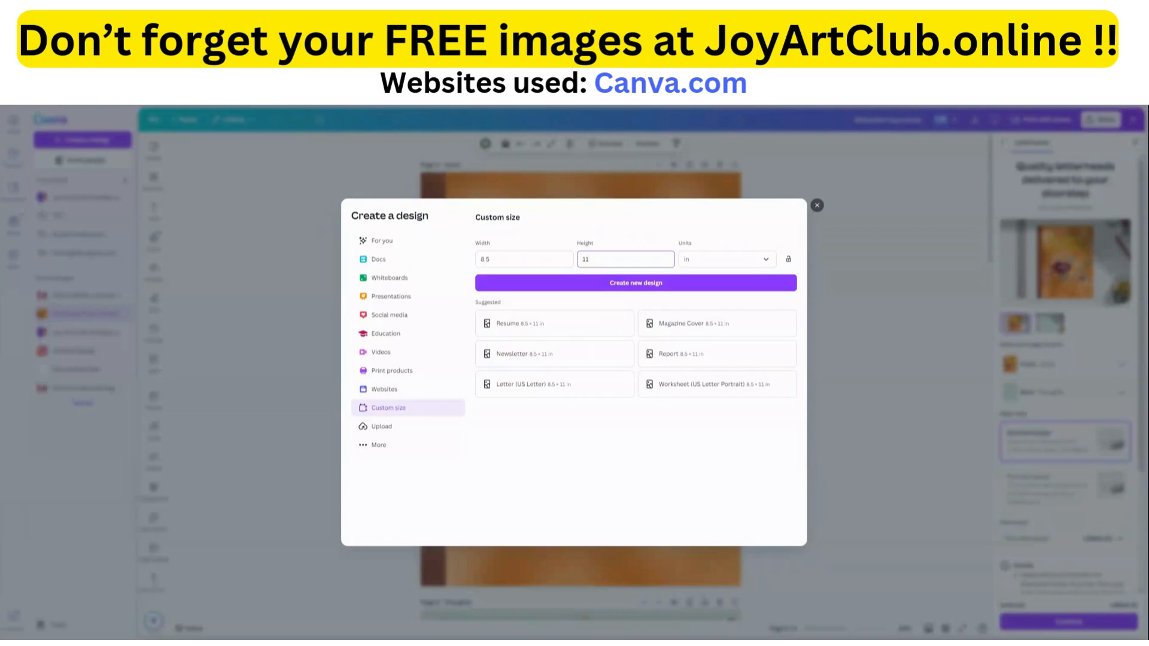
{"action": "left_click", "coordinate": [620, 288]}
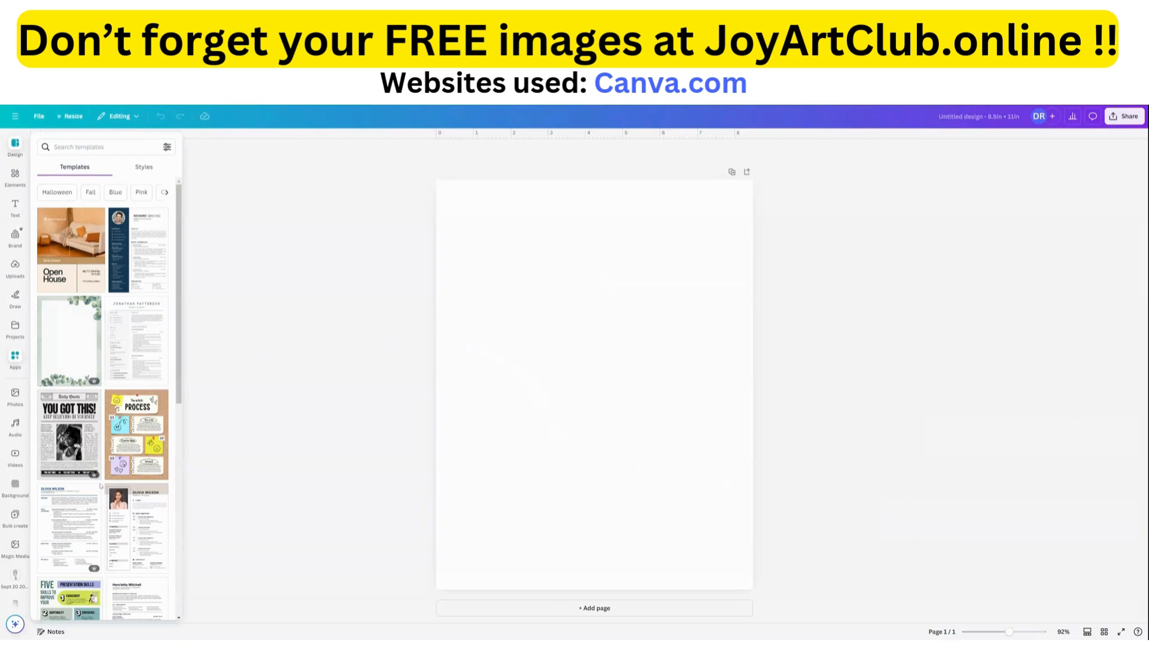
Browse the suggested templates for the blank page to examine the available layouts and page styles.
{"action": "scroll", "coordinate": [97, 490], "scroll_direction": "down", "scroll_amount": 7}
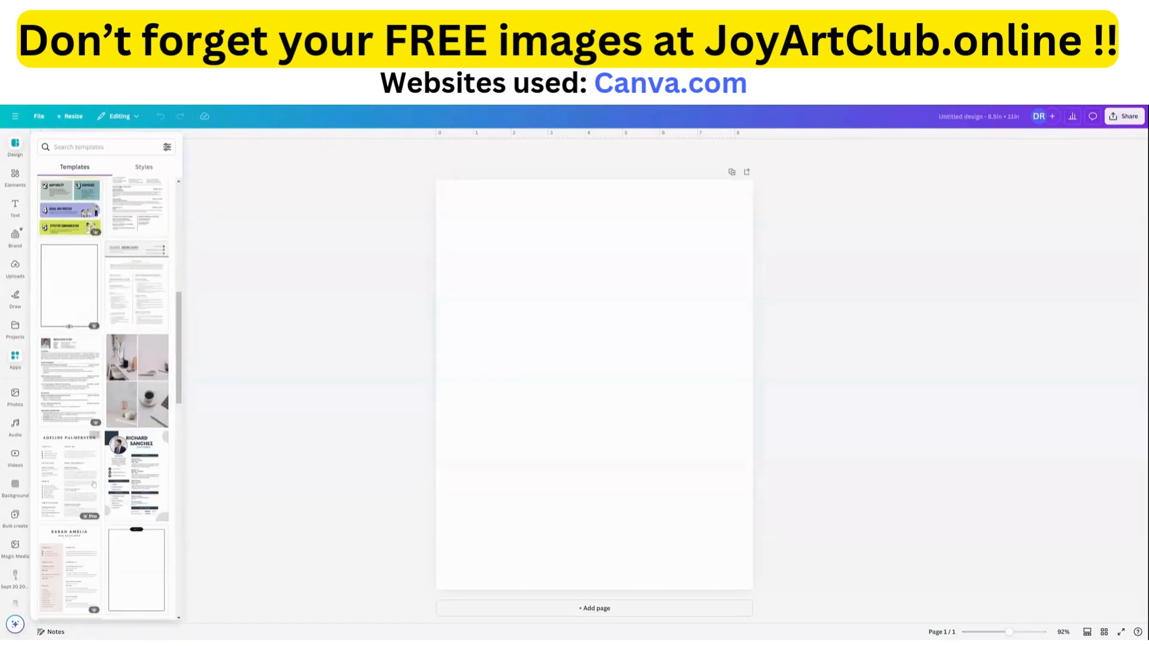
{"action": "scroll", "coordinate": [90, 485], "scroll_direction": "down", "scroll_amount": 5}
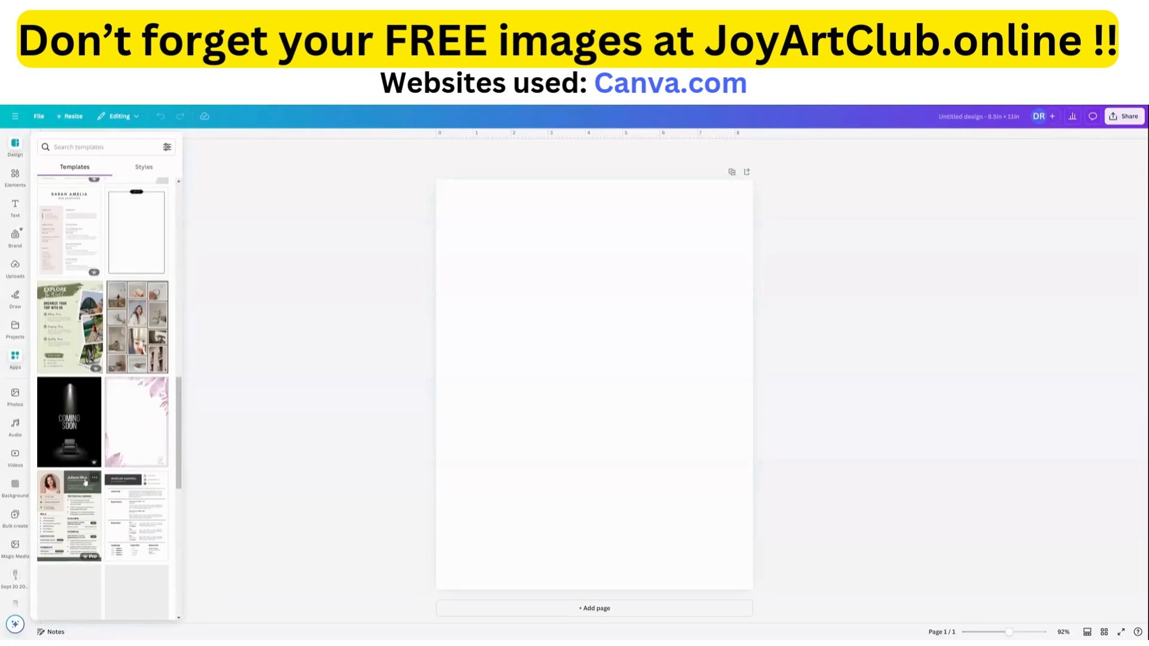
{"action": "scroll", "coordinate": [93, 455], "scroll_direction": "up", "scroll_amount": 6}
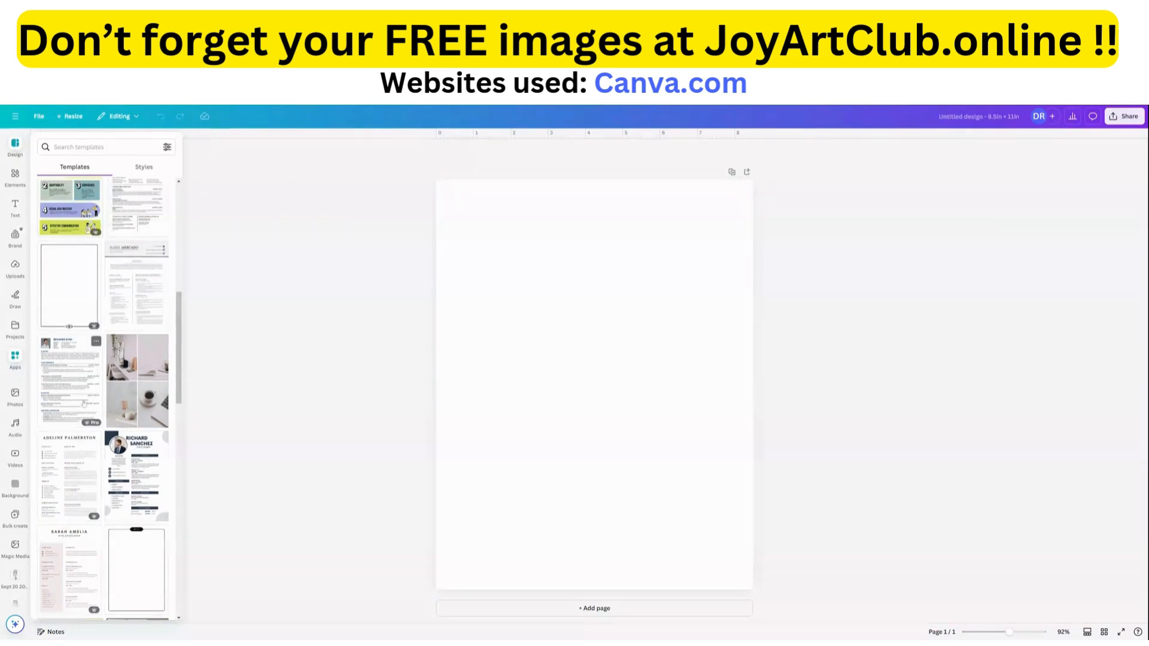
{"action": "scroll", "coordinate": [123, 485], "scroll_direction": "down", "scroll_amount": 4}
{"action": "scroll", "coordinate": [123, 485], "scroll_direction": "down", "scroll_amount": 3}
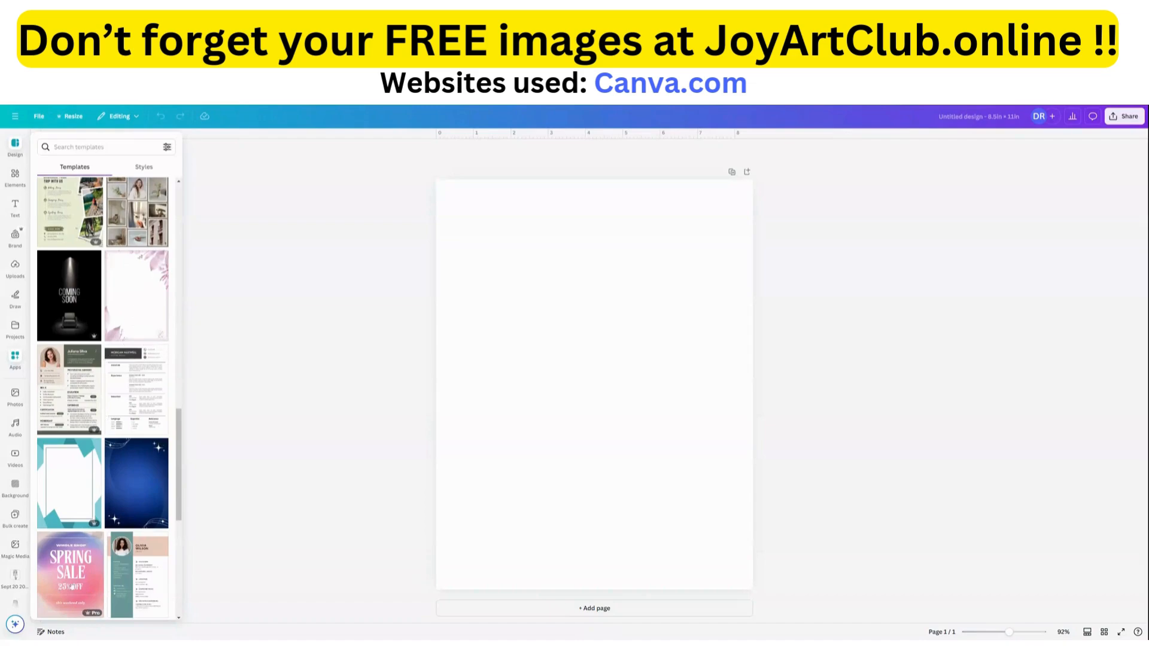
{"action": "scroll", "coordinate": [84, 539], "scroll_direction": "down", "scroll_amount": 5}
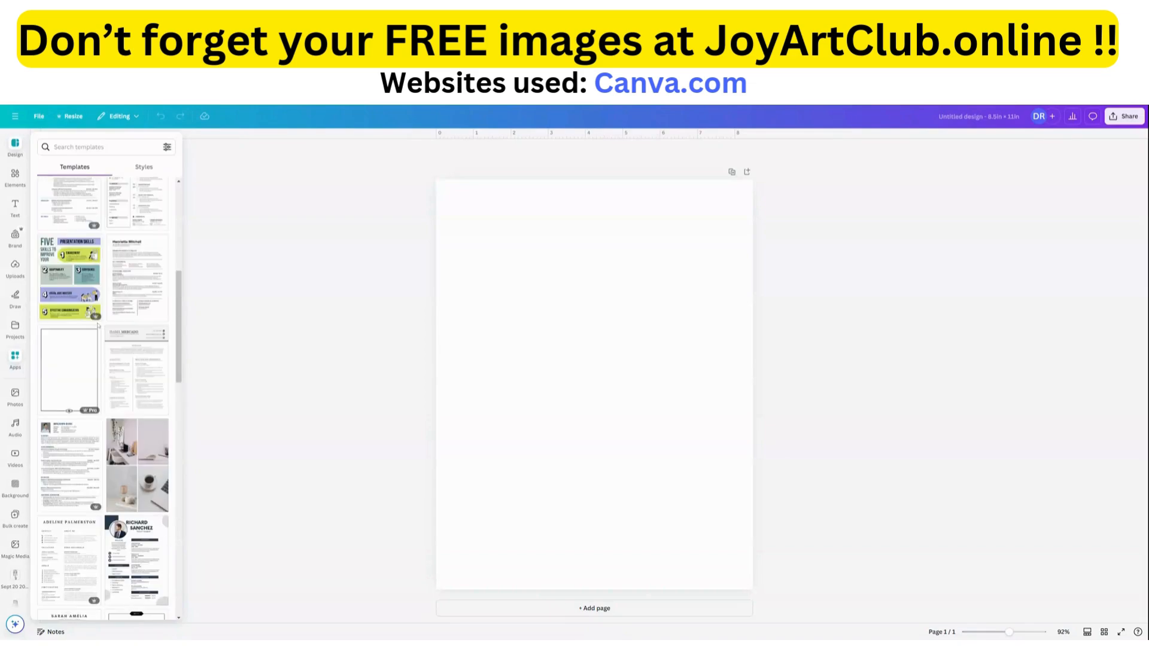
{"action": "scroll", "coordinate": [96, 262], "scroll_direction": "up", "scroll_amount": 5}
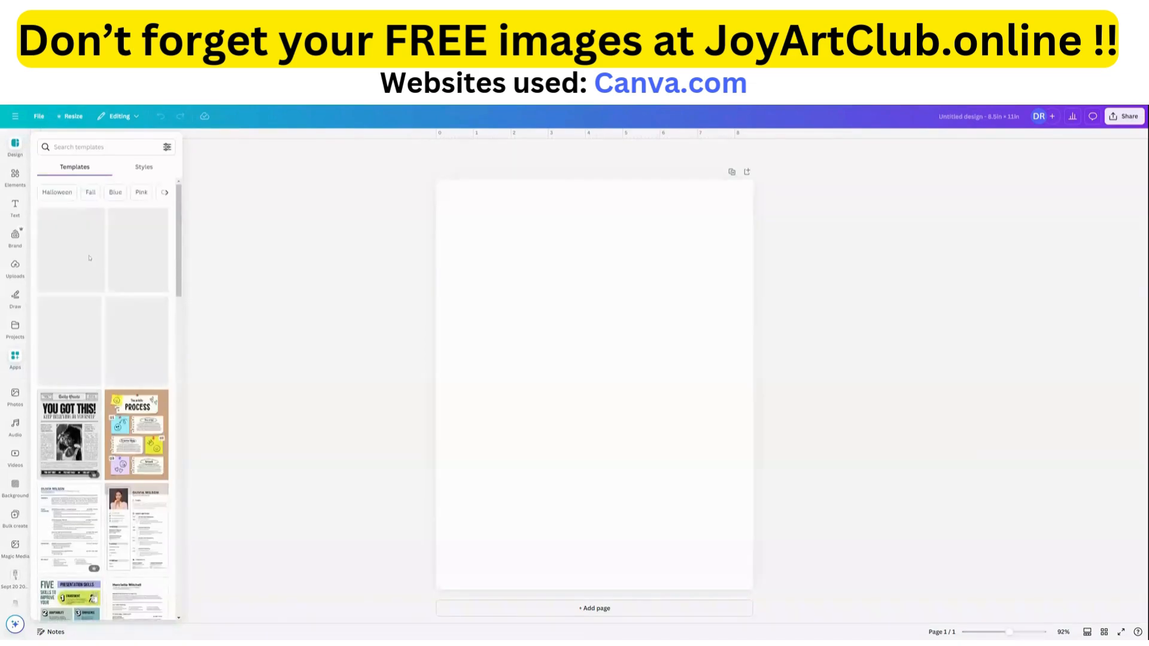
{"action": "scroll", "coordinate": [77, 286], "scroll_direction": "down", "scroll_amount": 3}
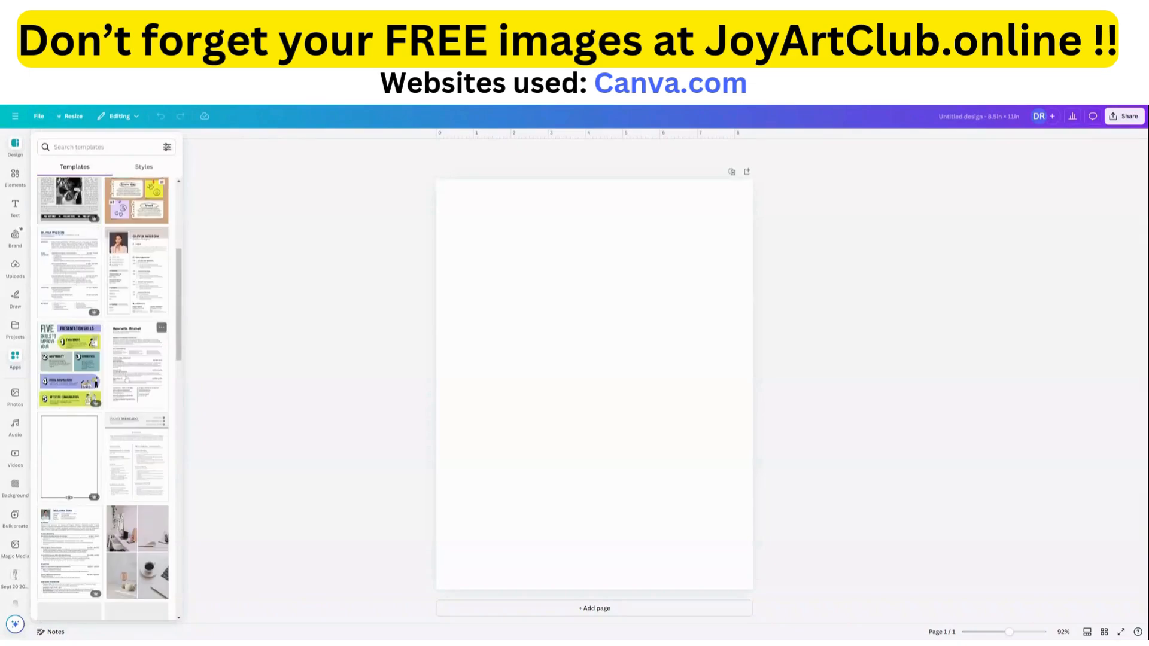
{"action": "scroll", "coordinate": [95, 318], "scroll_direction": "down", "scroll_amount": 3}
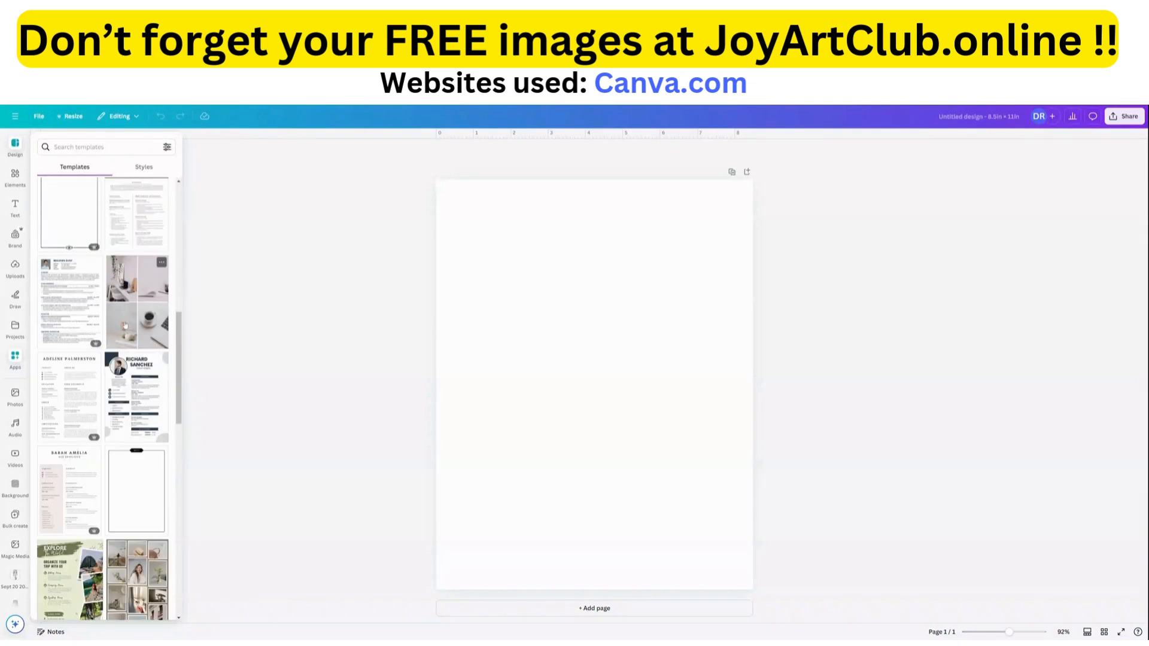
{"action": "scroll", "coordinate": [130, 484], "scroll_direction": "down", "scroll_amount": 3}
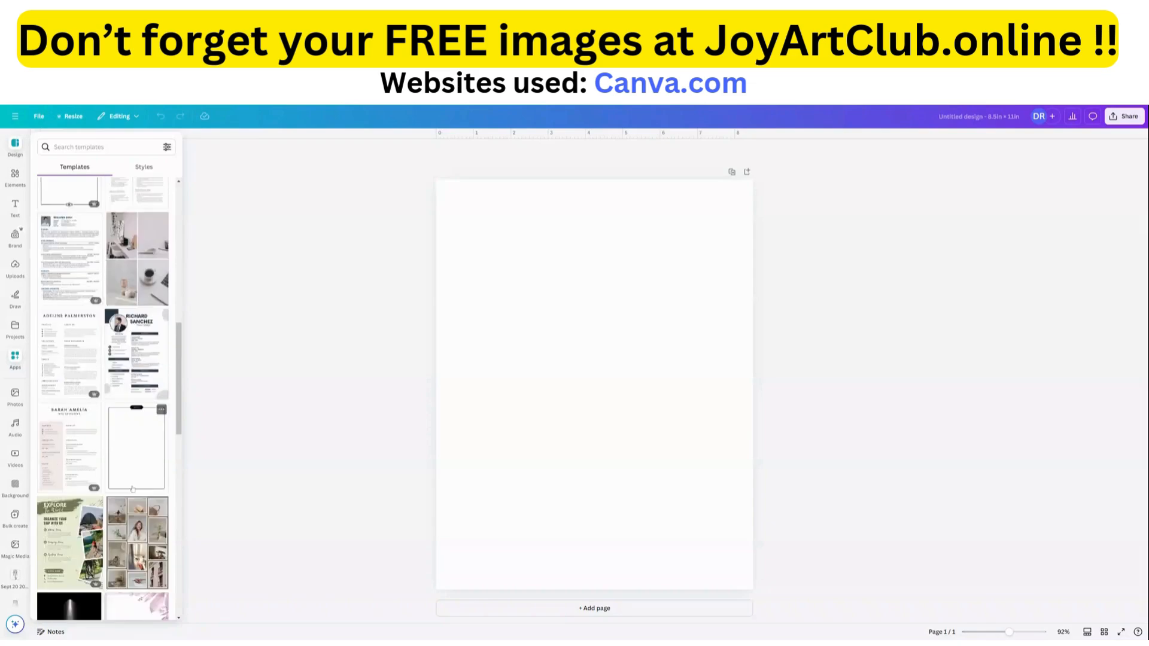
{"action": "scroll", "coordinate": [130, 484], "scroll_direction": "down", "scroll_amount": 10}
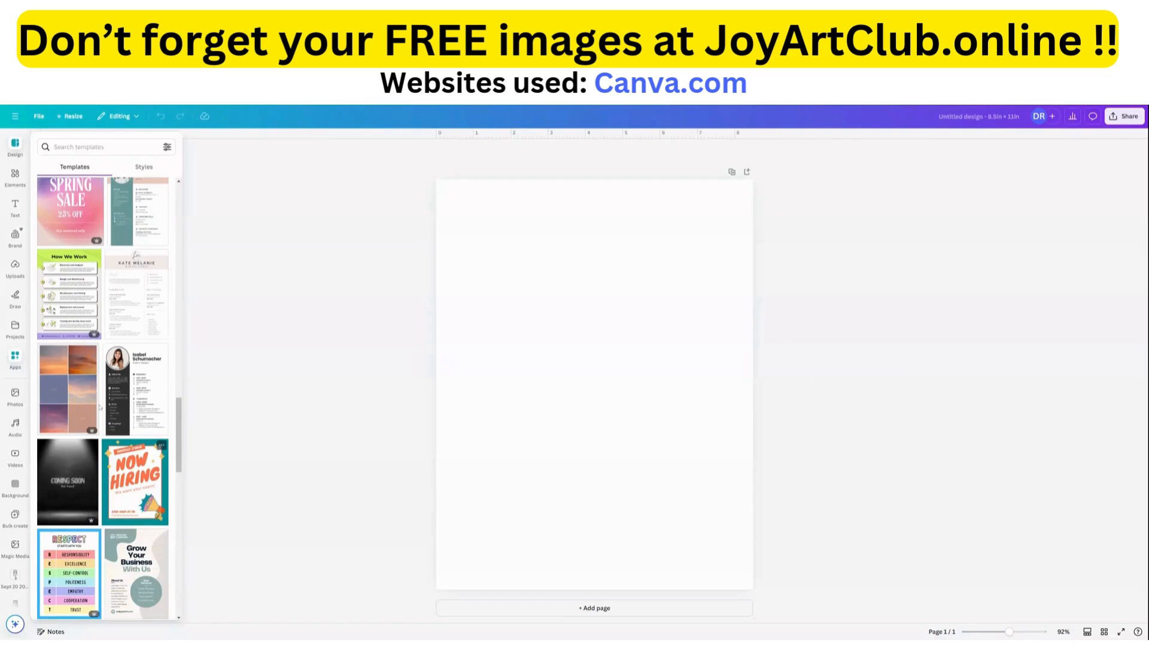
{"action": "scroll", "coordinate": [95, 413], "scroll_direction": "up", "scroll_amount": 3}
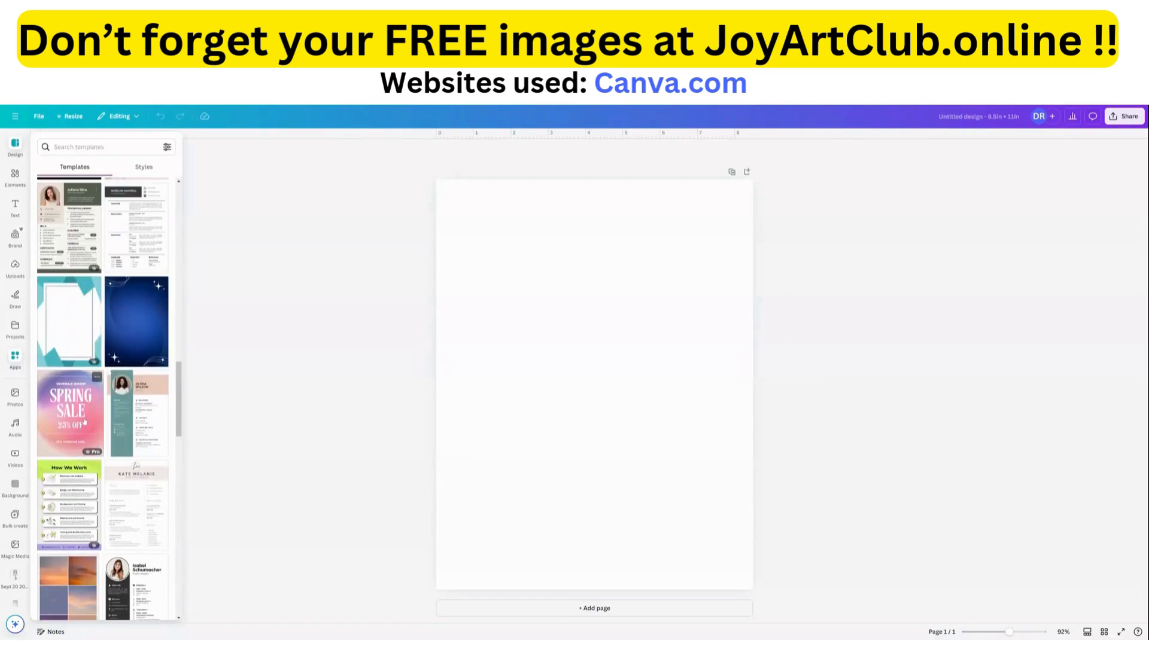
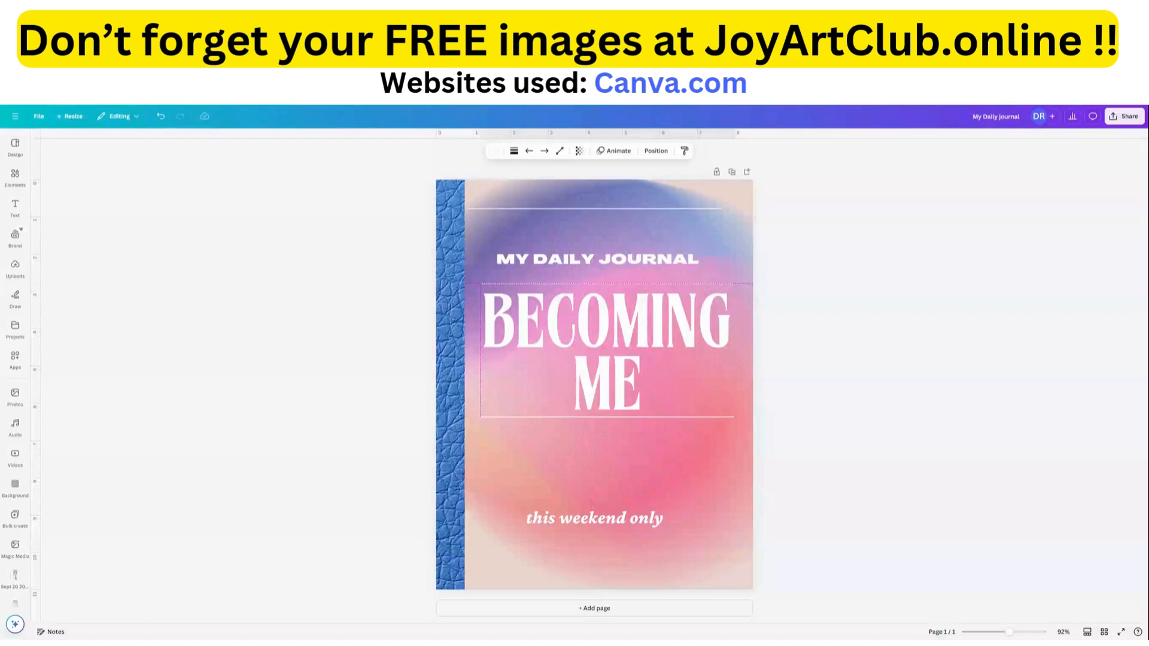
Delete the "this weekend only" text from the lower part of the cover.
{"action": "left_click", "coordinate": [604, 283]}
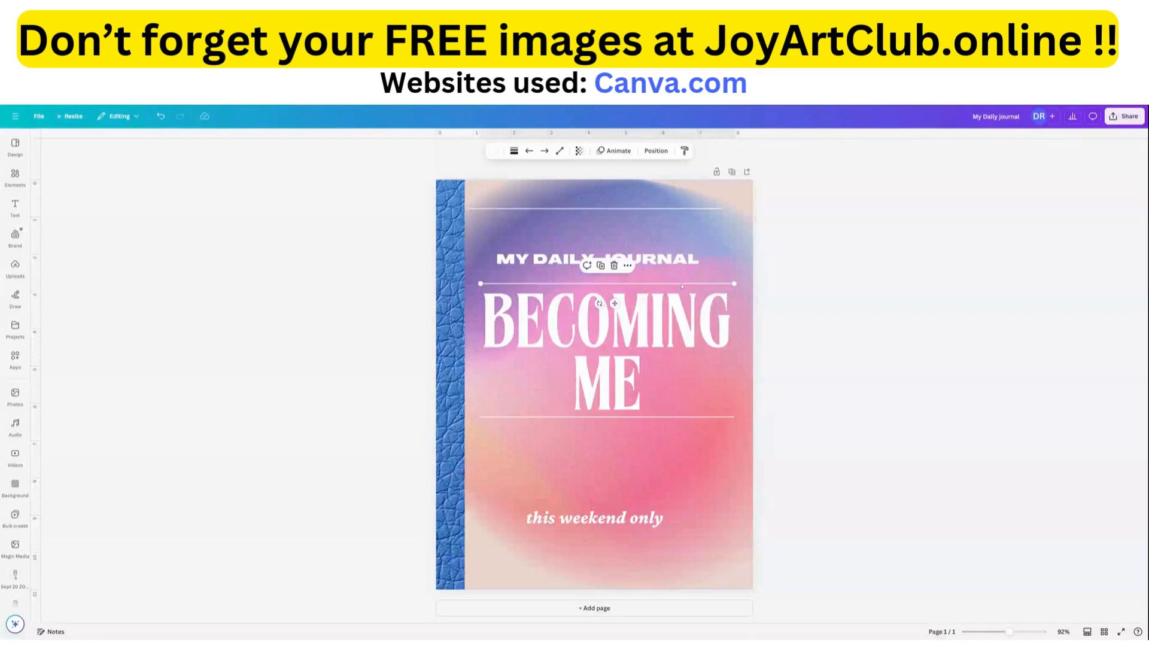
{"action": "left_click", "coordinate": [605, 527]}
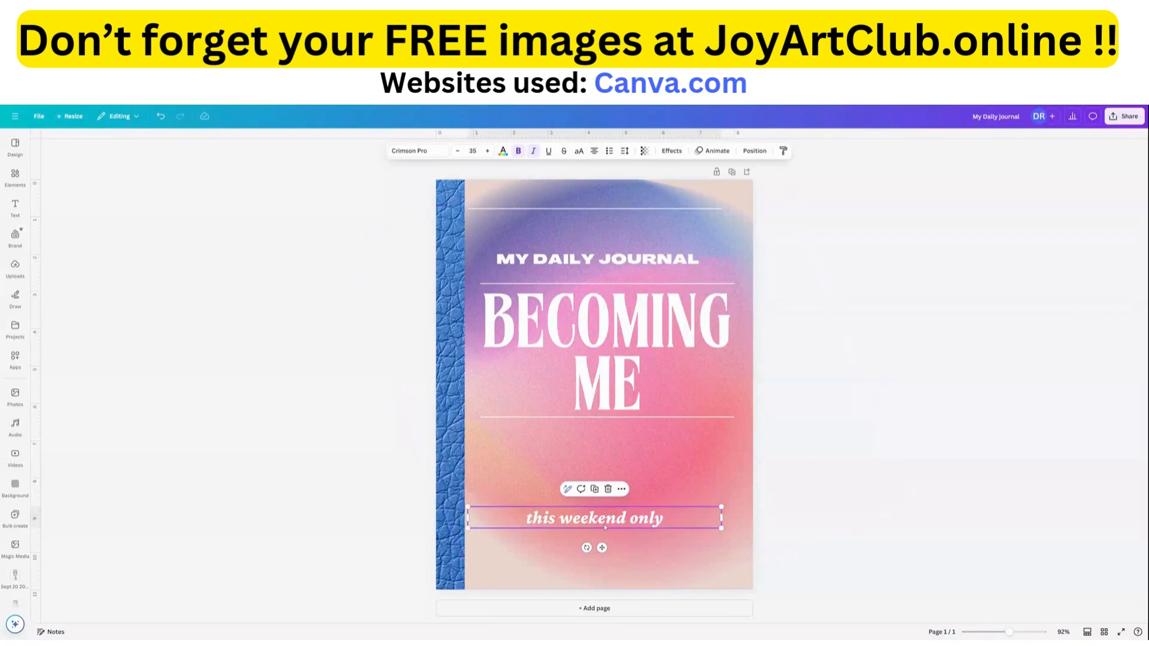
{"action": "left_click_drag", "start_coordinate": [604, 528], "coordinate": [605, 578]}
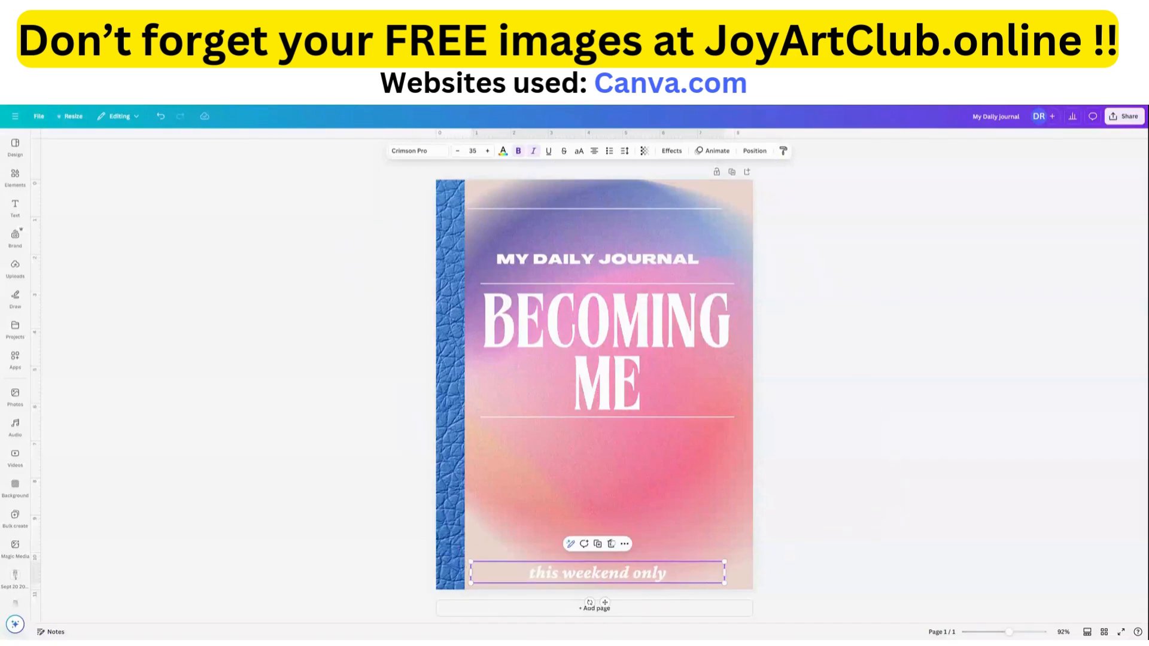
{"action": "left_click", "coordinate": [612, 544]}
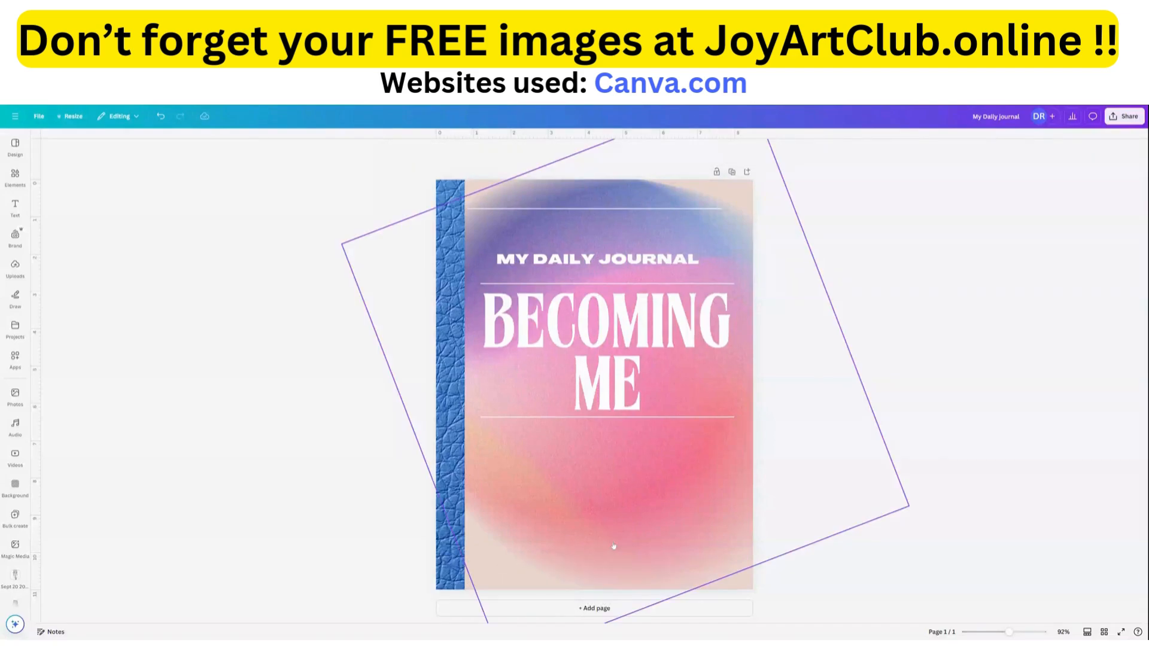
{"action": "left_click", "coordinate": [620, 500]}
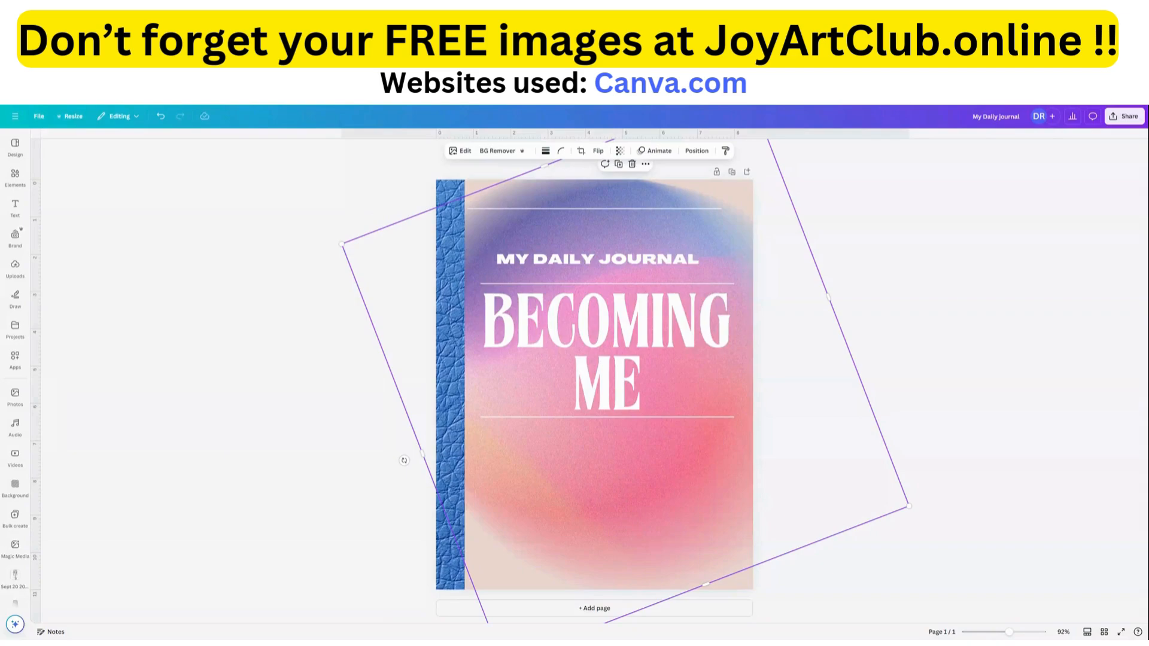
Search the elements for "blue watercolor flowers" and show all the graphics results.
{"action": "mouse_move", "coordinate": [15, 178]}
{"action": "left_click", "coordinate": [96, 144]}
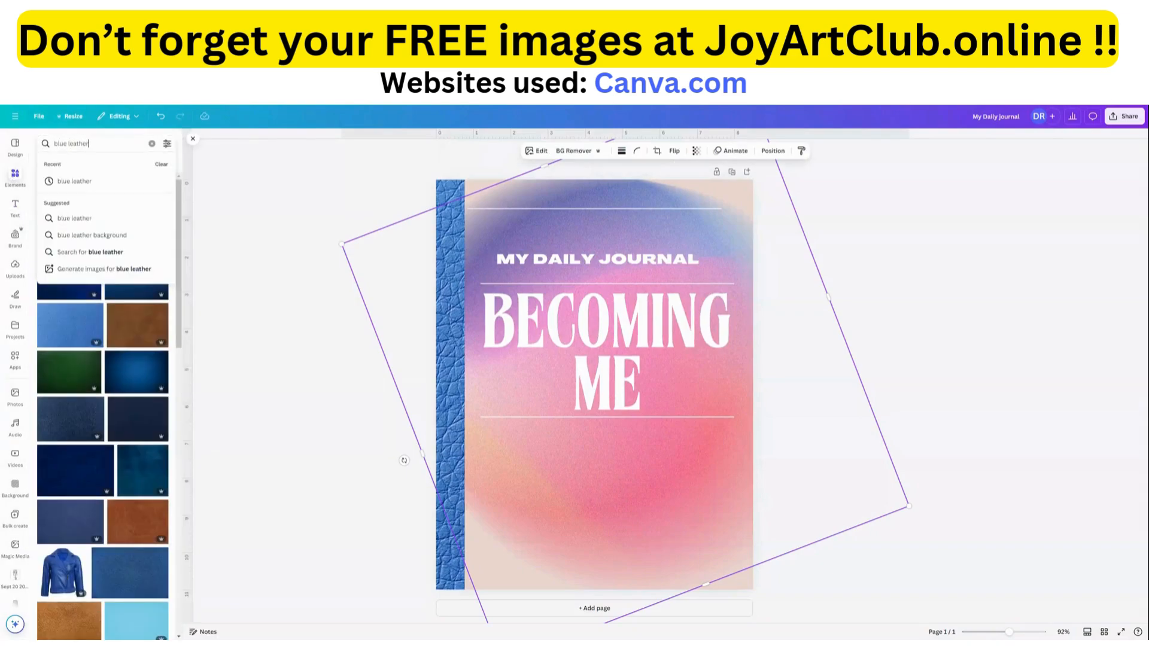
{"action": "left_click", "coordinate": [151, 144]}
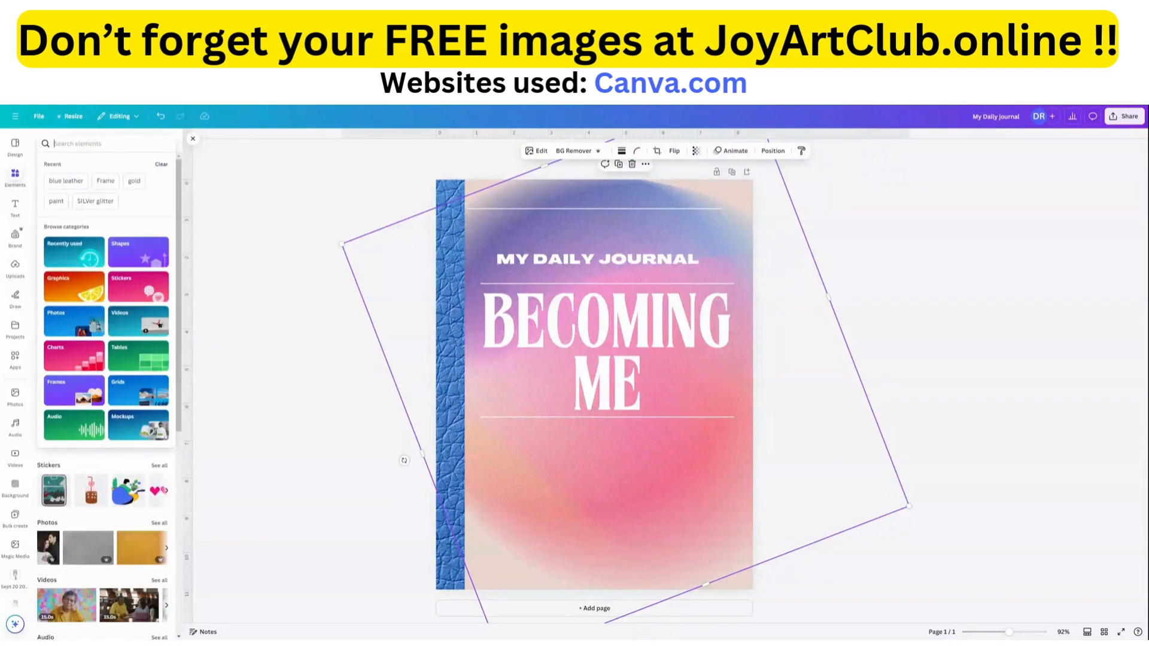
{"action": "type", "text": "blue water"}
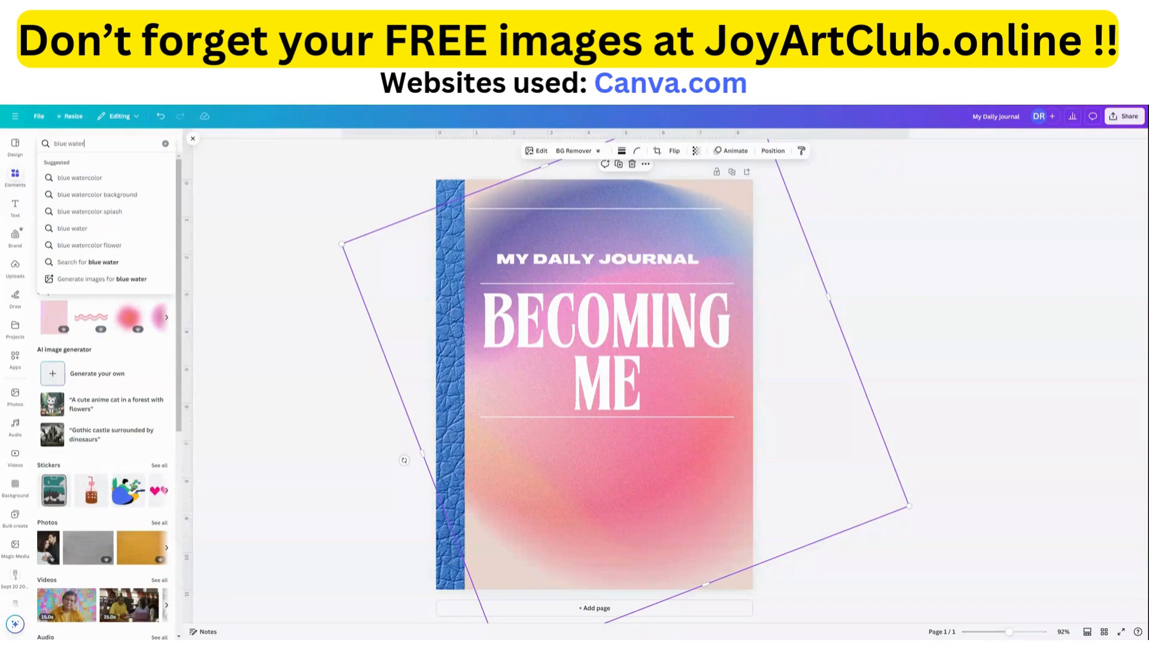
{"action": "type", "text": "olor flowe"}
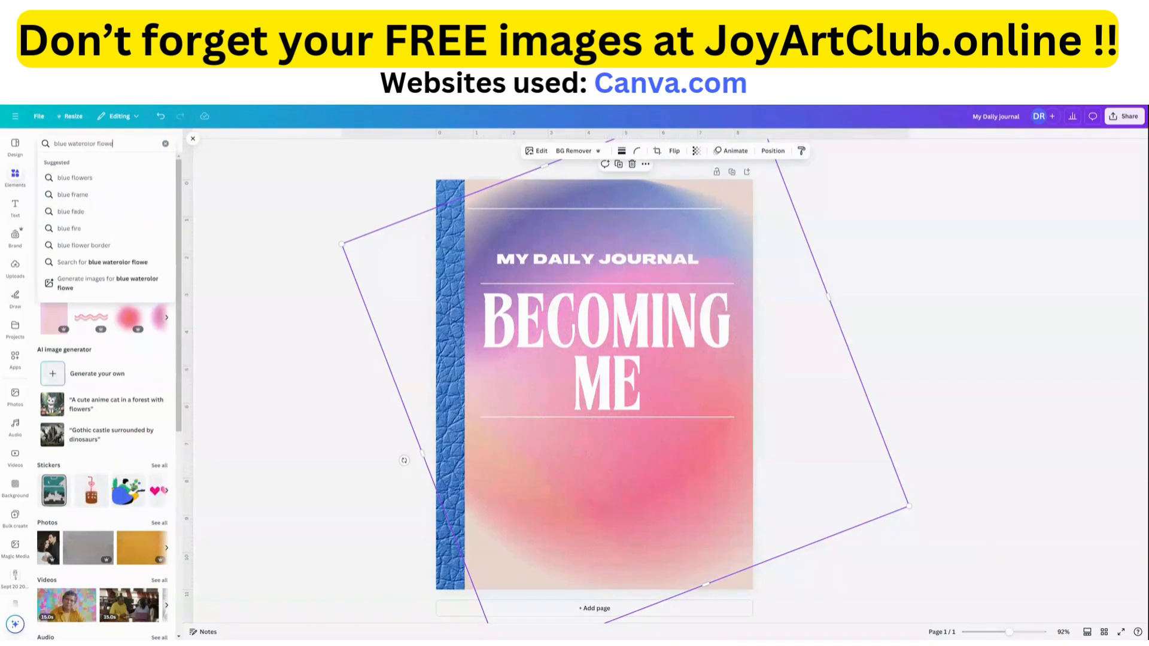
{"action": "type", "text": "rs"}
{"action": "key", "text": "Return"}
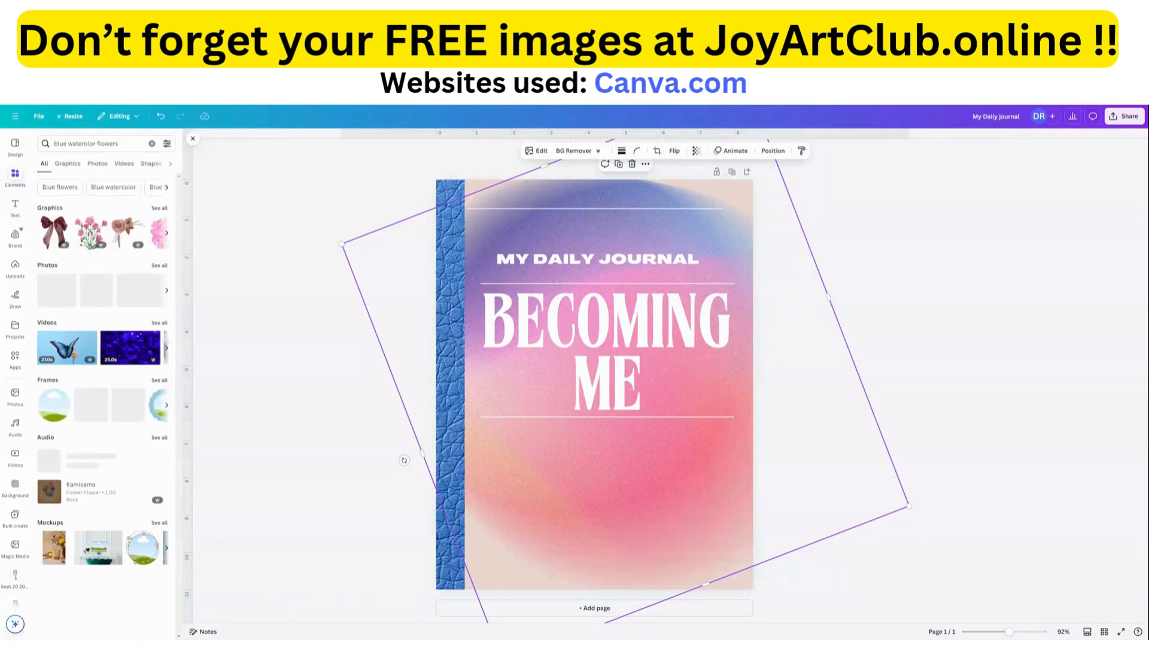
{"action": "left_click", "coordinate": [160, 209]}
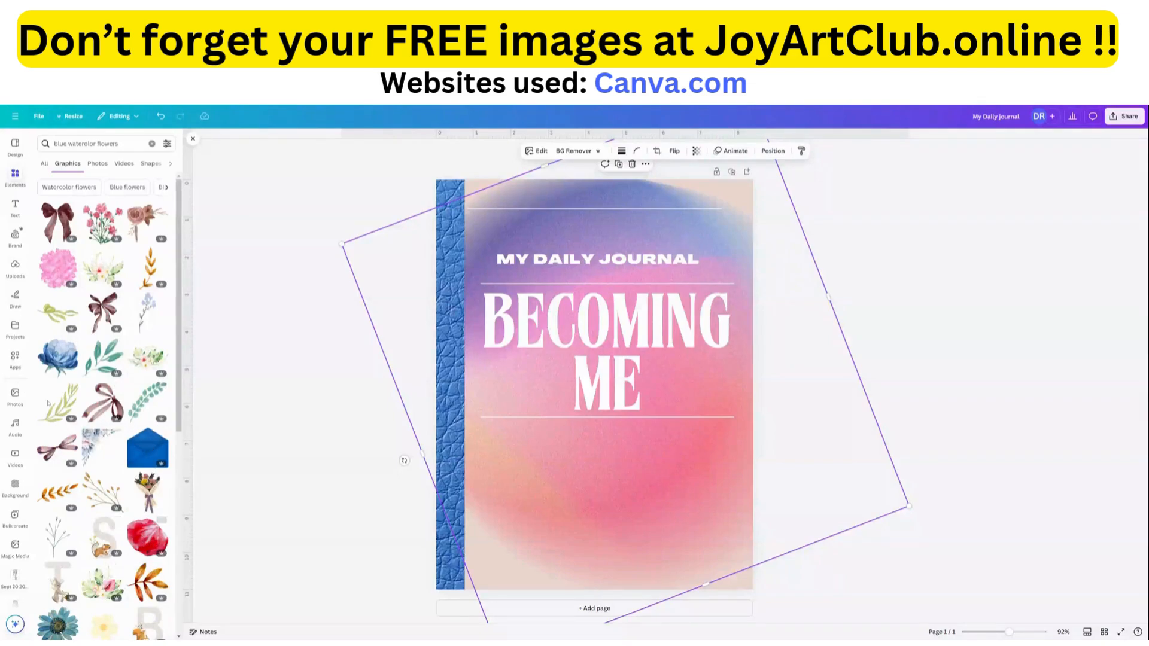
Try the blue peony graphic at about 3.2 × 3.3 in beneath the cover title, and remove it.
{"action": "left_click", "coordinate": [57, 357]}
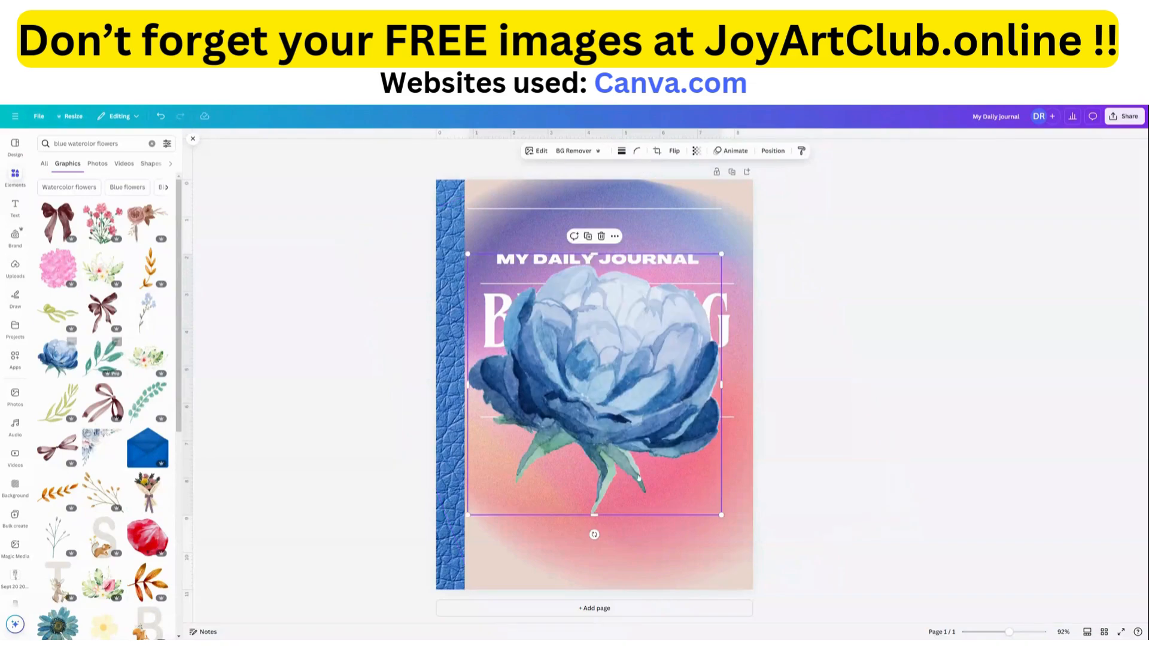
{"action": "left_click_drag", "start_coordinate": [722, 514], "coordinate": [584, 376]}
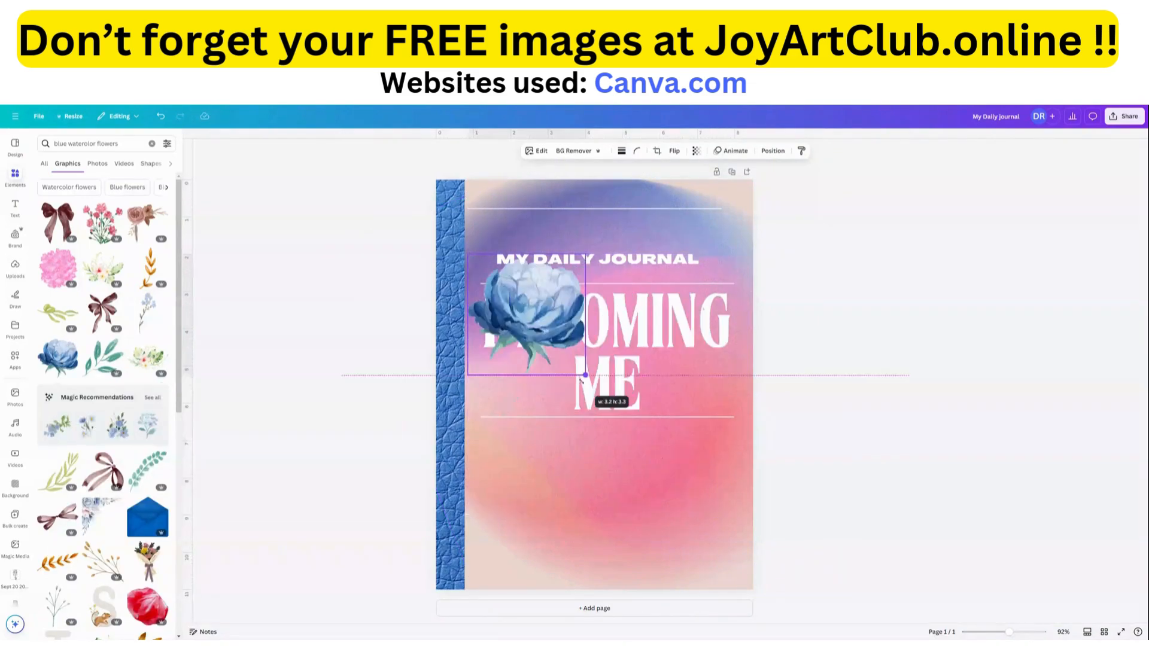
{"action": "left_click_drag", "start_coordinate": [525, 310], "coordinate": [597, 491]}
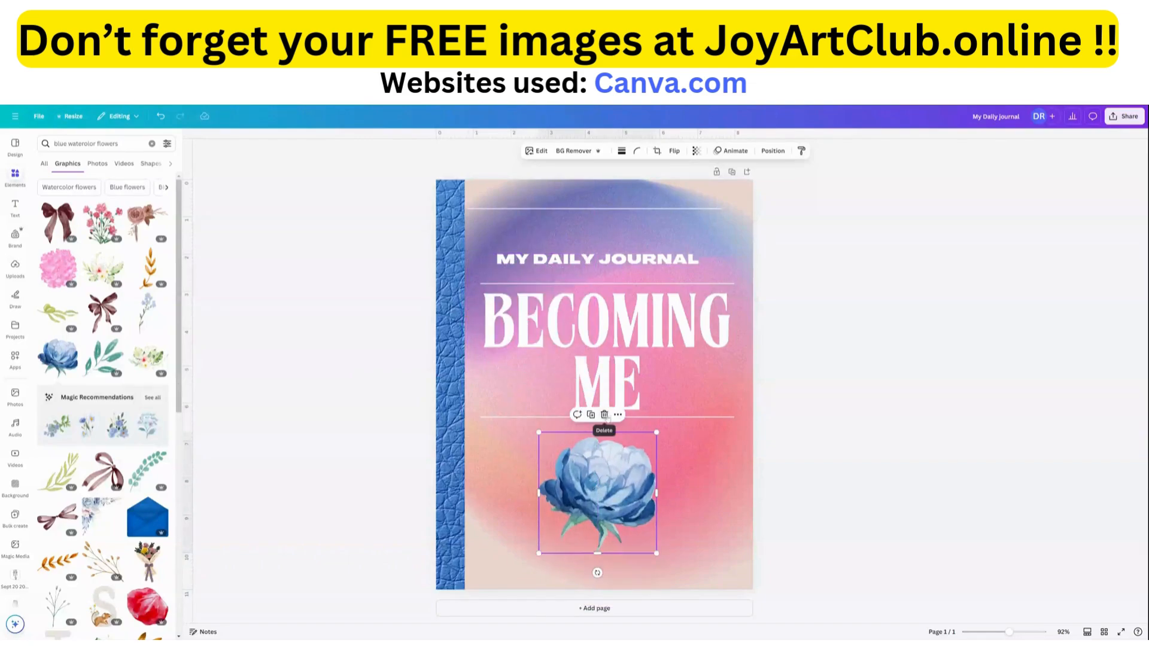
{"action": "left_click", "coordinate": [604, 415]}
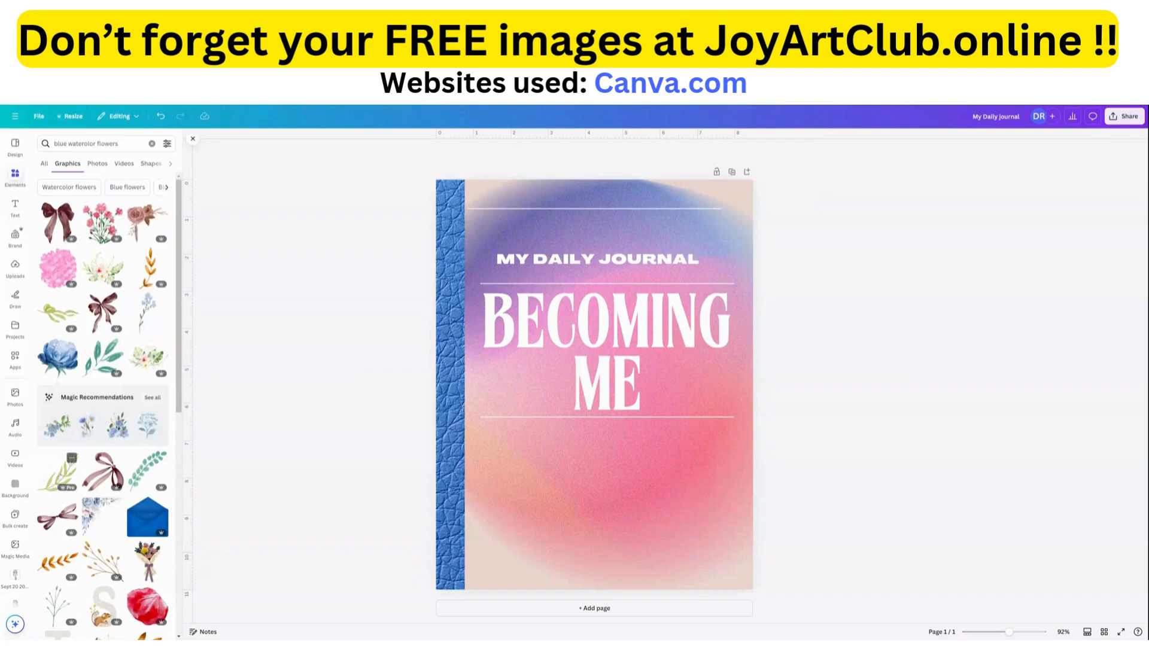
Place a pale blue flower and a purple floral graphic from the related recommendations side by side, overlapping slightly, beneath the cover title.
{"action": "left_click", "coordinate": [153, 398]}
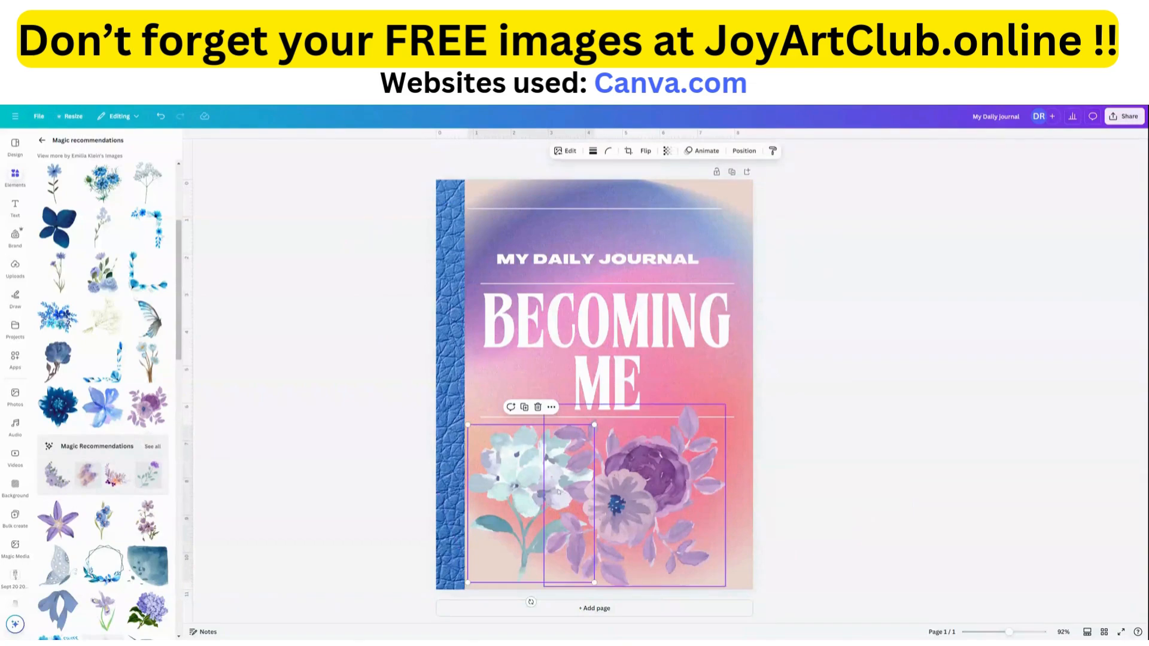
{"action": "mouse_move", "coordinate": [558, 491]}
{"action": "left_mouse_down"}
{"action": "mouse_move", "coordinate": [571, 495]}
{"action": "mouse_move", "coordinate": [547, 485]}
{"action": "left_mouse_up"}
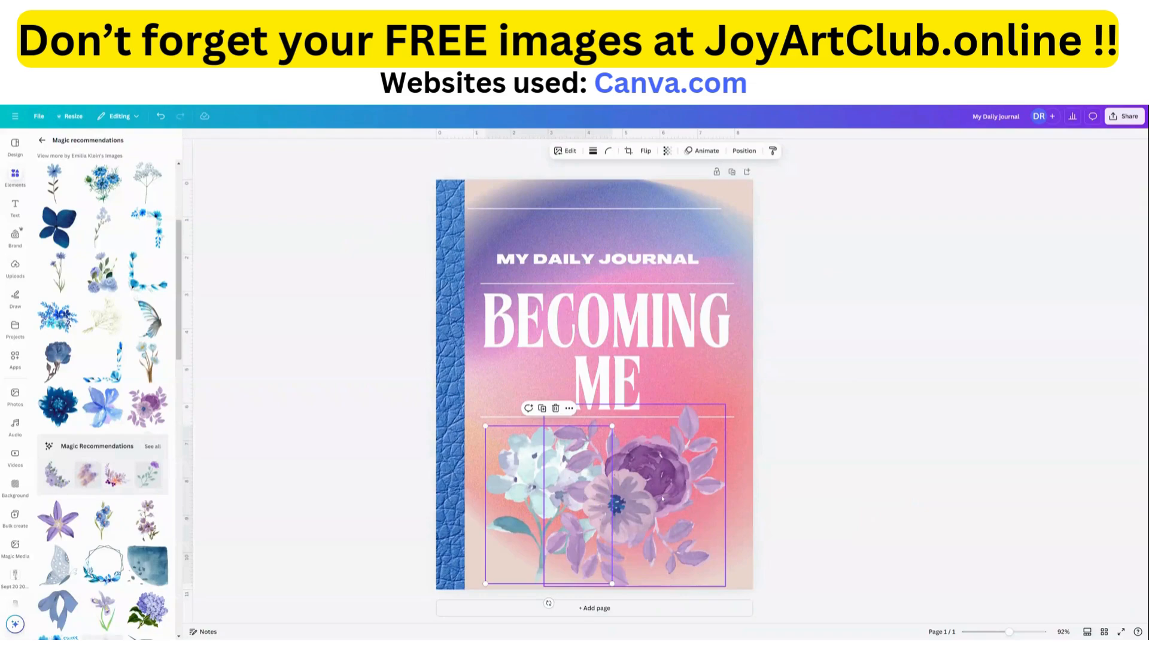
{"action": "left_click", "coordinate": [665, 496]}
{"action": "left_click_drag", "start_coordinate": [665, 496], "coordinate": [664, 497]}
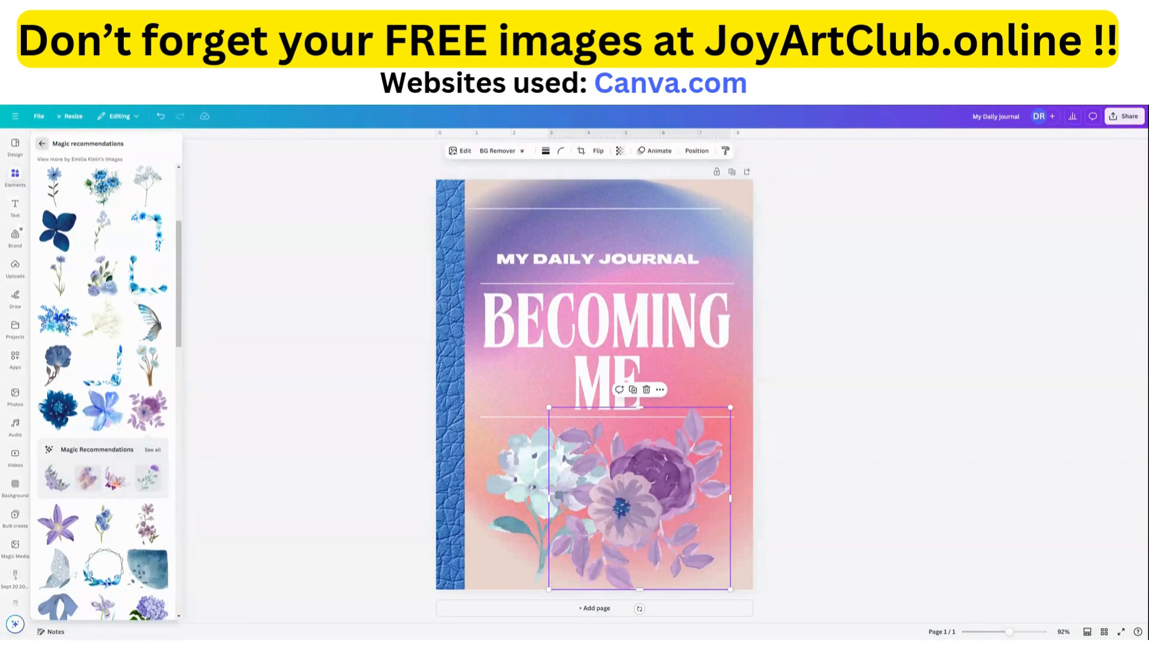
Search the elements for "bokeh" and browse all the photo results for a light overlay.
{"action": "left_click", "coordinate": [17, 184]}
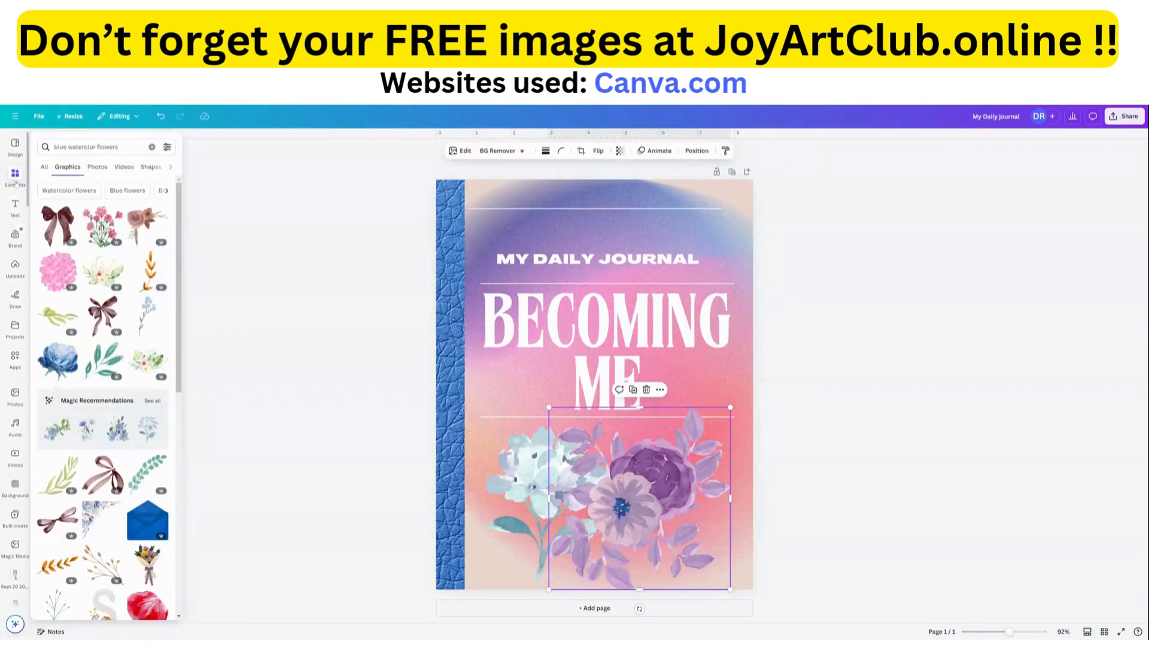
{"action": "left_click", "coordinate": [152, 147]}
{"action": "left_click", "coordinate": [132, 146]}
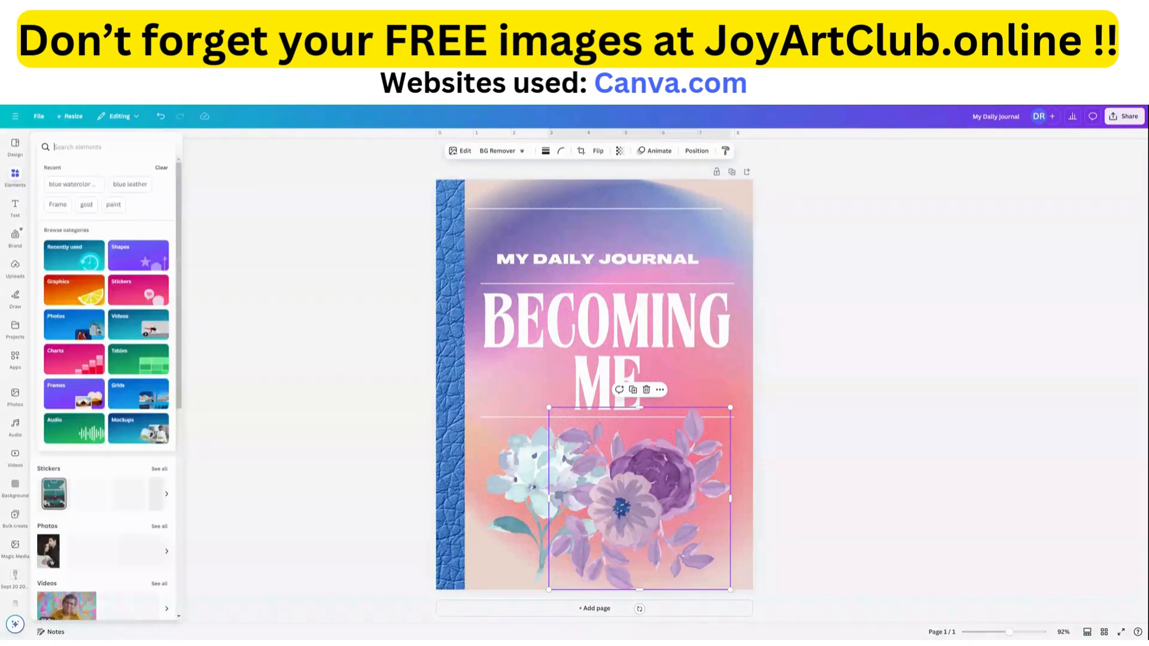
{"action": "type", "text": "bokeh"}
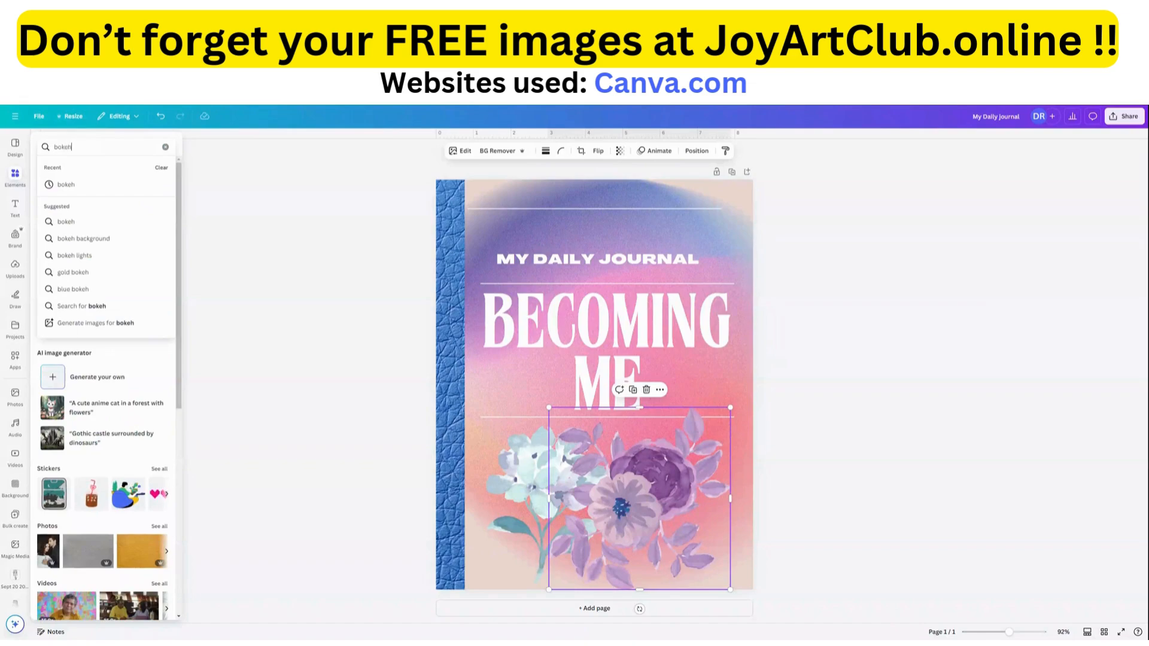
{"action": "type", "text": "a"}
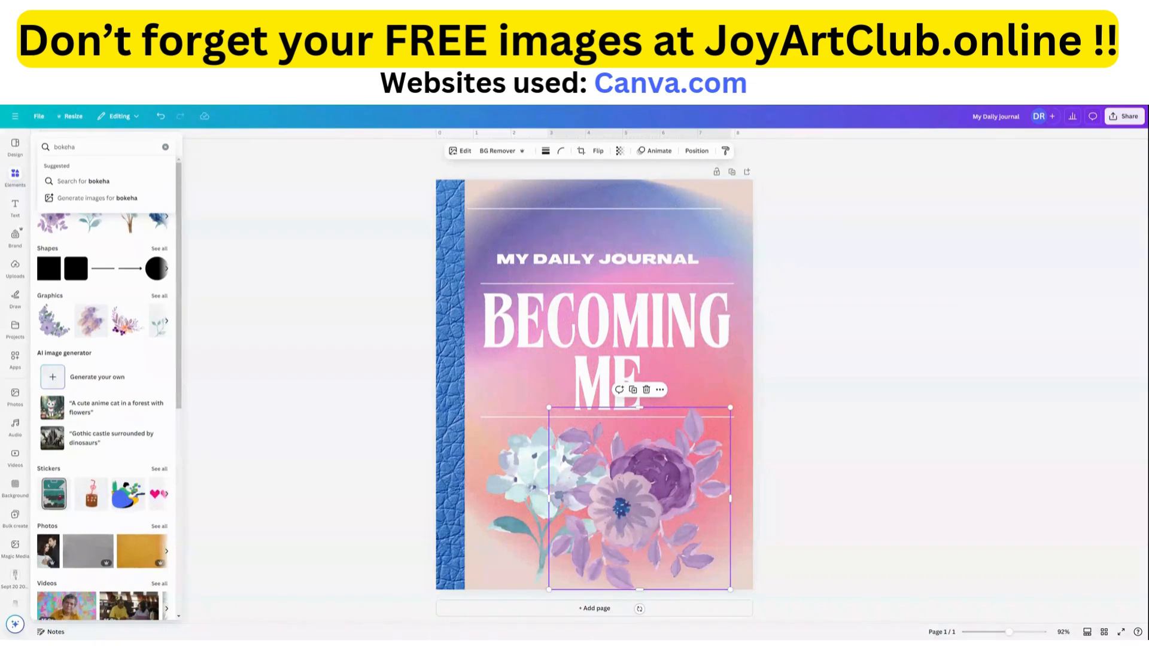
{"action": "key", "text": "Return"}
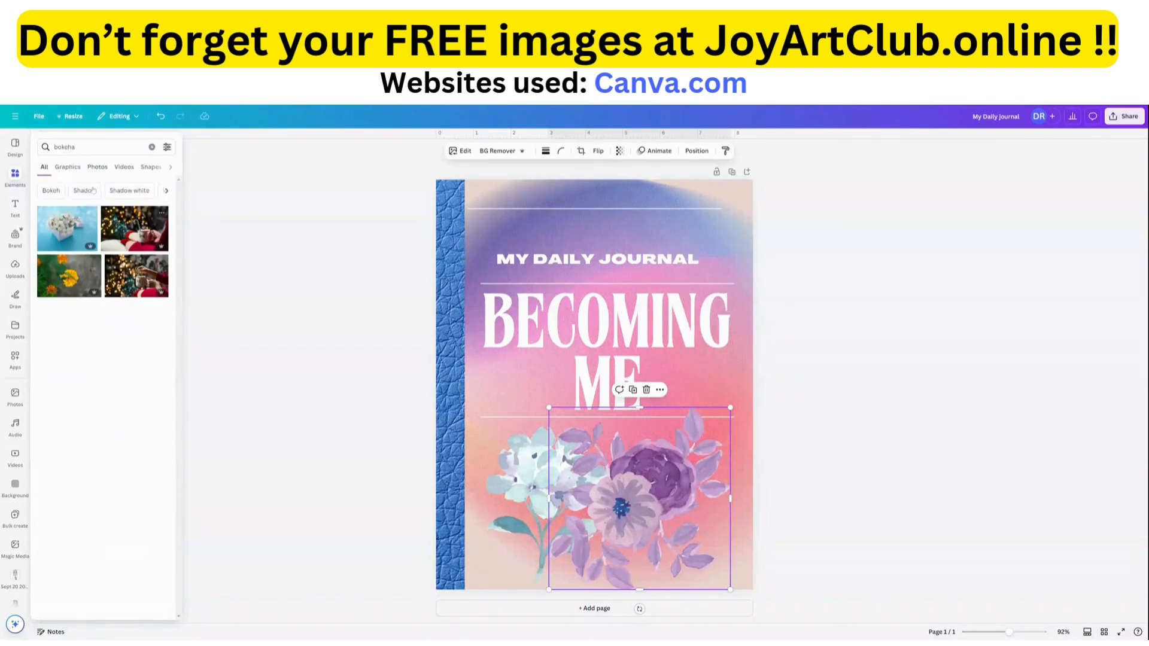
{"action": "left_click", "coordinate": [81, 147]}
{"action": "key", "text": "BackSpace"}
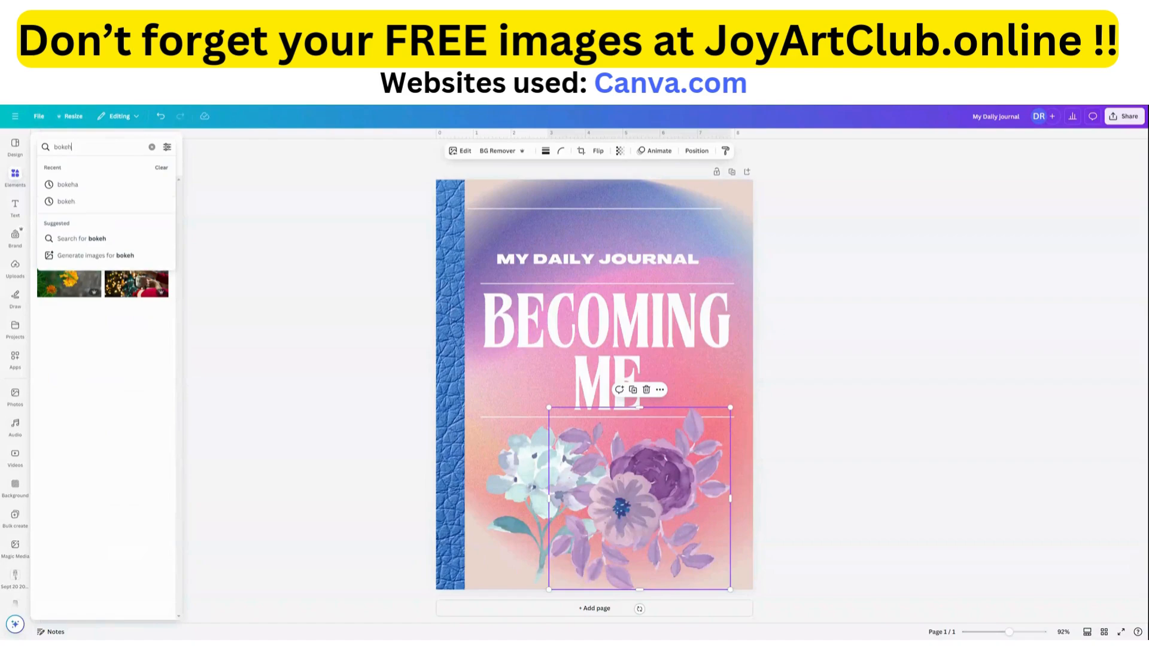
{"action": "key", "text": "Return"}
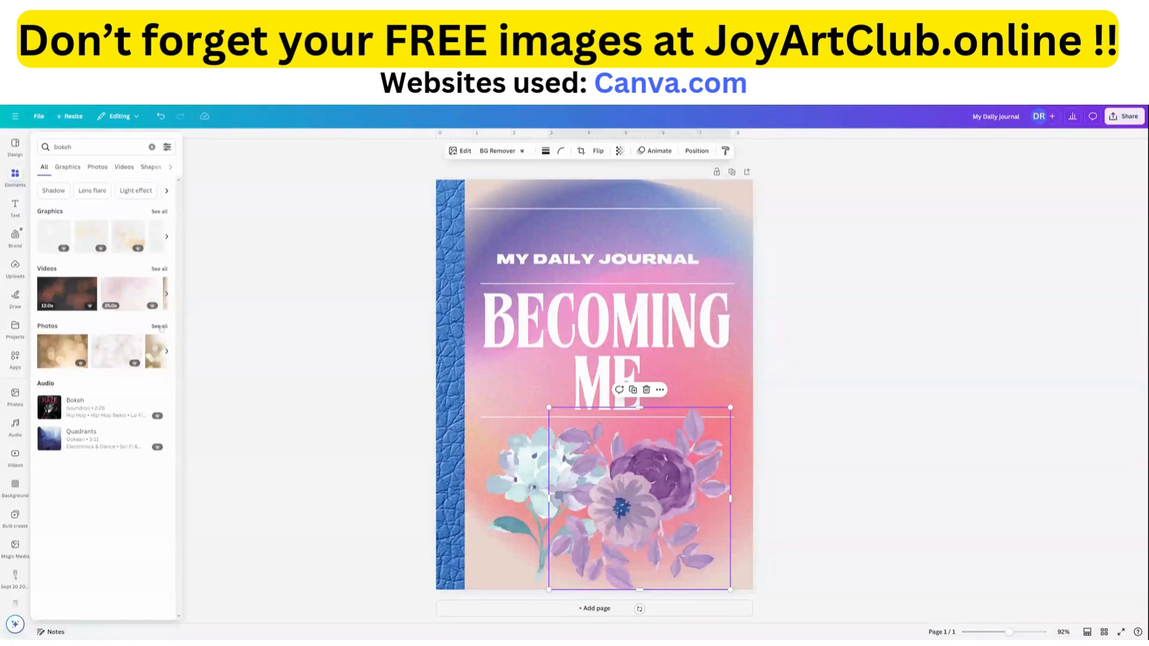
{"action": "left_click", "coordinate": [159, 327]}
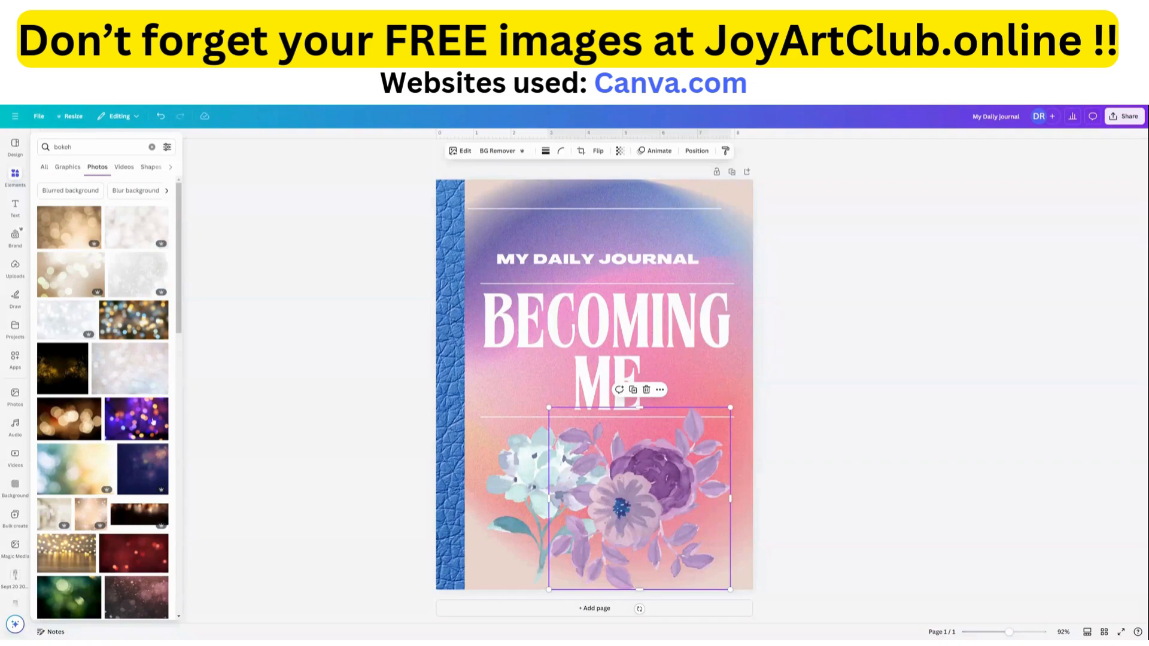
{"action": "scroll", "coordinate": [140, 436], "scroll_direction": "down", "scroll_amount": 2}
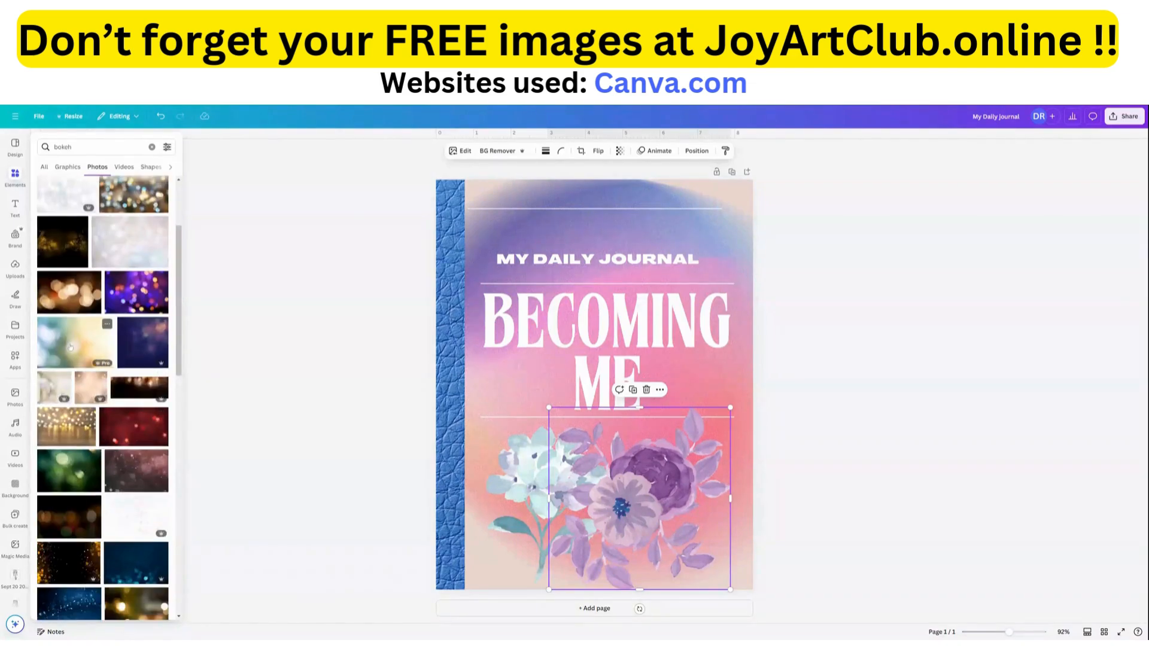
{"action": "scroll", "coordinate": [73, 345], "scroll_direction": "up", "scroll_amount": 2}
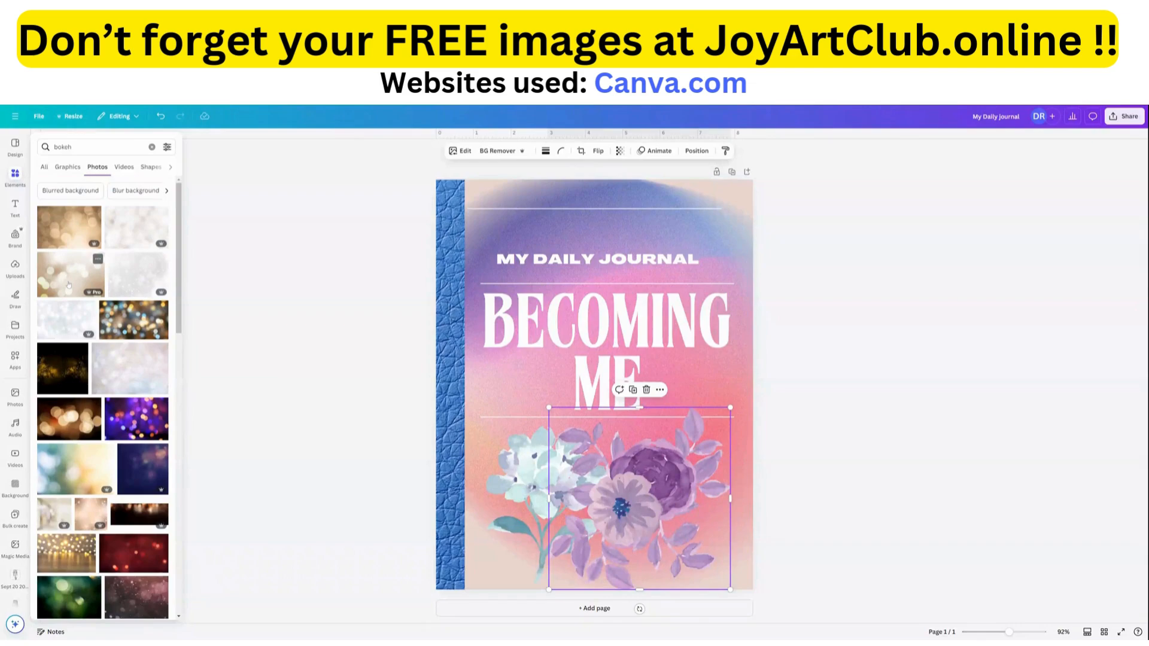
Add the beige bokeh photo to the cover and stretch it over the whole area beside the blue leather spine.
{"action": "left_click_drag", "start_coordinate": [69, 283], "coordinate": [587, 270]}
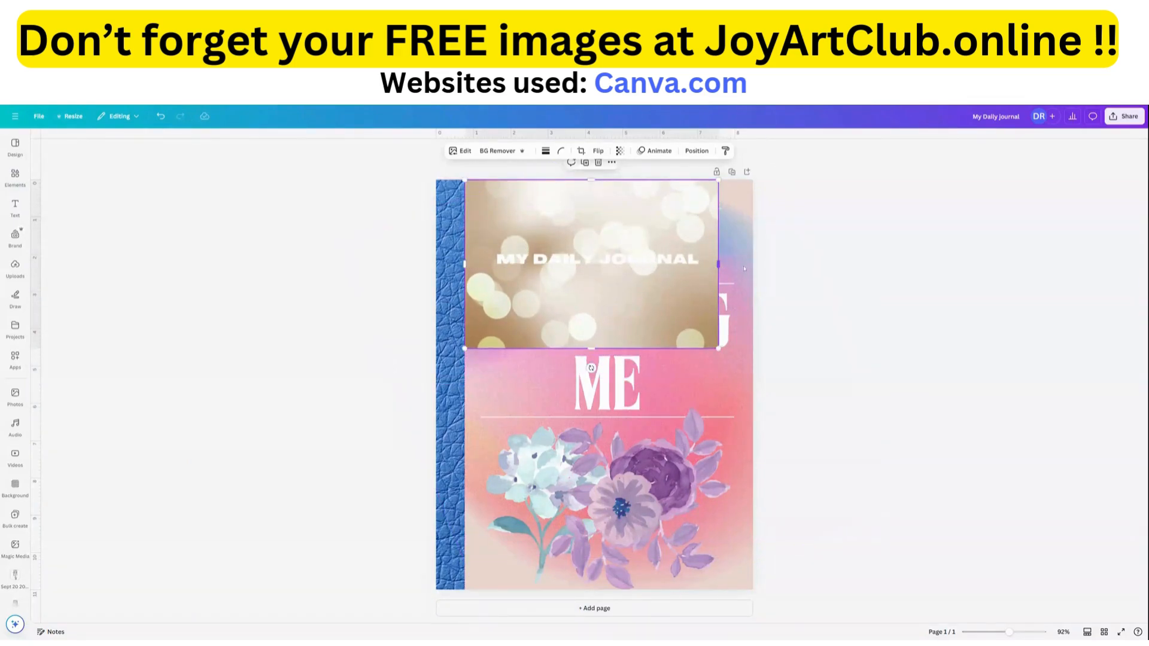
{"action": "left_click_drag", "start_coordinate": [744, 268], "coordinate": [753, 269]}
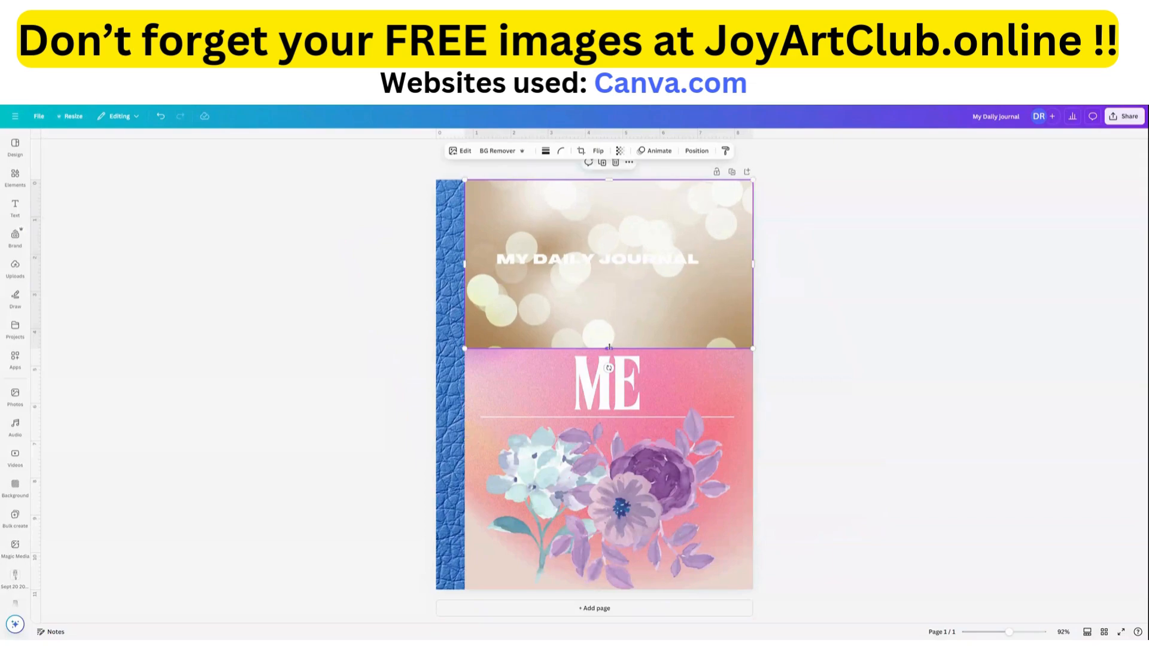
{"action": "left_click_drag", "start_coordinate": [609, 347], "coordinate": [629, 589]}
Reduce the transparency value of the bokeh photo to 16 so the cover design shows through it.
{"action": "left_click", "coordinate": [620, 151]}
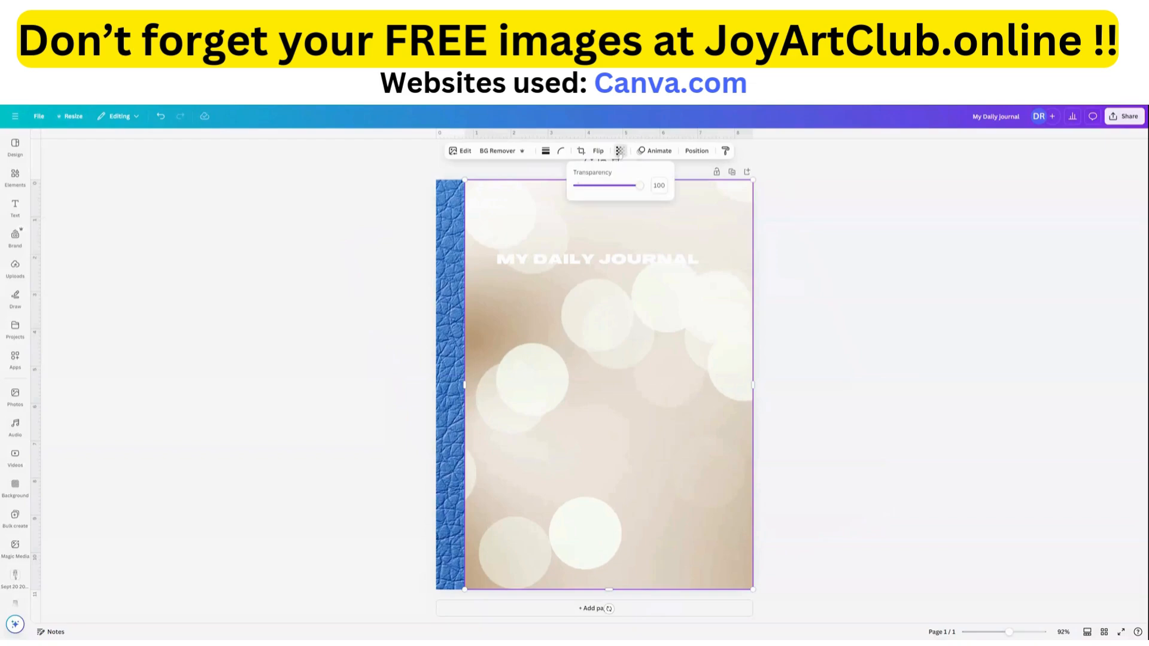
{"action": "left_click_drag", "start_coordinate": [639, 185], "coordinate": [588, 195]}
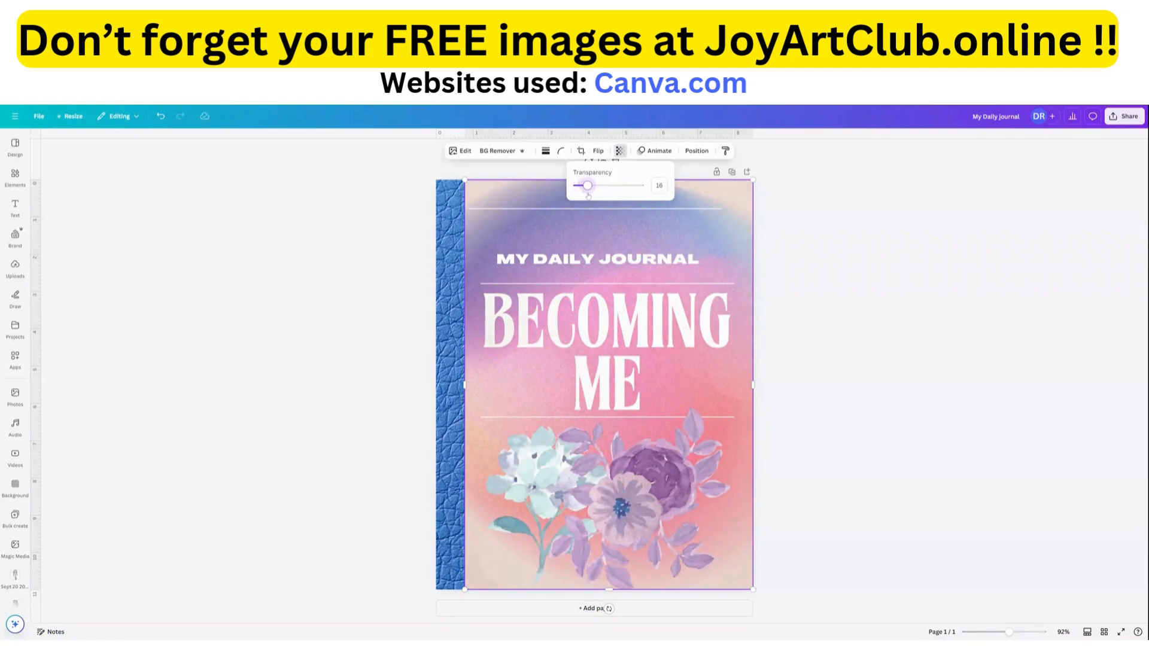
{"action": "left_click", "coordinate": [361, 286]}
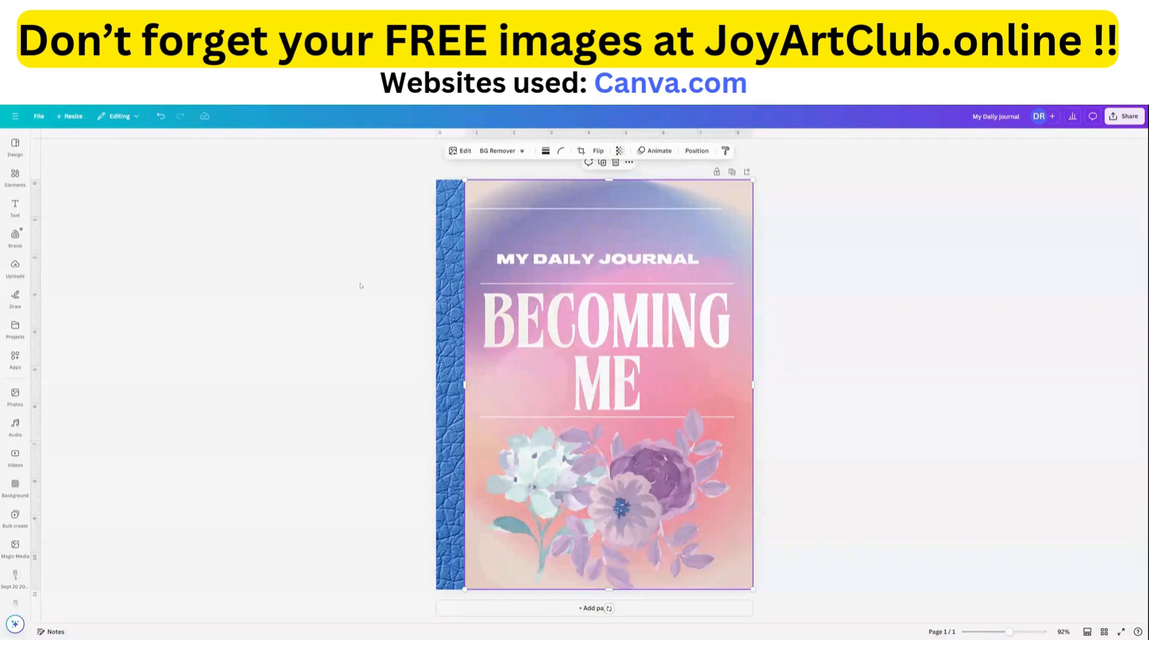
{"action": "left_click", "coordinate": [946, 396]}
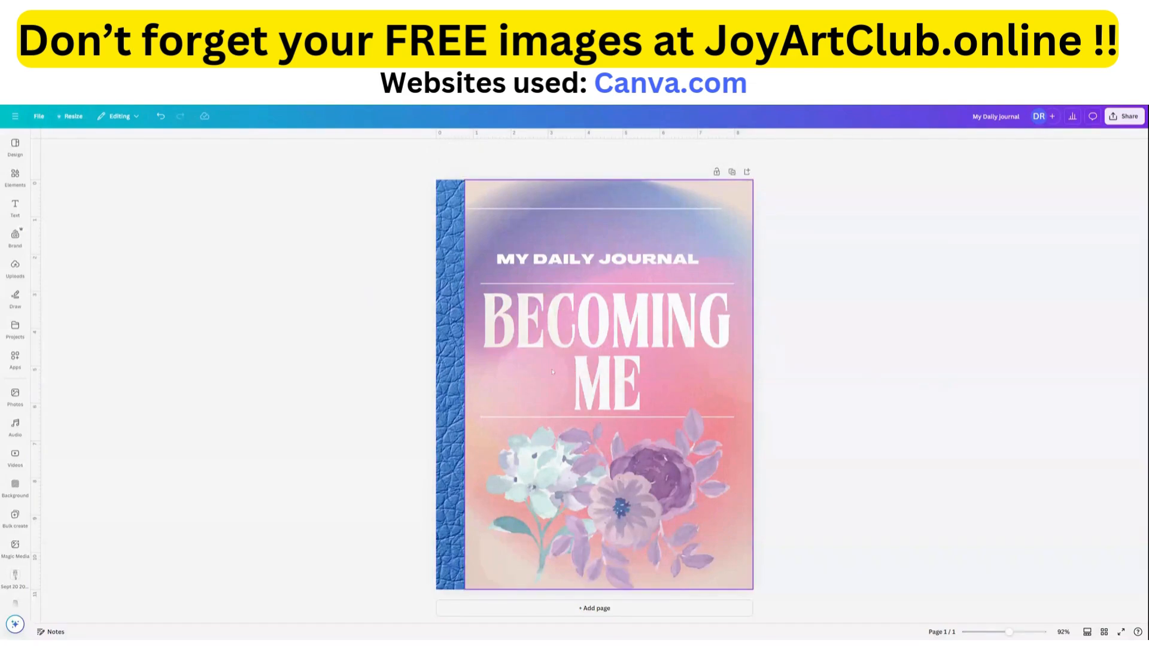
{"action": "left_click", "coordinate": [663, 531]}
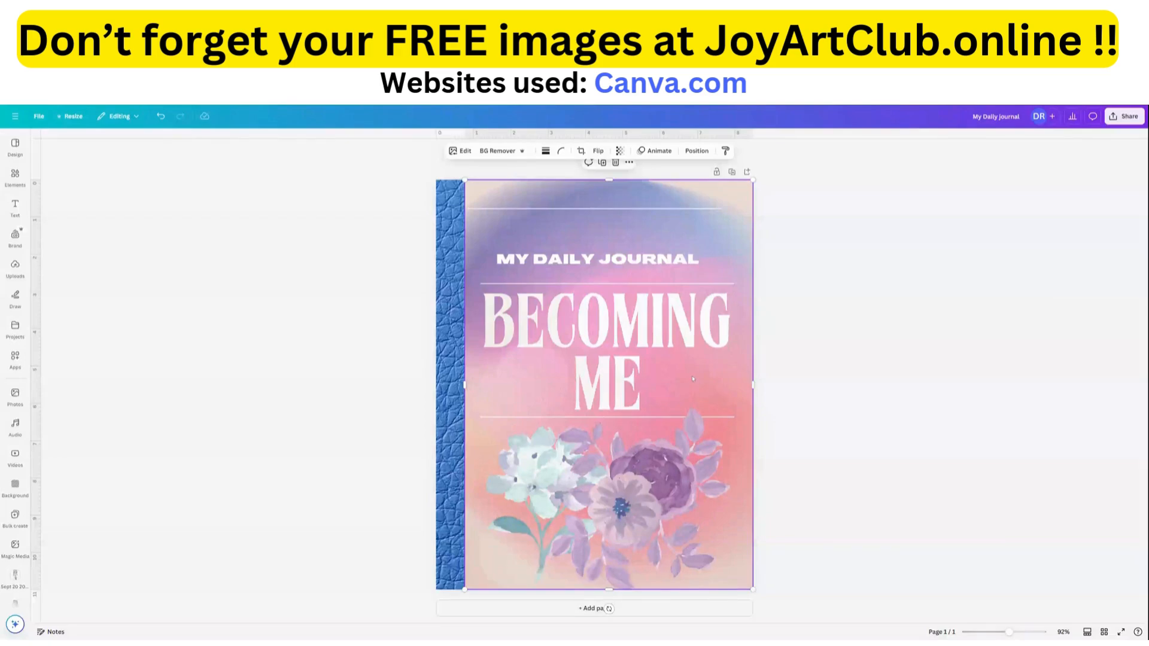
Search the elements for "button" in place of the previous search term.
{"action": "left_click", "coordinate": [15, 234]}
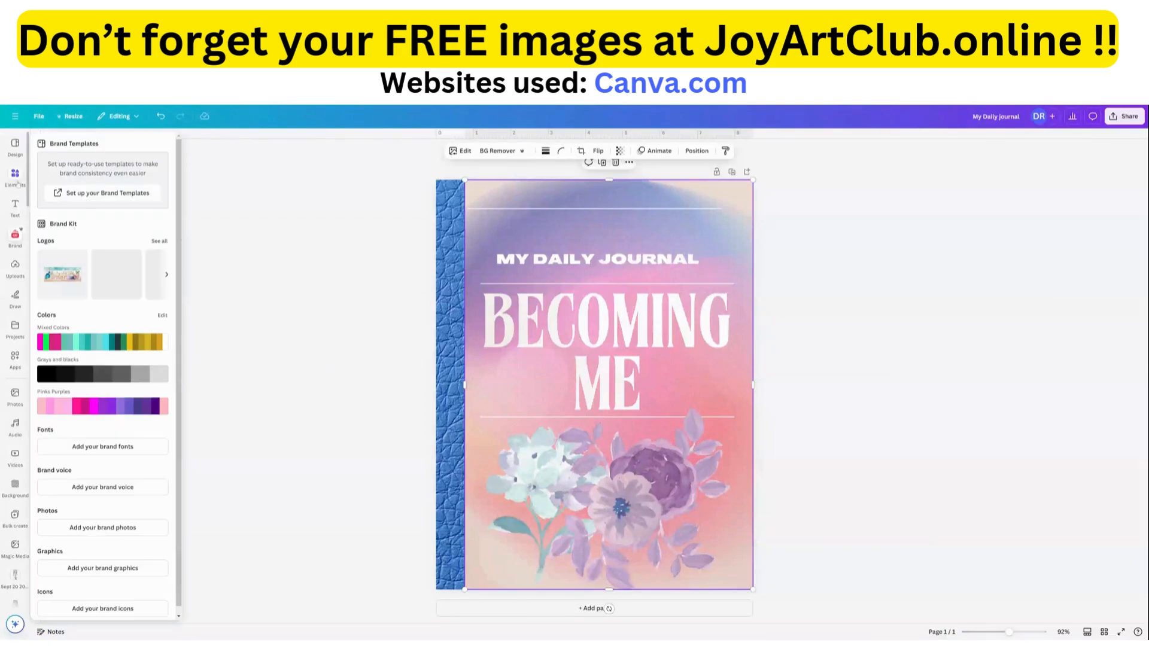
{"action": "left_click", "coordinate": [15, 177]}
{"action": "left_click", "coordinate": [79, 144]}
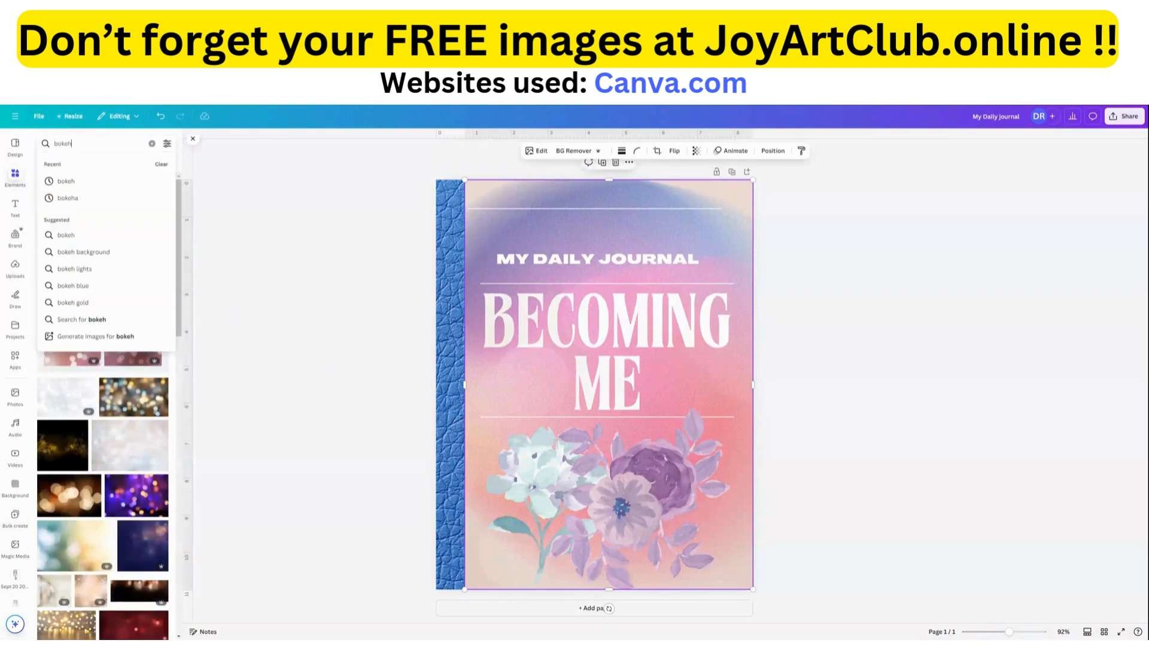
{"action": "key", "text": "BackSpace"}
{"action": "key", "text": "BackSpace"}
{"action": "key", "text": "BackSpace"}
{"action": "key", "text": "BackSpace"}
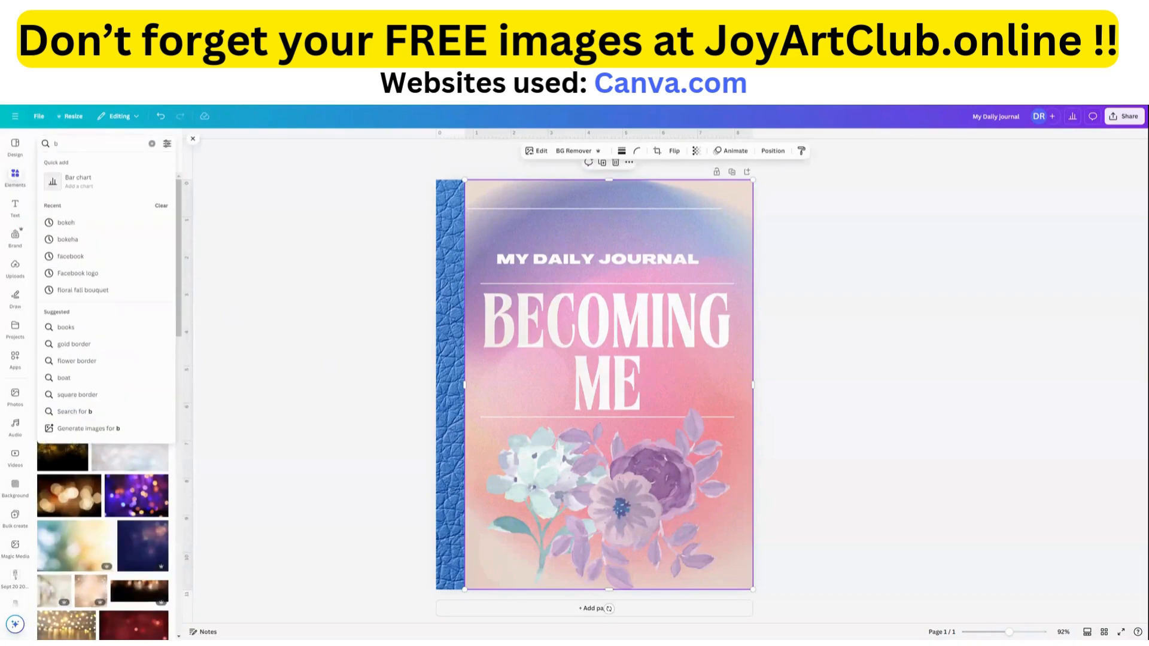
{"action": "type", "text": "button"}
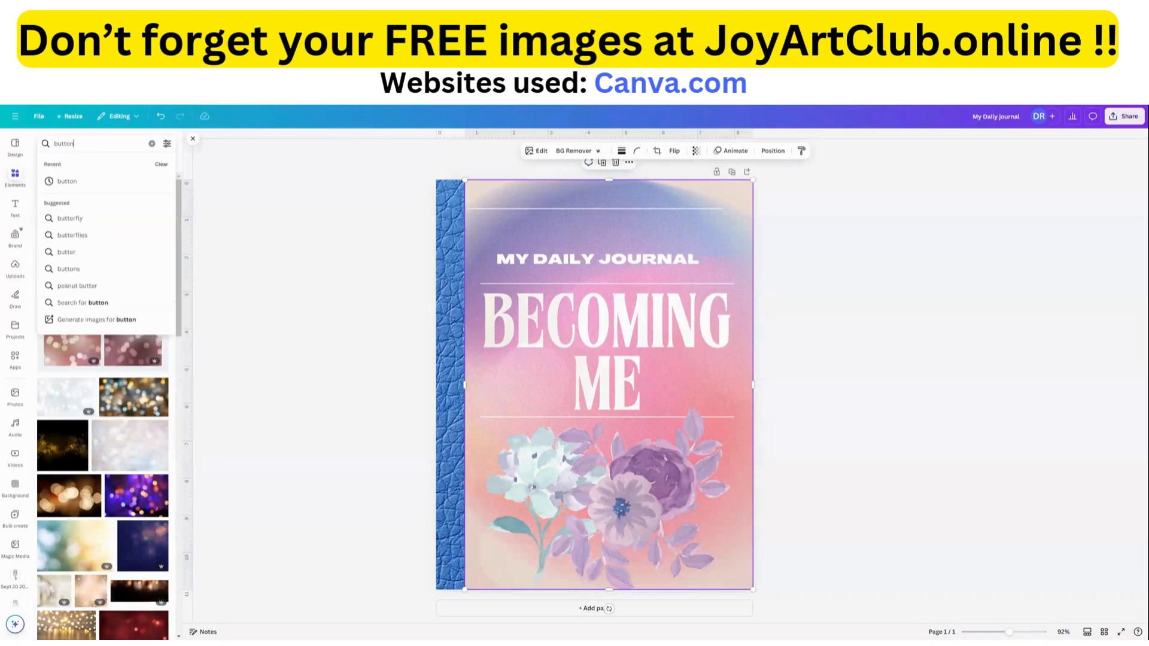
{"action": "key", "text": "Return"}
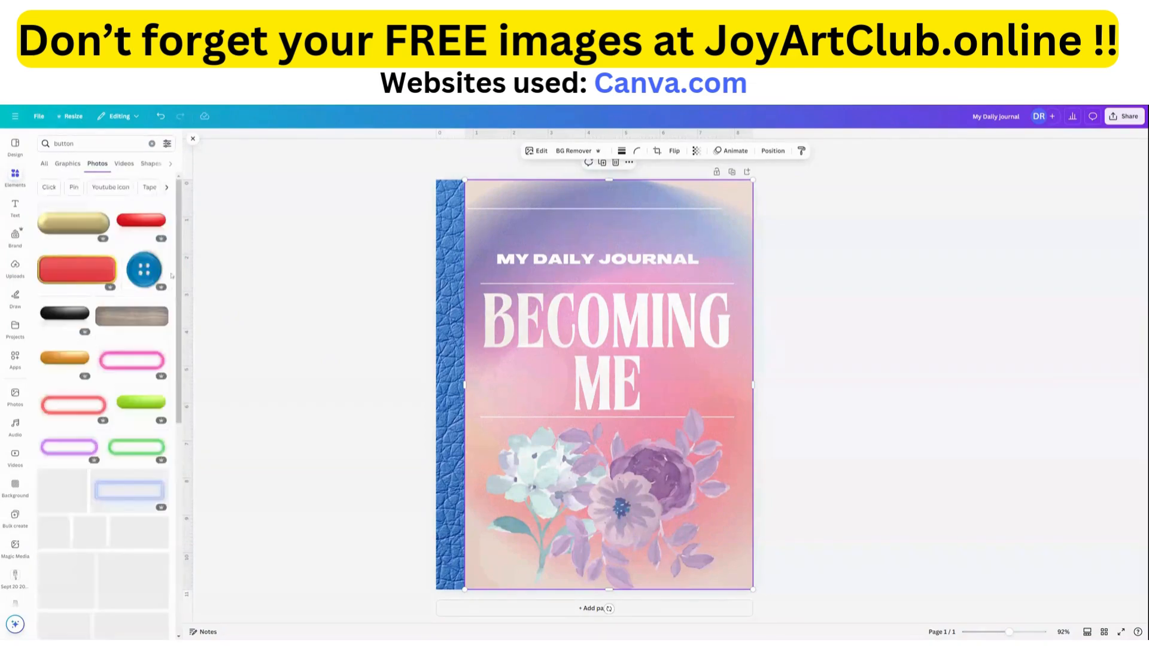
Add the light blue oval button photo from the results, shrink it and place it beside the word "ME" in the title.
{"action": "scroll", "coordinate": [141, 422], "scroll_direction": "down", "scroll_amount": 3}
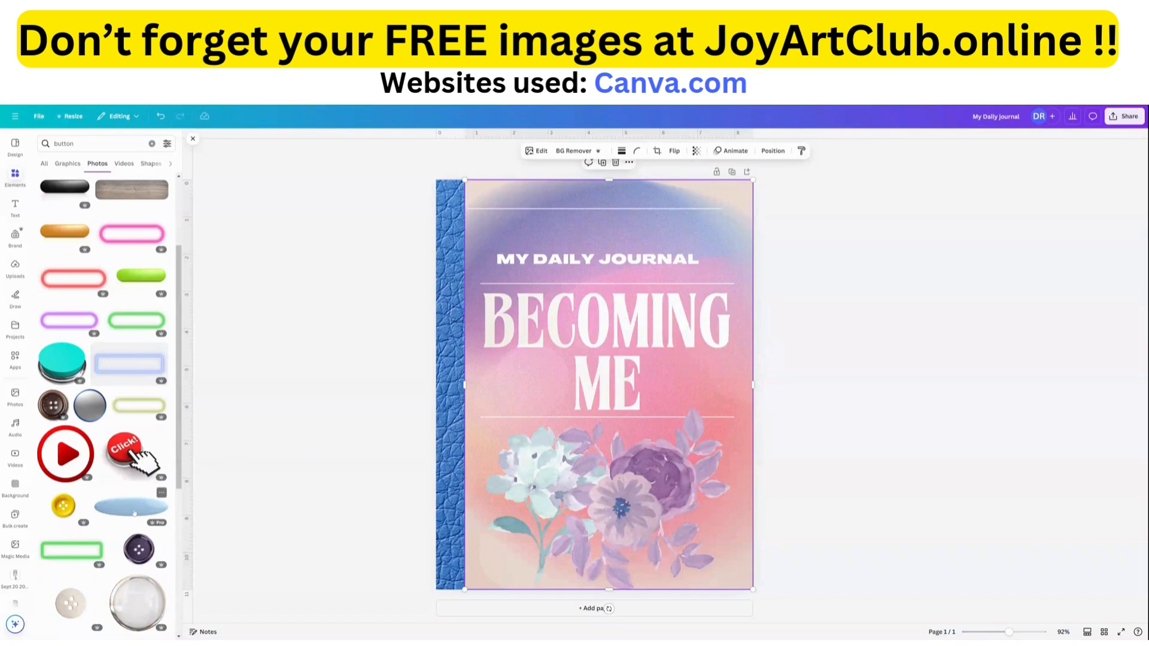
{"action": "left_click", "coordinate": [133, 511]}
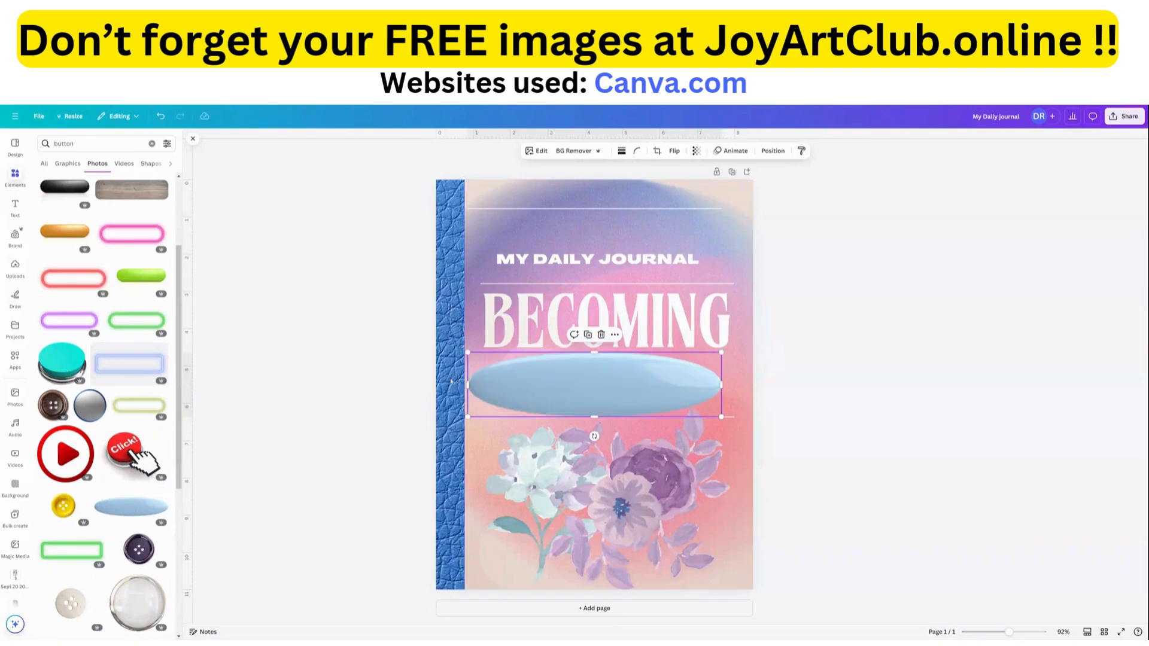
{"action": "left_click_drag", "start_coordinate": [510, 373], "coordinate": [711, 389]}
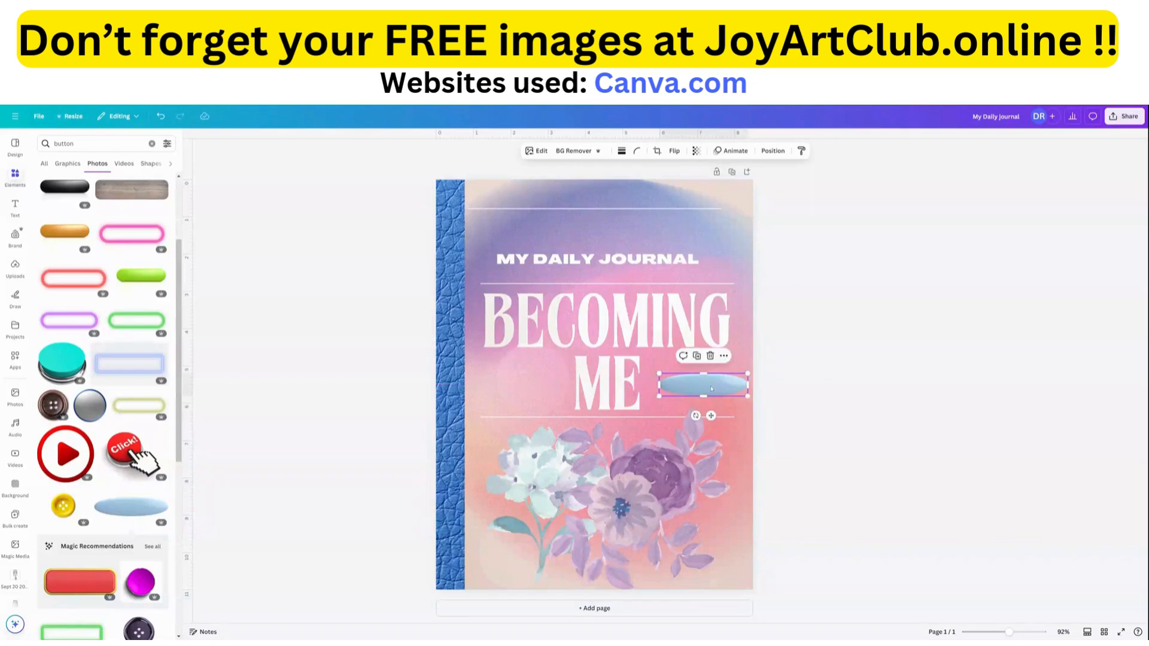
Add a subheading reading "Open", shrink it to font size 25.2 and centre it on the blue oval button.
{"action": "left_click", "coordinate": [14, 207]}
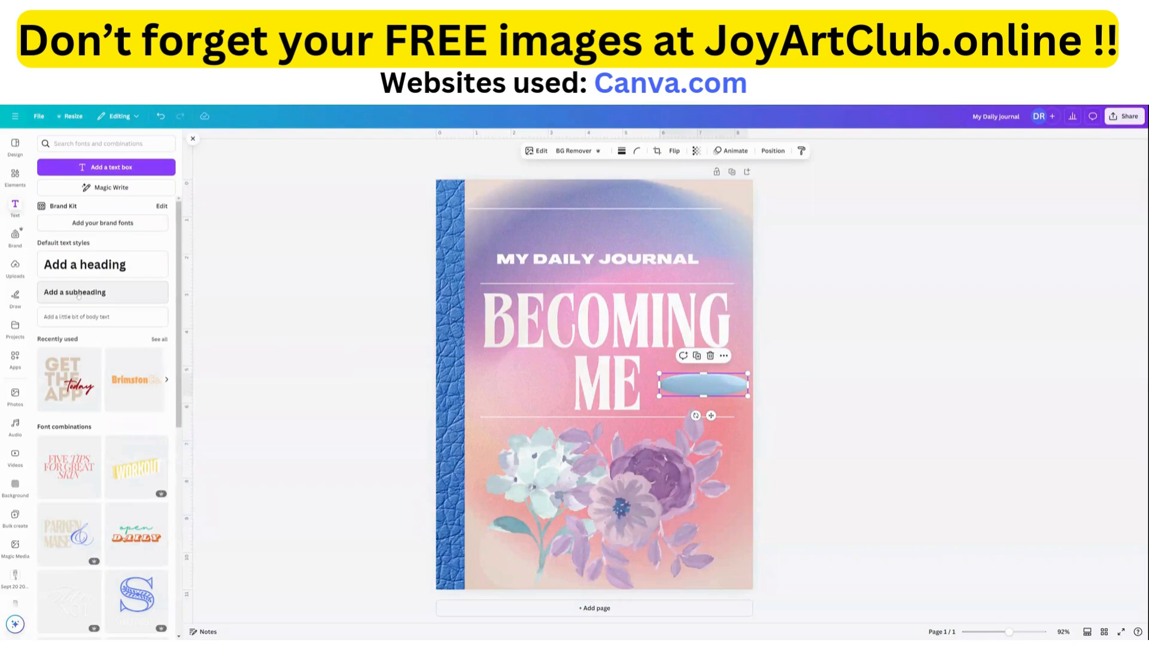
{"action": "left_click", "coordinate": [78, 293]}
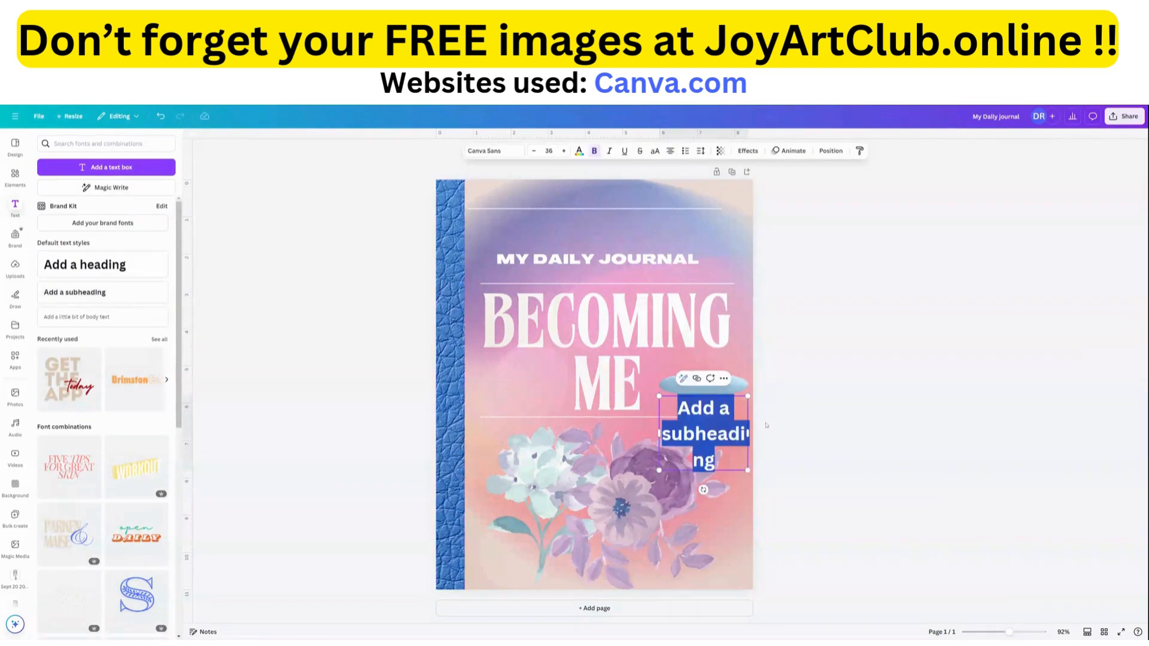
{"action": "type", "text": "Open"}
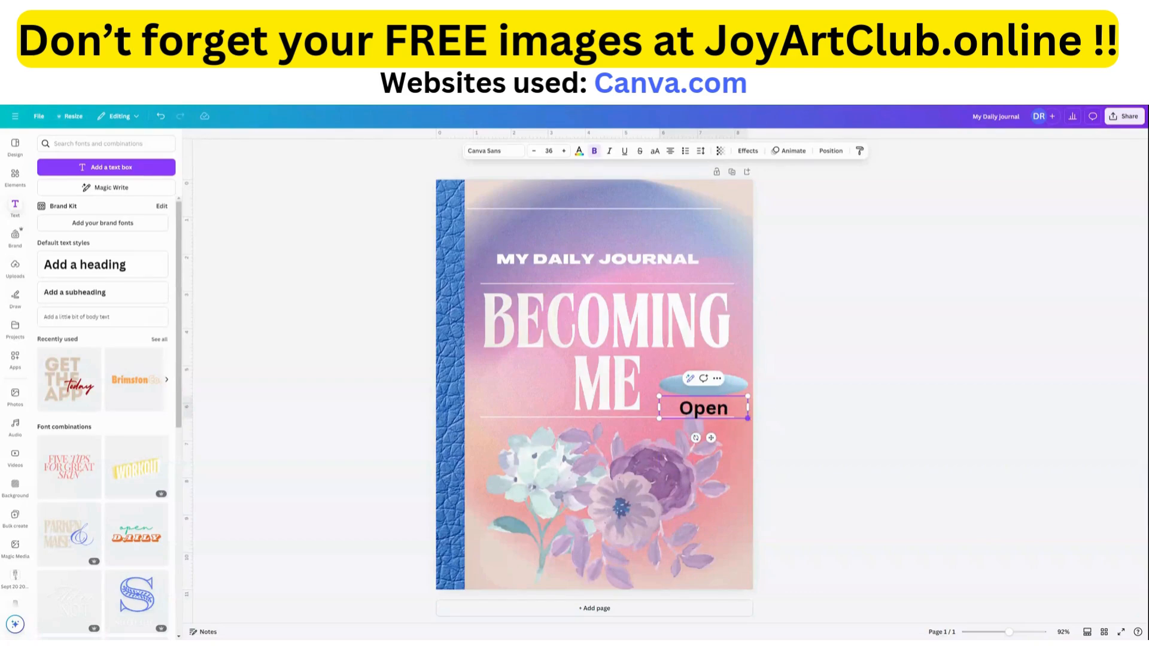
{"action": "left_click_drag", "start_coordinate": [746, 417], "coordinate": [709, 414]}
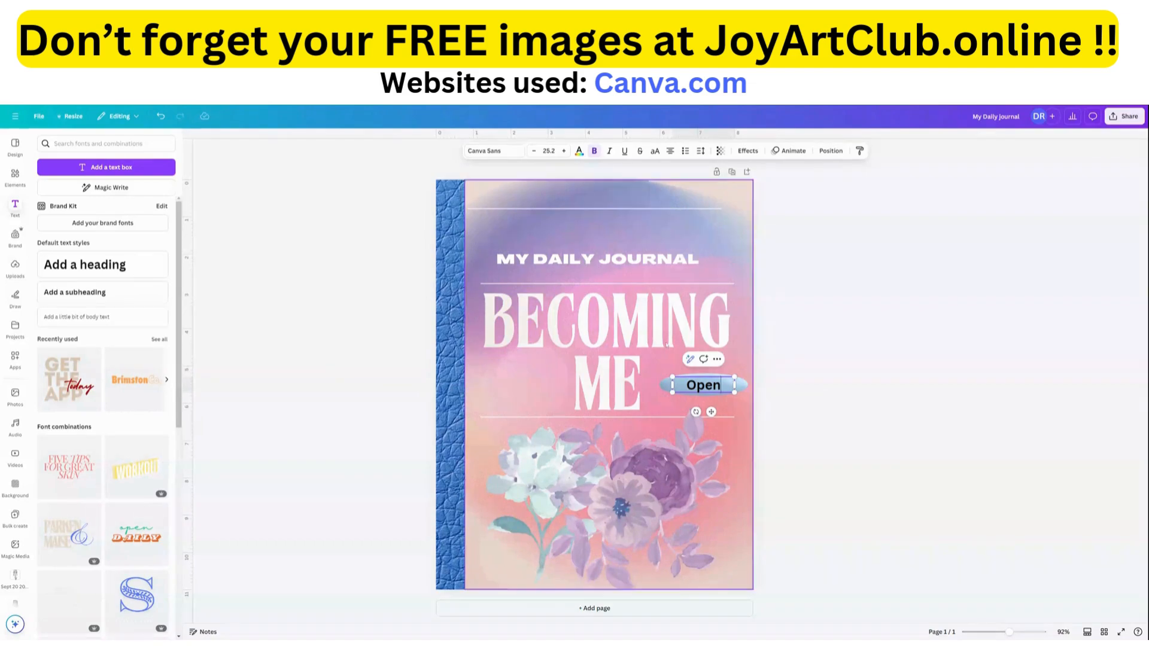
Try to recolour the "Open" text bright pink from the Pinks Purples brand colours.
{"action": "left_click", "coordinate": [579, 152]}
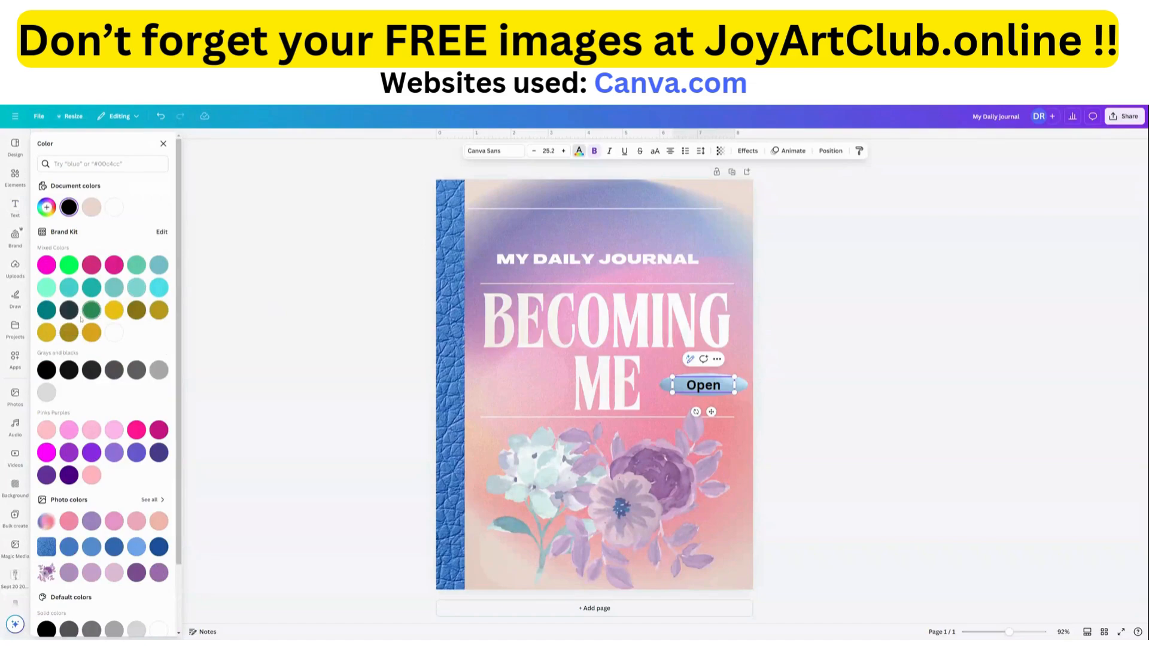
{"action": "left_click", "coordinate": [136, 430]}
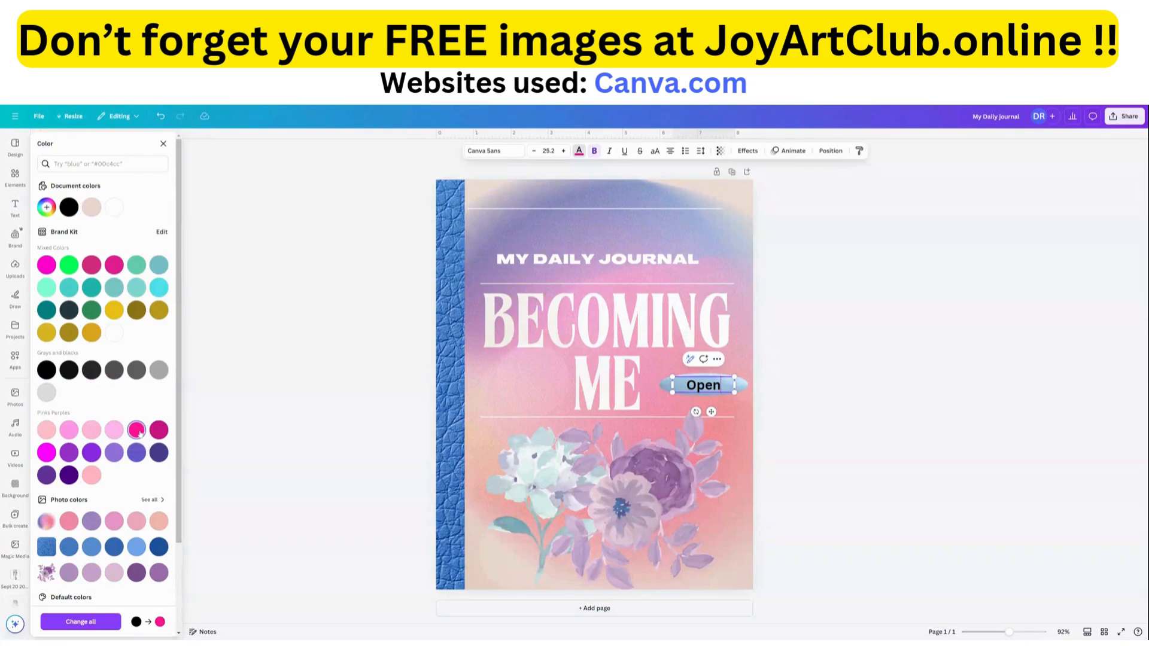
{"action": "left_click", "coordinate": [716, 399]}
Recolour the "Open" text with the darkest blue from the leather spine's photo colours.
{"action": "left_click", "coordinate": [708, 387]}
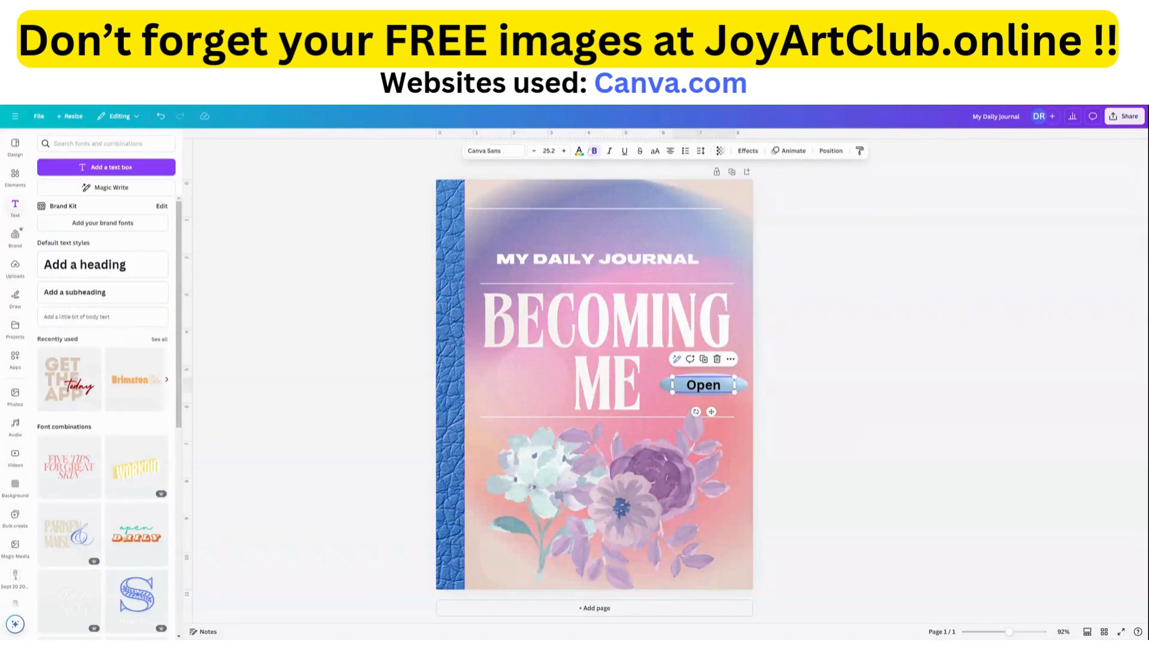
{"action": "left_click", "coordinate": [579, 151]}
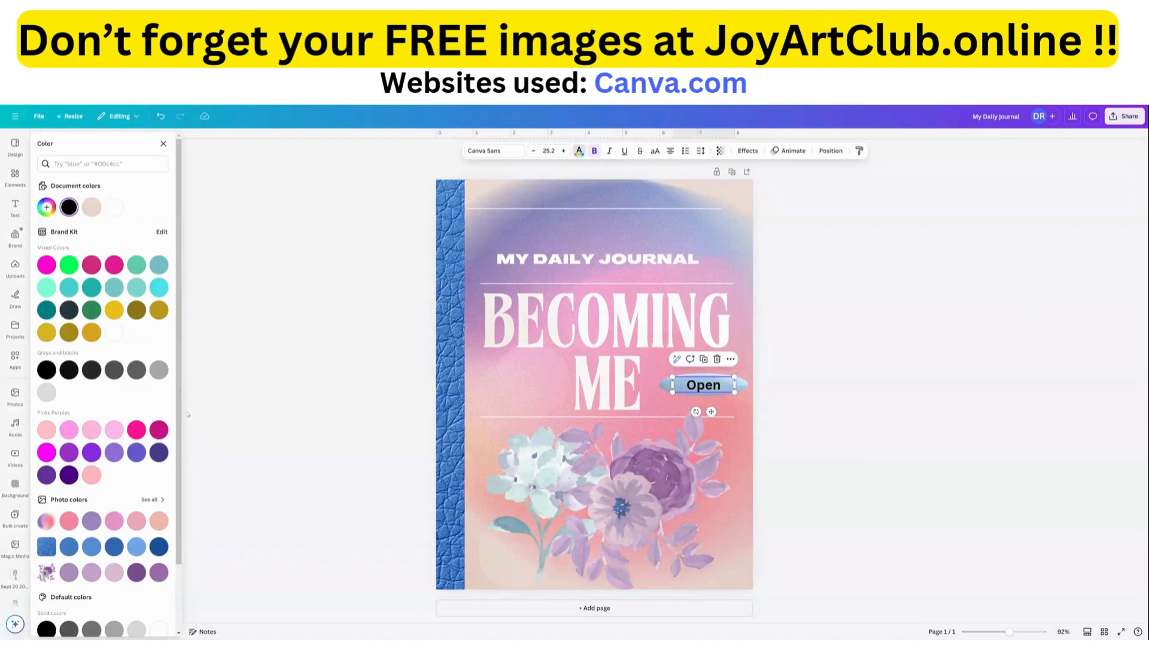
{"action": "left_click", "coordinate": [158, 430]}
{"action": "left_click", "coordinate": [159, 547]}
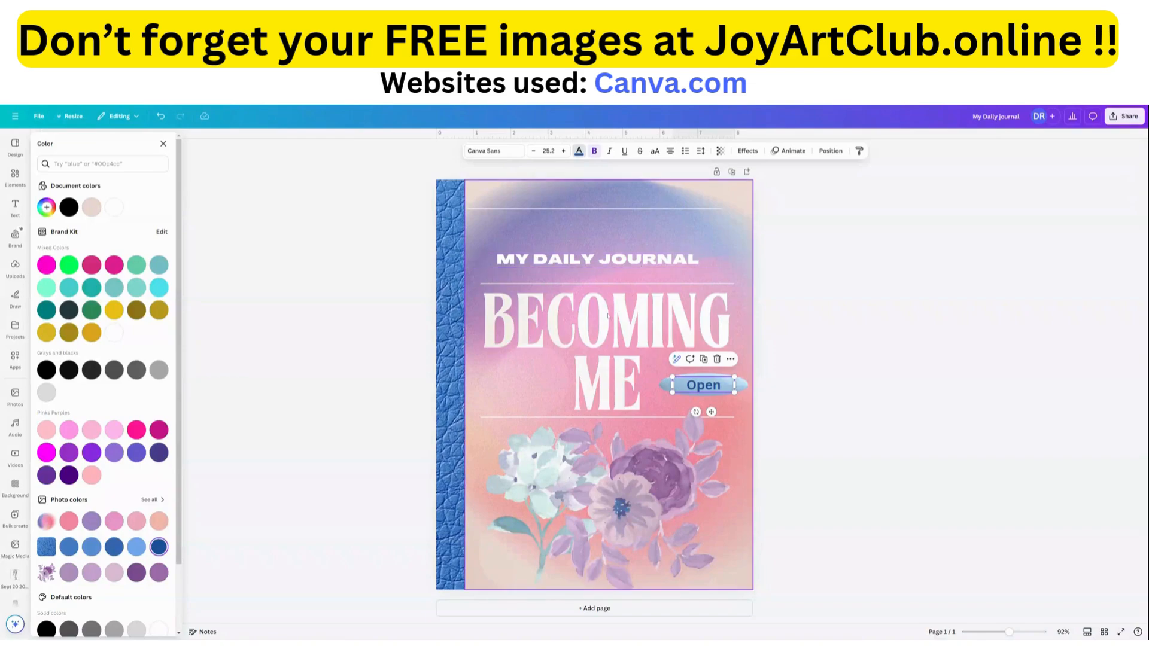
Move the "MY DAILY JOURNAL" text slightly up and centre it above the "BECOMING ME" title.
{"action": "left_click", "coordinate": [596, 263]}
{"action": "left_click_drag", "start_coordinate": [597, 263], "coordinate": [607, 260]}
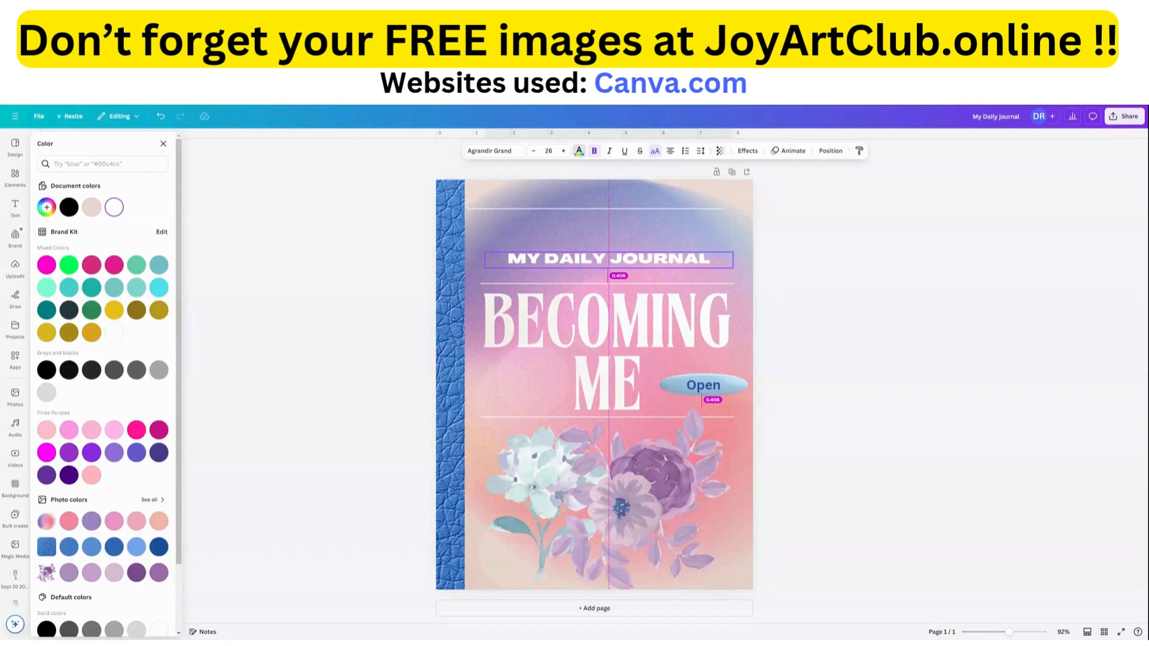
{"action": "left_click_drag", "start_coordinate": [608, 260], "coordinate": [593, 252]}
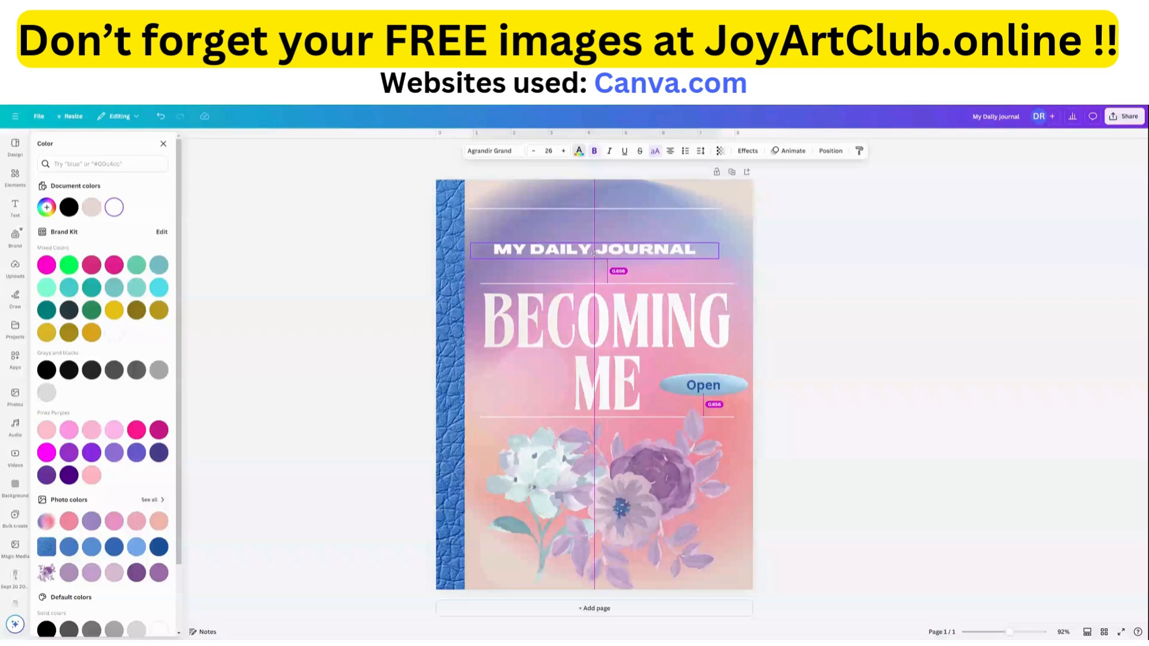
{"action": "left_click_drag", "start_coordinate": [593, 252], "coordinate": [604, 253]}
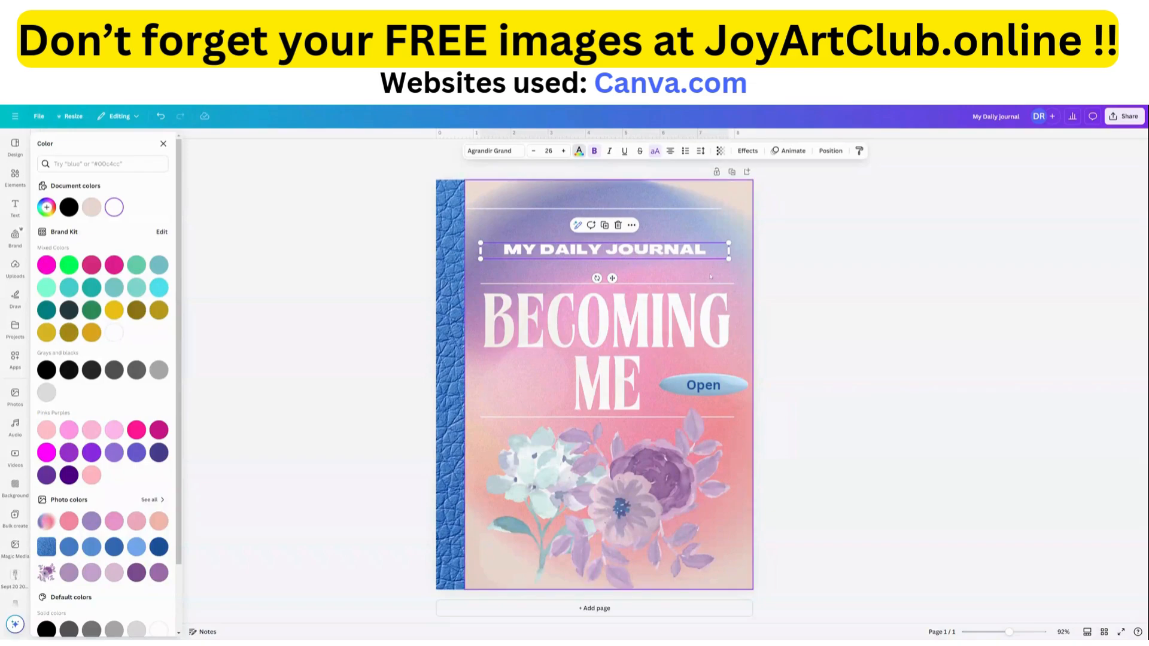
Recolour the "MY DAILY JOURNAL" text with the dark blue document colour used for "Open".
{"action": "left_click", "coordinate": [684, 275]}
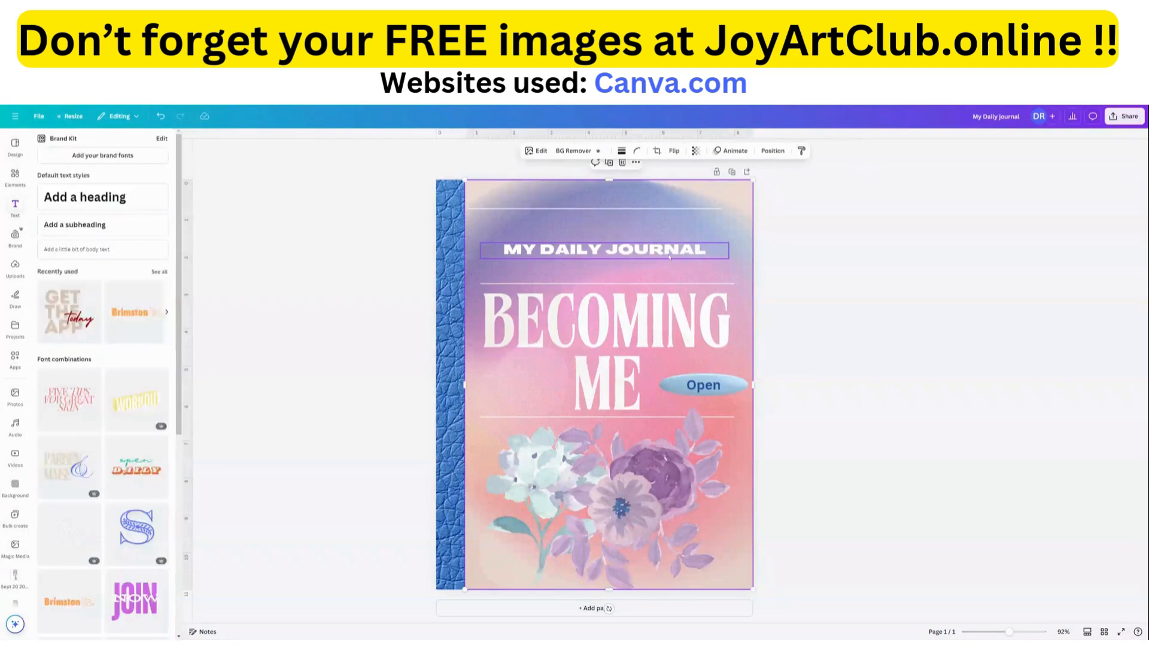
{"action": "left_click", "coordinate": [669, 257]}
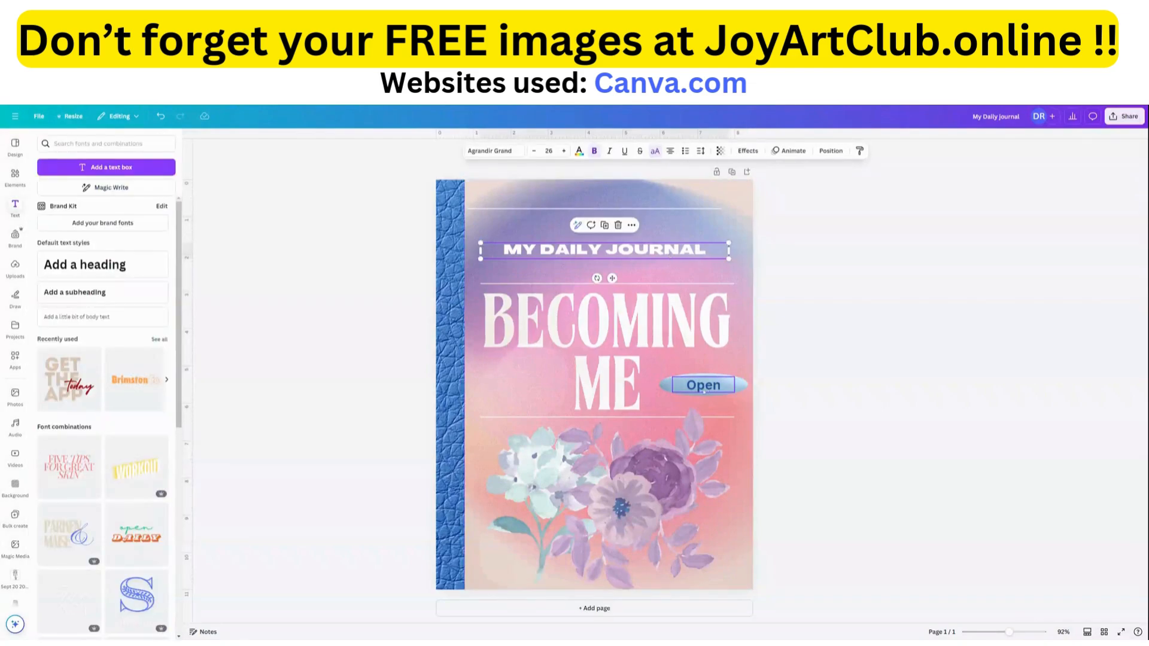
{"action": "left_click", "coordinate": [632, 235]}
{"action": "left_click", "coordinate": [627, 248]}
{"action": "left_click", "coordinate": [579, 151]}
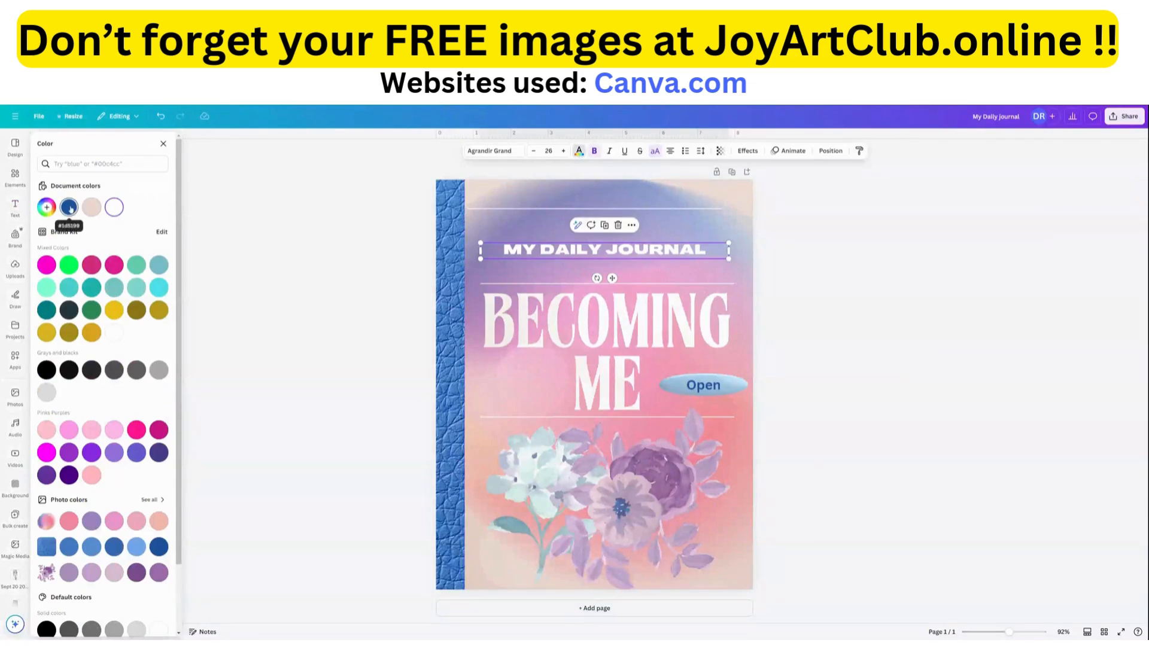
{"action": "left_click", "coordinate": [69, 208]}
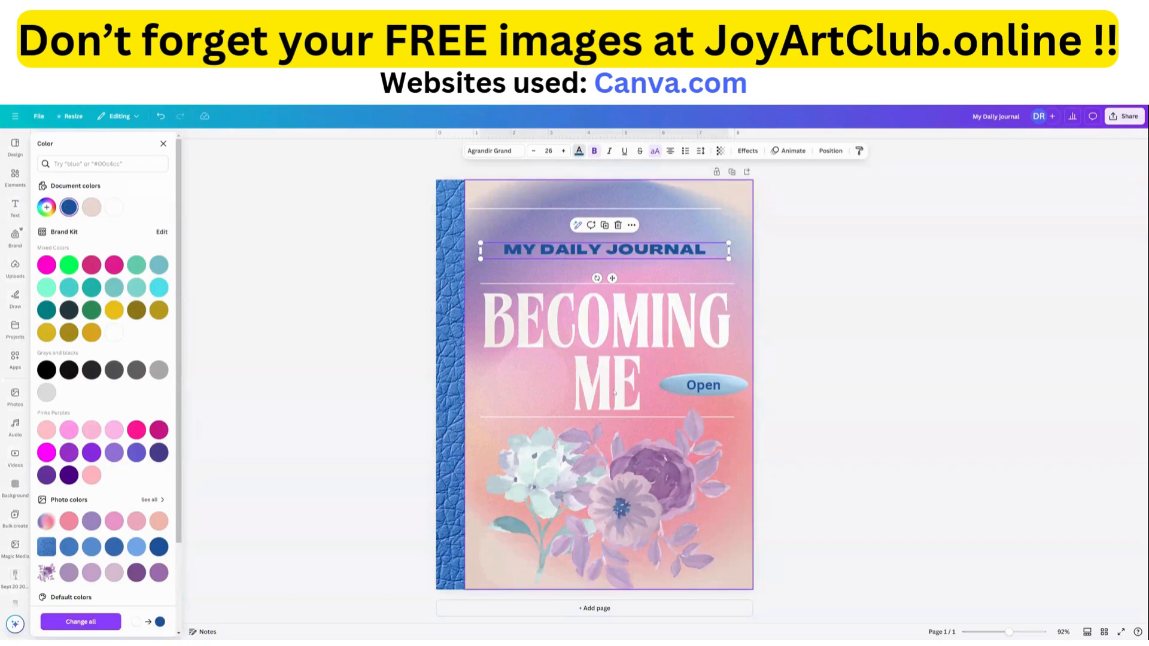
Move the "BECOMING ME" title layer above the bokeh overlay, directly beneath the "MY DAILY JOURNAL" layer.
{"action": "left_click", "coordinate": [632, 342]}
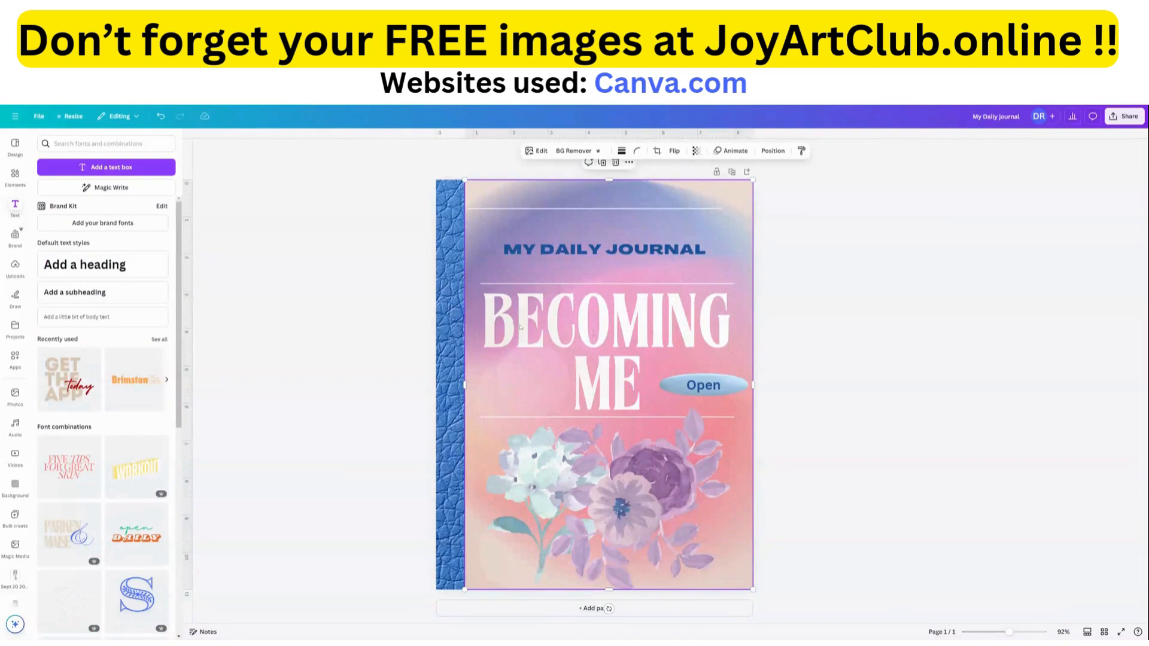
{"action": "mouse_move", "coordinate": [510, 220]}
{"action": "left_mouse_down"}
{"action": "mouse_move", "coordinate": [535, 227]}
{"action": "mouse_move", "coordinate": [509, 219]}
{"action": "left_mouse_up"}
{"action": "left_click", "coordinate": [772, 151]}
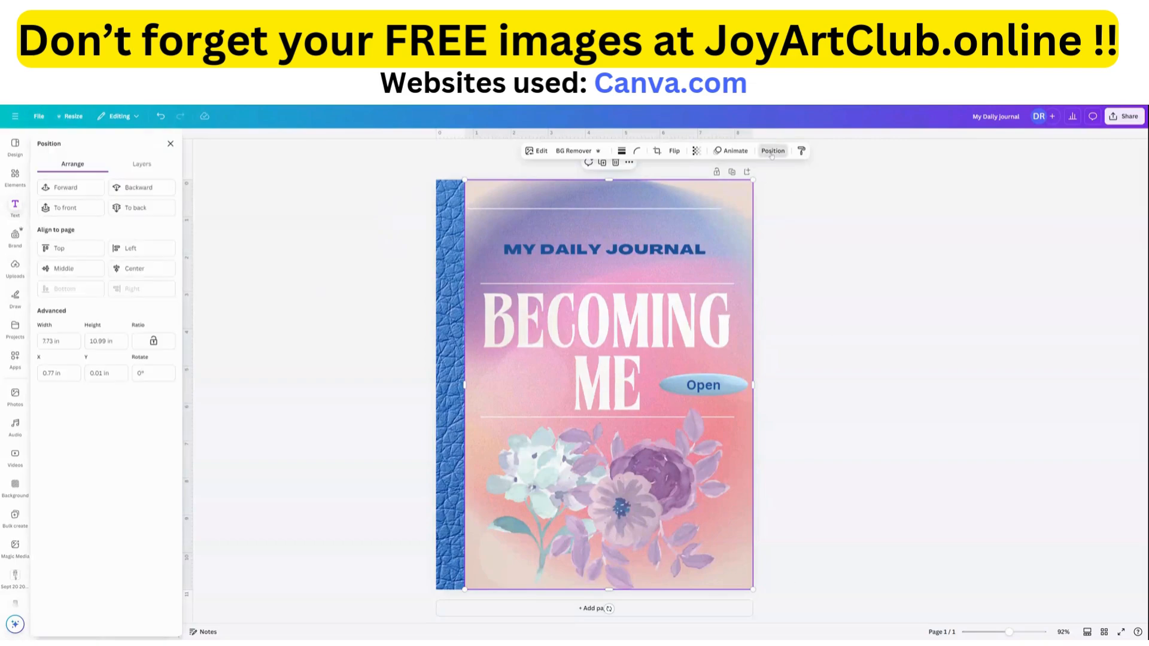
{"action": "left_click", "coordinate": [142, 167]}
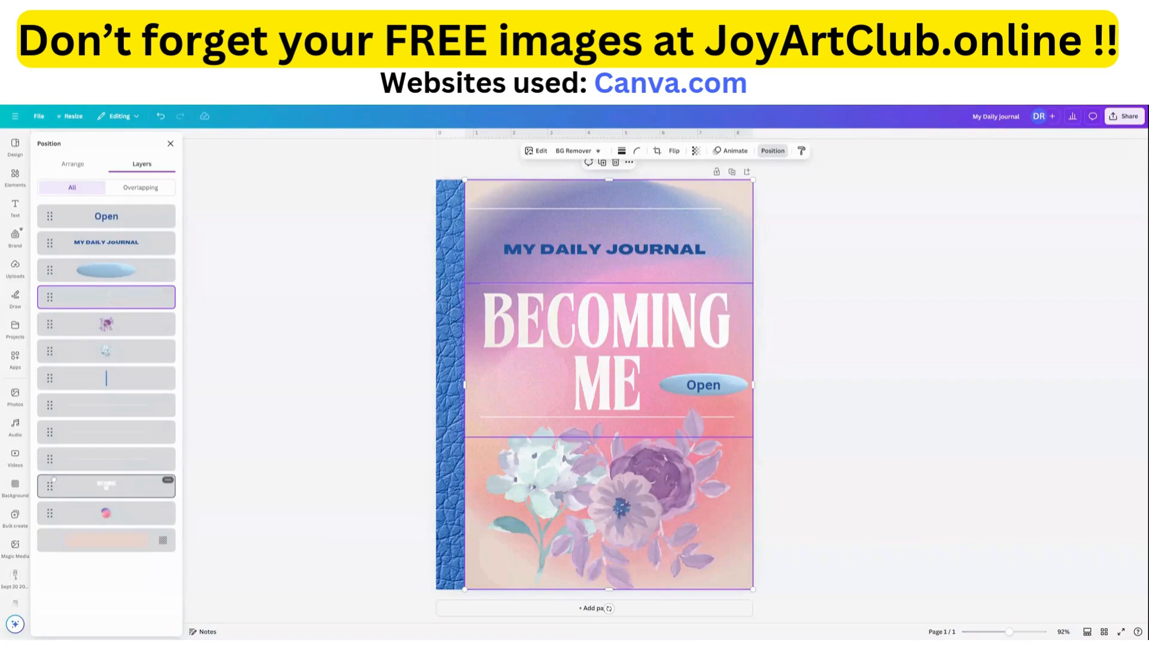
{"action": "left_click_drag", "start_coordinate": [53, 479], "coordinate": [49, 263]}
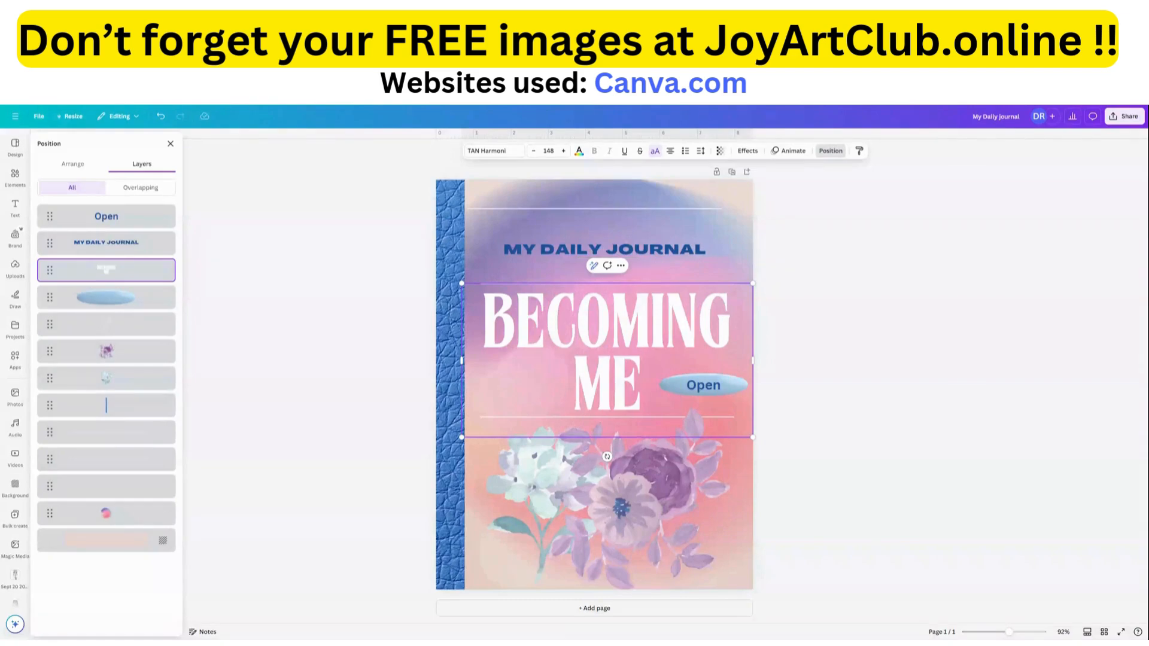
Apply the Outline text effect to the "BECOMING ME" title.
{"action": "left_click", "coordinate": [548, 399]}
{"action": "left_click", "coordinate": [548, 399]}
{"action": "left_click", "coordinate": [749, 152]}
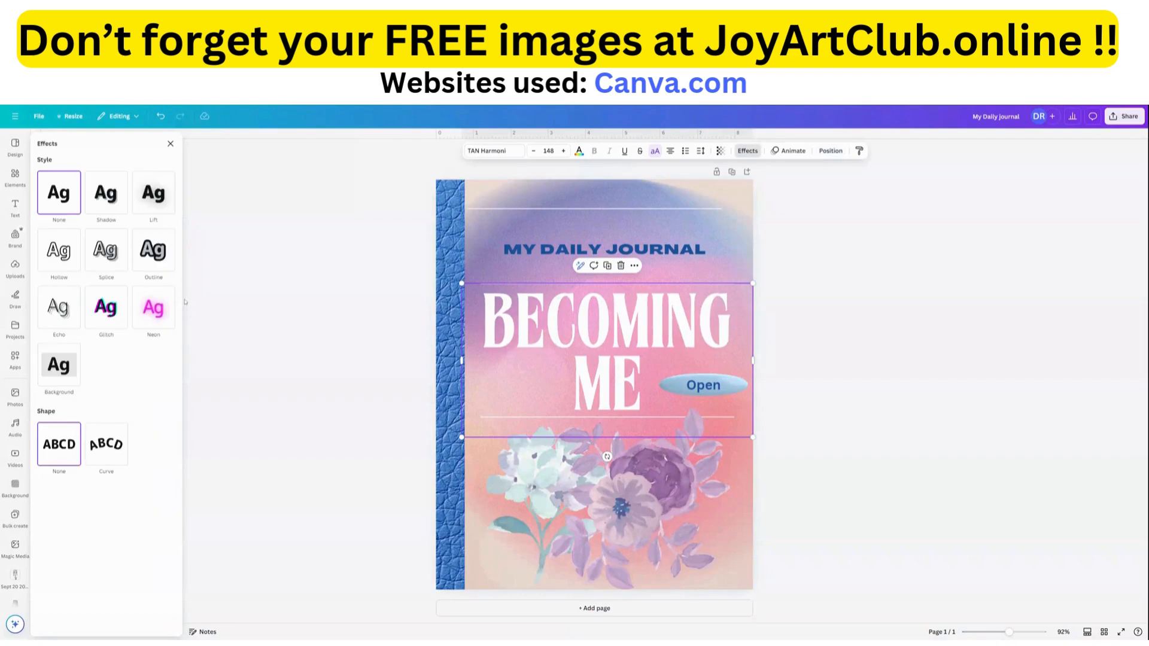
{"action": "left_click", "coordinate": [156, 261]}
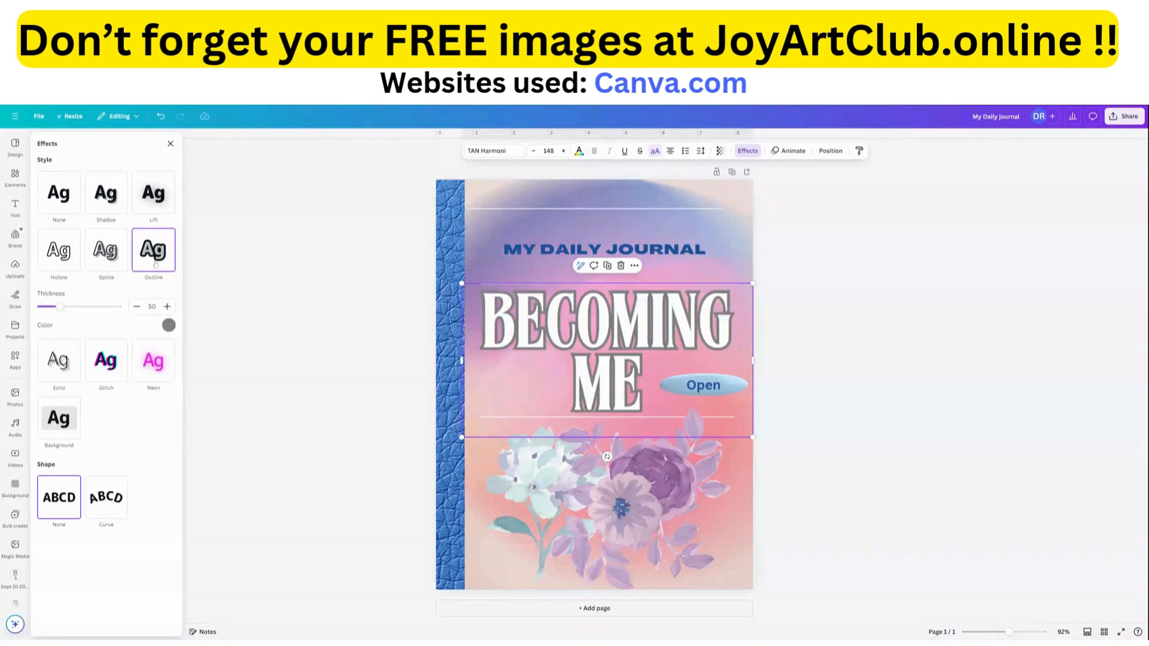
Set the title's outline colour to white (#FFFFFF) with the eyedropper.
{"action": "left_click", "coordinate": [168, 326]}
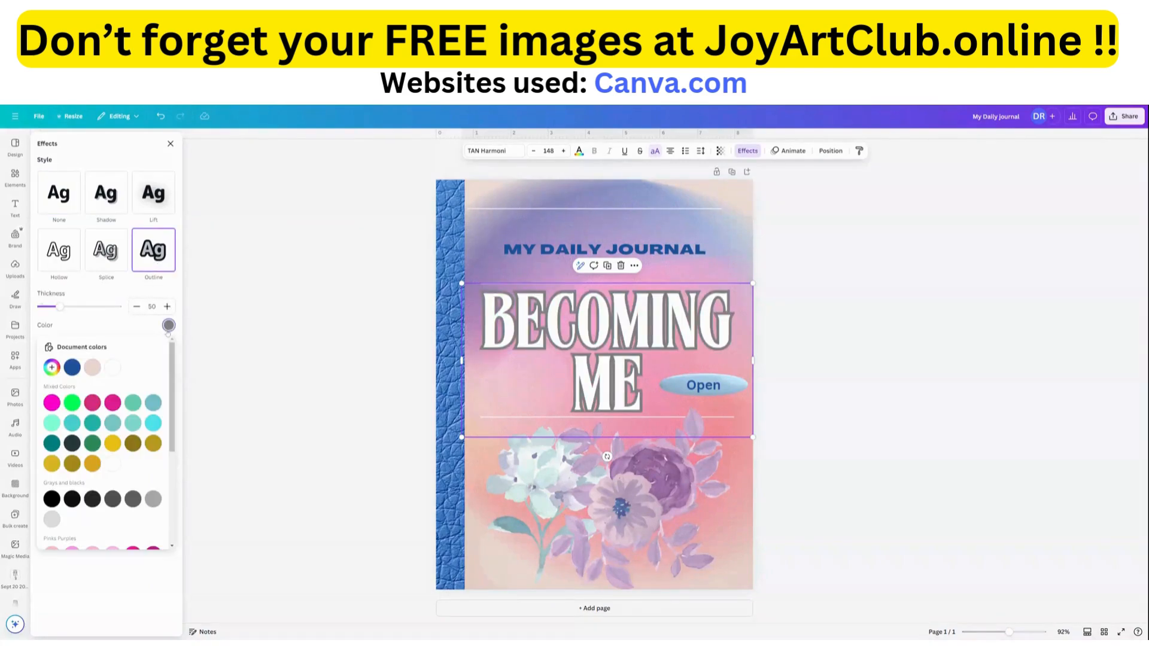
{"action": "left_click", "coordinate": [52, 367]}
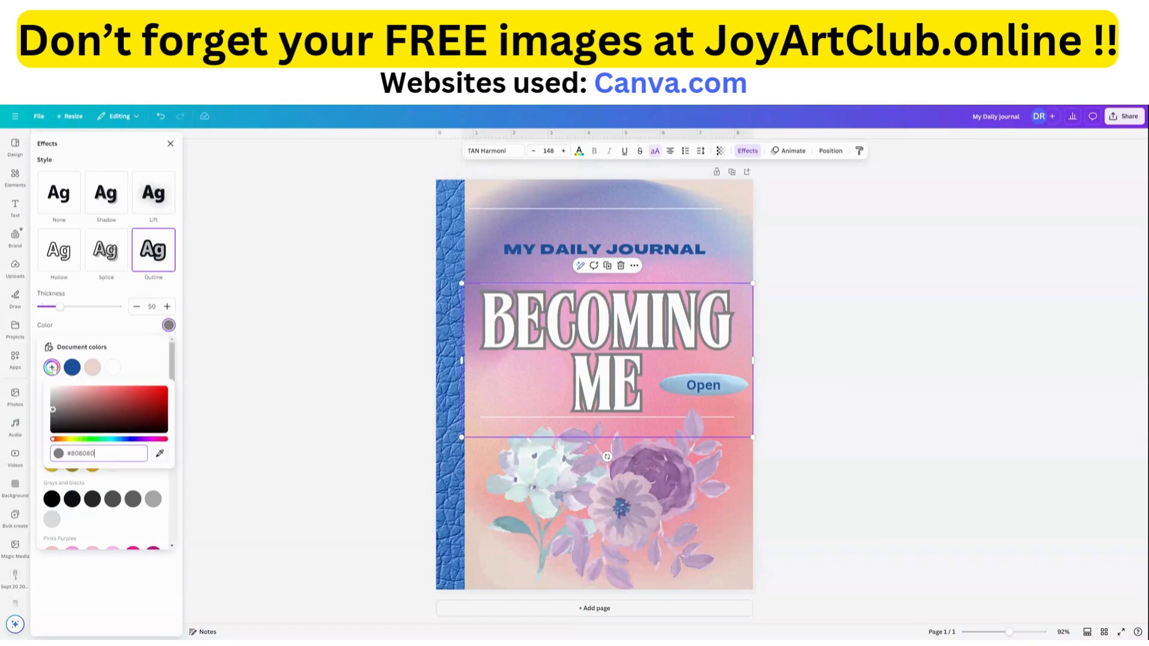
{"action": "left_click", "coordinate": [160, 453]}
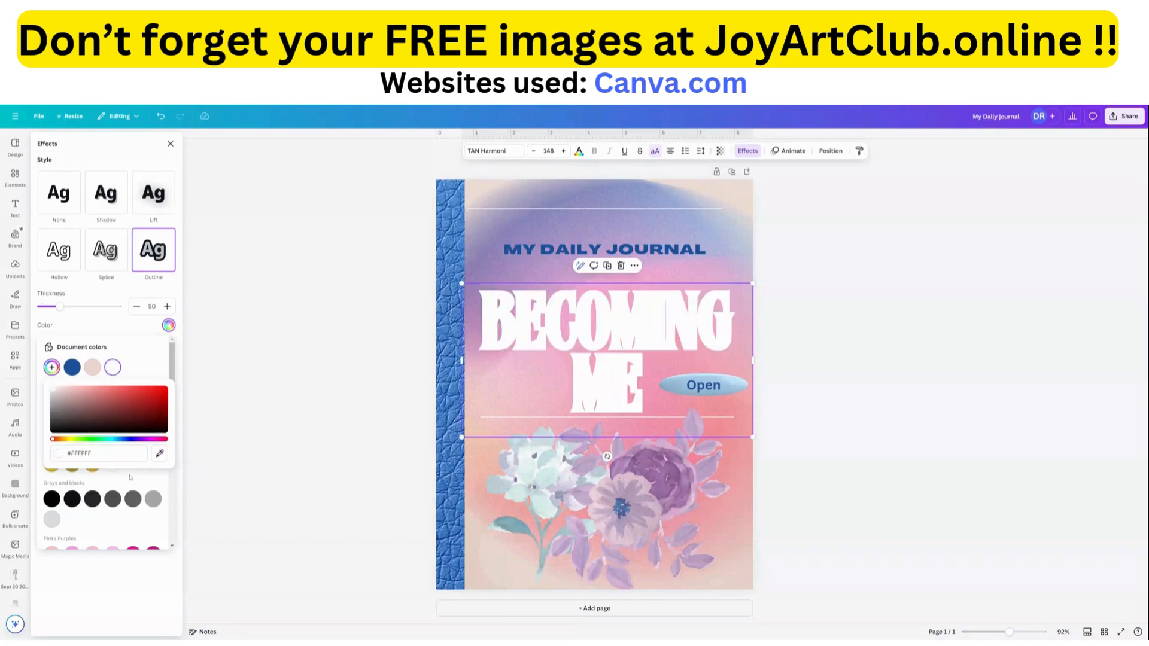
Try purple, magenta and a muted purple from the Pinks Purples palette as the title's outline colour.
{"action": "left_click", "coordinate": [133, 524]}
{"action": "scroll", "coordinate": [129, 525], "scroll_direction": "down", "scroll_amount": 3}
{"action": "scroll", "coordinate": [129, 525], "scroll_direction": "down", "scroll_amount": 1}
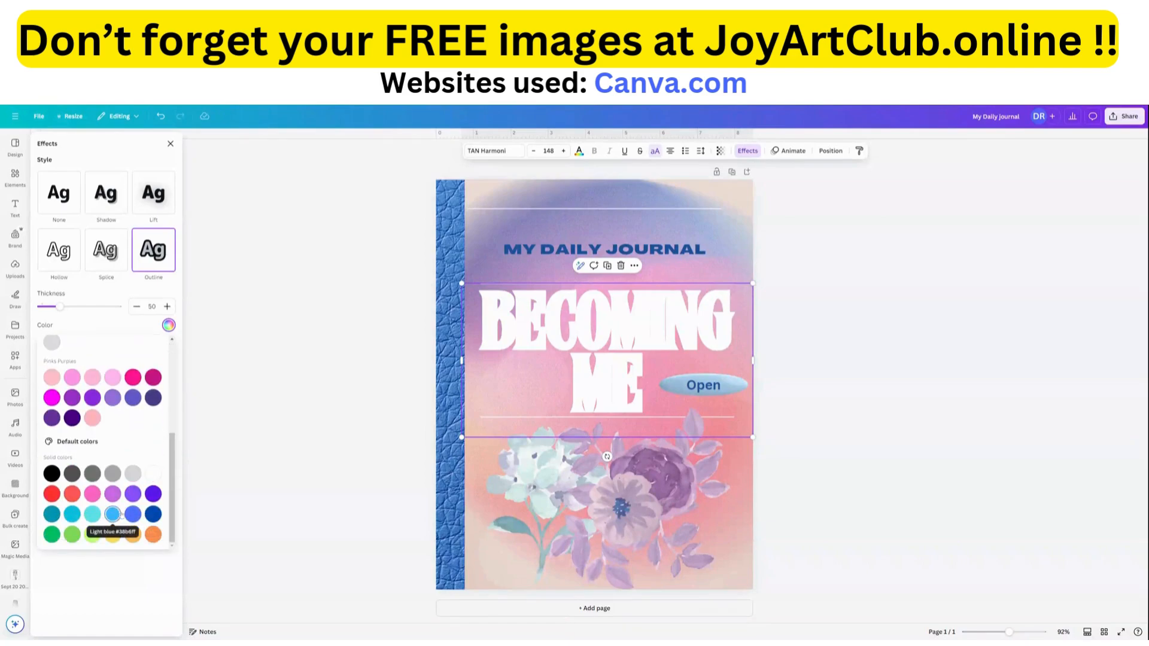
{"action": "scroll", "coordinate": [113, 514], "scroll_direction": "up", "scroll_amount": 5}
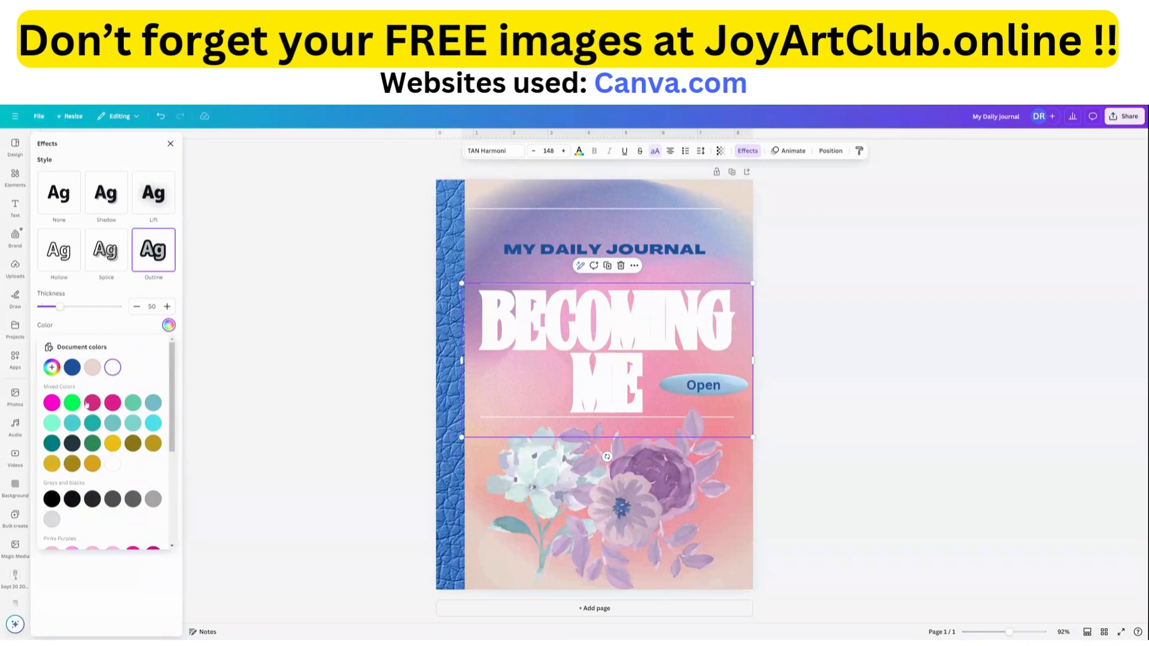
{"action": "scroll", "coordinate": [114, 439], "scroll_direction": "down", "scroll_amount": 3}
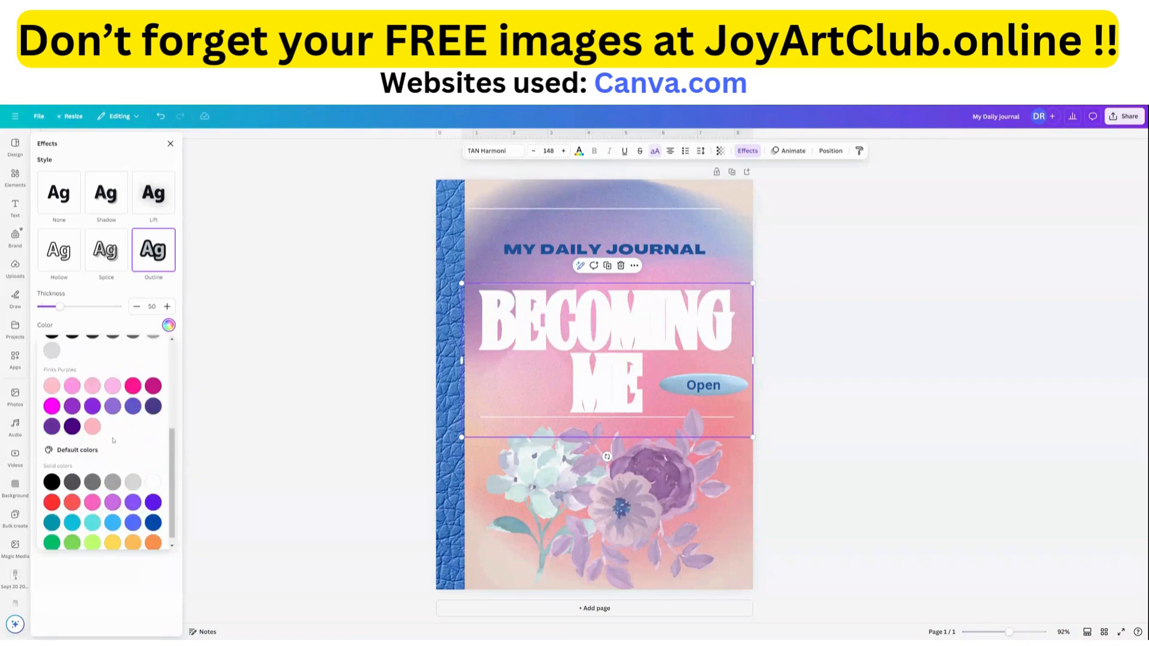
{"action": "left_click", "coordinate": [133, 503]}
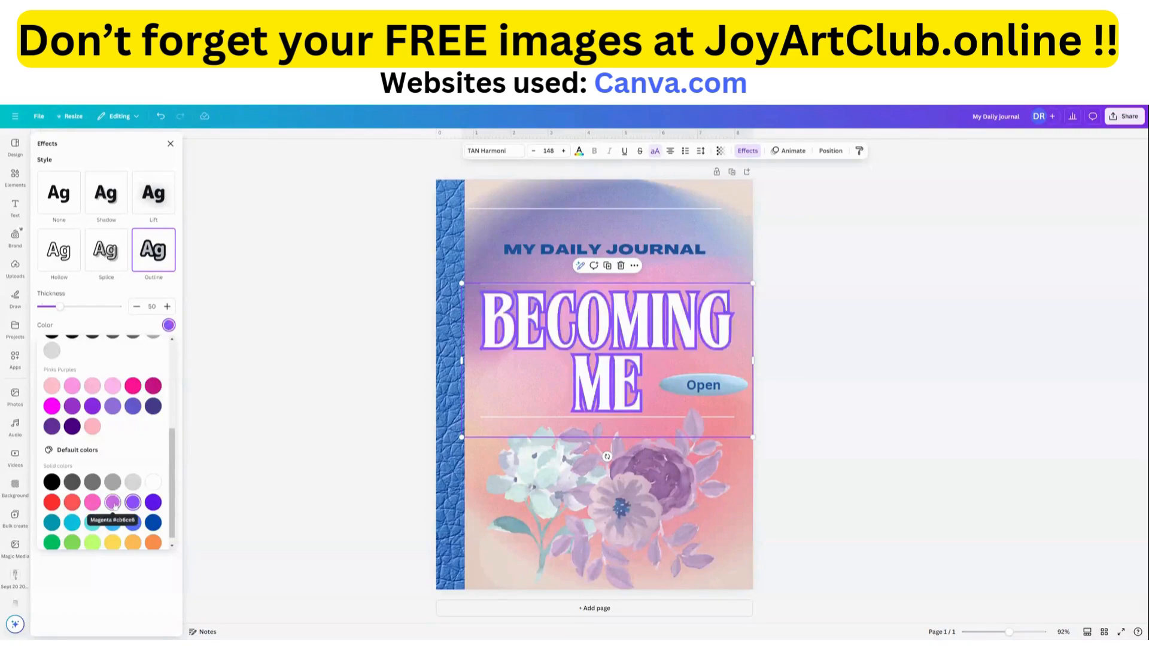
{"action": "left_click", "coordinate": [114, 504]}
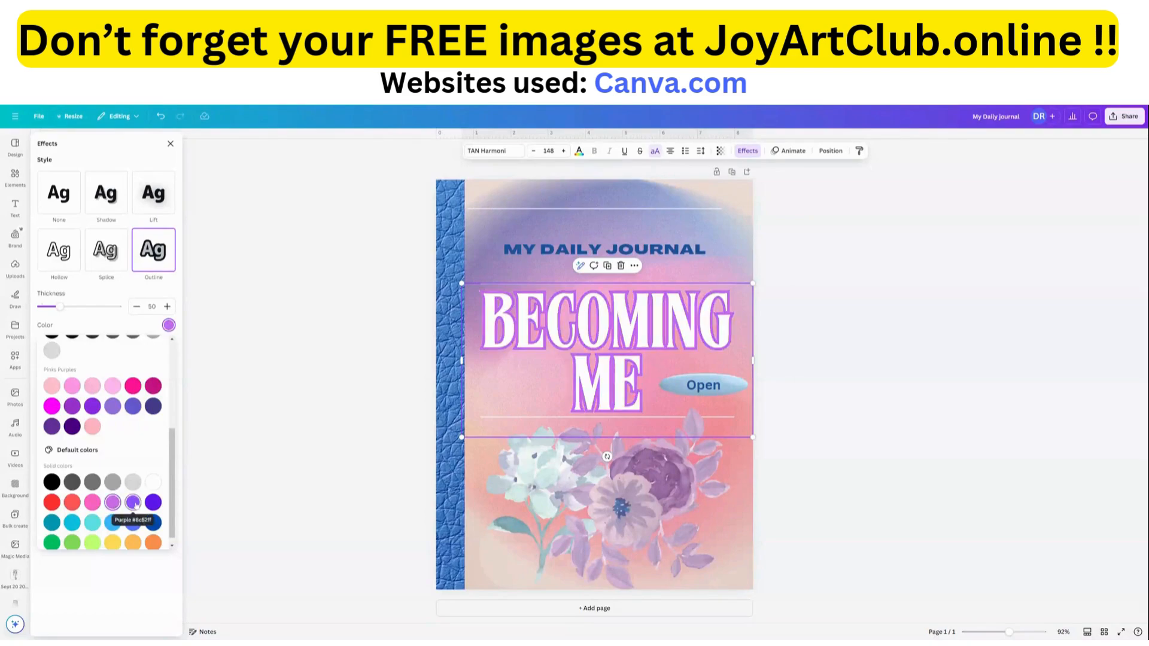
{"action": "left_click", "coordinate": [133, 503]}
{"action": "left_click", "coordinate": [114, 407]}
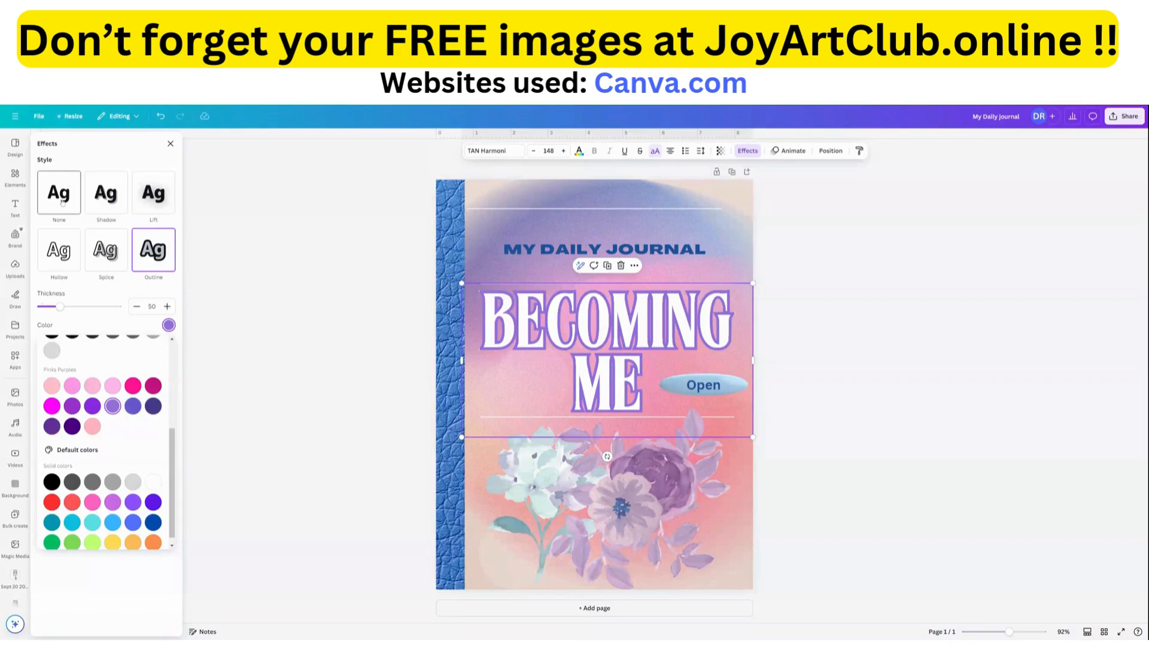
Apply the Shadow text effect to the "BECOMING ME" title with the muted purple shadow colour from the Pinks Purples palette.
{"action": "left_click", "coordinate": [107, 201]}
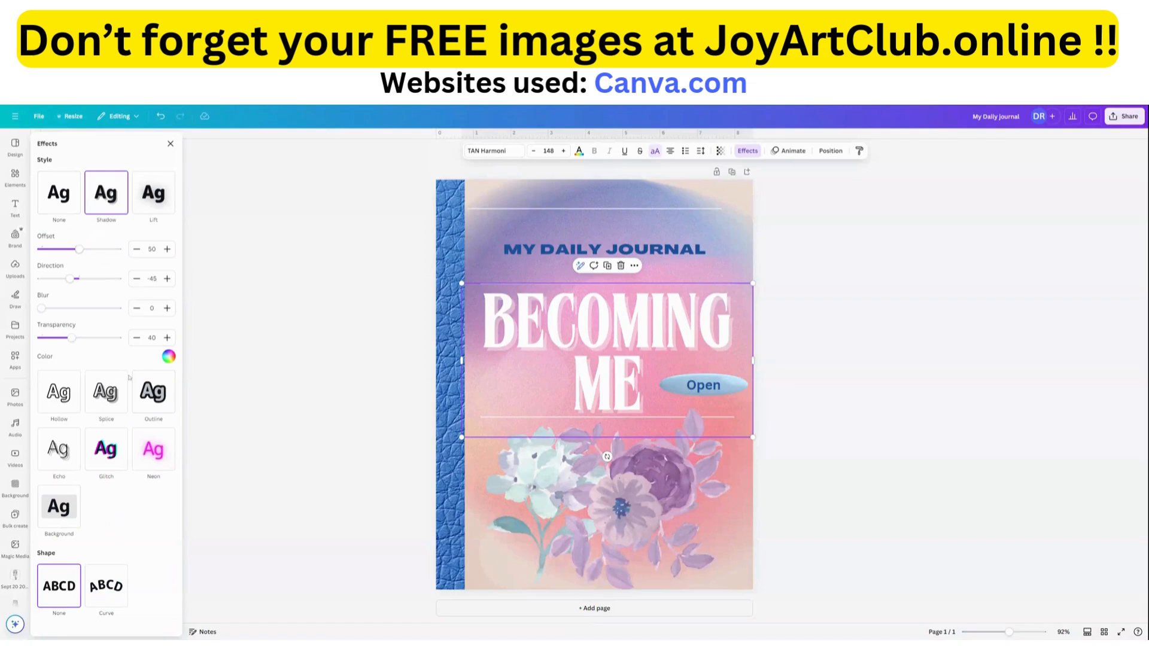
{"action": "left_click", "coordinate": [169, 357]}
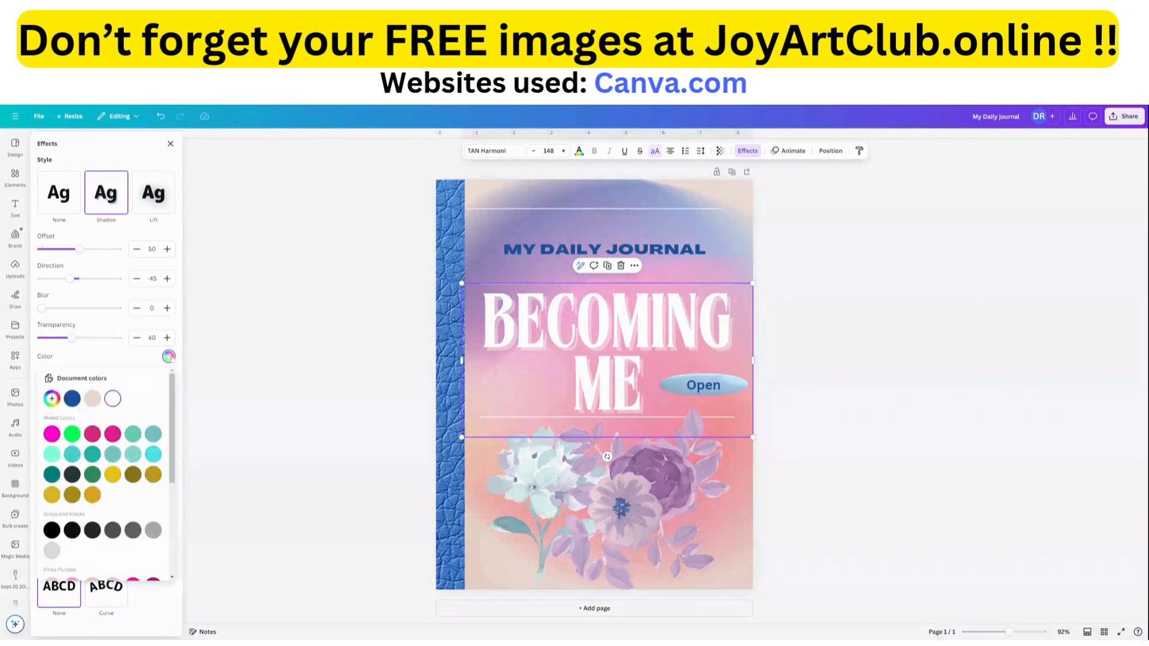
{"action": "scroll", "coordinate": [113, 453], "scroll_direction": "down", "scroll_amount": 3}
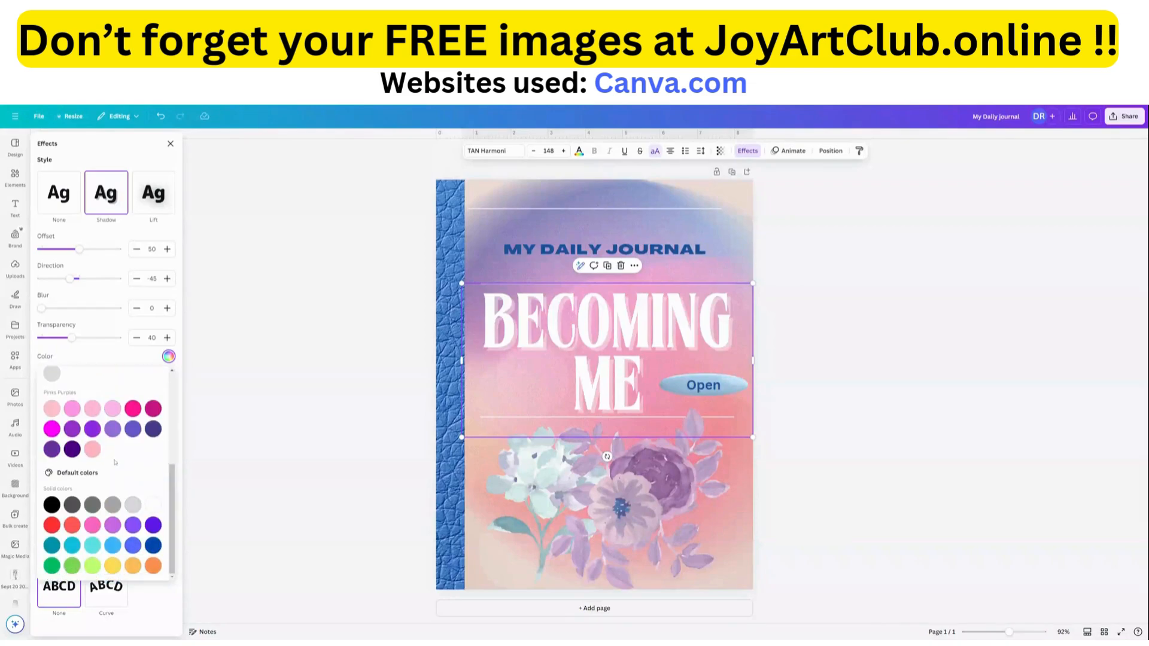
{"action": "left_click", "coordinate": [112, 430]}
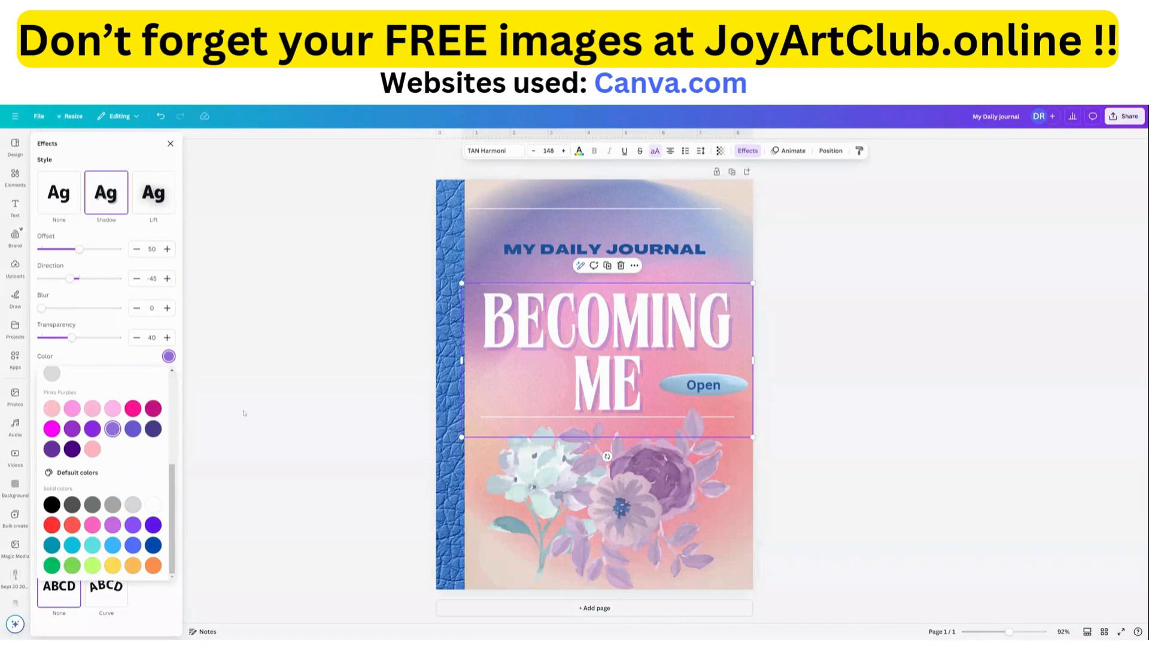
{"action": "left_click", "coordinate": [403, 403]}
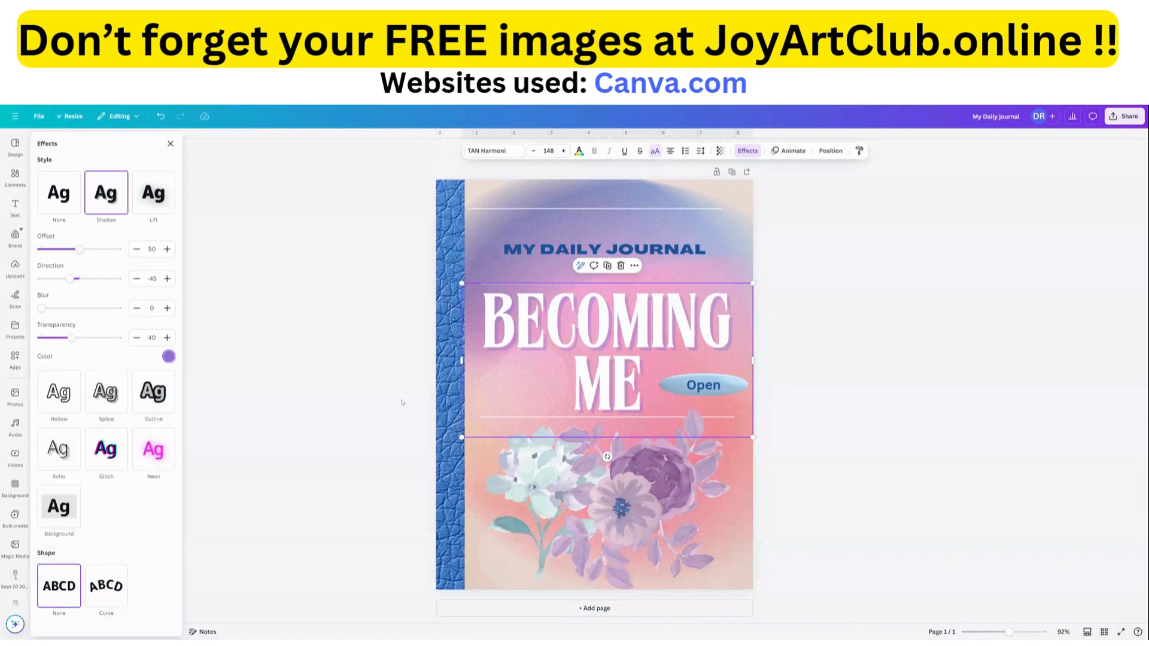
Delete the white line above "MY DAILY JOURNAL" by selecting its layer beneath the bokeh overlay.
{"action": "left_click", "coordinate": [643, 234]}
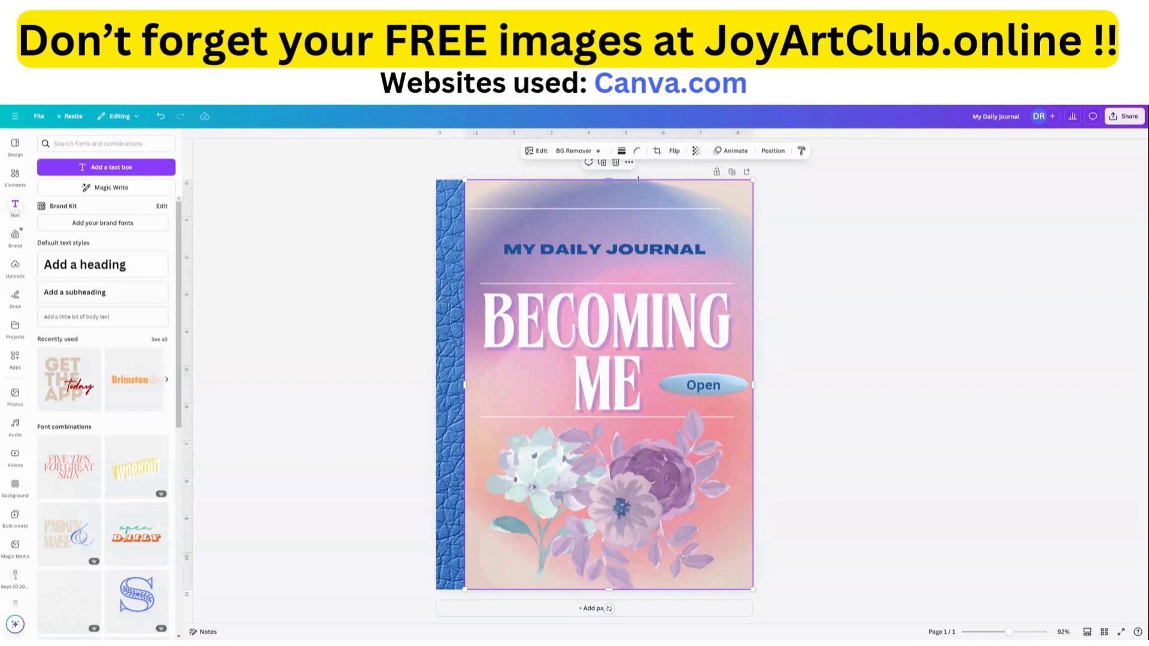
{"action": "left_click", "coordinate": [774, 151]}
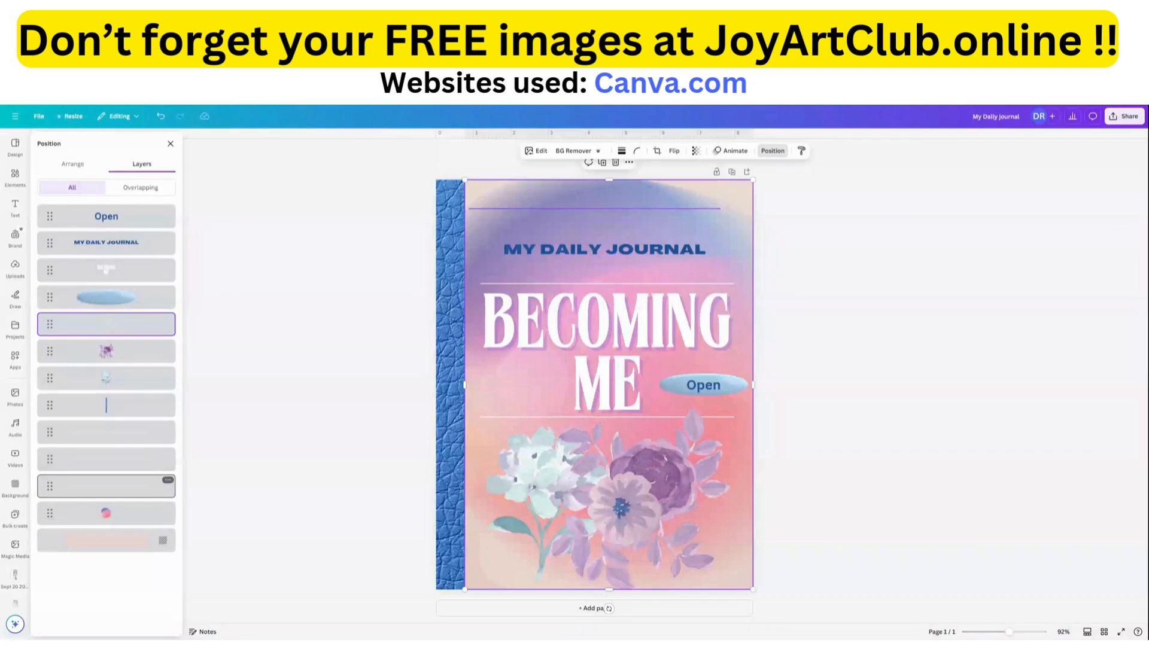
{"action": "left_click", "coordinate": [124, 492]}
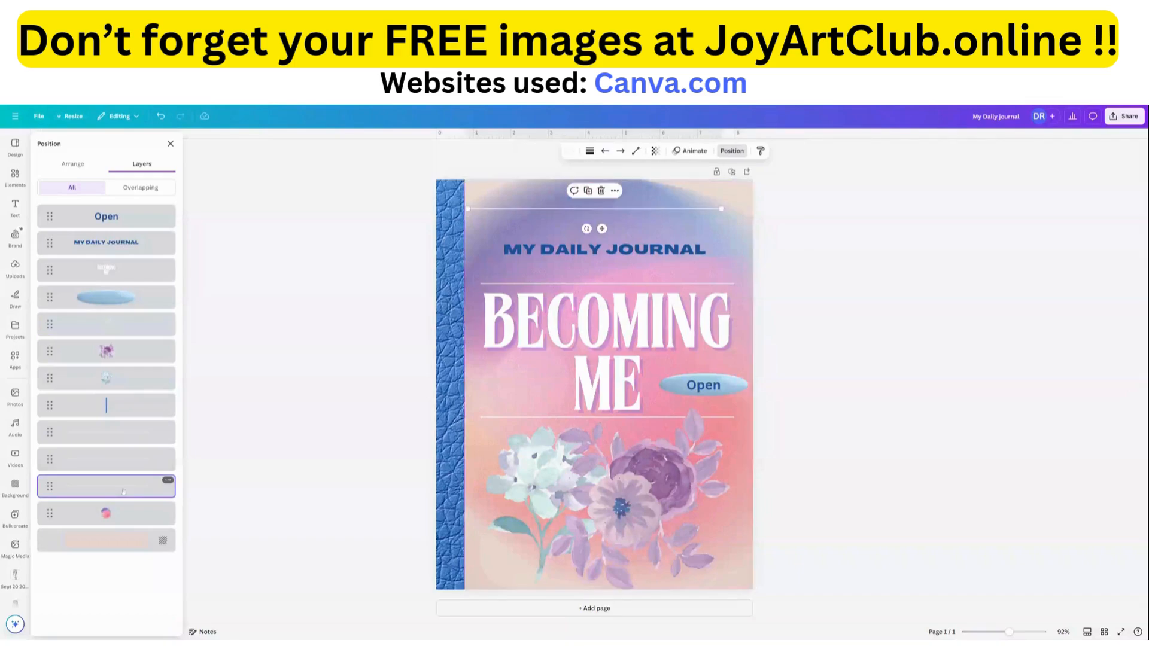
{"action": "left_click", "coordinate": [168, 480]}
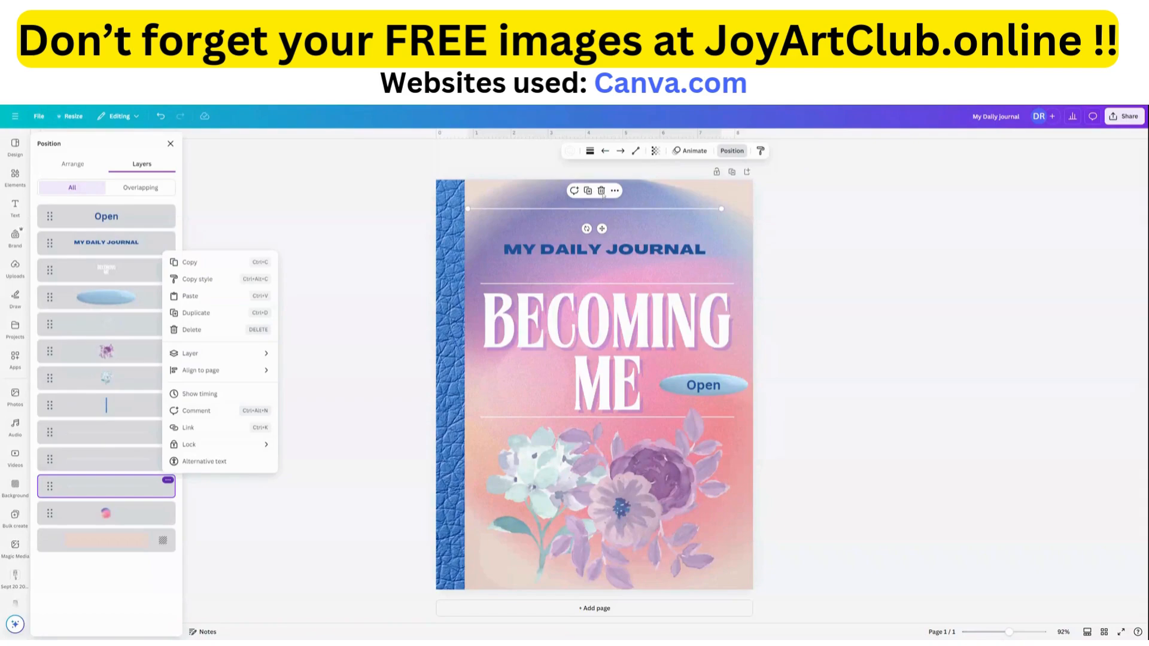
{"action": "left_click", "coordinate": [602, 195]}
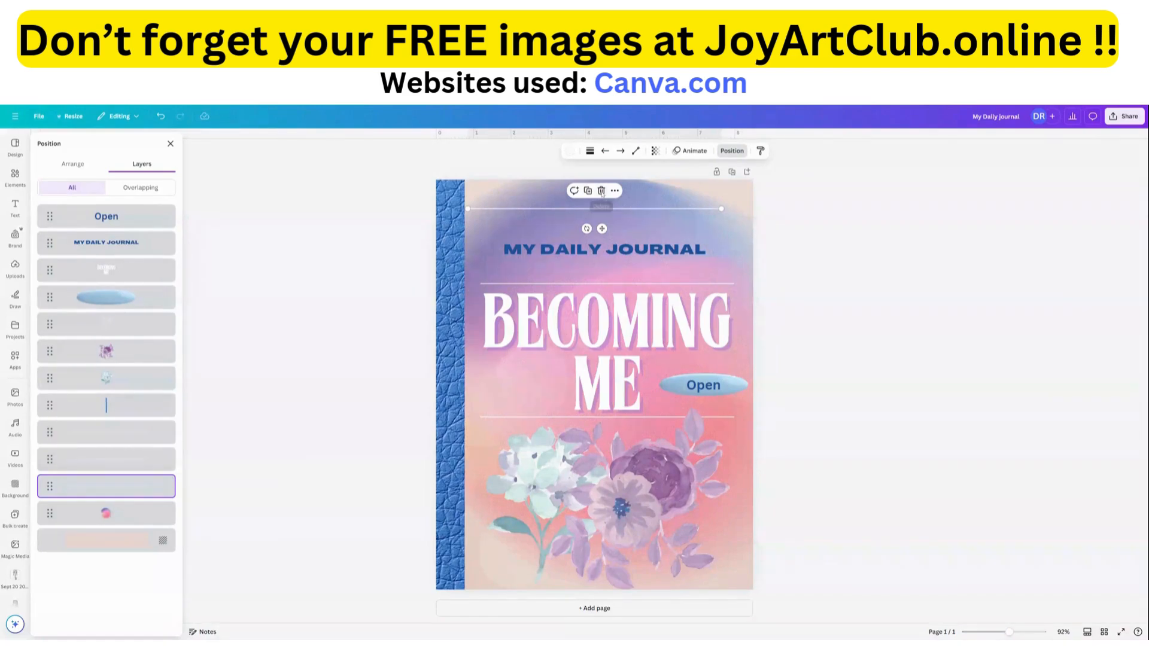
{"action": "left_click", "coordinate": [602, 193]}
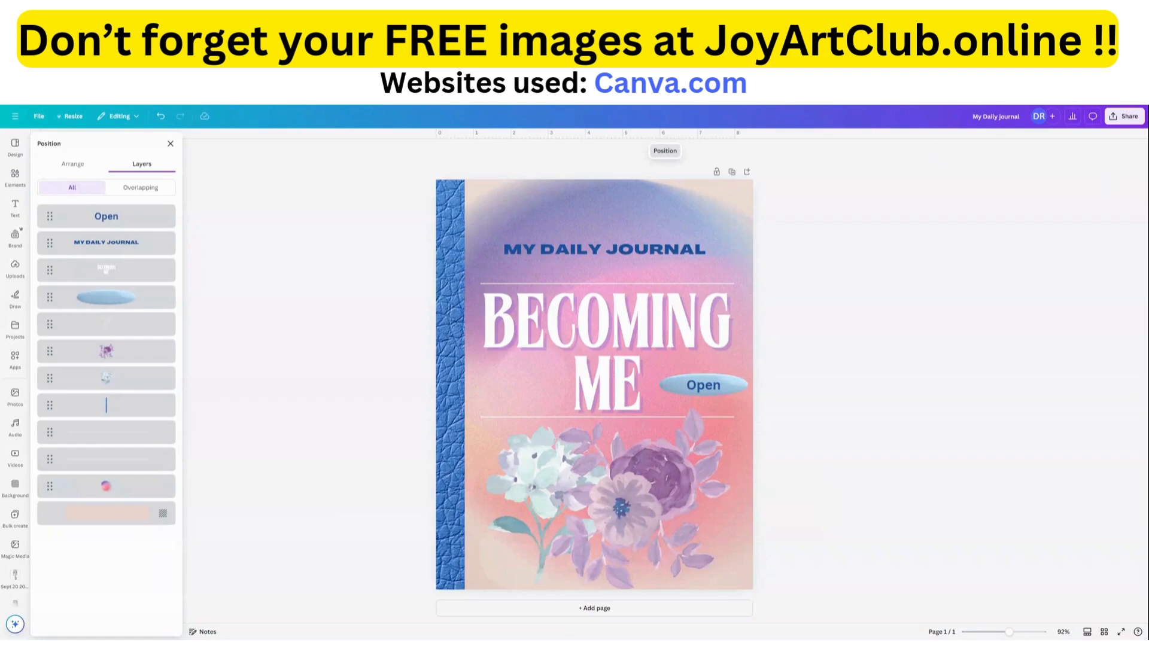
Add a second page and apply the lined "Today I'm grateful for..." template, Pink Soft Watercolor Gratitude Journal Page.
{"action": "left_click", "coordinate": [594, 609]}
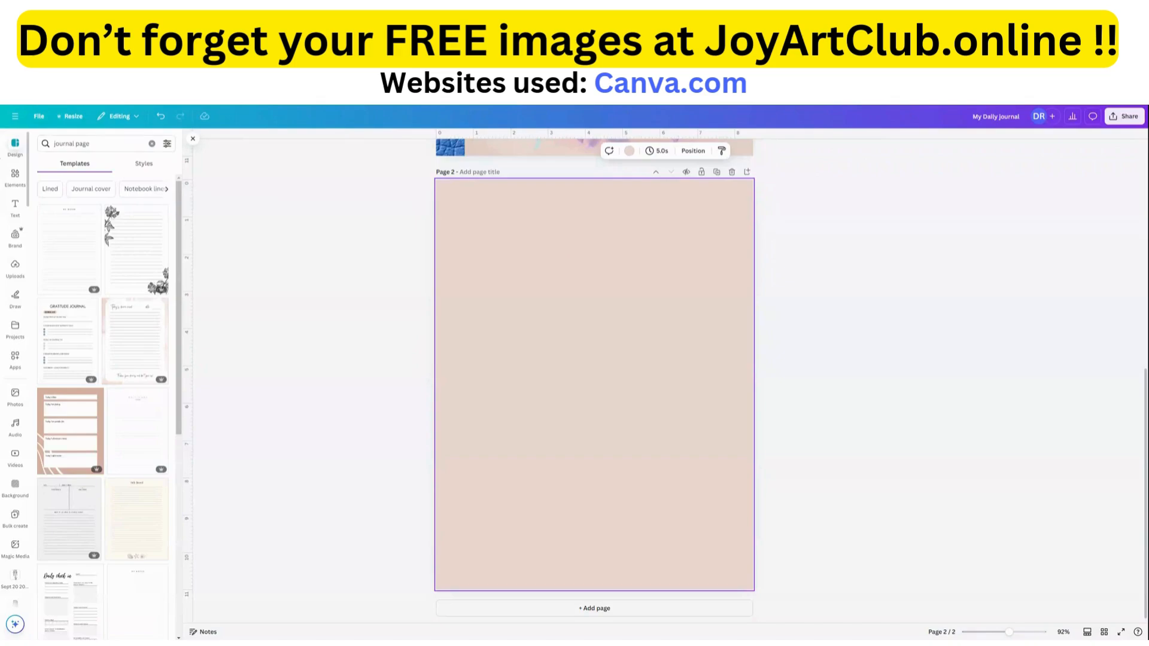
{"action": "scroll", "coordinate": [161, 448], "scroll_direction": "down", "scroll_amount": 6}
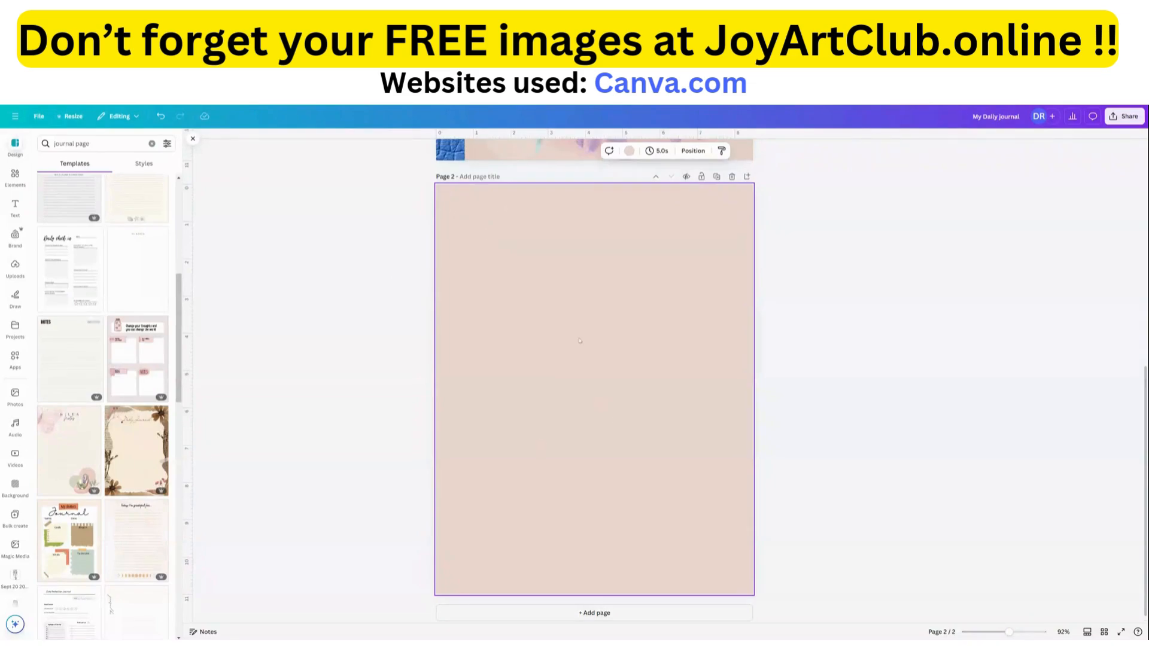
{"action": "scroll", "coordinate": [563, 328], "scroll_direction": "up", "scroll_amount": 4}
{"action": "scroll", "coordinate": [561, 328], "scroll_direction": "up", "scroll_amount": 2}
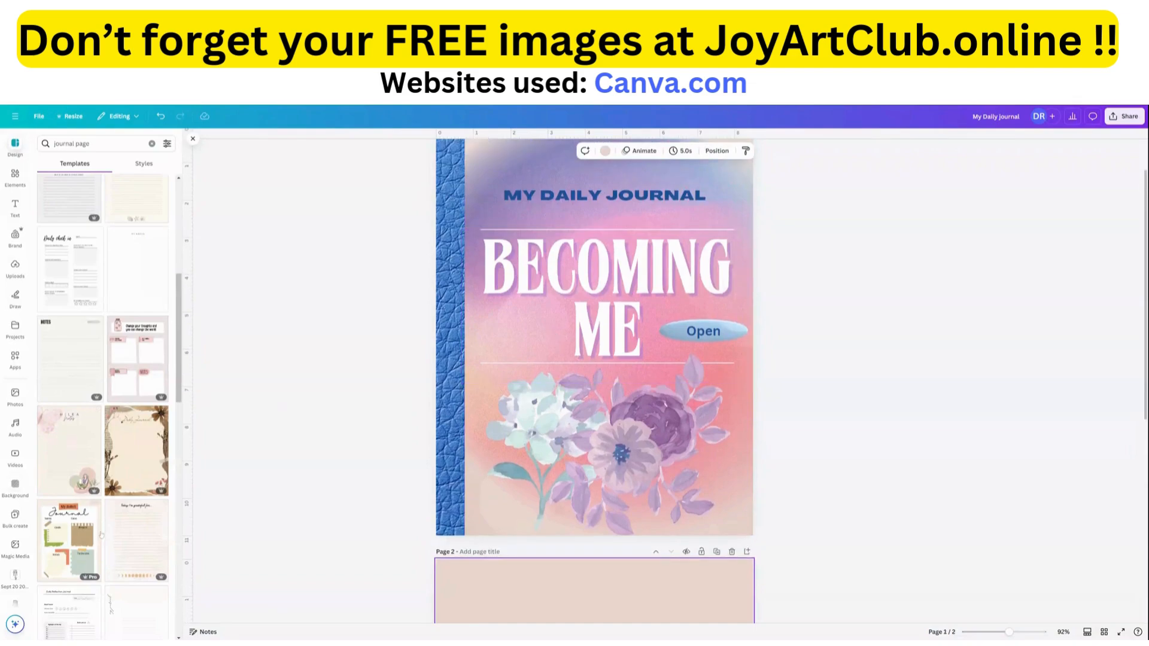
{"action": "scroll", "coordinate": [100, 533], "scroll_direction": "down", "scroll_amount": 3}
{"action": "scroll", "coordinate": [99, 533], "scroll_direction": "down", "scroll_amount": 2}
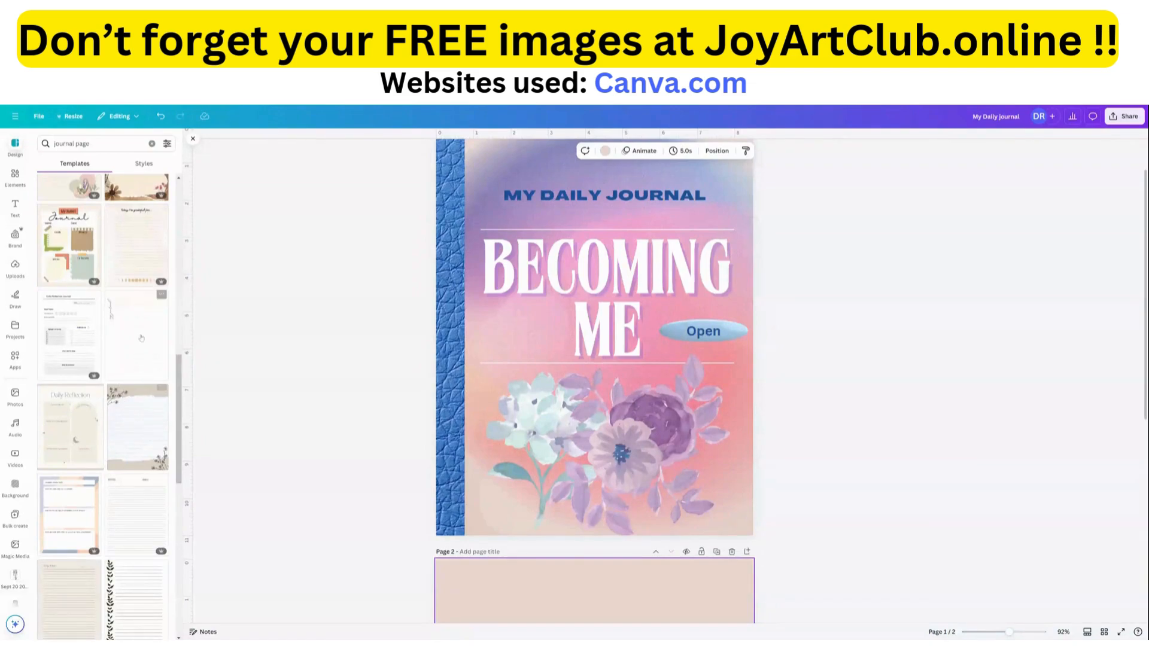
{"action": "scroll", "coordinate": [499, 353], "scroll_direction": "down", "scroll_amount": 5}
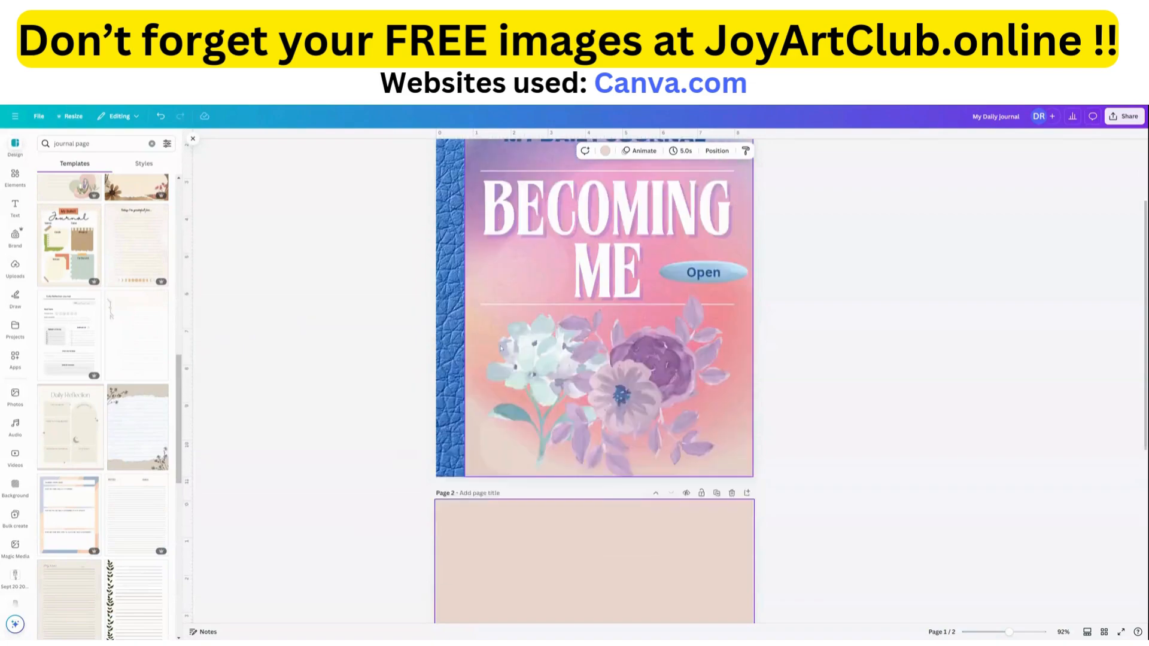
{"action": "scroll", "coordinate": [499, 353], "scroll_direction": "up", "scroll_amount": 4}
{"action": "scroll", "coordinate": [487, 347], "scroll_direction": "down", "scroll_amount": 7}
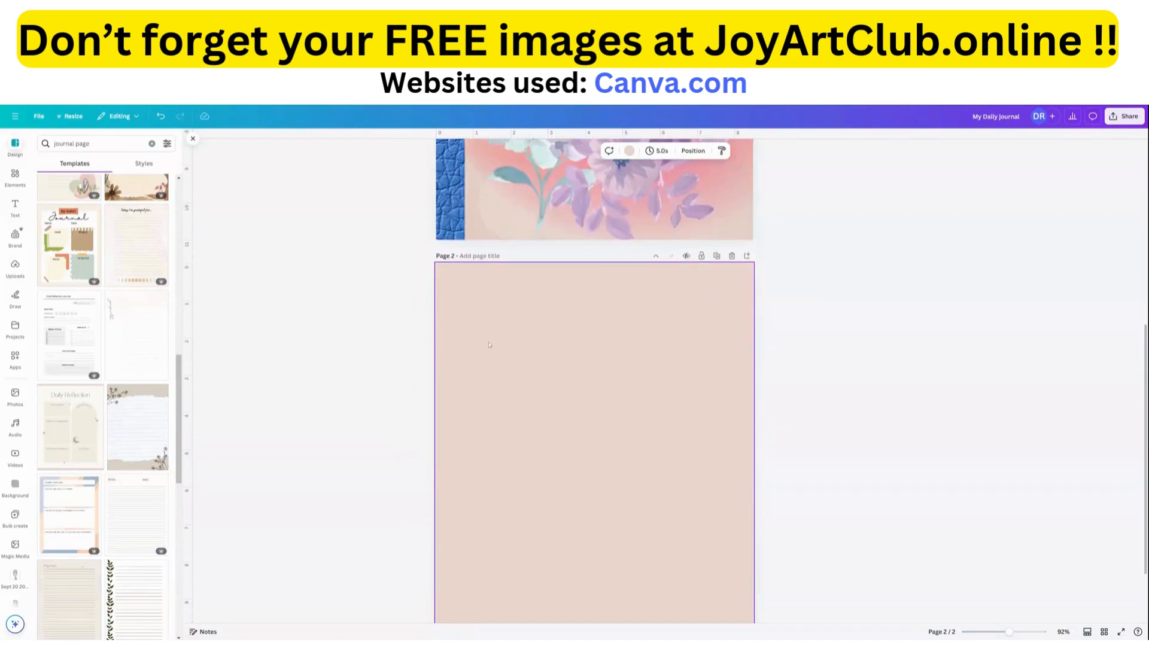
{"action": "left_click", "coordinate": [135, 259]}
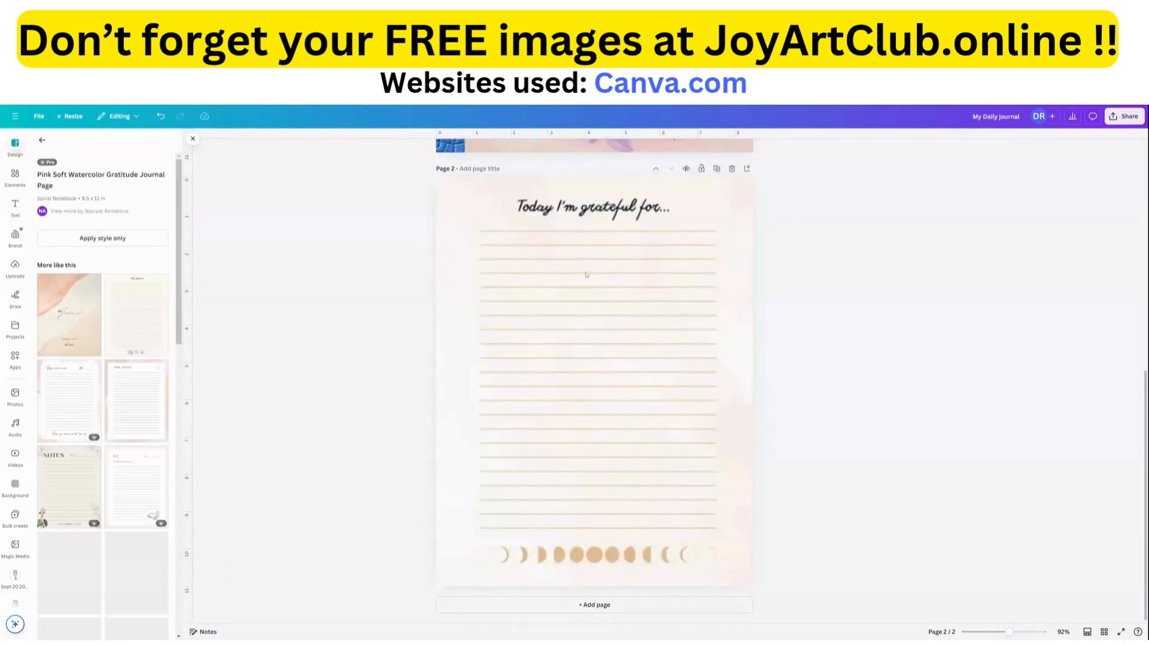
{"action": "left_click", "coordinate": [539, 302]}
{"action": "scroll", "coordinate": [479, 360], "scroll_direction": "up", "scroll_amount": 3}
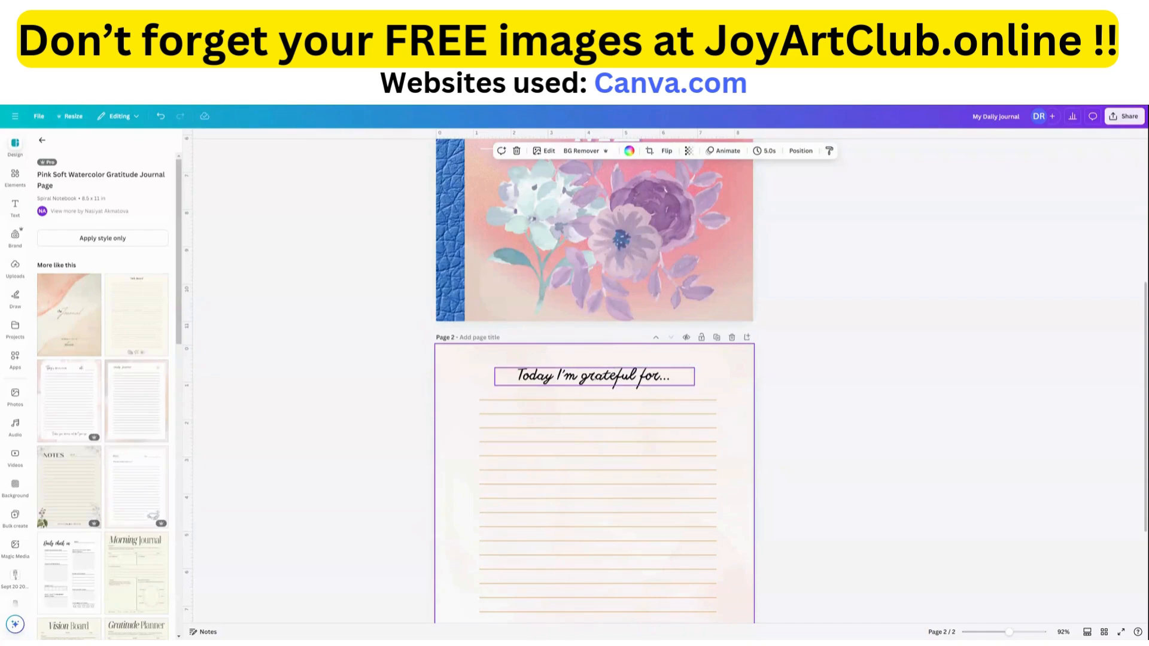
{"action": "left_click", "coordinate": [575, 377]}
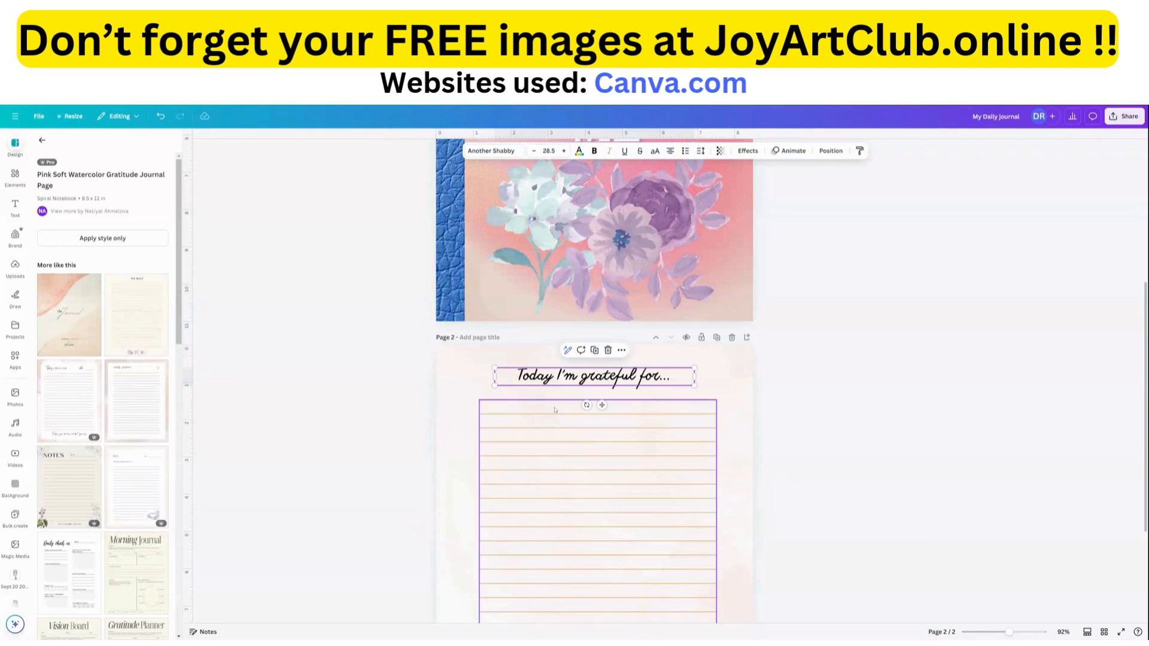
{"action": "left_click", "coordinate": [728, 381]}
{"action": "left_click", "coordinate": [634, 382]}
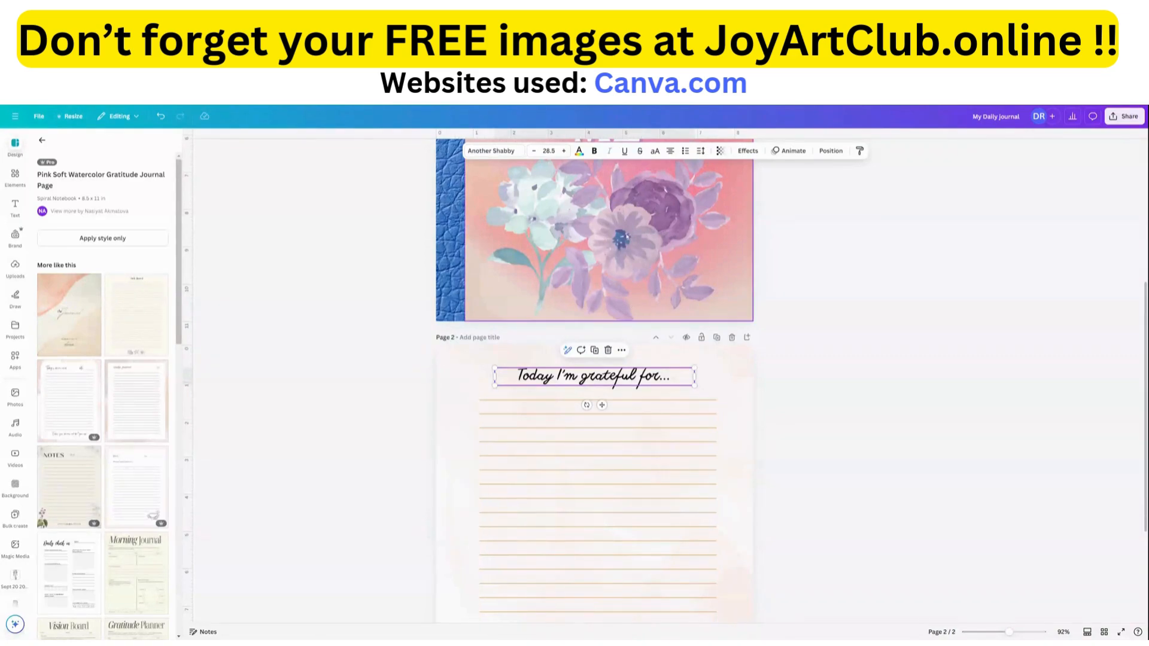
Select the blue-green flower's layer beneath the bokeh overlay on the cover and copy the flower.
{"action": "left_click", "coordinate": [626, 237]}
{"action": "scroll", "coordinate": [622, 269], "scroll_direction": "up", "scroll_amount": 3}
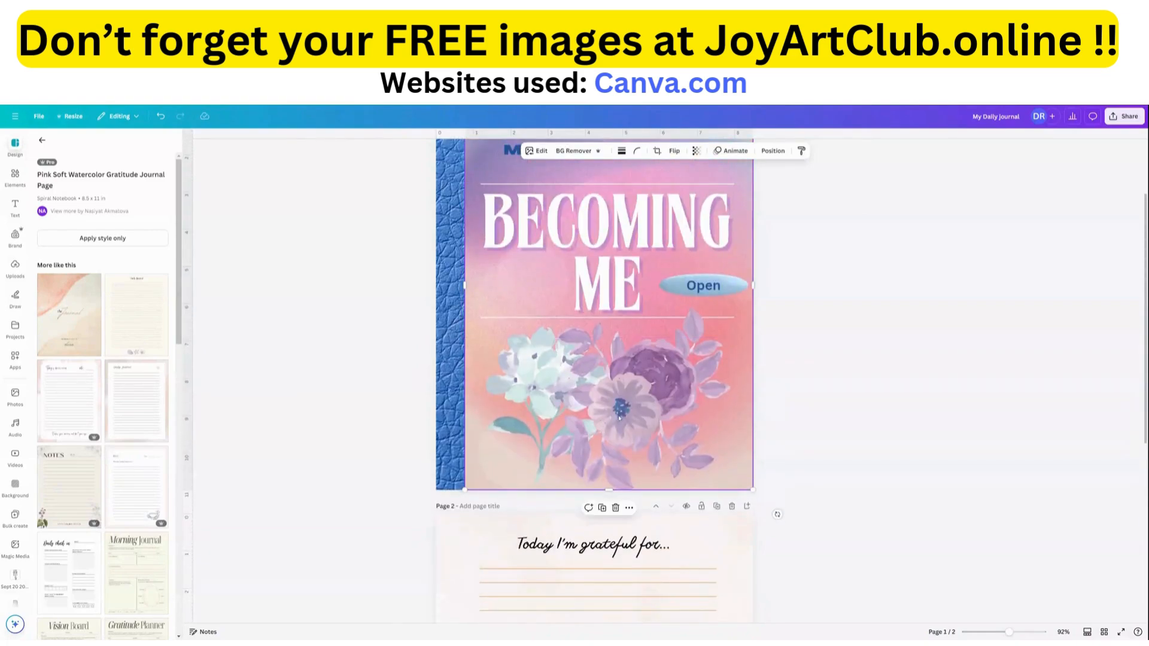
{"action": "left_click", "coordinate": [772, 151]}
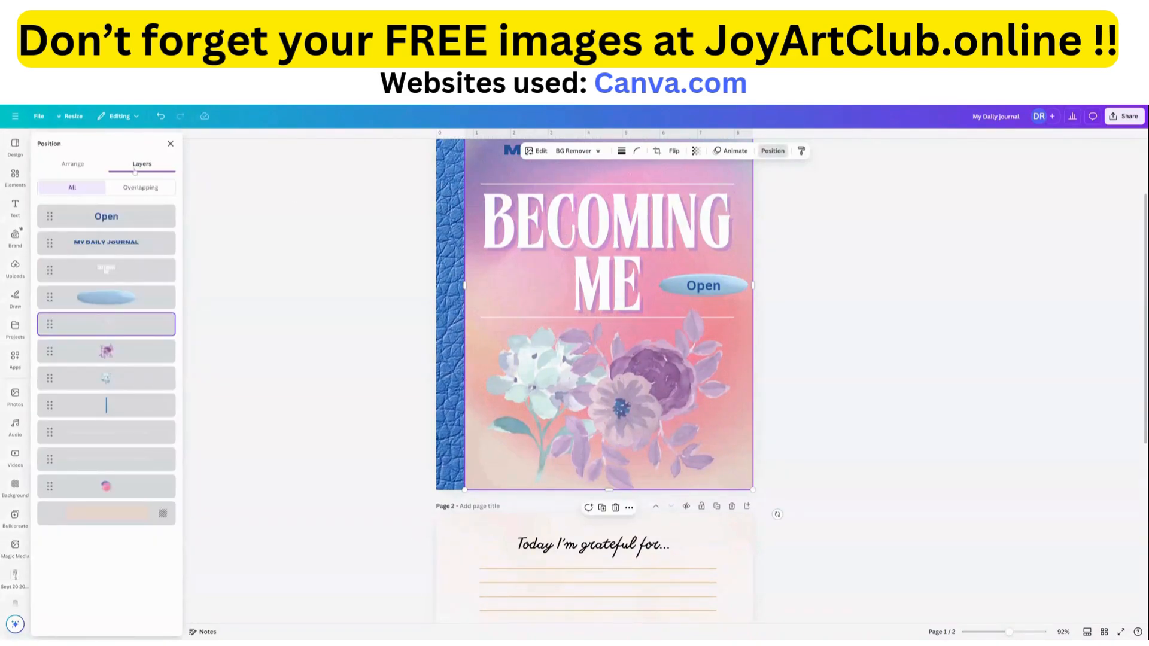
{"action": "left_click", "coordinate": [106, 377]}
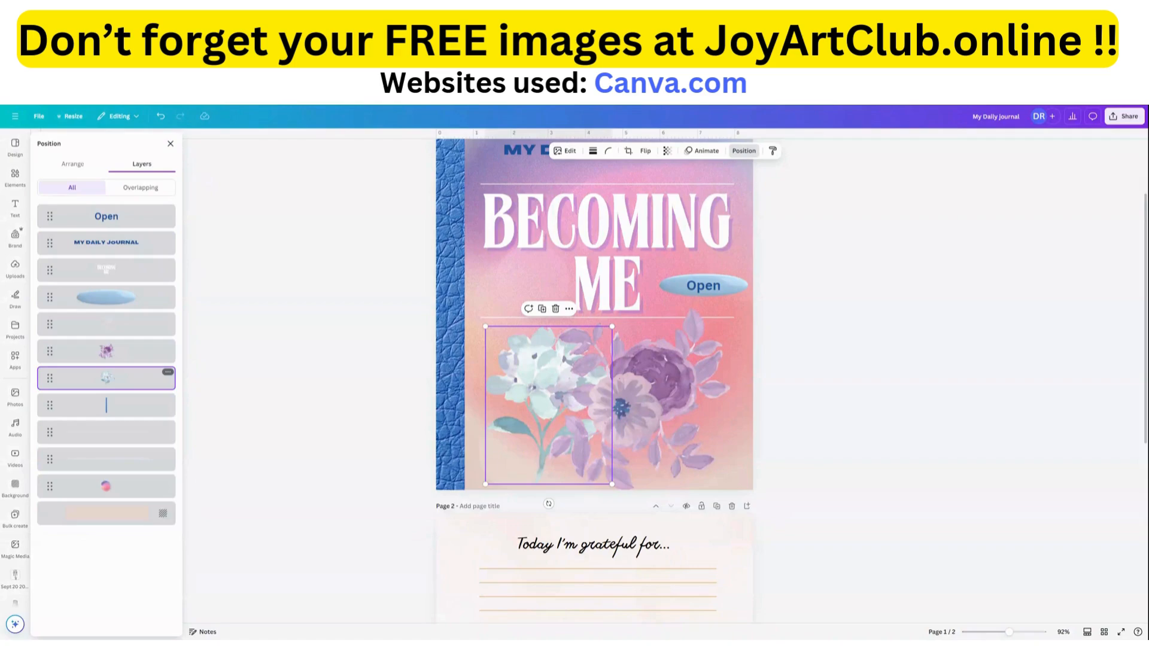
{"action": "left_click", "coordinate": [571, 309]}
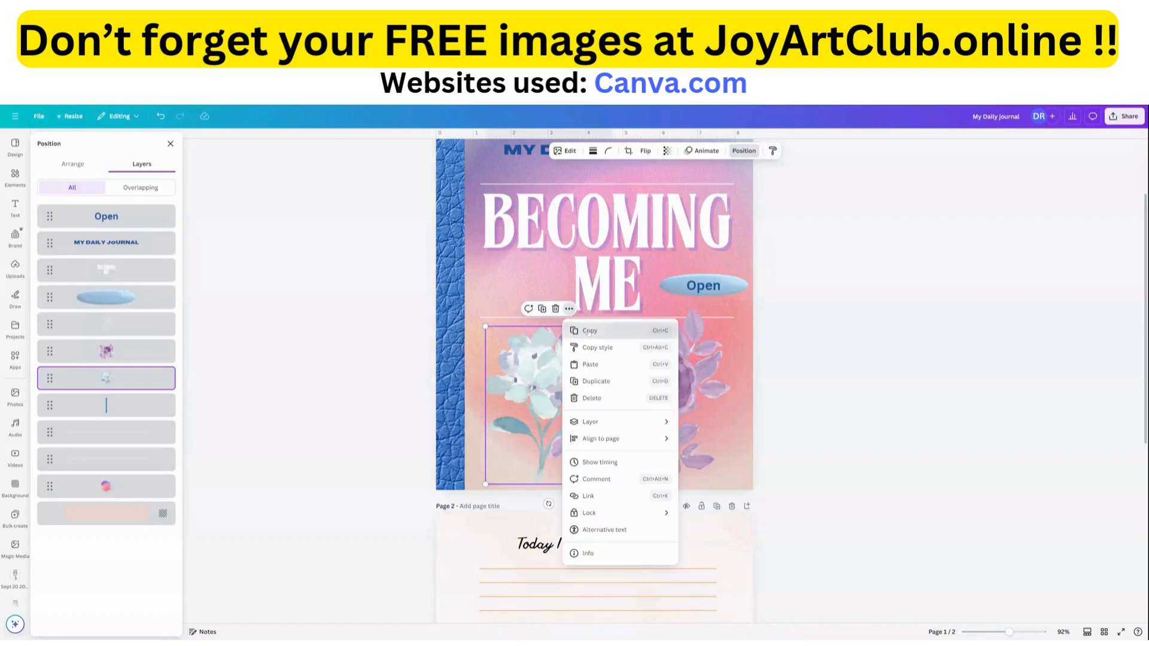
{"action": "left_click", "coordinate": [588, 330]}
Paste the flower onto page 2, shrink it and place it just before the "Today I'm grateful for..." heading.
{"action": "scroll", "coordinate": [486, 355], "scroll_direction": "down", "scroll_amount": 4}
{"action": "left_click", "coordinate": [481, 348]}
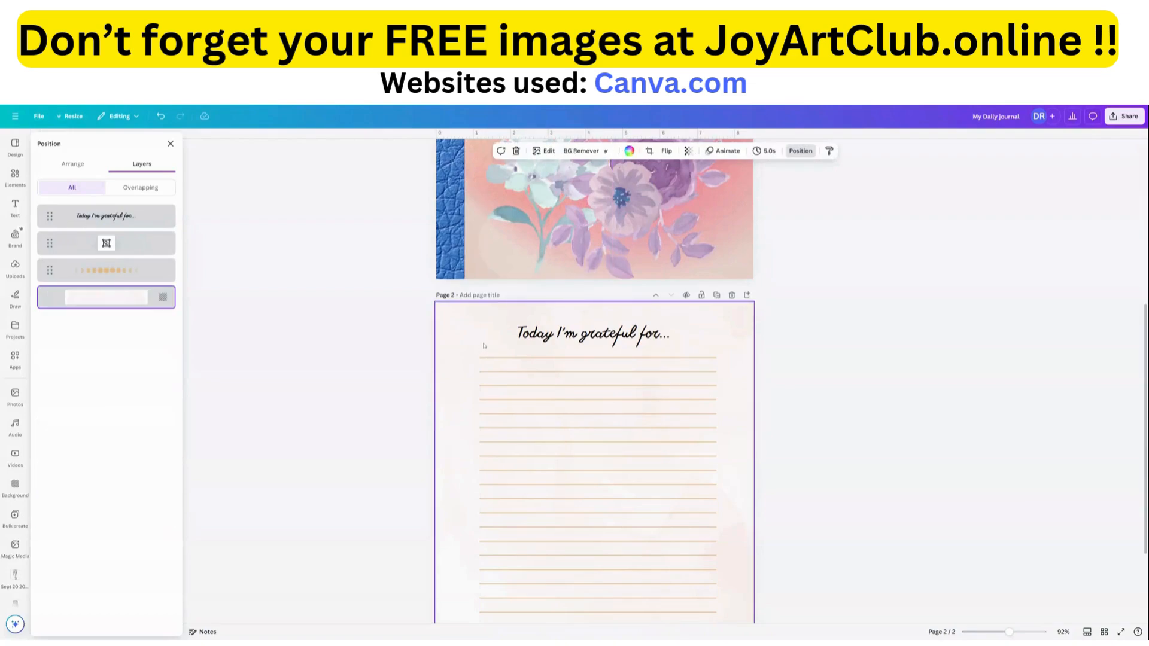
{"action": "scroll", "coordinate": [492, 342], "scroll_direction": "down", "scroll_amount": 1}
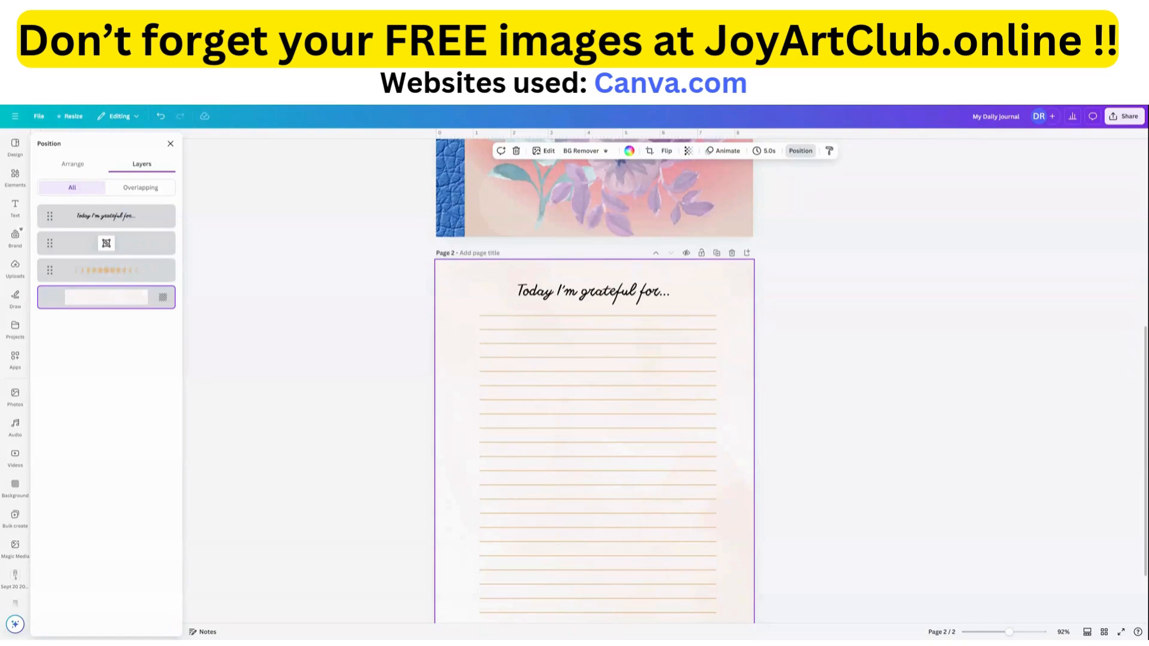
{"action": "key", "text": "ctrl+v"}
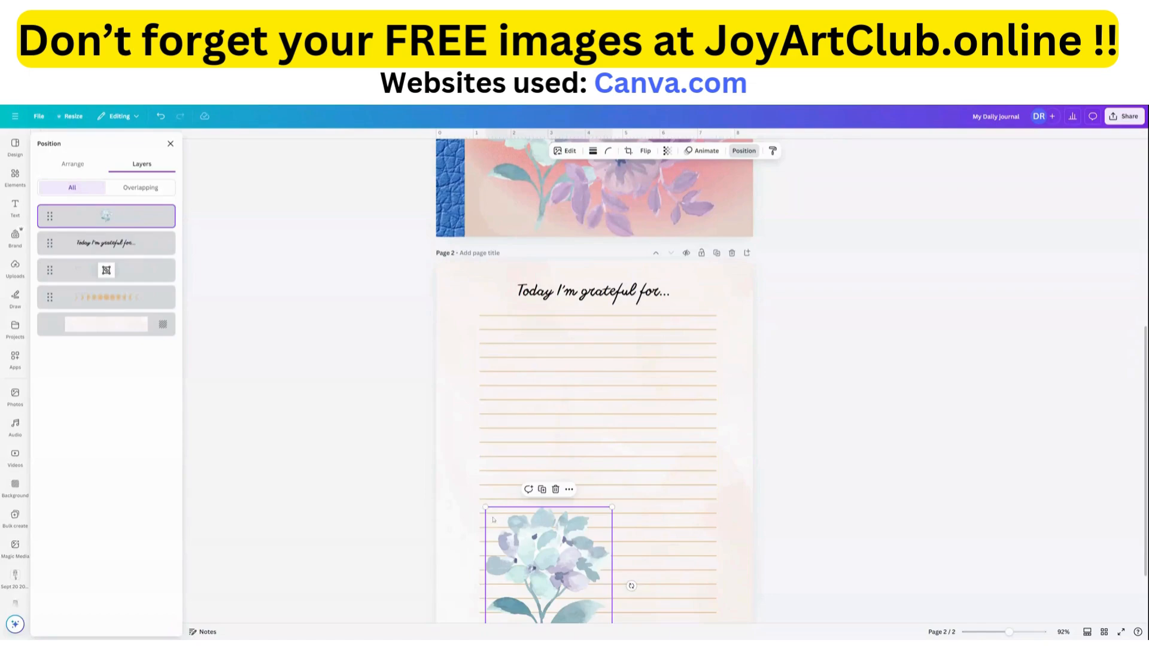
{"action": "left_click_drag", "start_coordinate": [548, 559], "coordinate": [506, 334]}
{"action": "left_click_drag", "start_coordinate": [568, 439], "coordinate": [496, 288]}
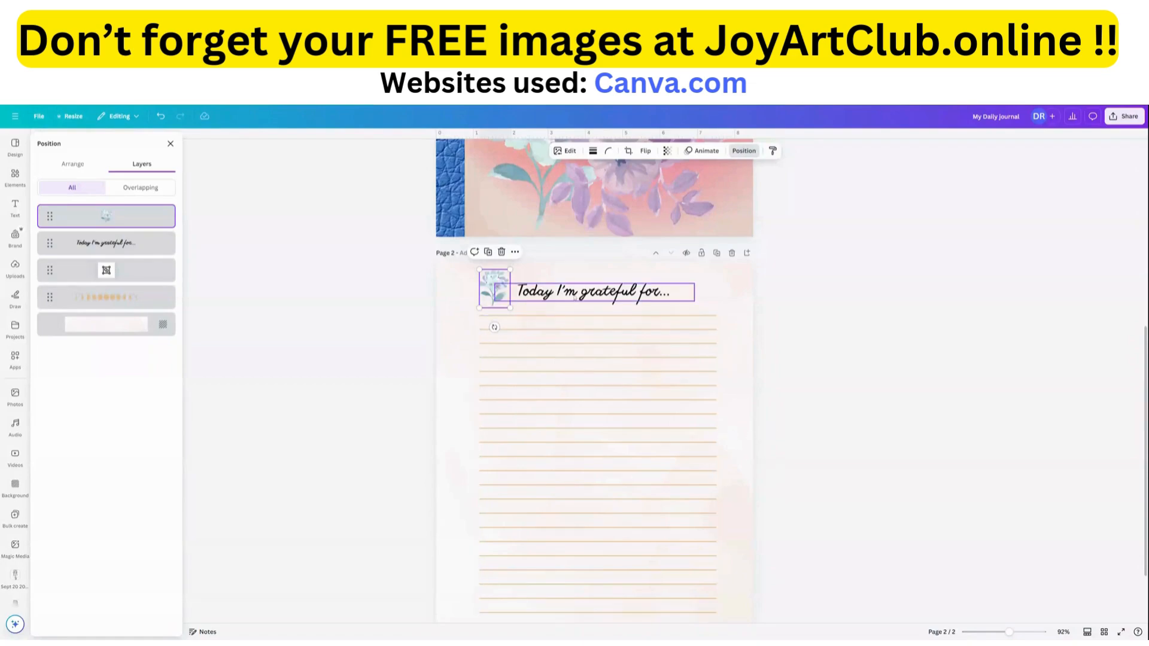
Select the purple flower's layer beneath the bokeh overlay on the cover and copy the flower.
{"action": "scroll", "coordinate": [574, 297], "scroll_direction": "up", "scroll_amount": 5}
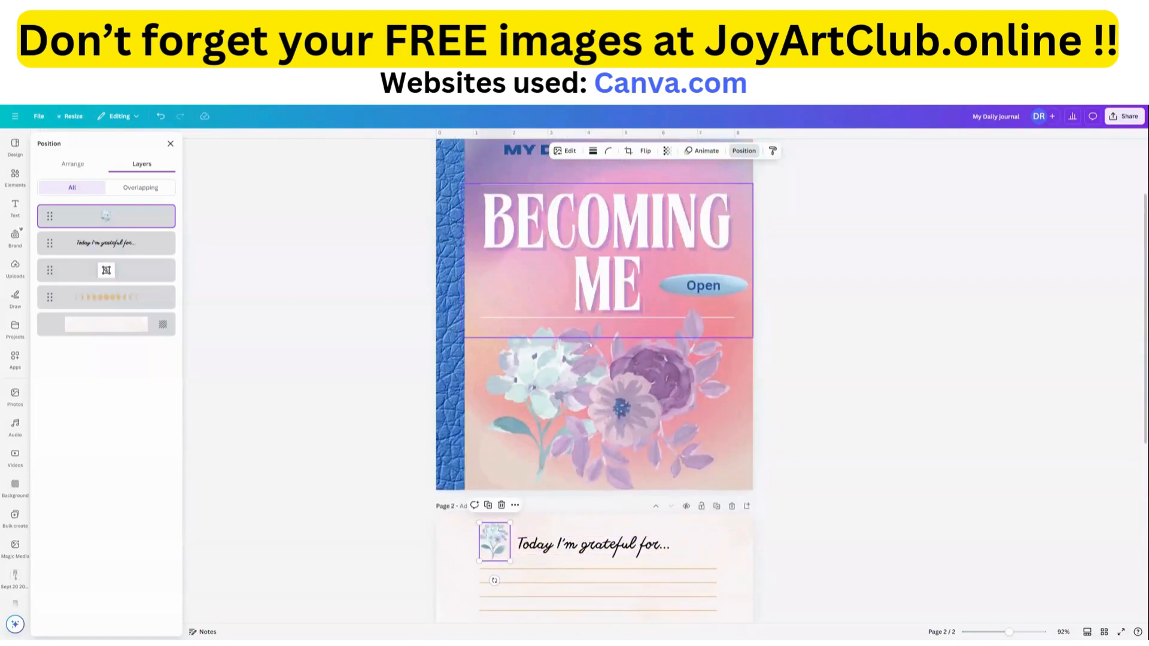
{"action": "left_click", "coordinate": [628, 417]}
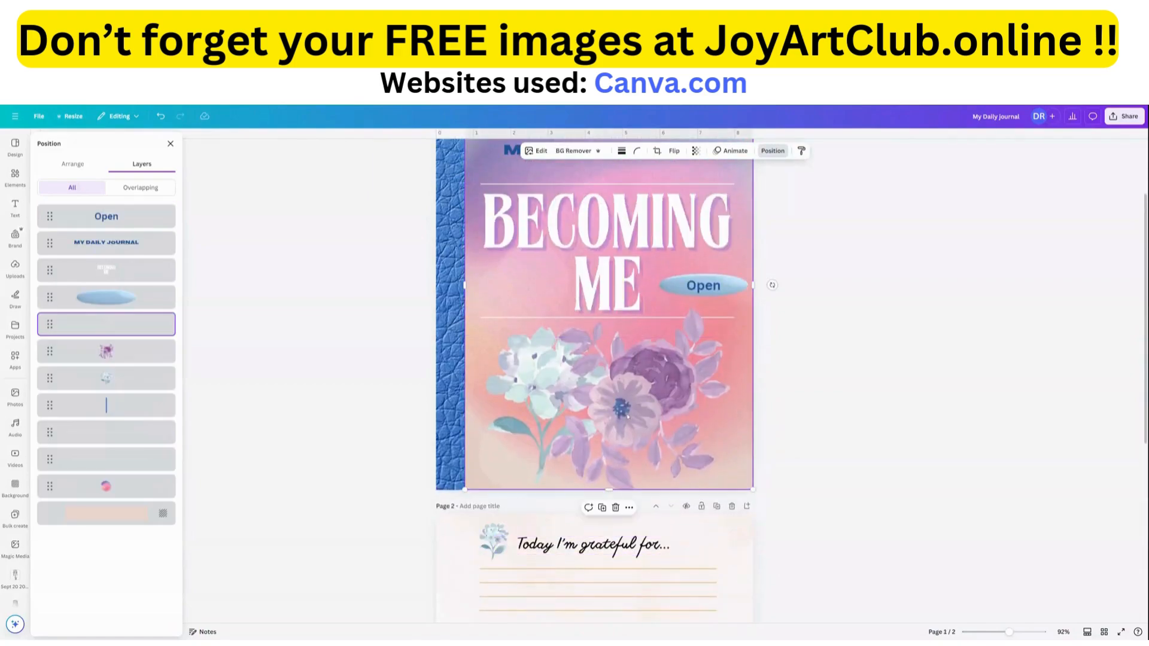
{"action": "left_click", "coordinate": [122, 352]}
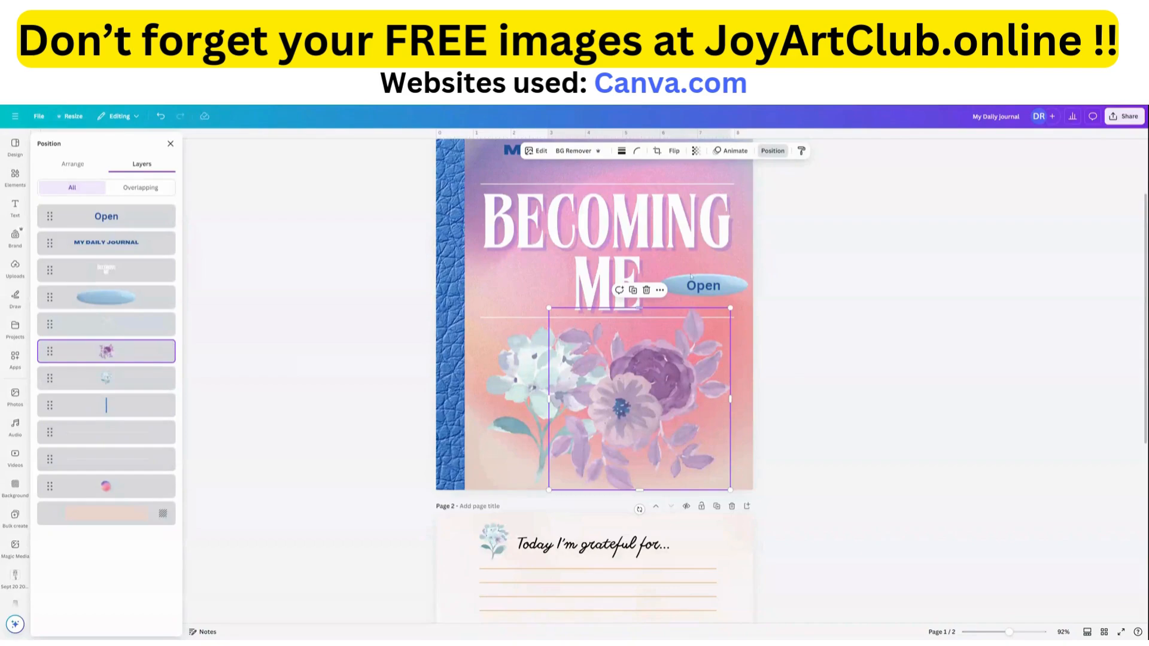
{"action": "left_click", "coordinate": [660, 290]}
{"action": "left_click", "coordinate": [681, 312]}
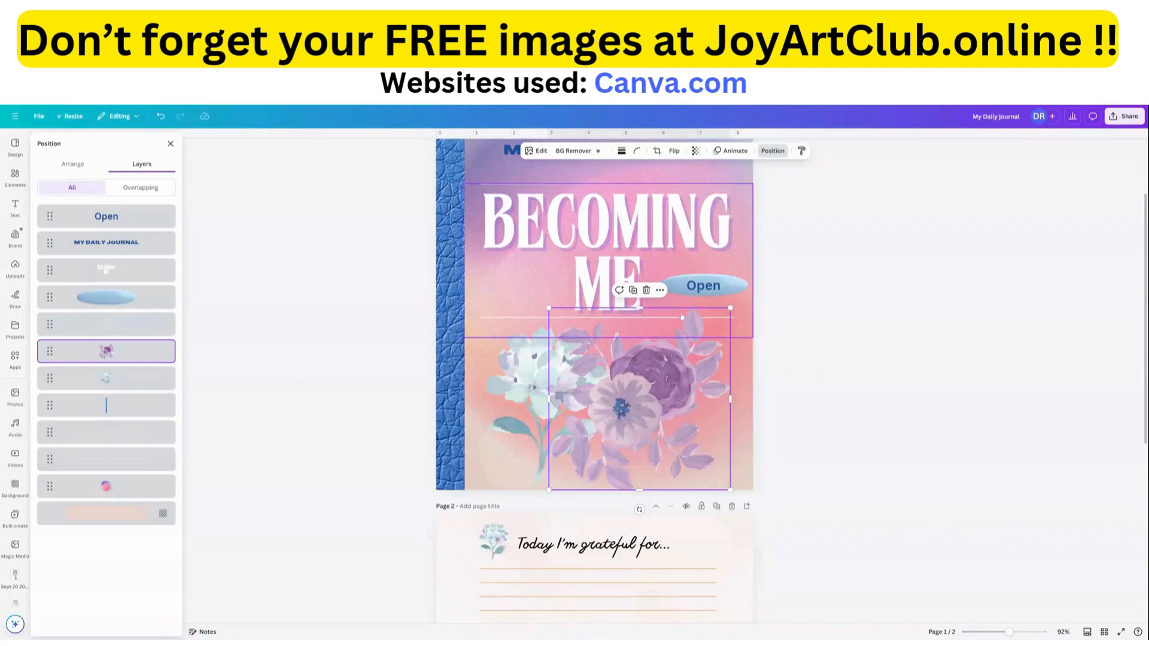
Paste the purple flower onto page 2, shrink it and place it just after the "Today I'm grateful for..." heading.
{"action": "scroll", "coordinate": [660, 324], "scroll_direction": "down", "scroll_amount": 5}
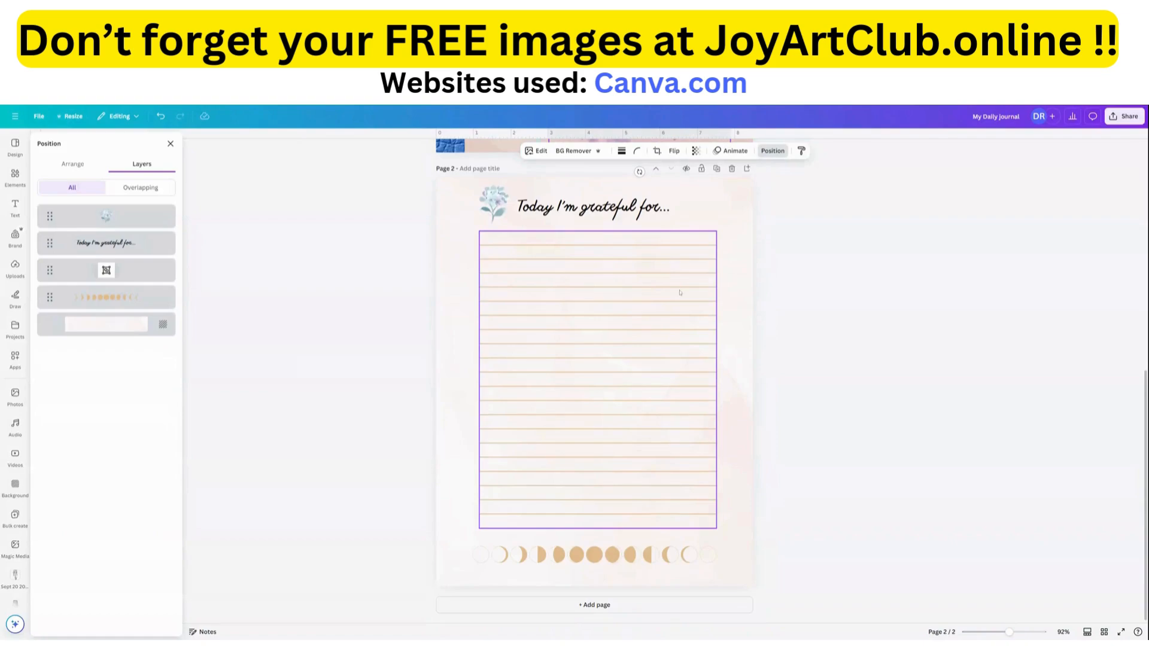
{"action": "scroll", "coordinate": [682, 299], "scroll_direction": "up", "scroll_amount": 3}
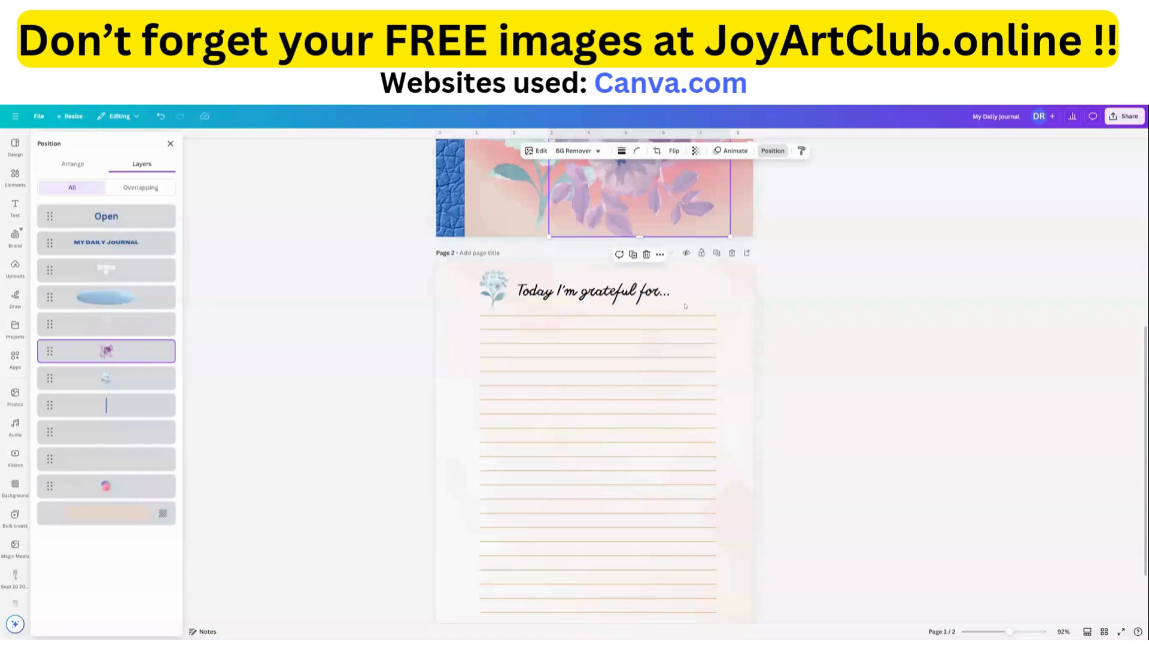
{"action": "key", "text": "ctrl+v"}
{"action": "left_click_drag", "start_coordinate": [655, 188], "coordinate": [666, 413]}
{"action": "left_click_drag", "start_coordinate": [727, 445], "coordinate": [700, 288]}
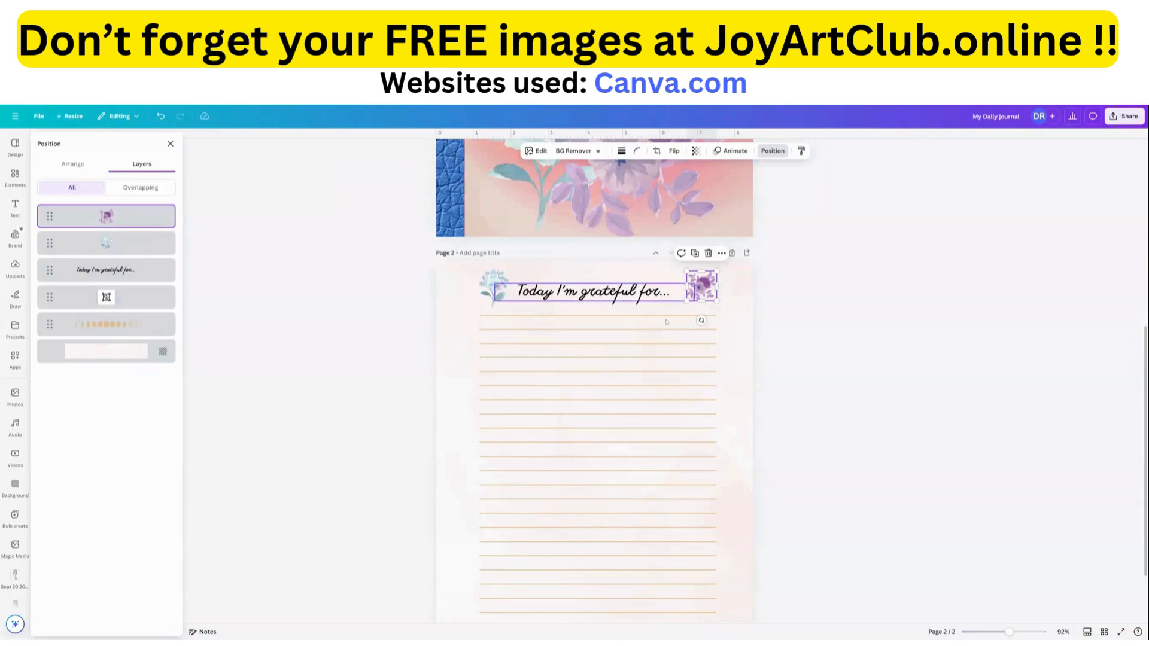
Recolor the moon phases graphic at the foot of page 2 to the medium purple from the Pinks Purples brand colors.
{"action": "scroll", "coordinate": [646, 432], "scroll_direction": "down", "scroll_amount": 2}
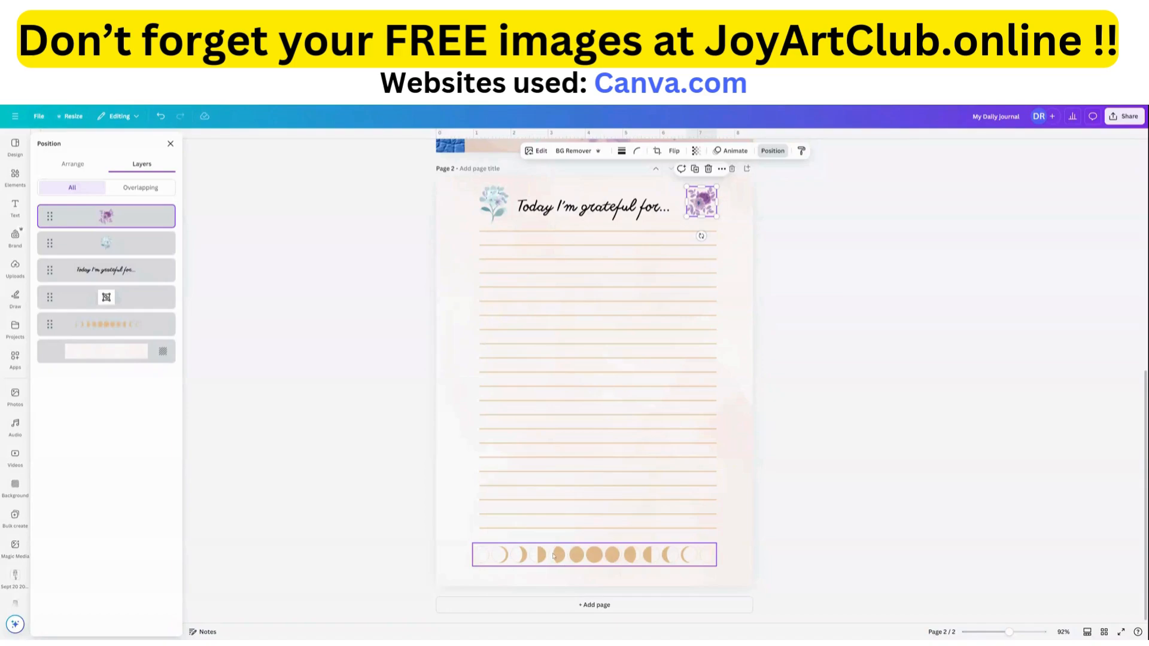
{"action": "left_click", "coordinate": [484, 558]}
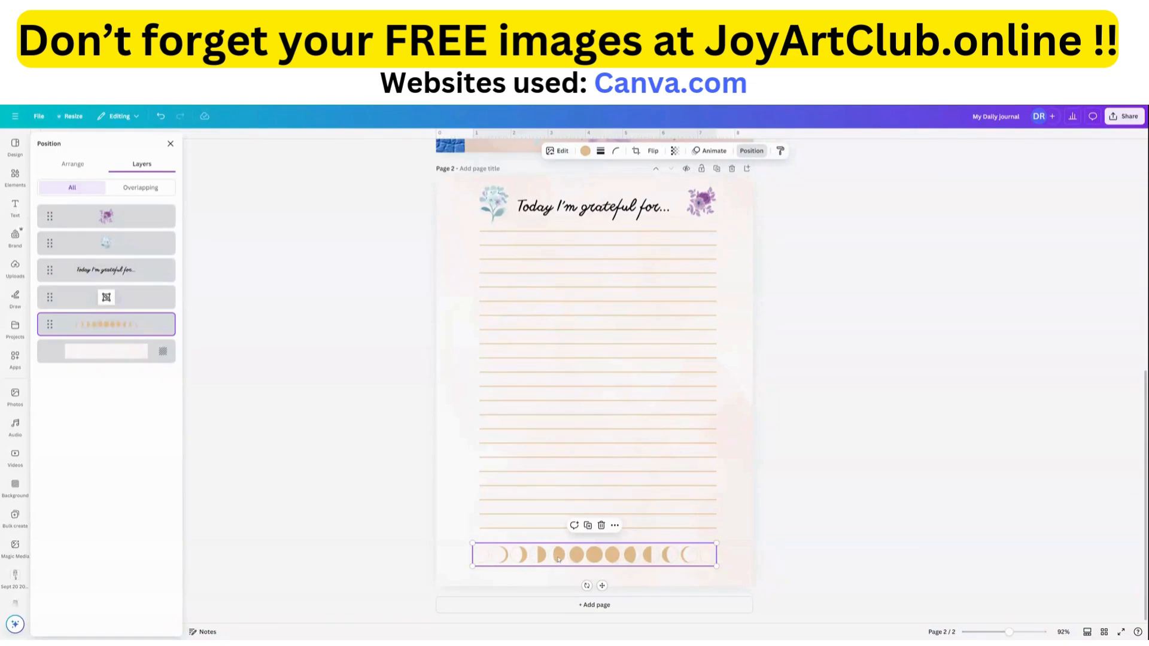
{"action": "left_click", "coordinate": [586, 152]}
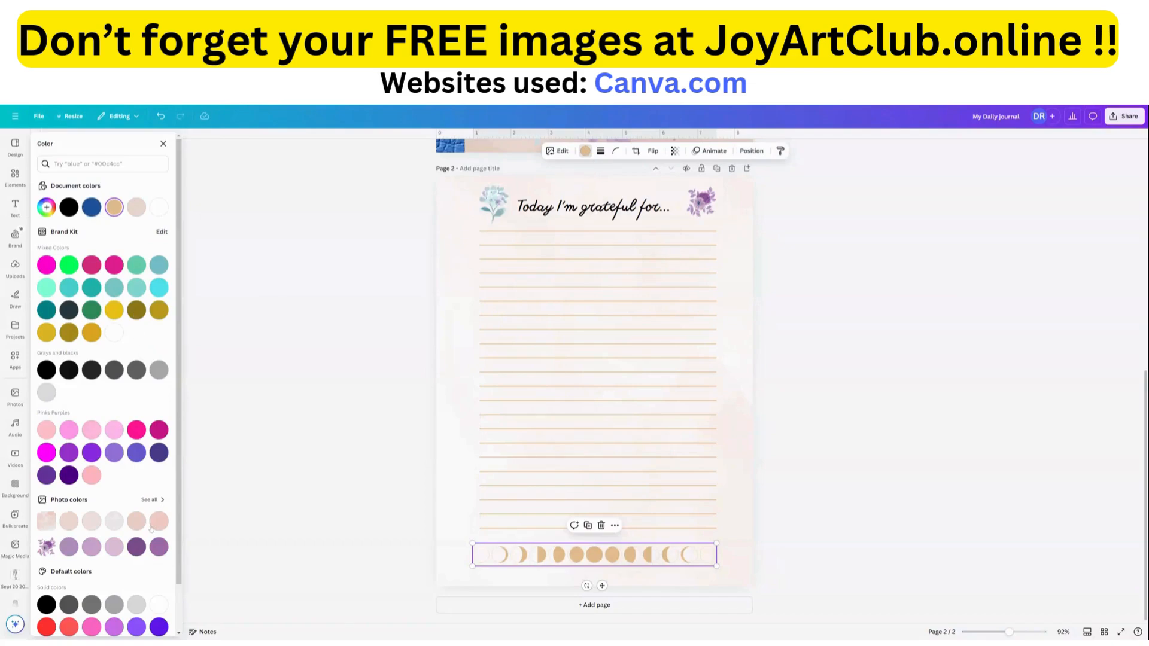
{"action": "left_click", "coordinate": [115, 452]}
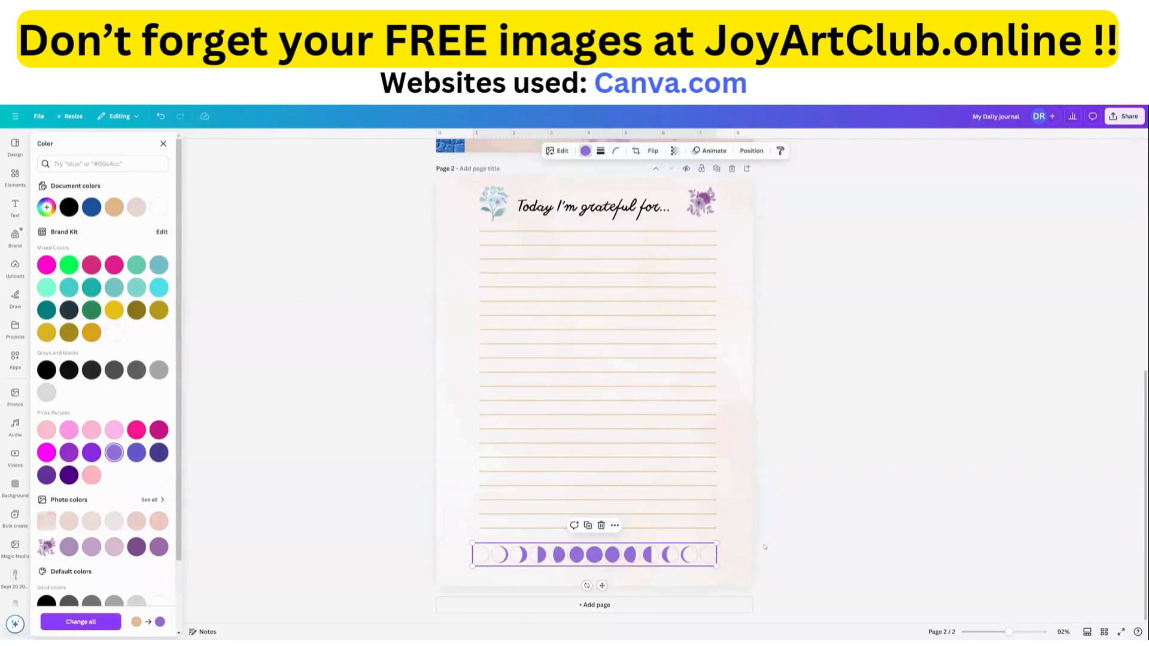
Duplicate page 2 and swap the two flowers beside the heading on the copy, with the purple one before the text.
{"action": "scroll", "coordinate": [764, 546], "scroll_direction": "up", "scroll_amount": 3}
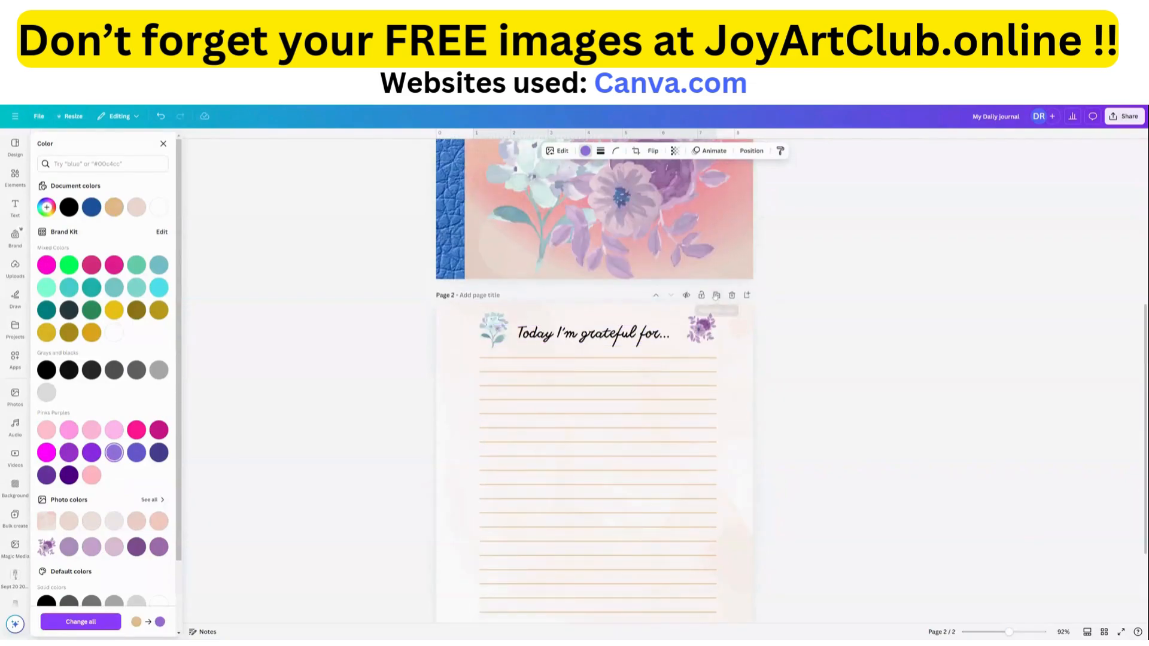
{"action": "left_click", "coordinate": [717, 296]}
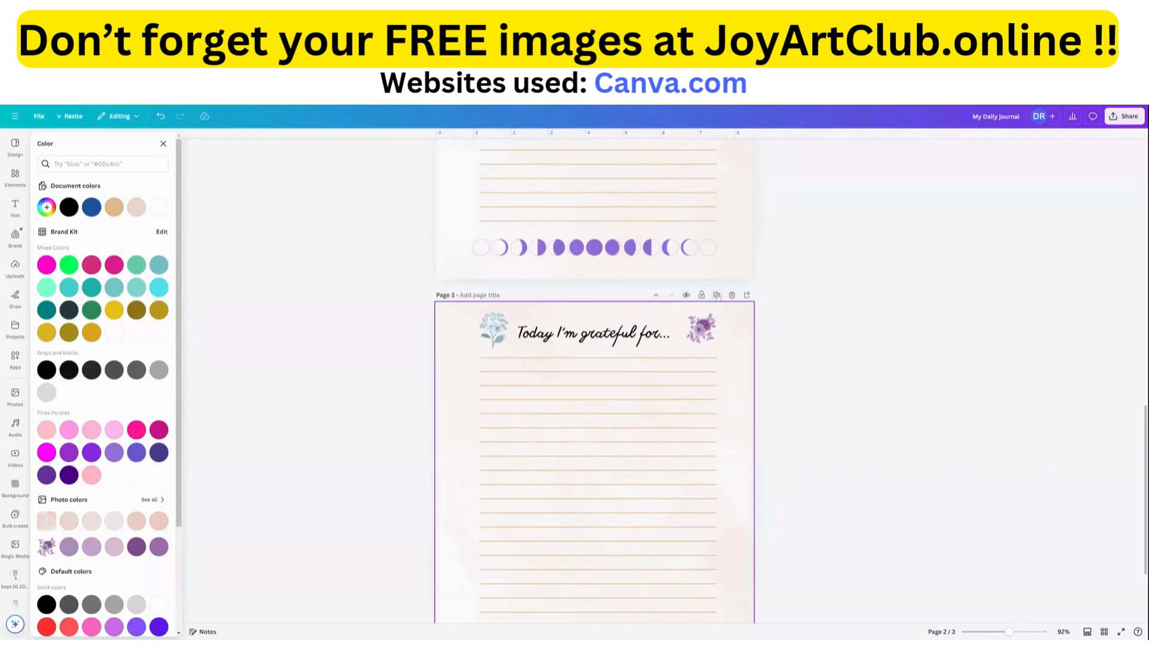
{"action": "scroll", "coordinate": [712, 287], "scroll_direction": "up", "scroll_amount": 5}
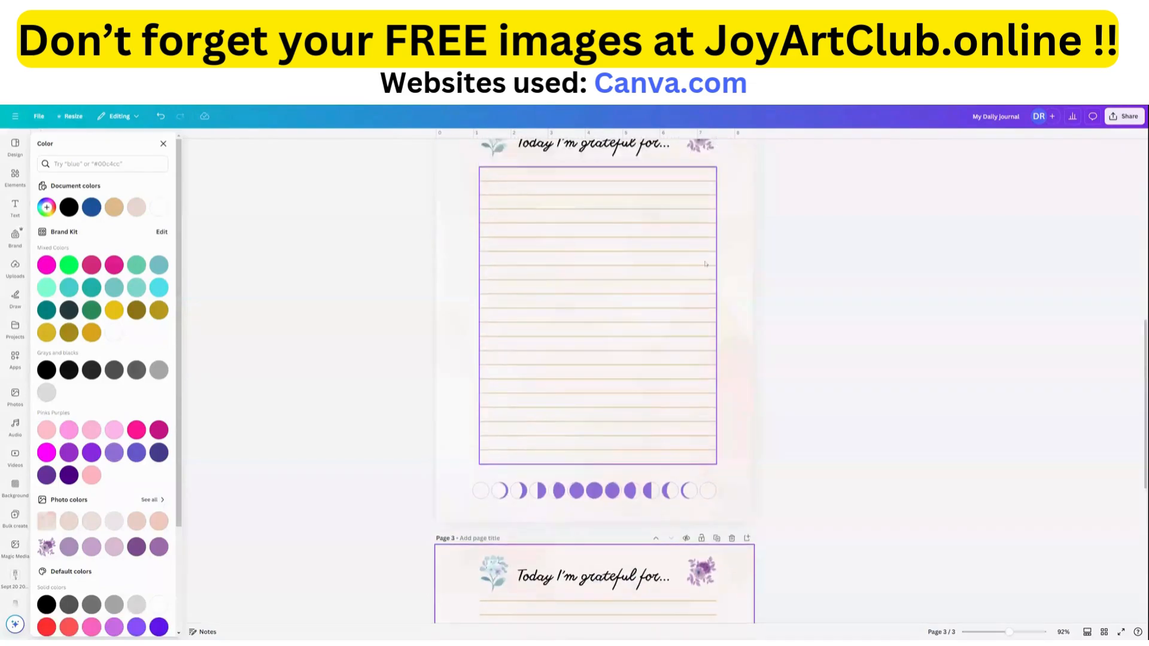
{"action": "scroll", "coordinate": [706, 264], "scroll_direction": "up", "scroll_amount": 3}
{"action": "scroll", "coordinate": [720, 254], "scroll_direction": "down", "scroll_amount": 6}
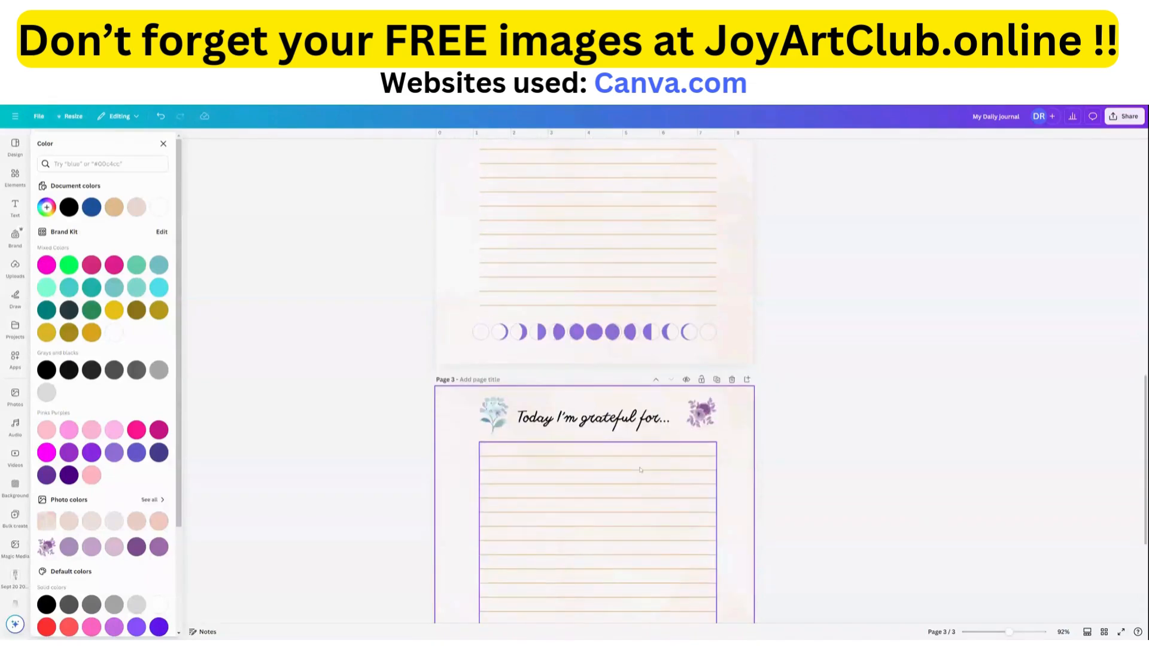
{"action": "mouse_move", "coordinate": [702, 413]}
{"action": "left_mouse_down"}
{"action": "mouse_move", "coordinate": [428, 426]}
{"action": "mouse_move", "coordinate": [482, 443]}
{"action": "mouse_move", "coordinate": [490, 418]}
{"action": "mouse_move", "coordinate": [706, 418]}
{"action": "left_mouse_up"}
{"action": "left_click_drag", "start_coordinate": [482, 444], "coordinate": [493, 419]}
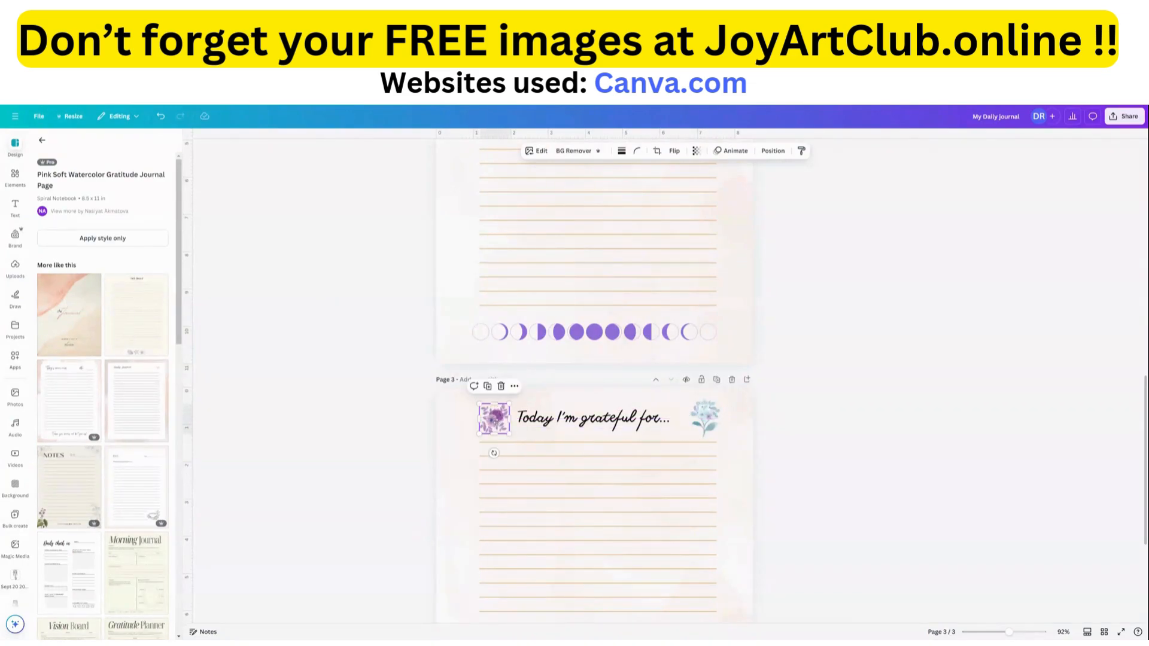
Recolor the moon phases graphic on page 3 to the custom pale teal #B6E1E1, matching the blue-green flower.
{"action": "scroll", "coordinate": [519, 452], "scroll_direction": "down", "scroll_amount": 3}
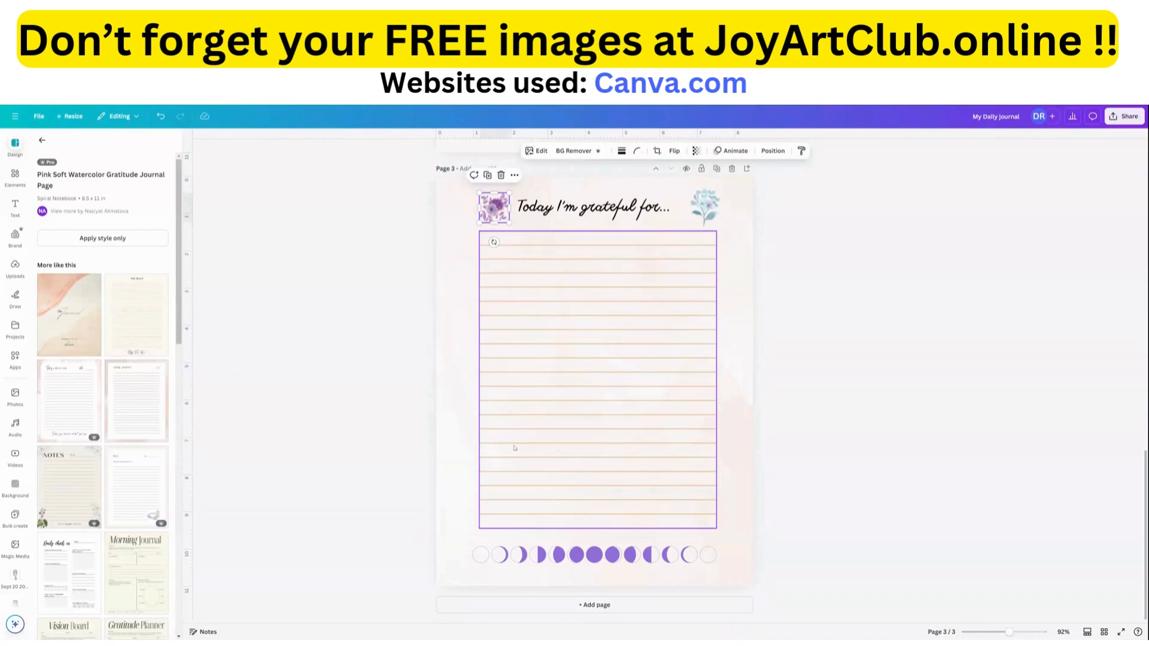
{"action": "left_click", "coordinate": [593, 555]}
{"action": "left_click", "coordinate": [586, 151]}
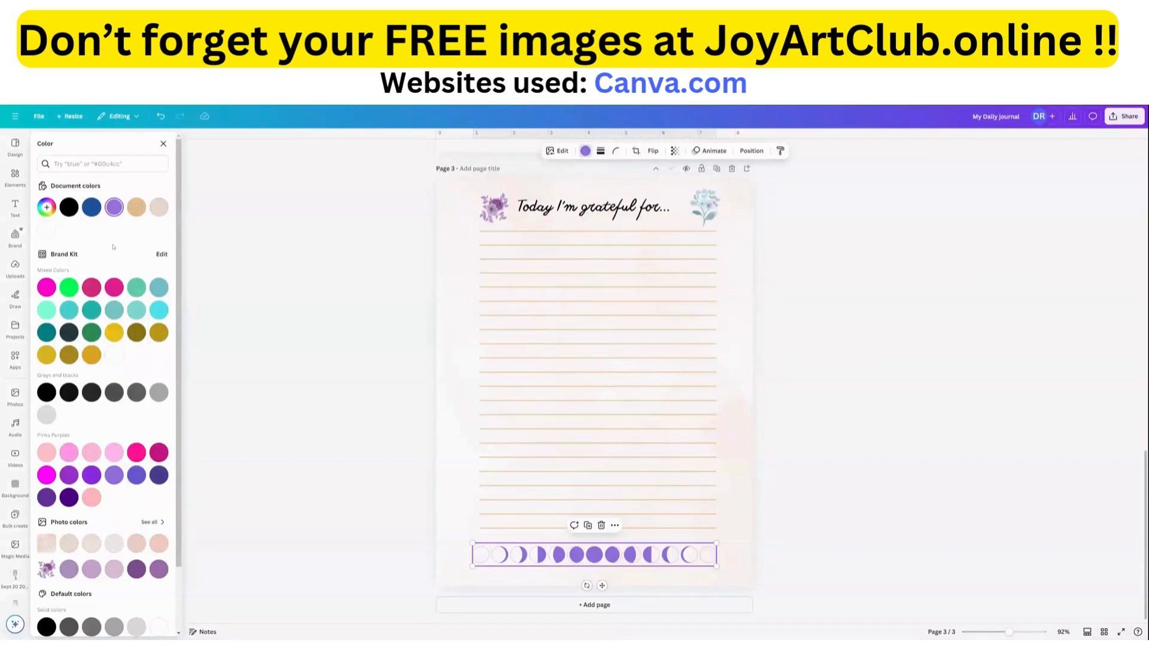
{"action": "scroll", "coordinate": [70, 521], "scroll_direction": "down", "scroll_amount": 2}
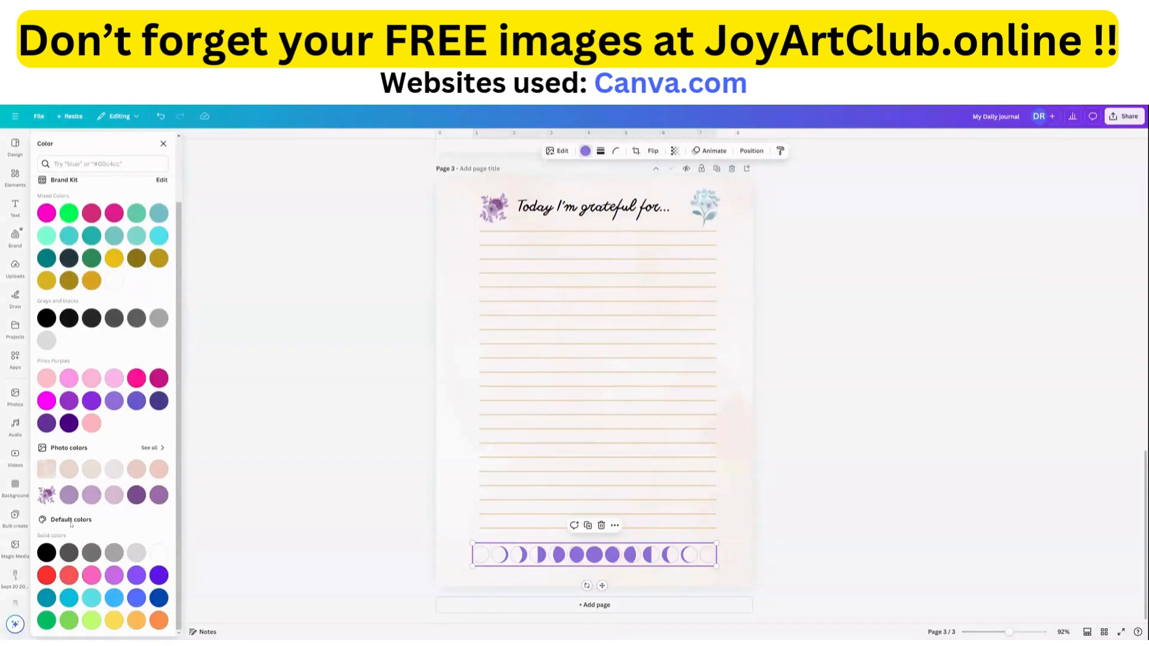
{"action": "scroll", "coordinate": [70, 523], "scroll_direction": "up", "scroll_amount": 2}
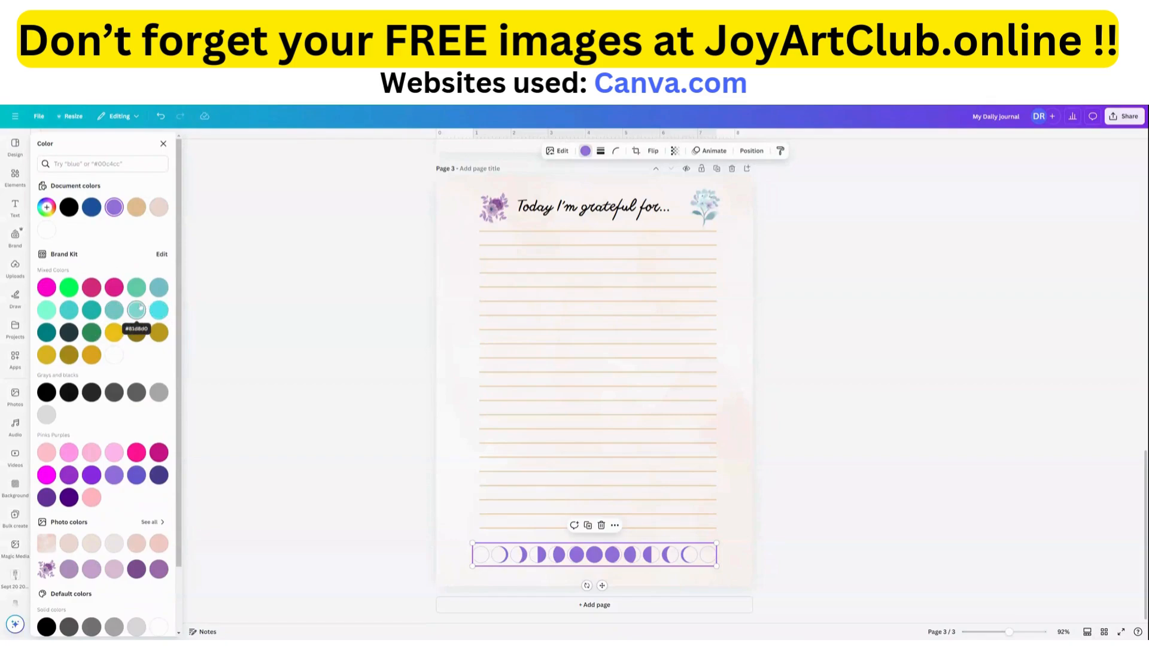
{"action": "left_click", "coordinate": [46, 207]}
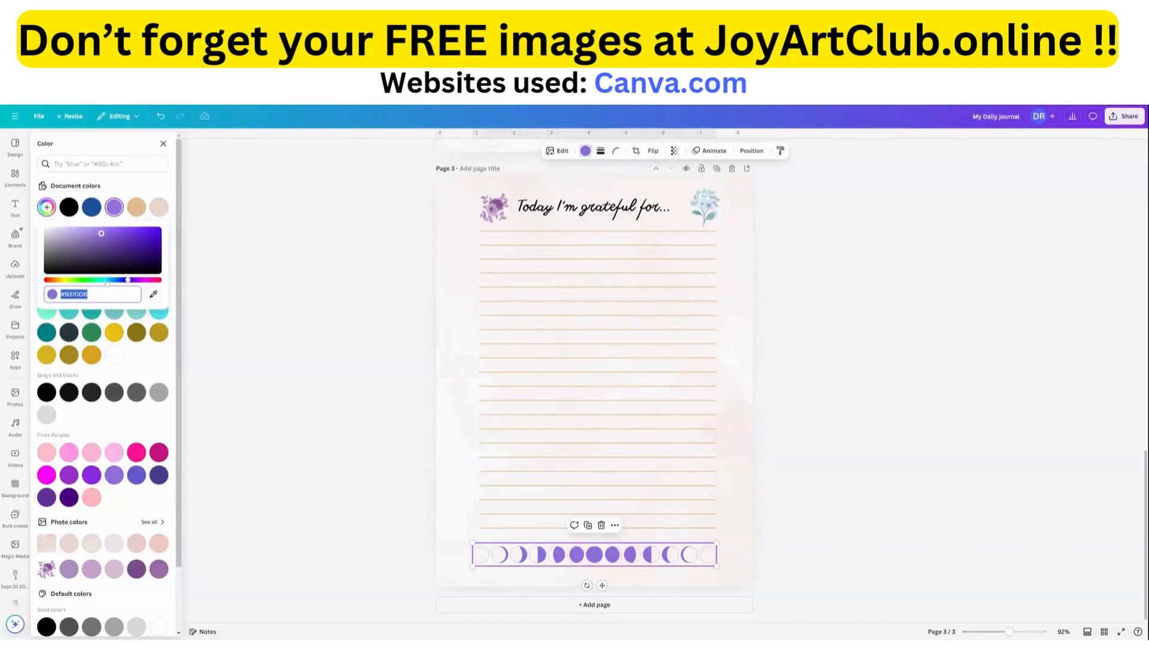
{"action": "left_click", "coordinate": [105, 280]}
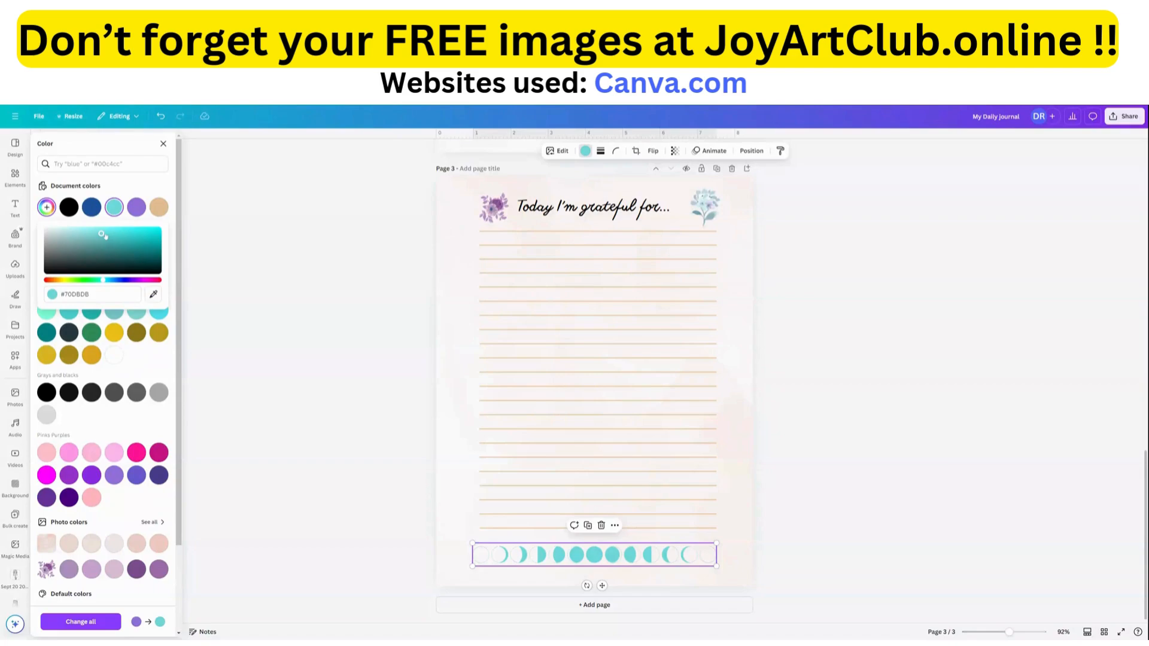
{"action": "left_click_drag", "start_coordinate": [101, 235], "coordinate": [66, 232]}
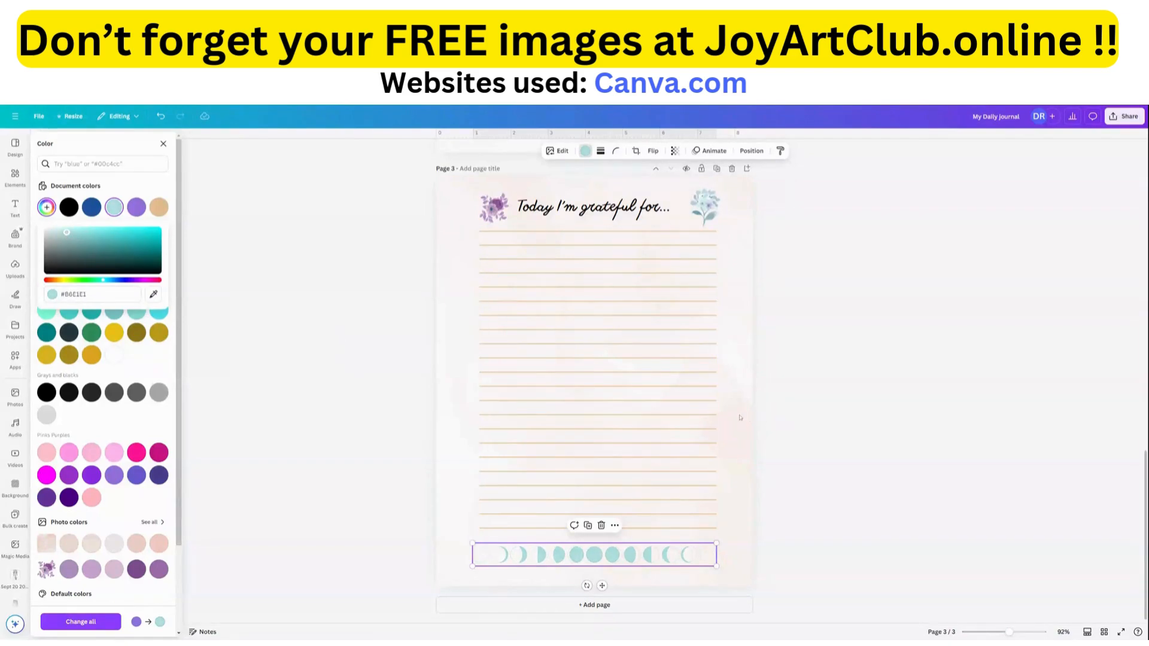
{"action": "left_click", "coordinate": [709, 407]}
Give the cover page the title "Home".
{"action": "scroll", "coordinate": [507, 293], "scroll_direction": "up", "scroll_amount": 10}
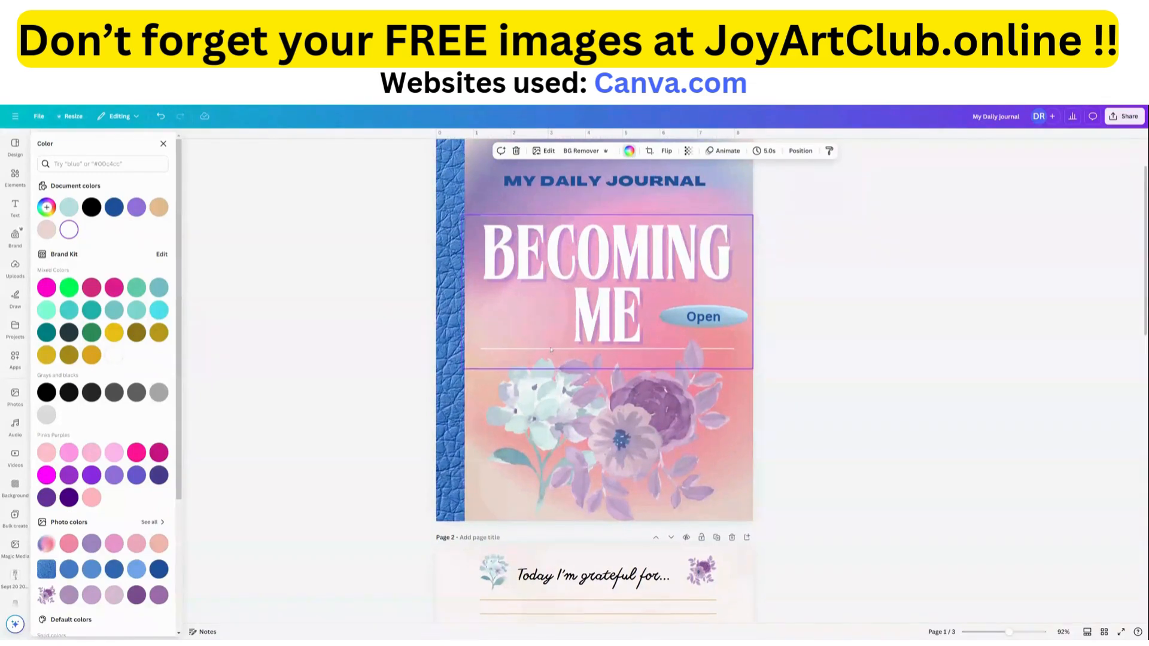
{"action": "scroll", "coordinate": [557, 355], "scroll_direction": "up", "scroll_amount": 2}
{"action": "scroll", "coordinate": [529, 395], "scroll_direction": "down", "scroll_amount": 4}
{"action": "scroll", "coordinate": [529, 395], "scroll_direction": "up", "scroll_amount": 3}
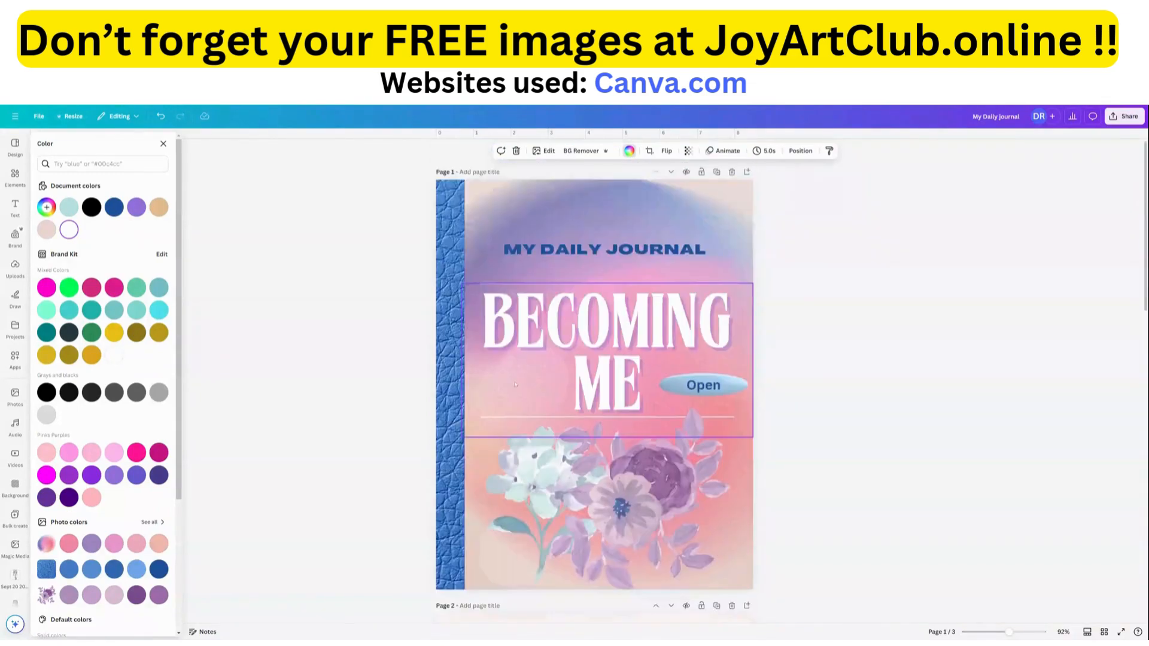
{"action": "left_click", "coordinate": [467, 172]}
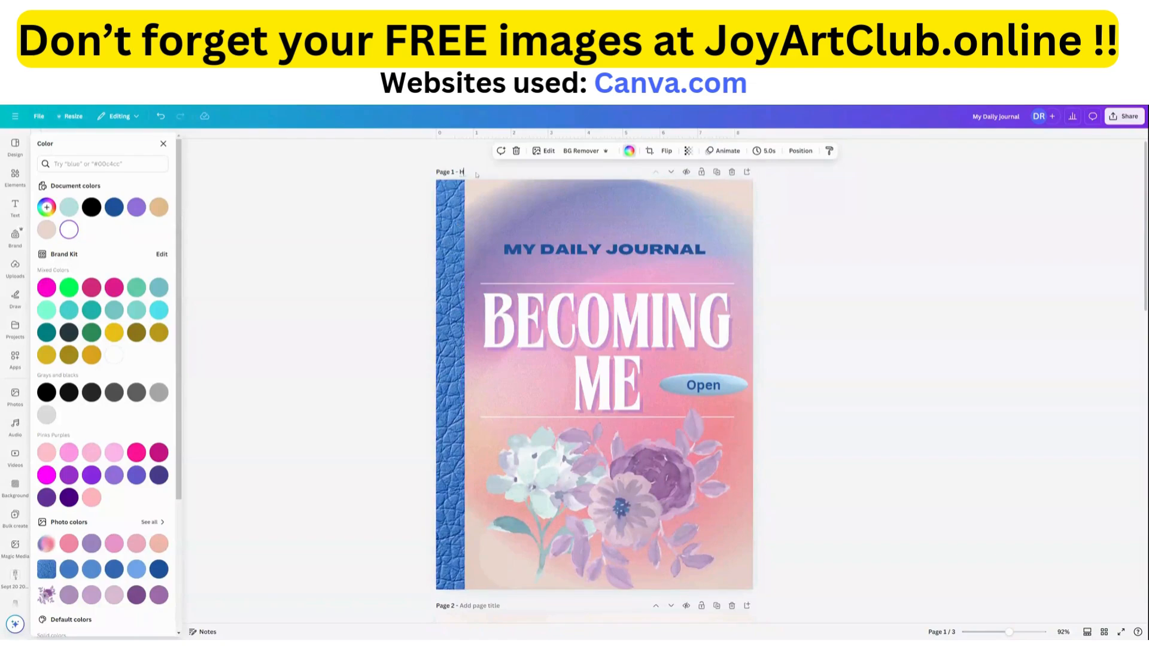
{"action": "type", "text": "Home"}
Title the first gratitude page "p1" and the second gratitude page "p2".
{"action": "scroll", "coordinate": [533, 547], "scroll_direction": "down", "scroll_amount": 3}
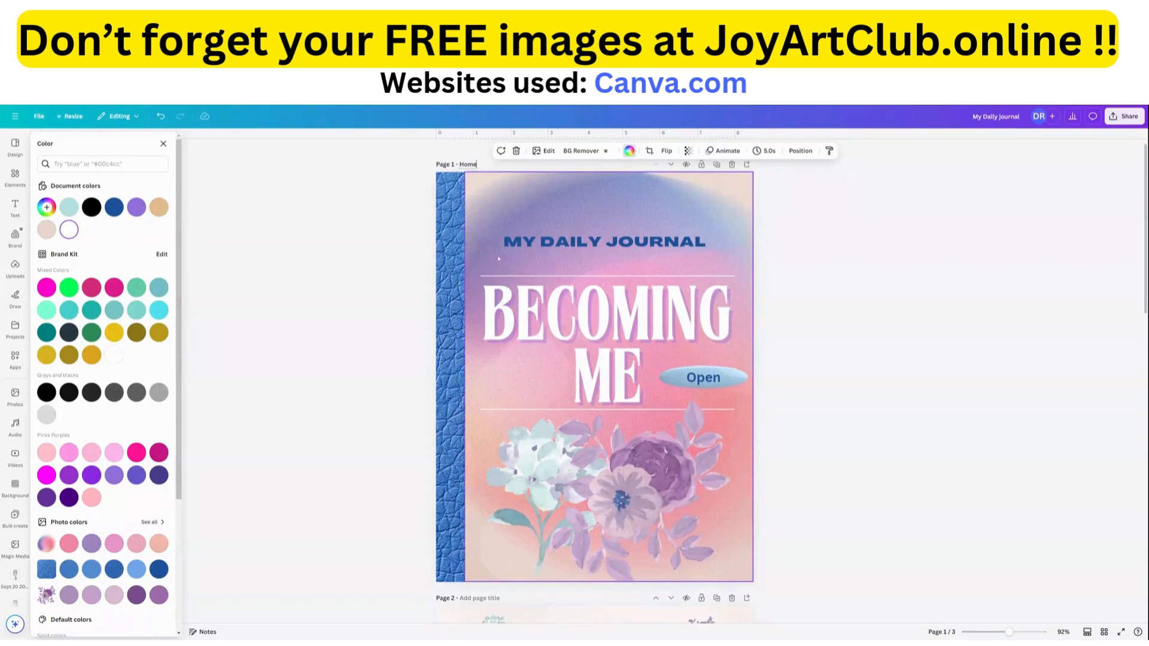
{"action": "left_click", "coordinate": [472, 437]}
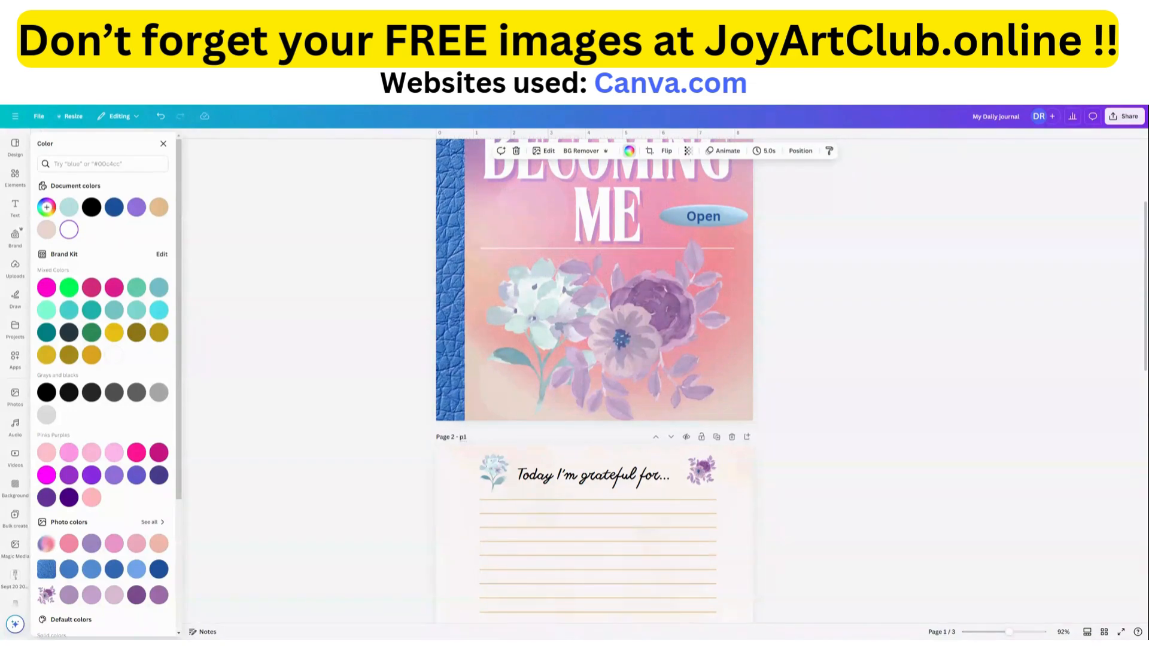
{"action": "key", "text": "Tab"}
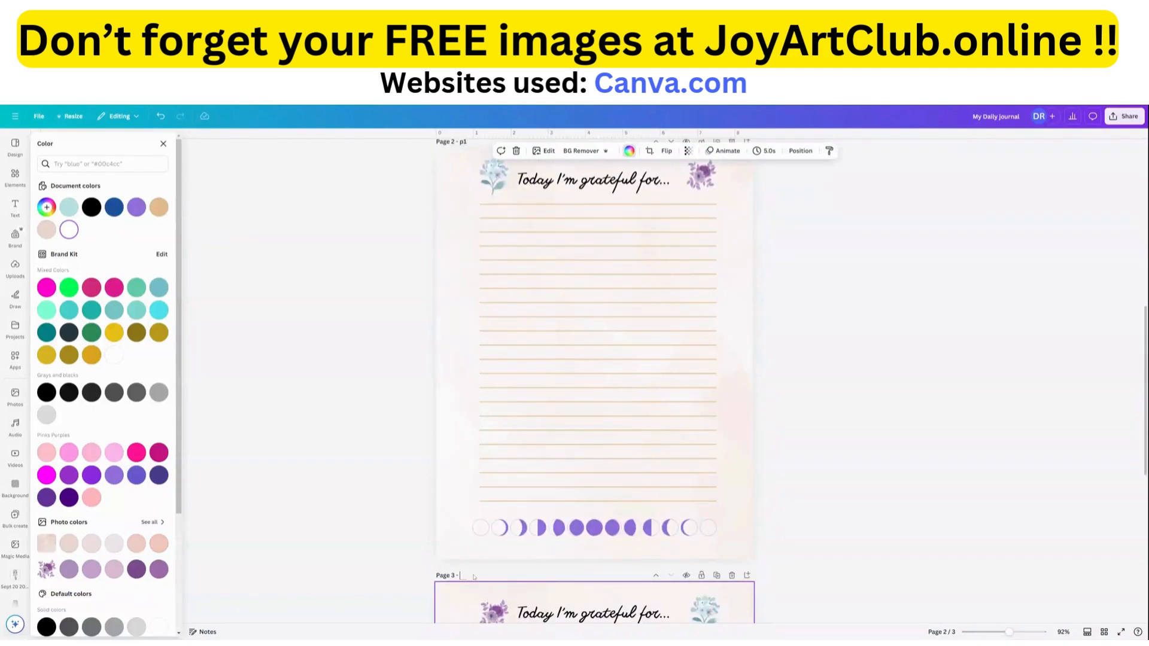
{"action": "type", "text": "p2"}
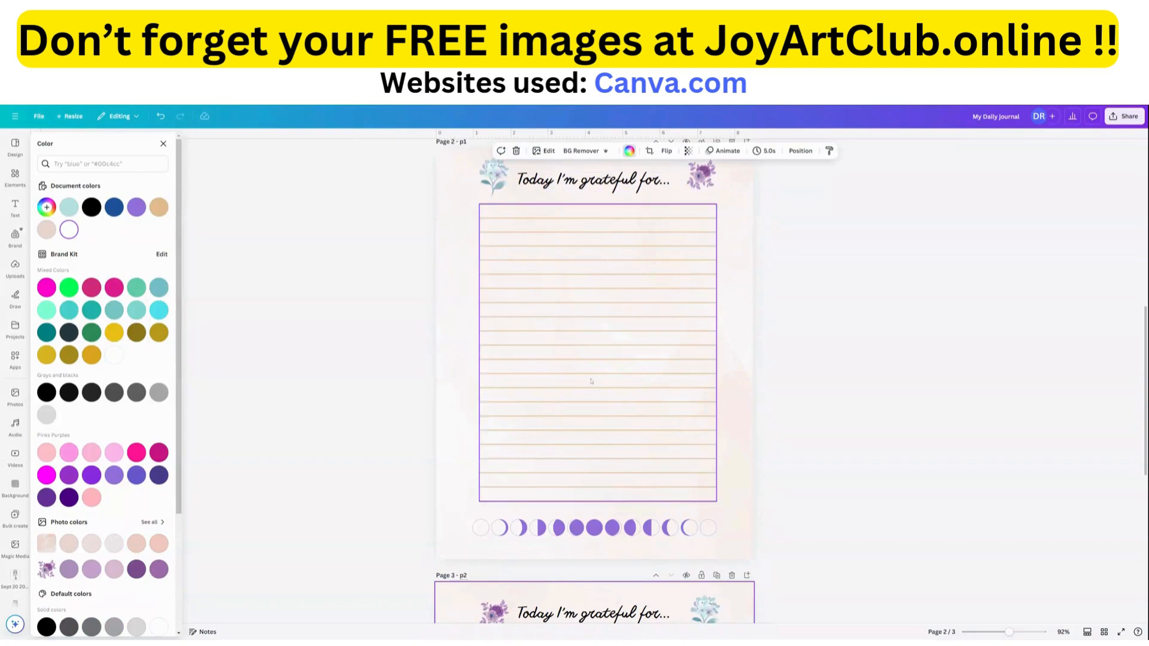
Search the elements for "ring binder" graphics and add the vertical silver spiral binding to page 2.
{"action": "scroll", "coordinate": [542, 578], "scroll_direction": "up", "scroll_amount": 3}
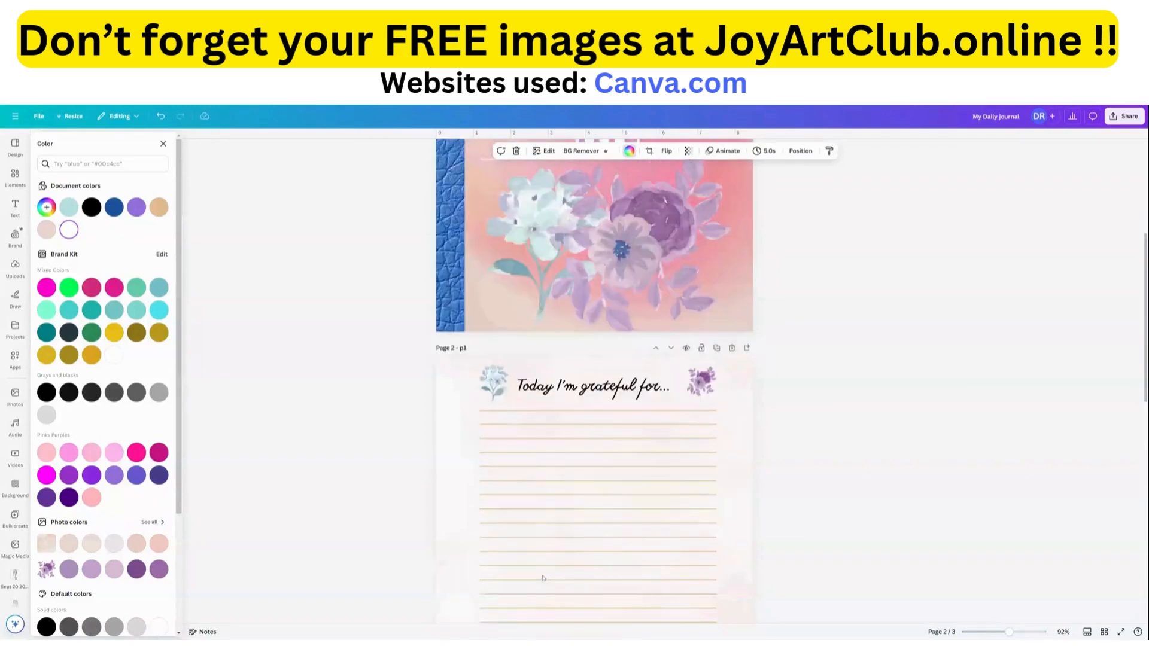
{"action": "scroll", "coordinate": [543, 578], "scroll_direction": "up", "scroll_amount": 3}
{"action": "scroll", "coordinate": [467, 441], "scroll_direction": "down", "scroll_amount": 3}
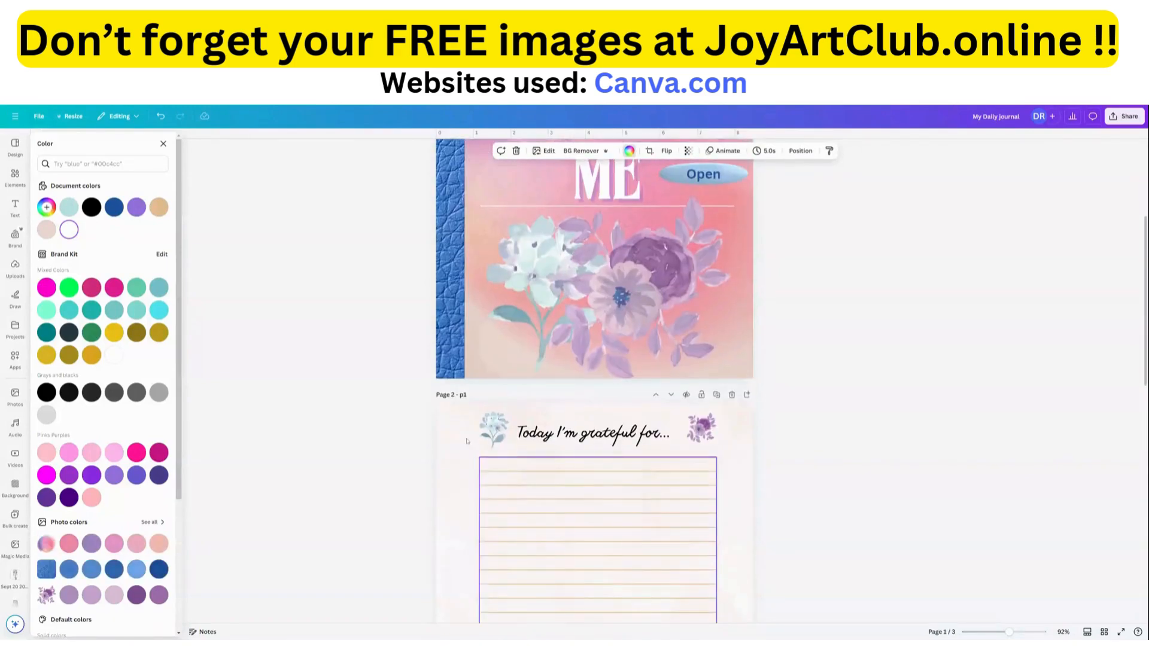
{"action": "scroll", "coordinate": [467, 441], "scroll_direction": "down", "scroll_amount": 3}
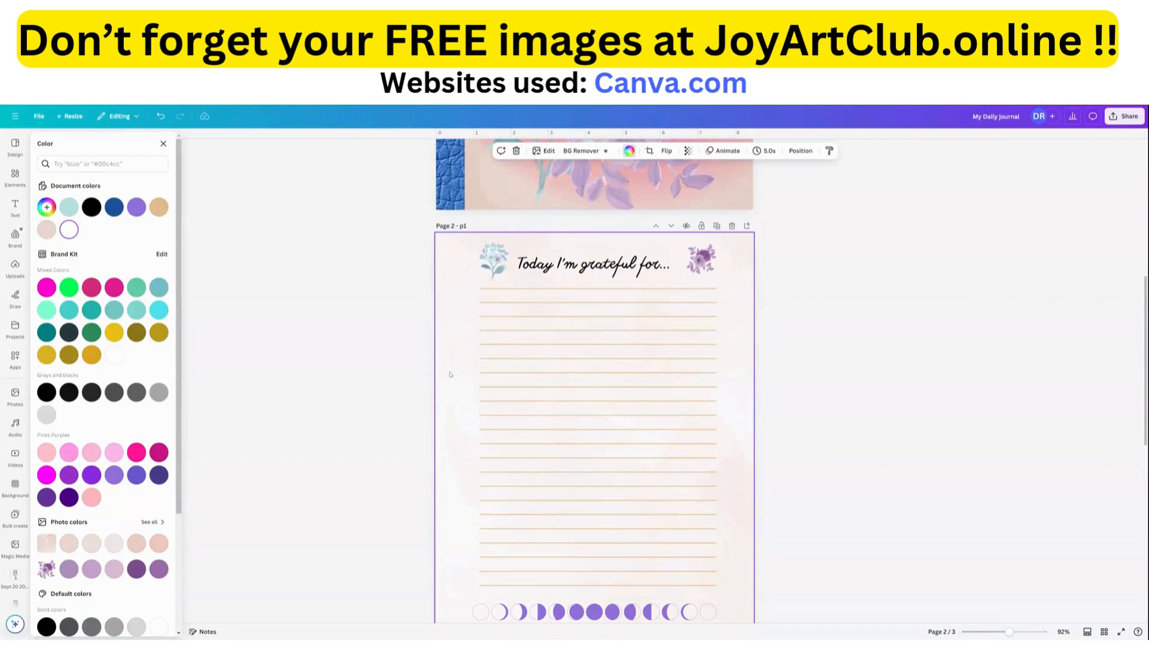
{"action": "left_click", "coordinate": [16, 175]}
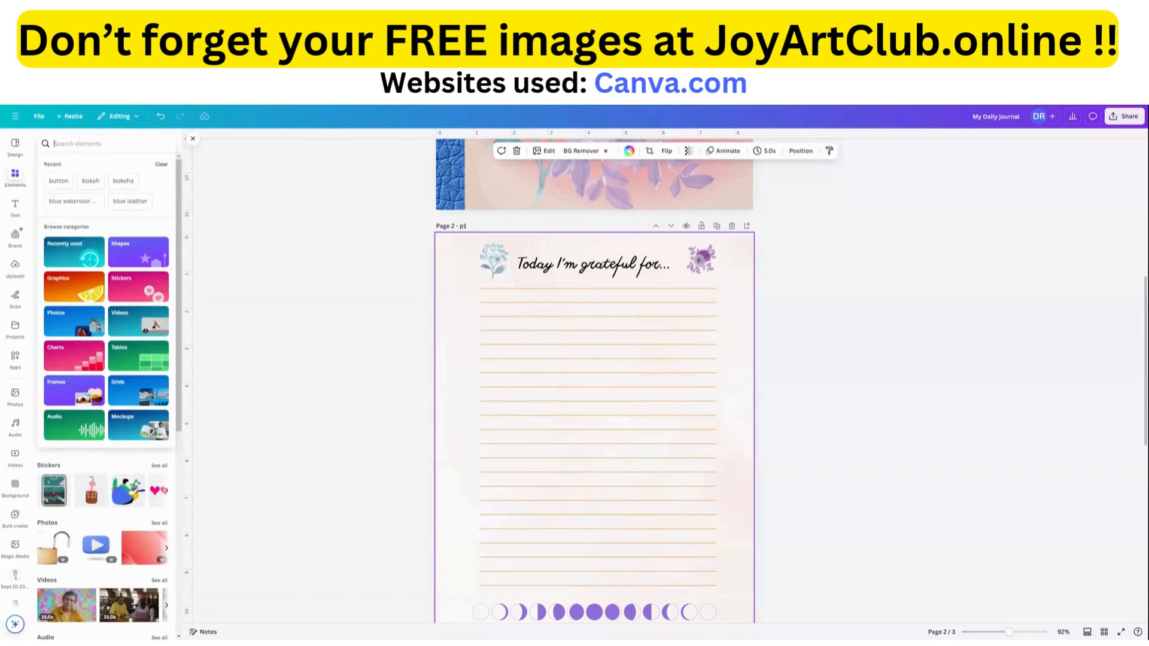
{"action": "type", "text": "l"}
{"action": "key", "text": "BackSpace"}
{"action": "type", "text": "ring bin"}
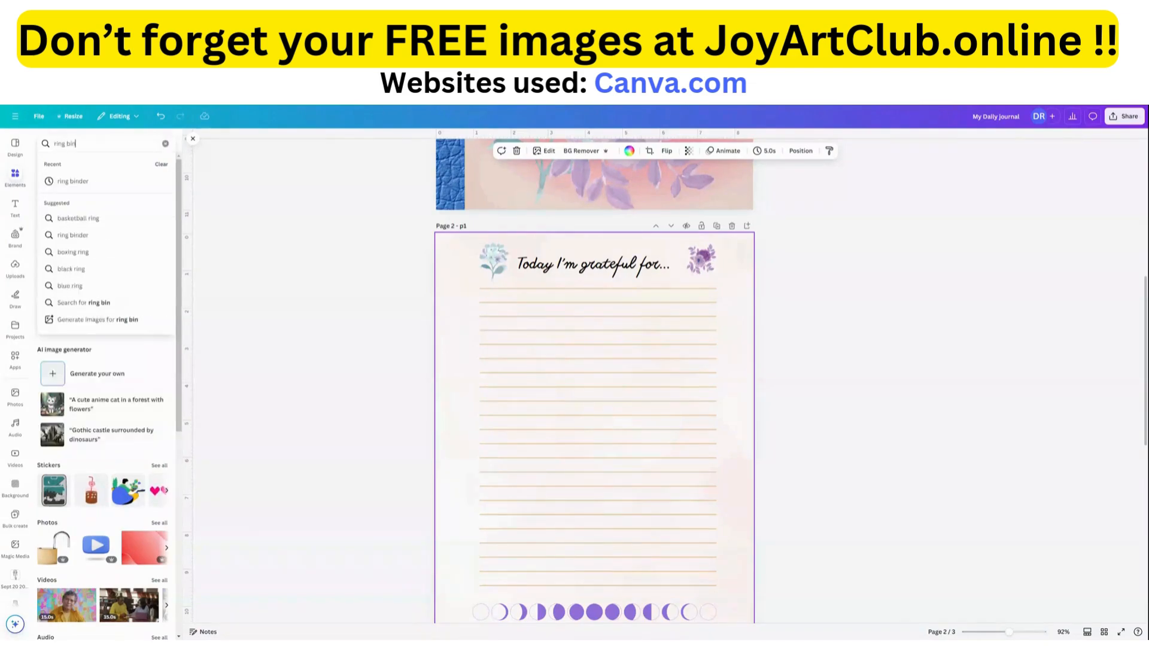
{"action": "type", "text": "der"}
{"action": "key", "text": "Return"}
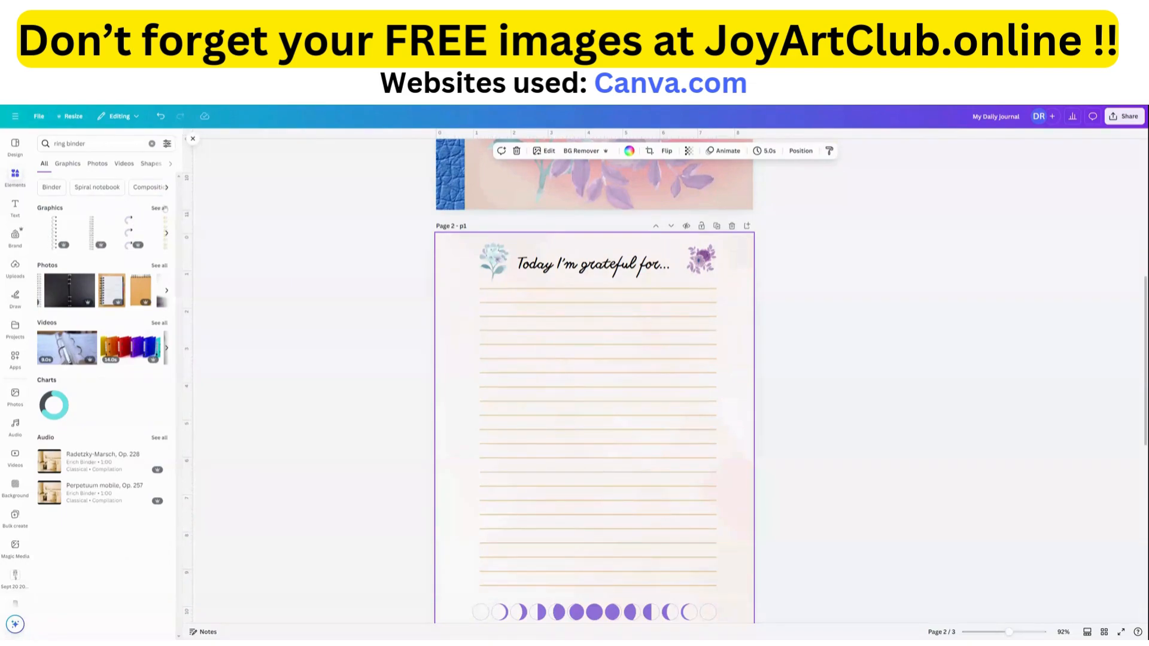
{"action": "left_click", "coordinate": [159, 208]}
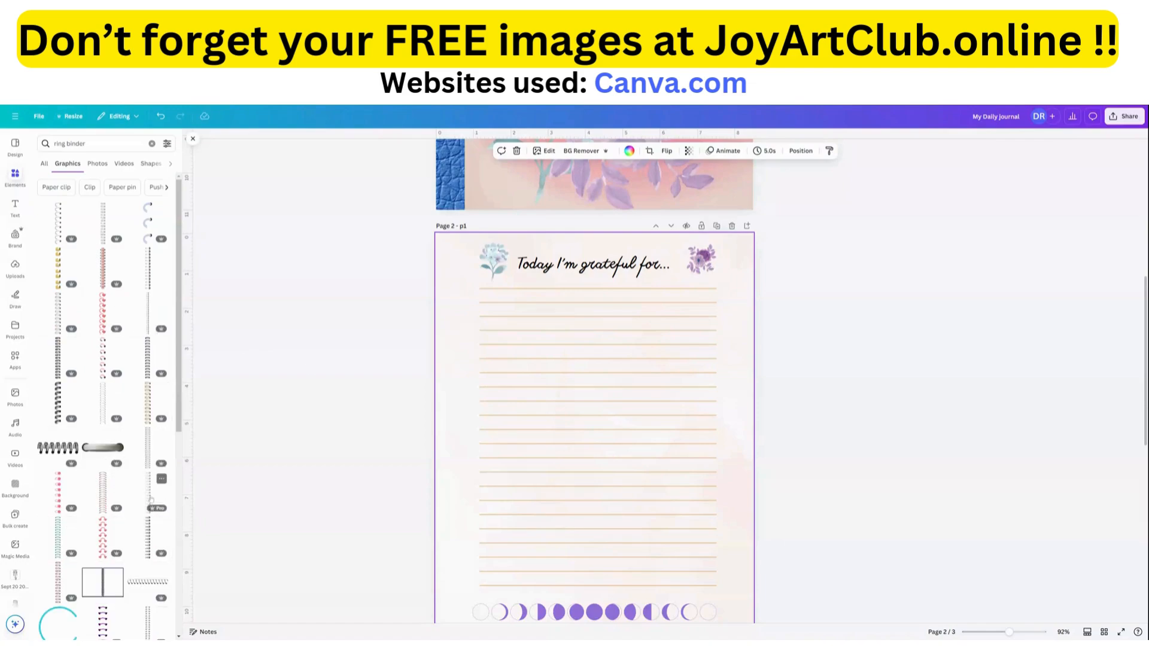
{"action": "left_click", "coordinate": [103, 230]}
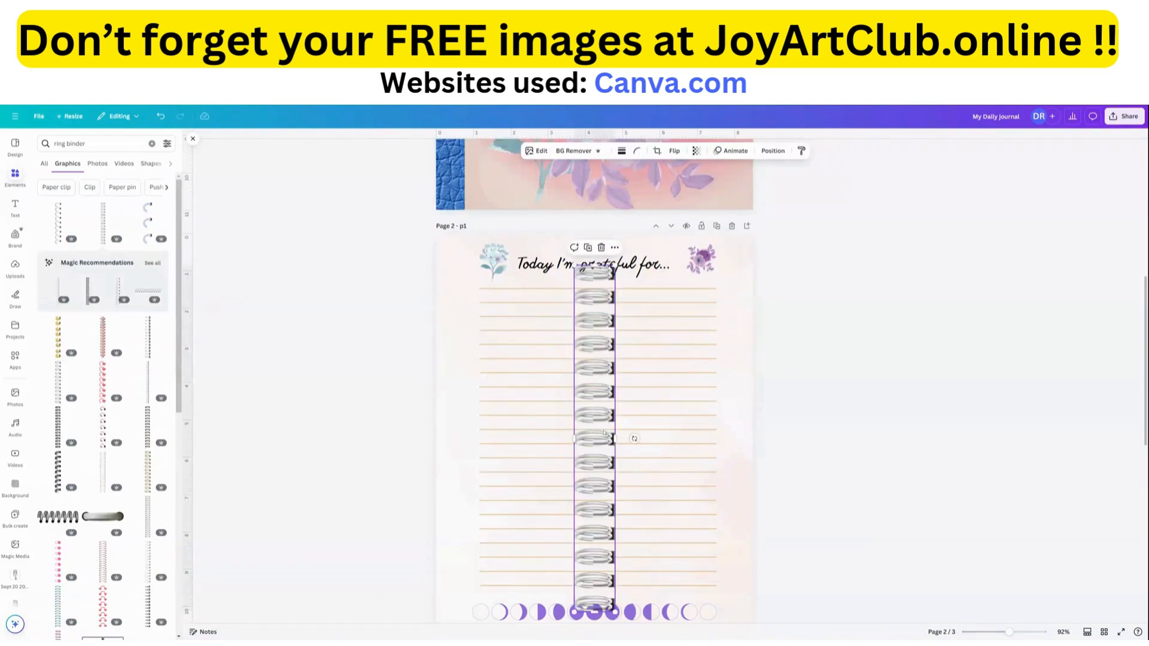
Shrink the spiral binding at the upper left edge of page 2, duplicate it, and stack the copy directly below.
{"action": "left_click_drag", "start_coordinate": [609, 422], "coordinate": [465, 397]}
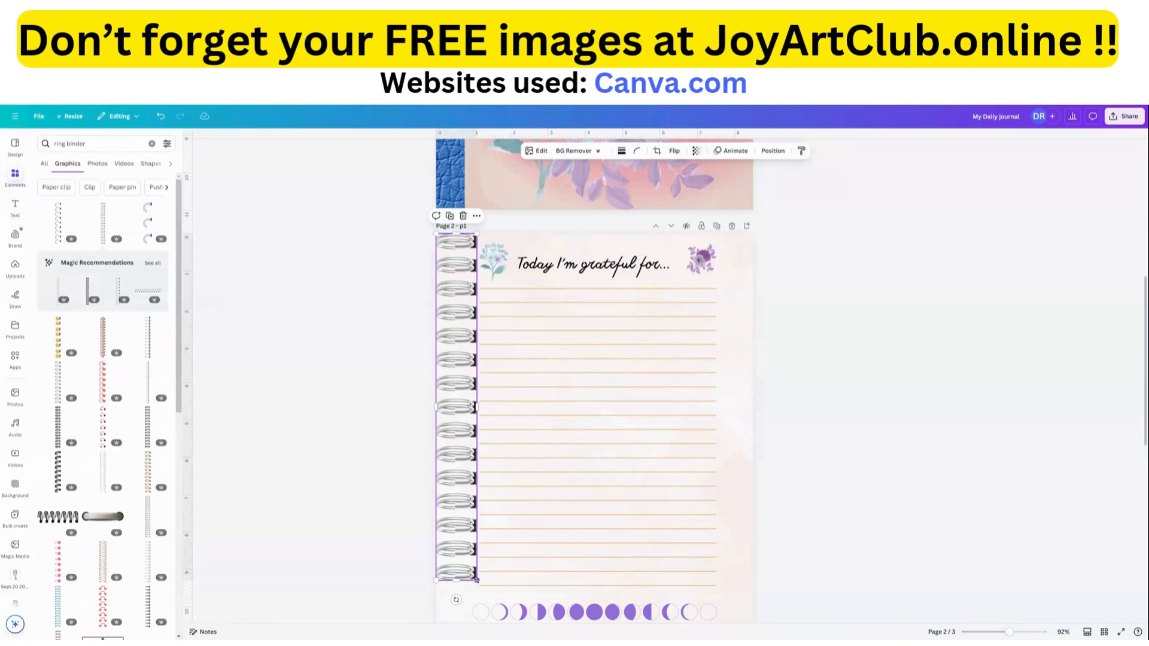
{"action": "left_click_drag", "start_coordinate": [476, 580], "coordinate": [453, 401]}
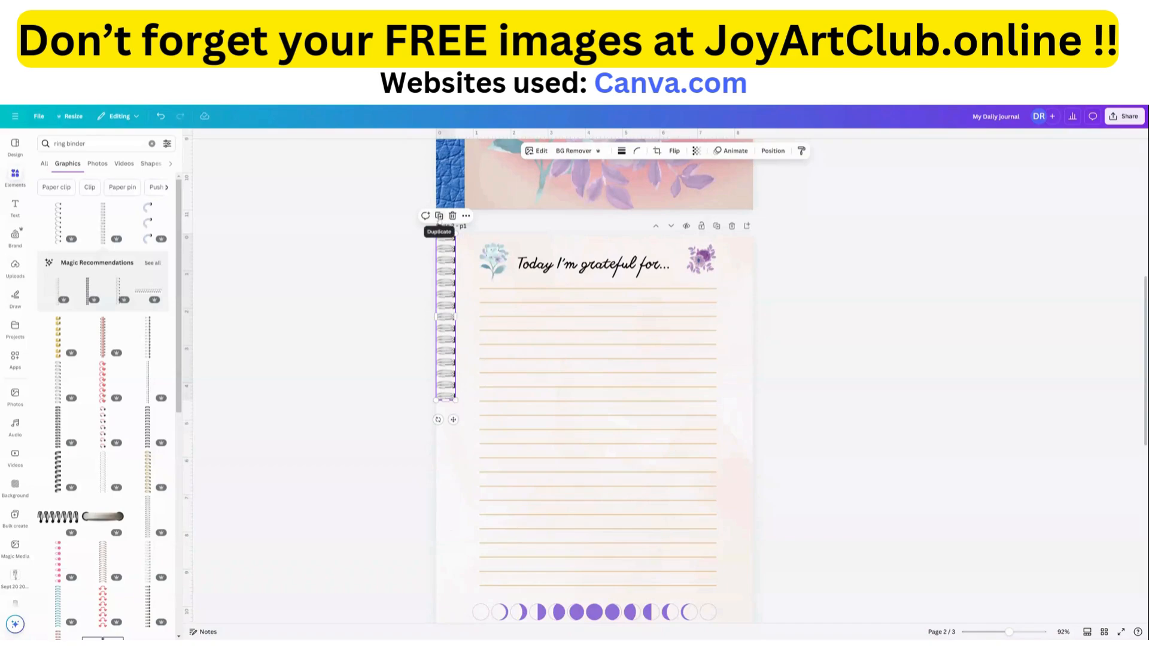
{"action": "left_click", "coordinate": [439, 215]}
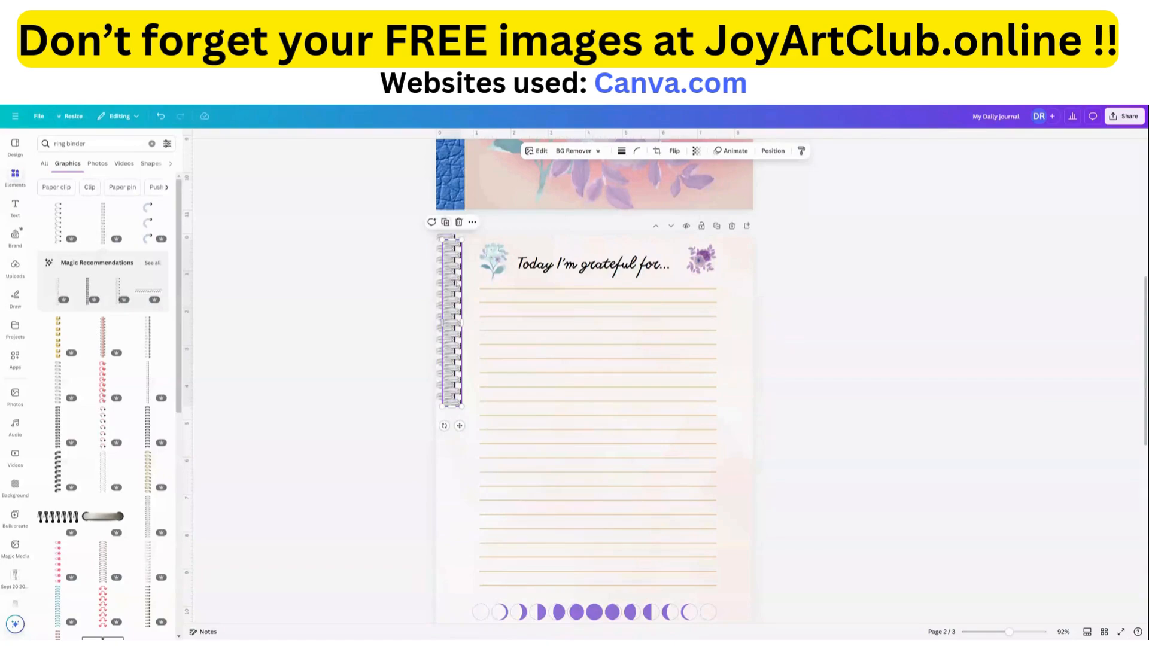
{"action": "left_click_drag", "start_coordinate": [456, 292], "coordinate": [450, 458]}
{"action": "scroll", "coordinate": [402, 486], "scroll_direction": "down", "scroll_amount": 2}
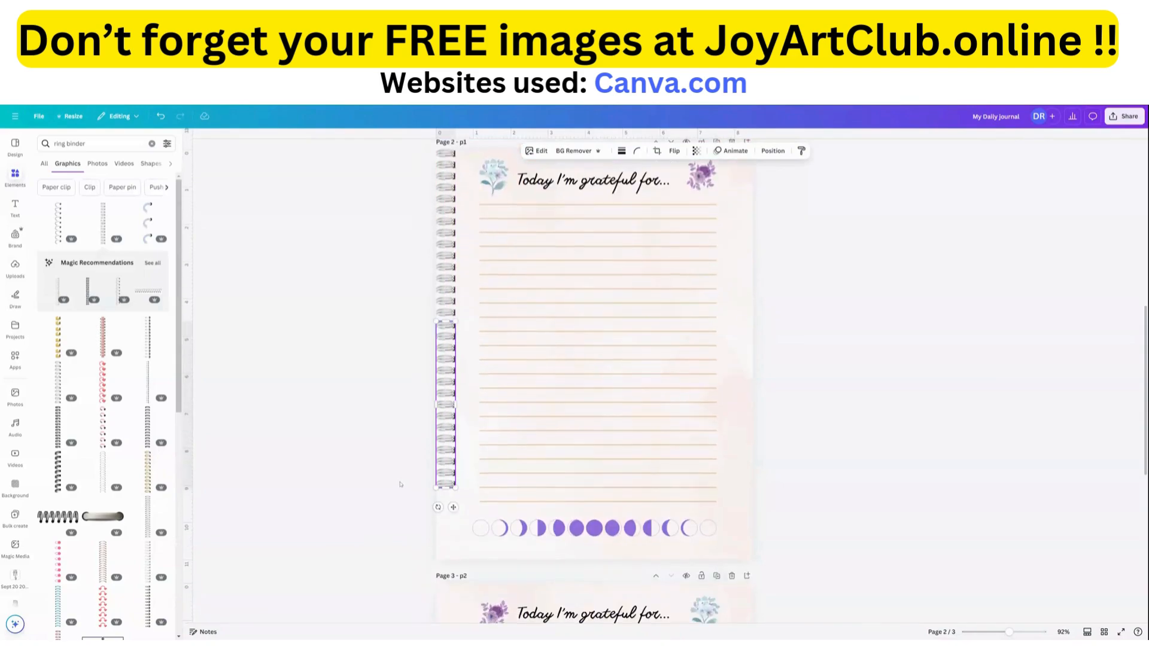
{"action": "left_click", "coordinate": [373, 460]}
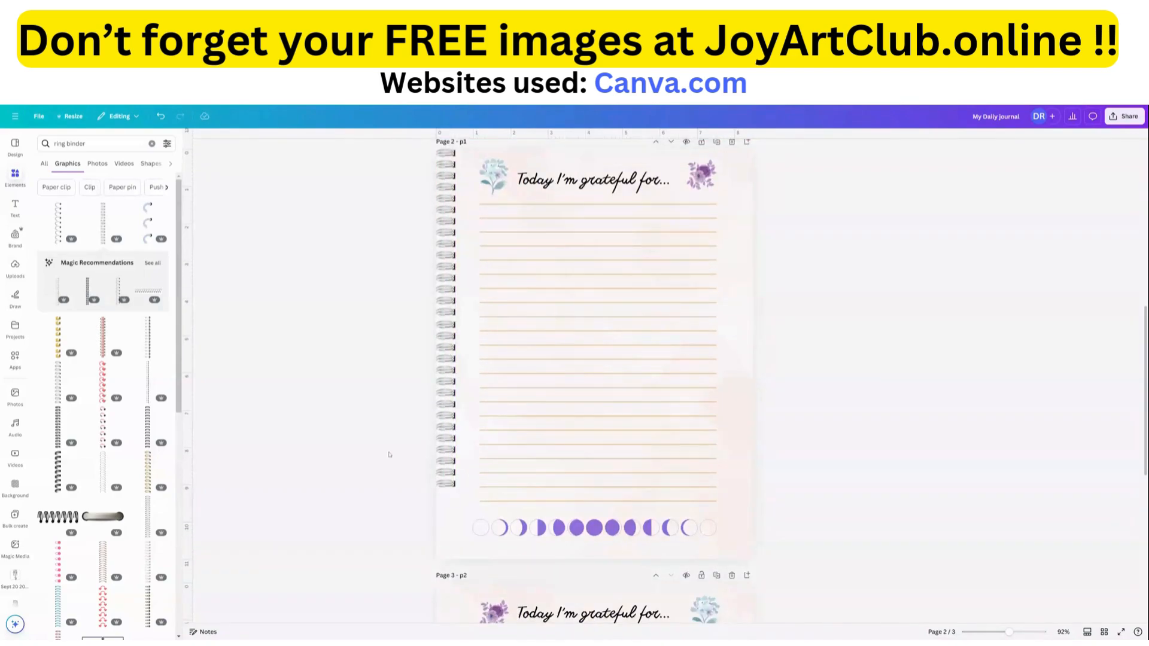
Enlarge both spiral binding pieces together to span the full height of page 2 and center them vertically along the left edge.
{"action": "left_click_drag", "start_coordinate": [388, 450], "coordinate": [450, 200]}
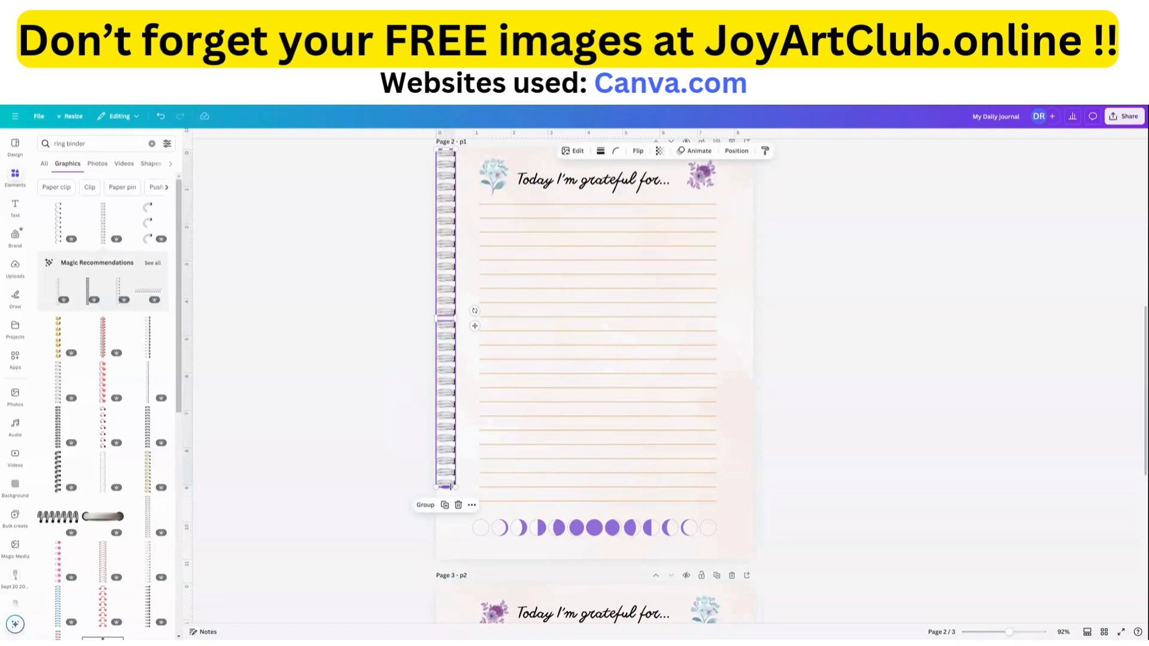
{"action": "left_click_drag", "start_coordinate": [456, 486], "coordinate": [472, 549]}
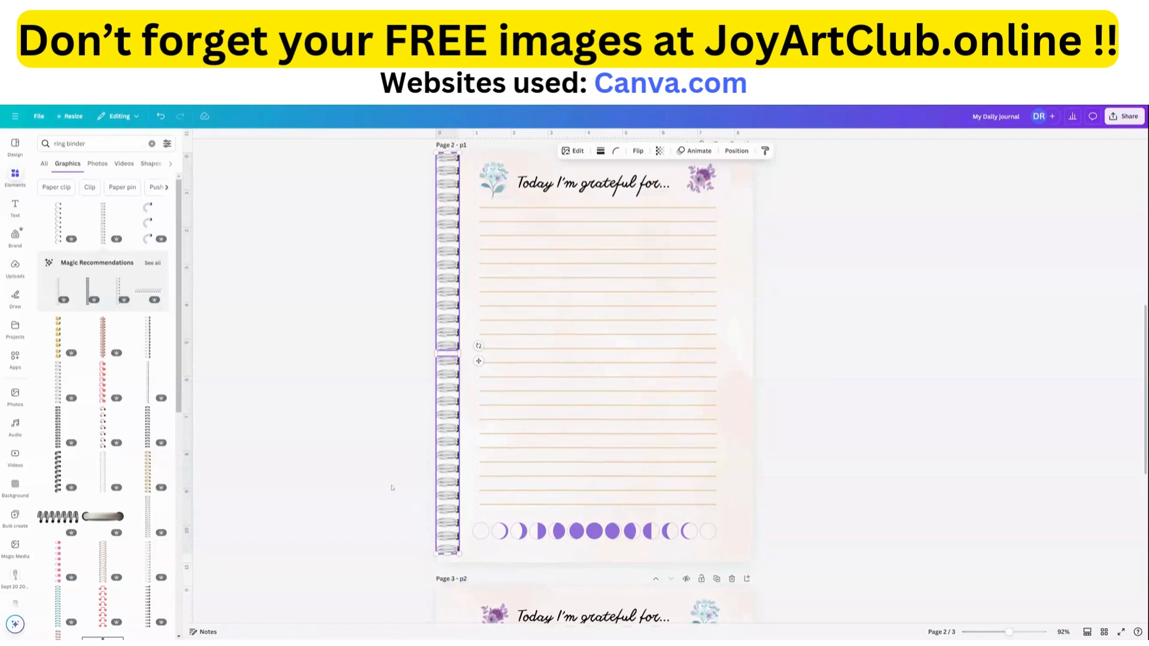
{"action": "scroll", "coordinate": [389, 486], "scroll_direction": "up", "scroll_amount": 2}
{"action": "scroll", "coordinate": [386, 481], "scroll_direction": "down", "scroll_amount": 1}
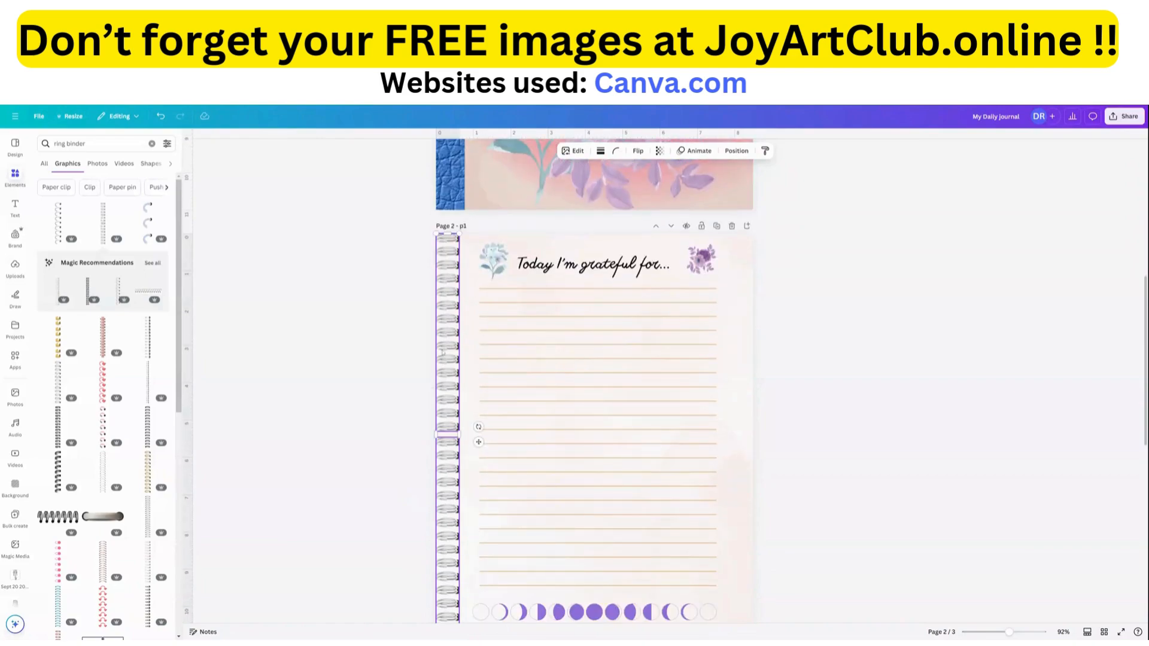
{"action": "left_click_drag", "start_coordinate": [444, 358], "coordinate": [444, 361]}
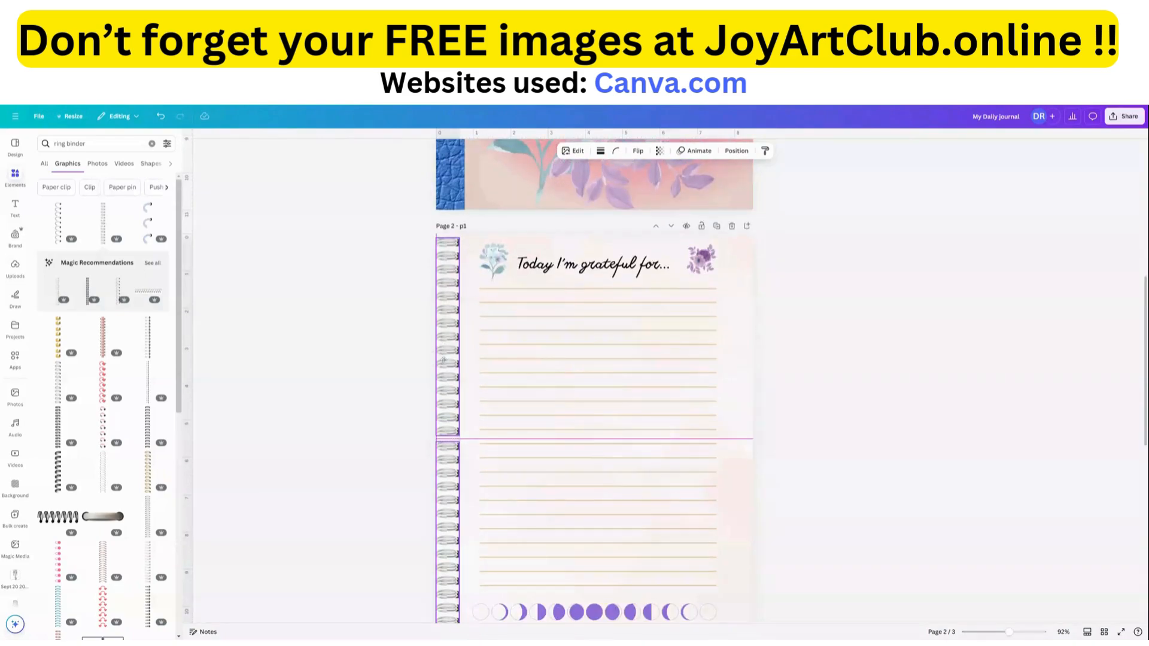
{"action": "scroll", "coordinate": [386, 461], "scroll_direction": "down", "scroll_amount": 5}
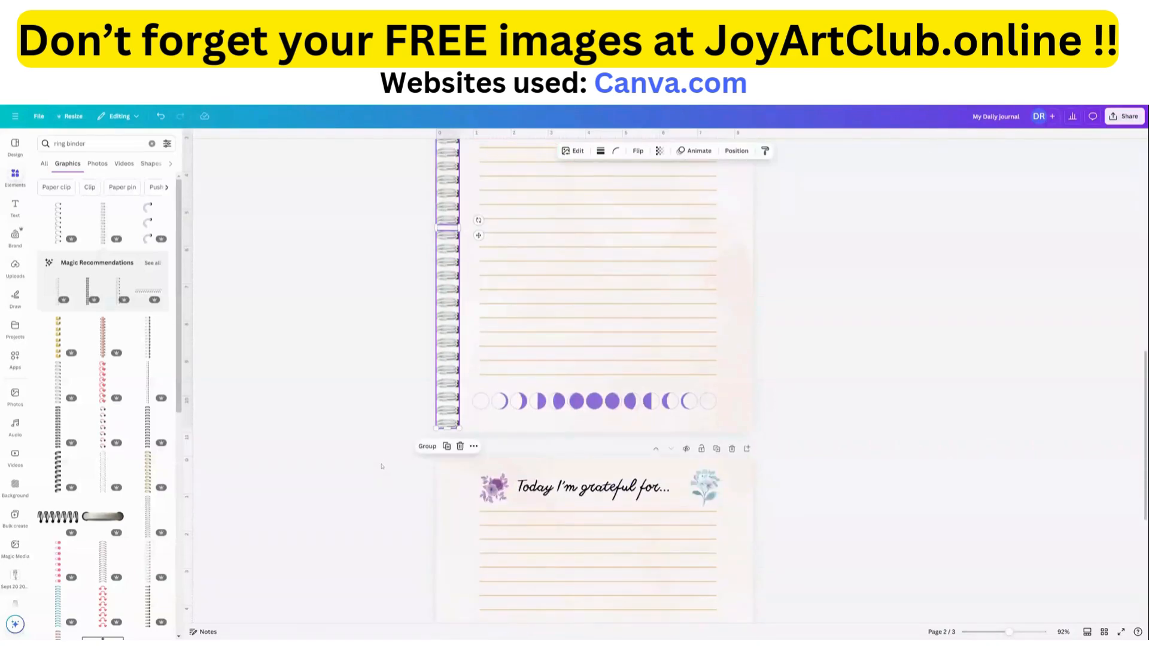
{"action": "scroll", "coordinate": [393, 440], "scroll_direction": "up", "scroll_amount": 6}
{"action": "scroll", "coordinate": [389, 389], "scroll_direction": "down", "scroll_amount": 2}
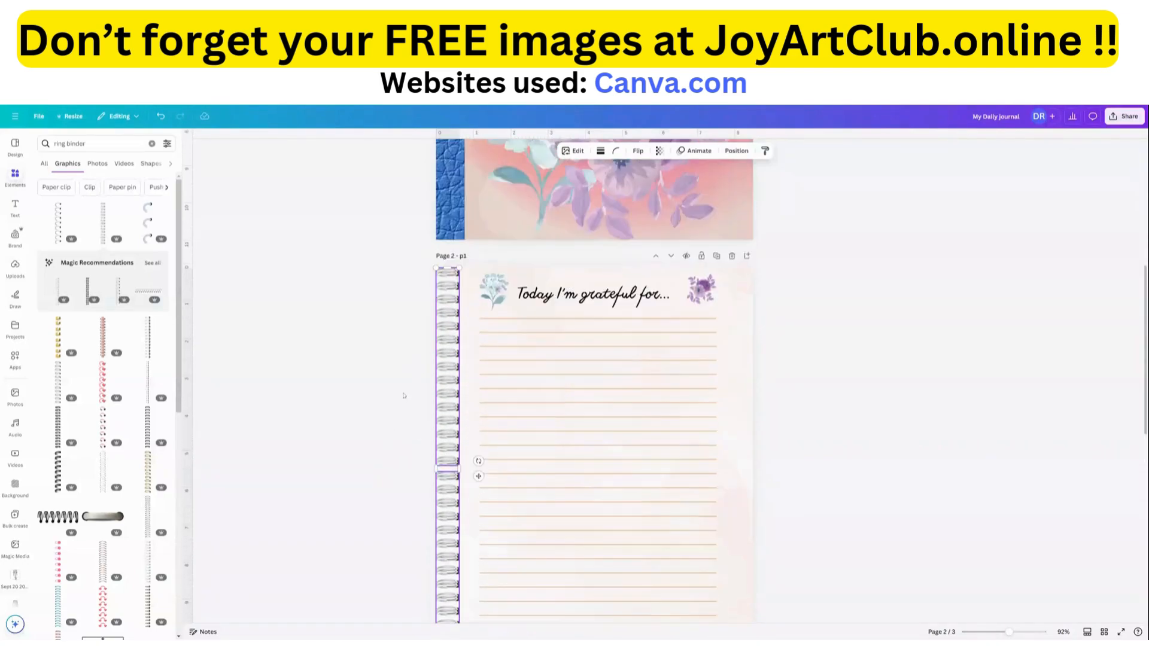
{"action": "left_click", "coordinate": [386, 384]}
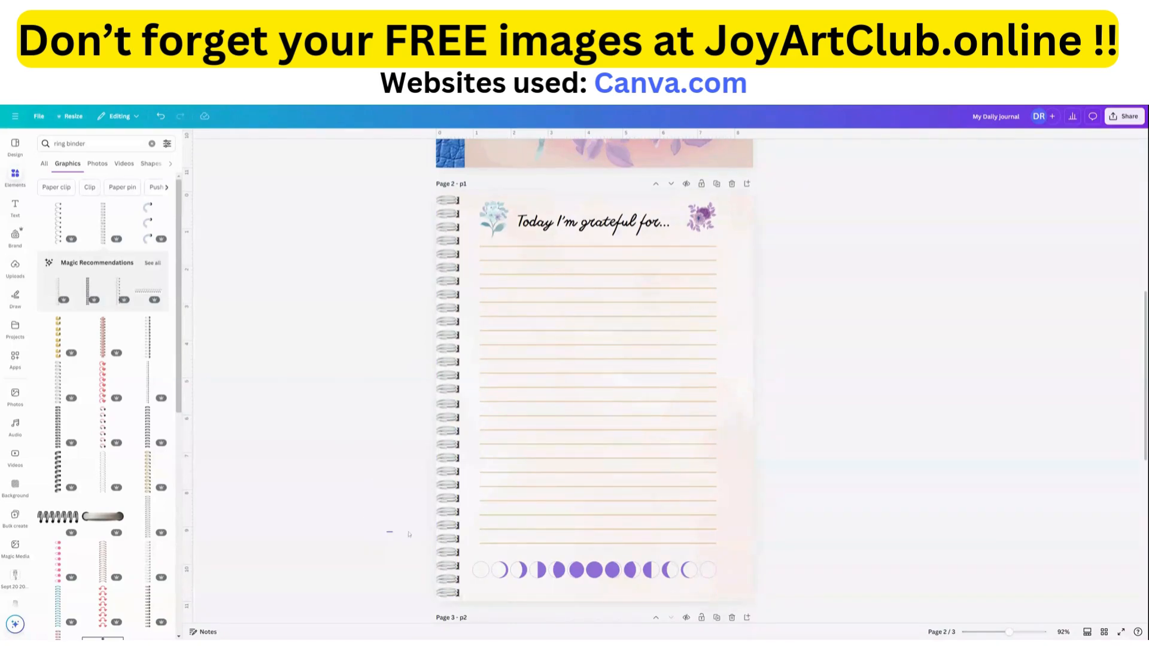
Group the two spiral binding pieces on page 2 and paste a copy of the group onto page 3.
{"action": "left_click_drag", "start_coordinate": [408, 534], "coordinate": [451, 278]}
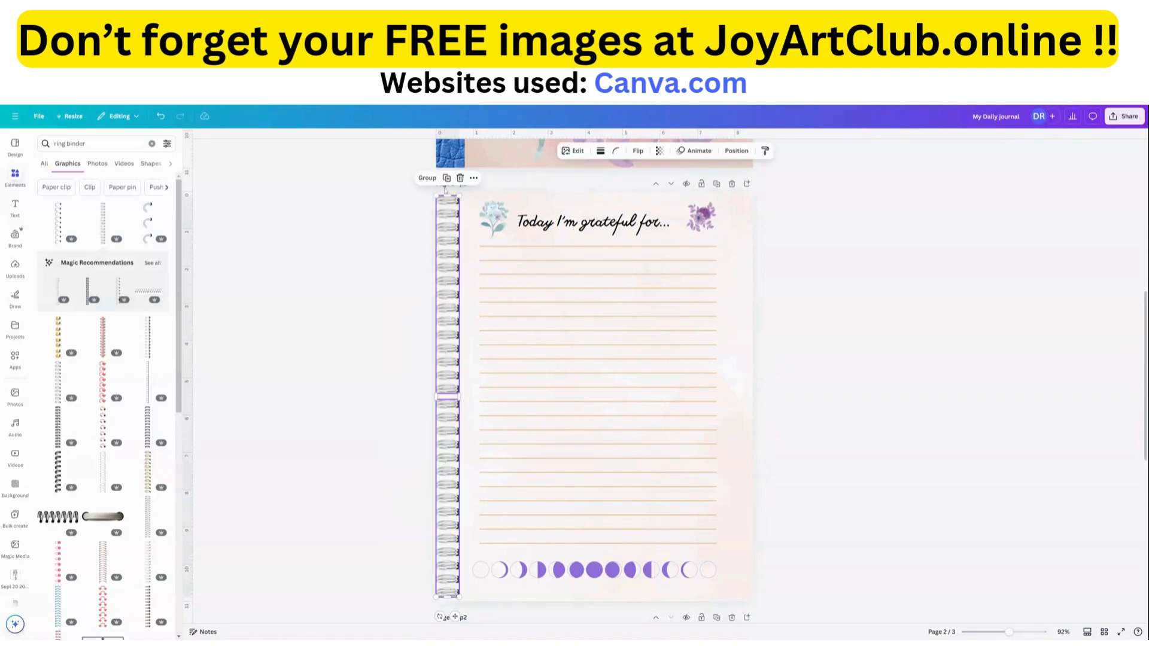
{"action": "left_click", "coordinate": [426, 178]}
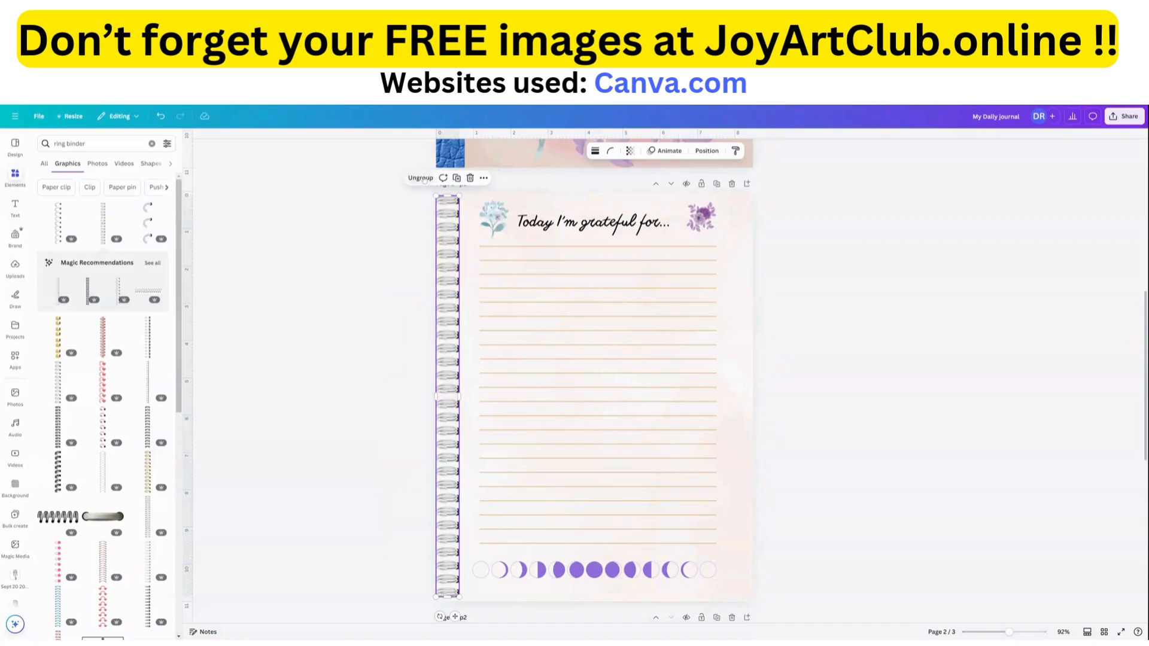
{"action": "left_click", "coordinate": [483, 177]}
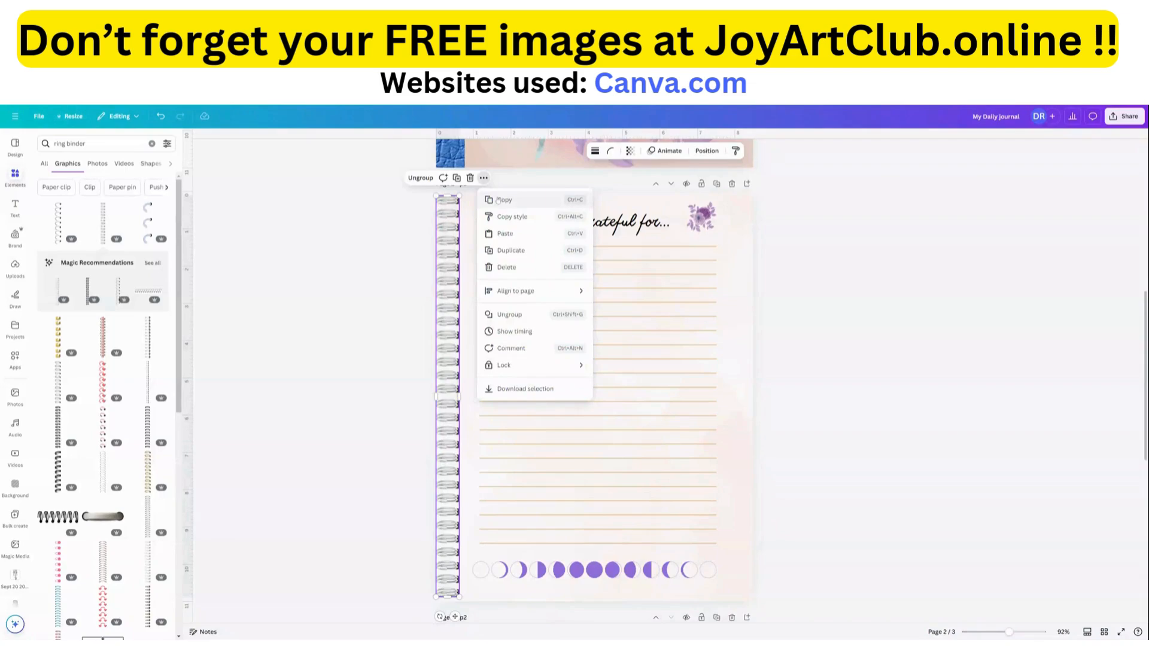
{"action": "left_click", "coordinate": [497, 200]}
{"action": "scroll", "coordinate": [494, 216], "scroll_direction": "down", "scroll_amount": 4}
{"action": "scroll", "coordinate": [495, 217], "scroll_direction": "down", "scroll_amount": 1}
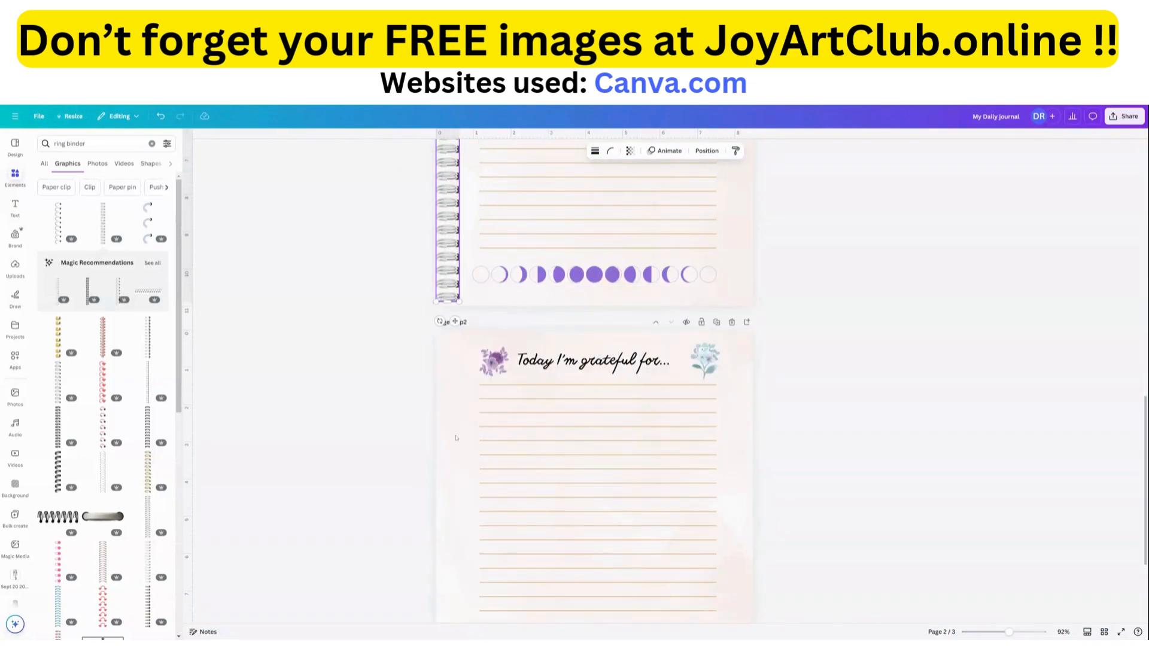
{"action": "left_click", "coordinate": [460, 393]}
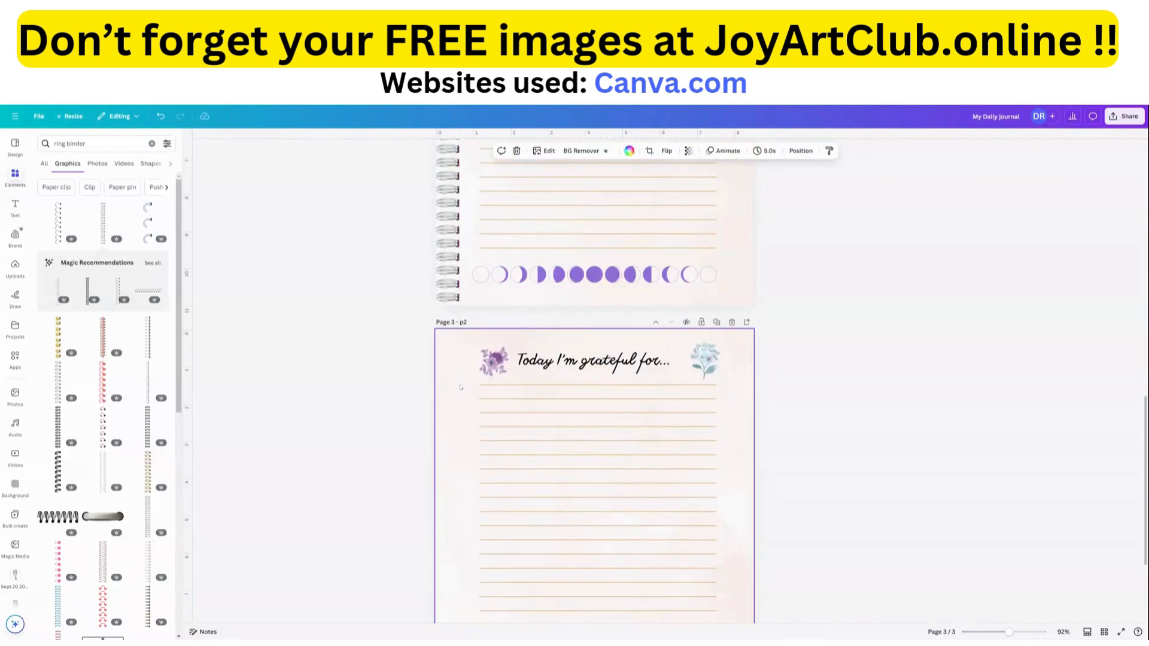
{"action": "right_click", "coordinate": [460, 387]}
{"action": "right_click", "coordinate": [449, 365]}
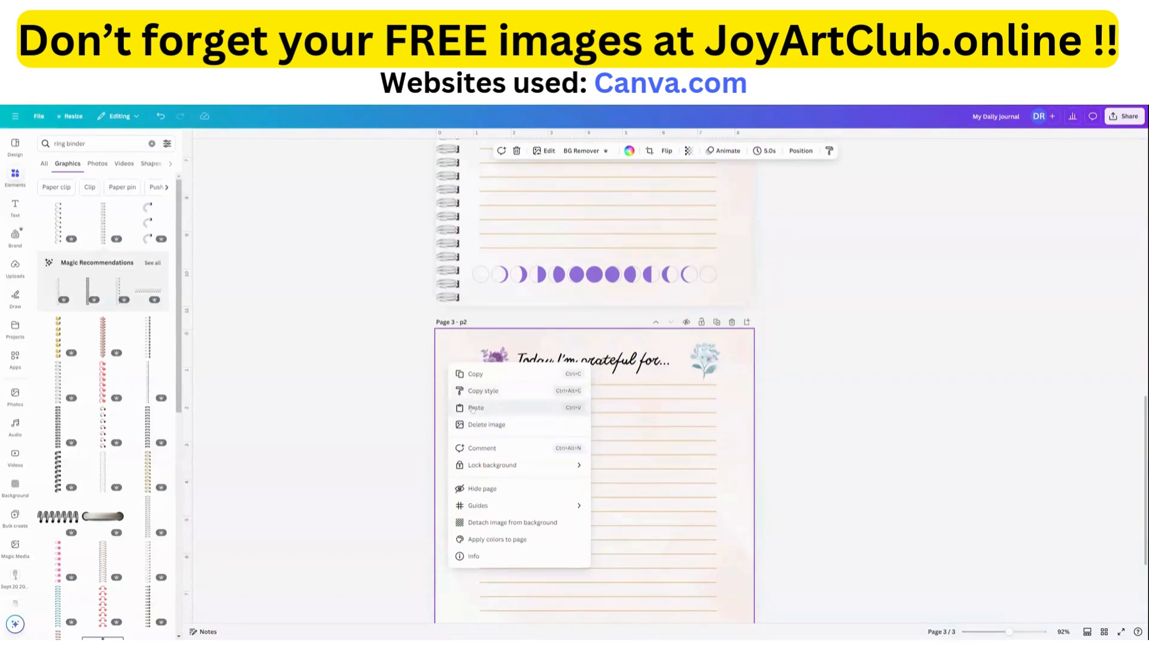
{"action": "left_click", "coordinate": [472, 409]}
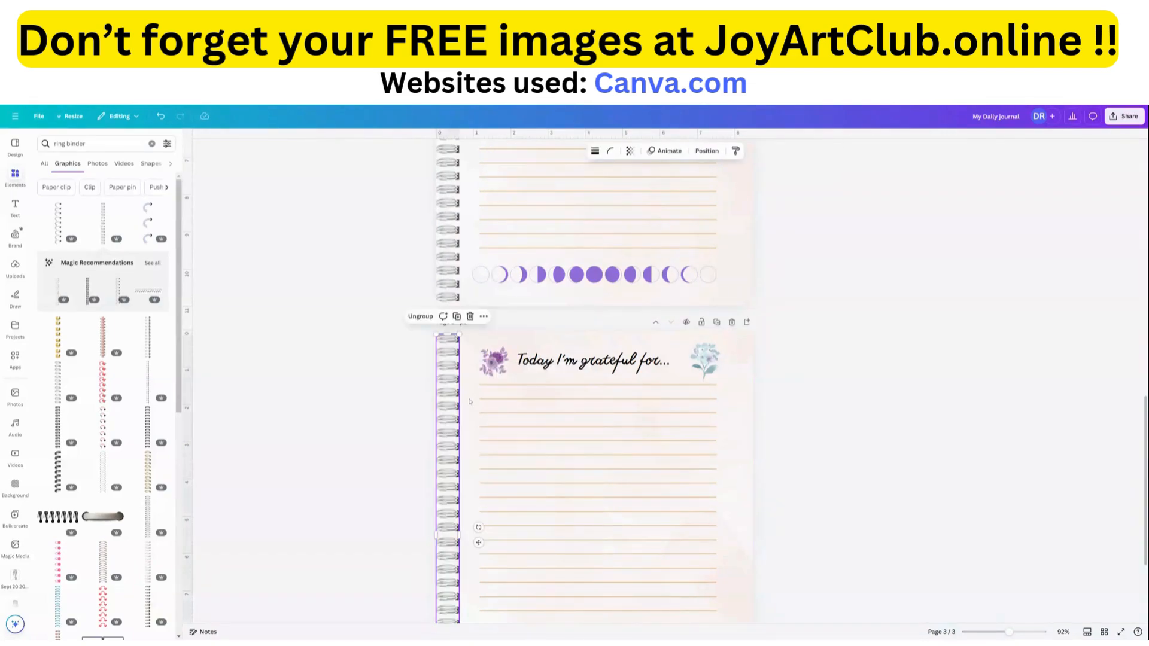
{"action": "scroll", "coordinate": [470, 413], "scroll_direction": "down", "scroll_amount": 3}
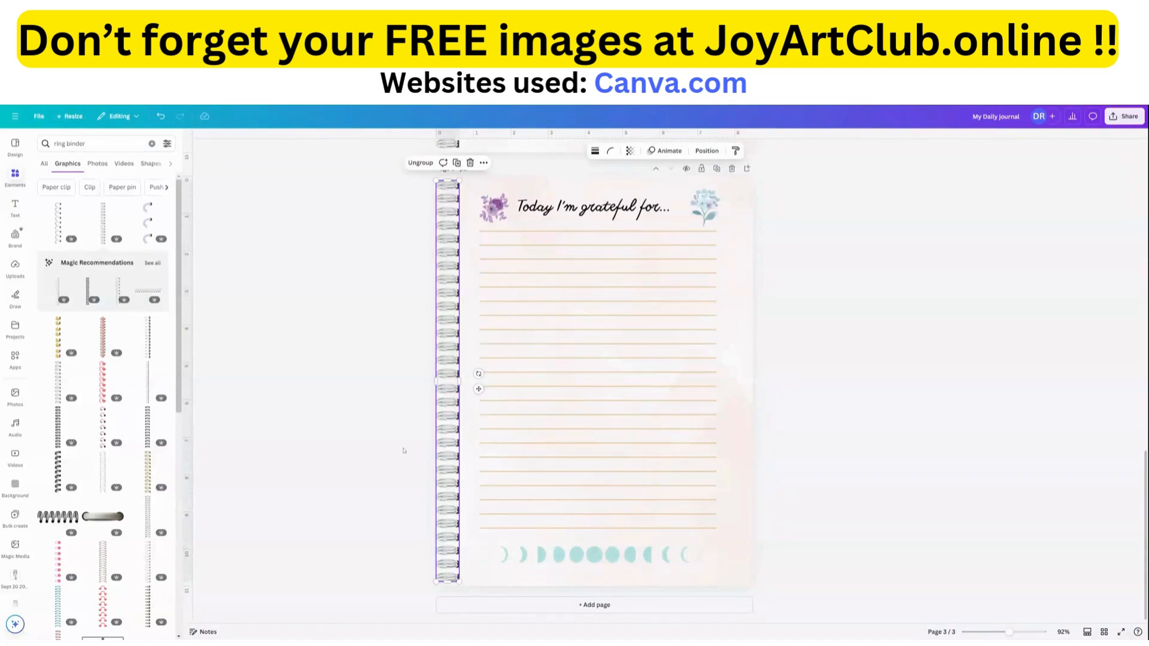
Move the "BECOMING ME" title on the cover leftward so its text box clears the "Open" button.
{"action": "scroll", "coordinate": [450, 410], "scroll_direction": "up", "scroll_amount": 2}
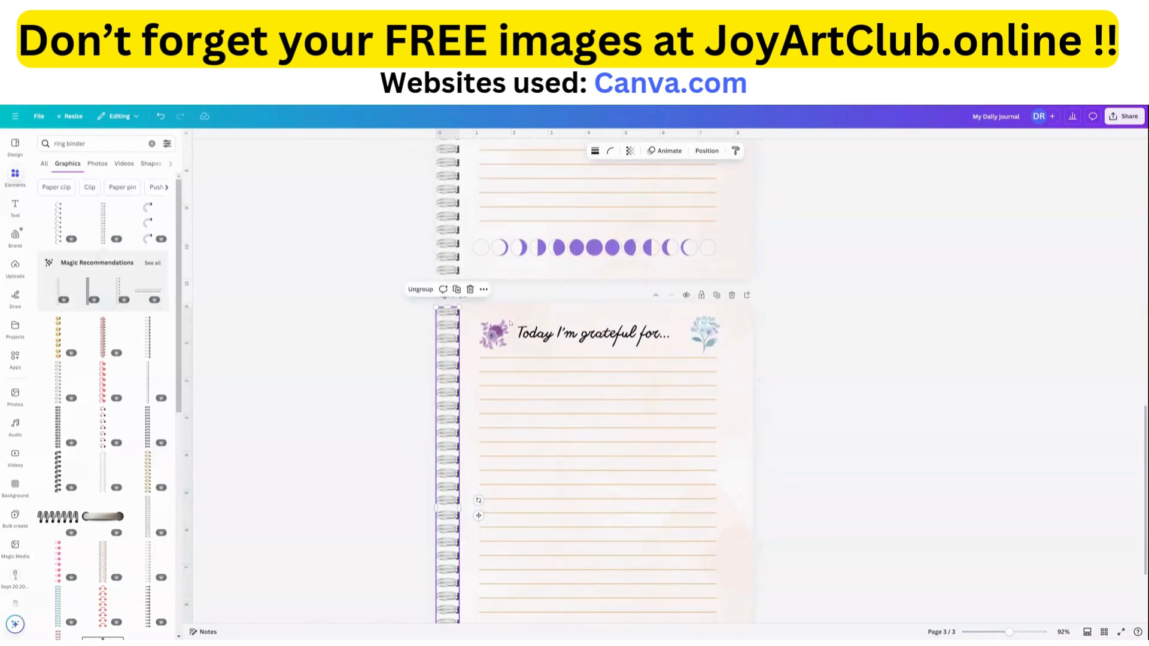
{"action": "scroll", "coordinate": [509, 323], "scroll_direction": "up", "scroll_amount": 3}
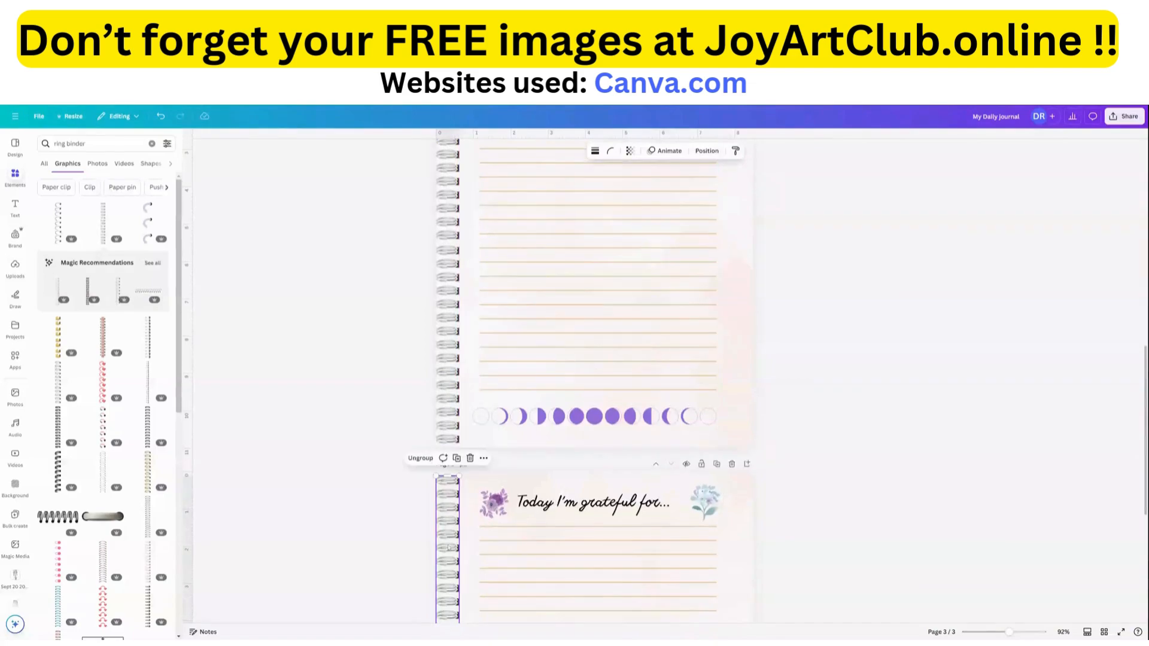
{"action": "scroll", "coordinate": [596, 323], "scroll_direction": "up", "scroll_amount": 6}
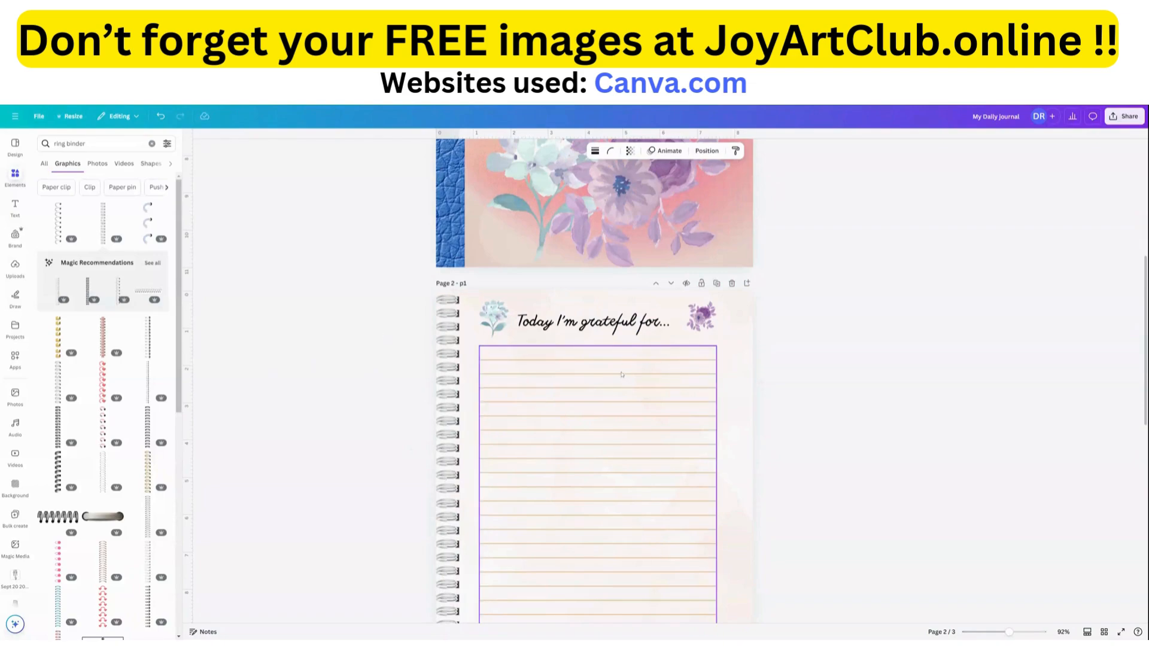
{"action": "scroll", "coordinate": [621, 374], "scroll_direction": "up", "scroll_amount": 5}
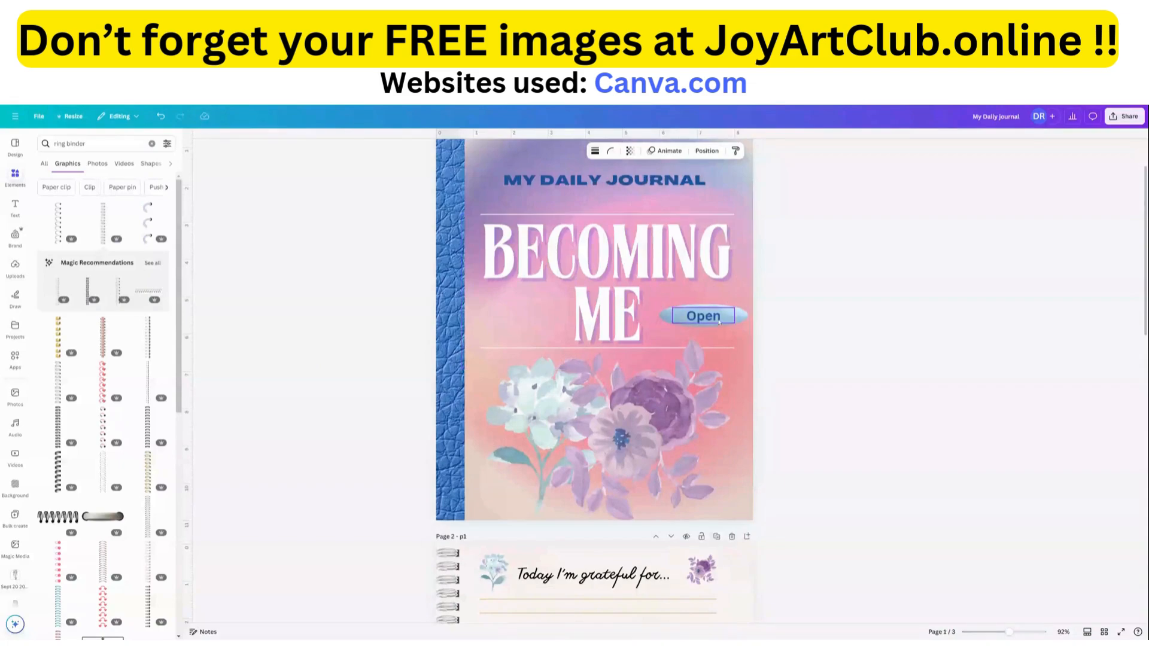
{"action": "left_click", "coordinate": [735, 319]}
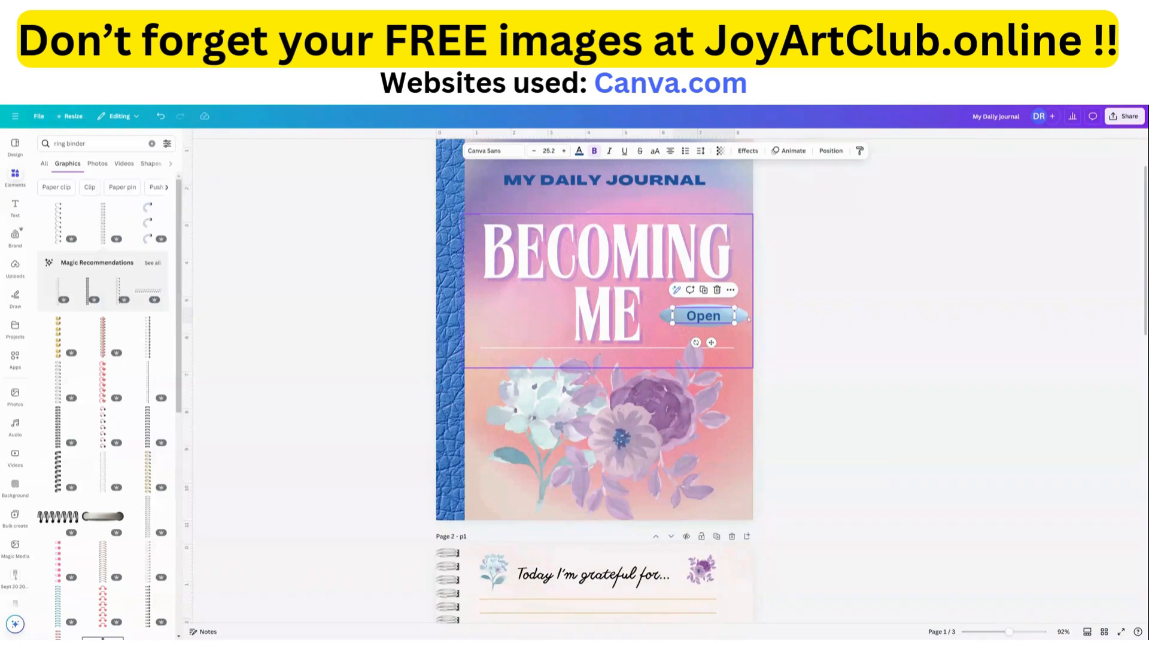
{"action": "left_click", "coordinate": [834, 271]}
{"action": "left_click", "coordinate": [692, 269]}
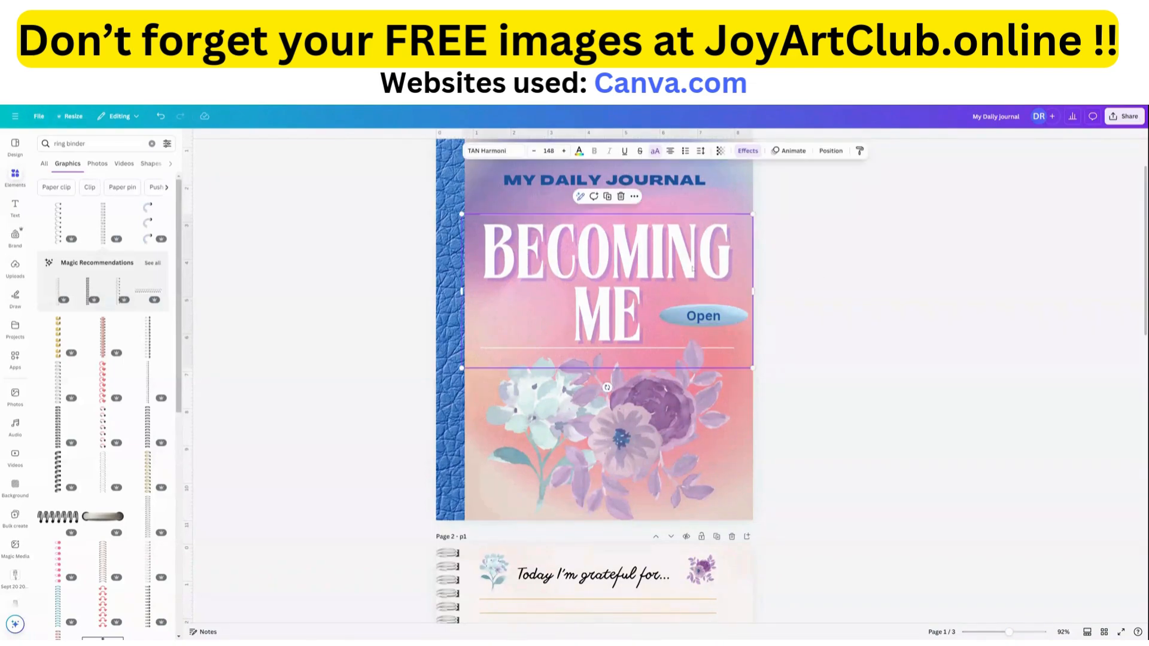
{"action": "left_click_drag", "start_coordinate": [692, 268], "coordinate": [631, 267]}
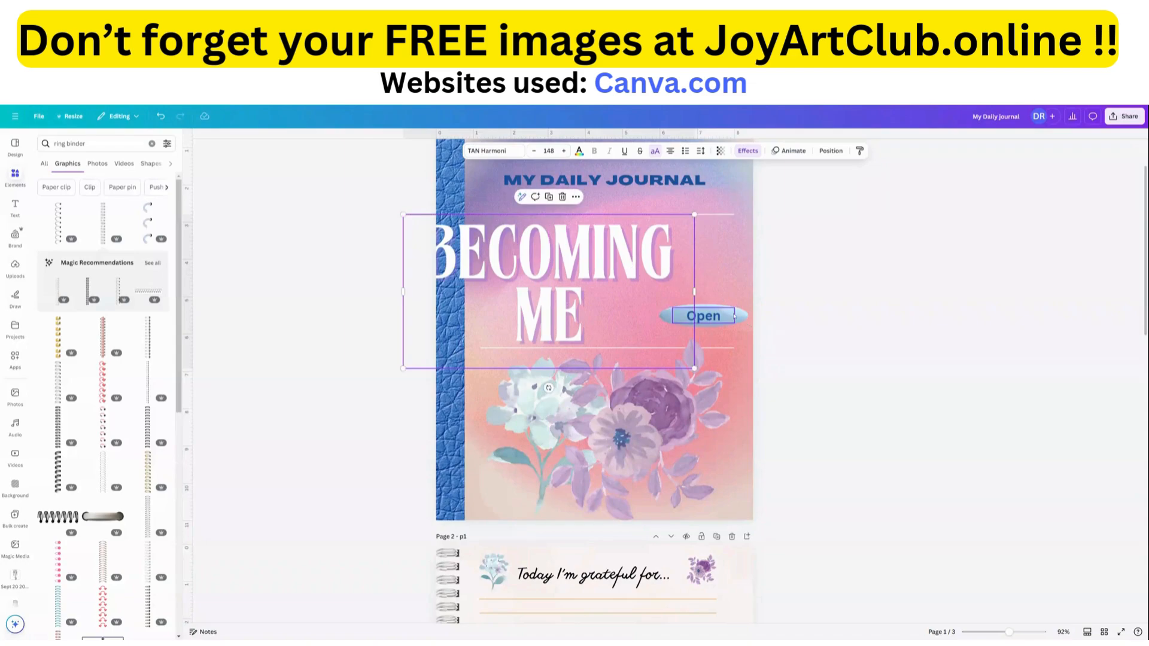
Link the blue oval button shape behind "Open" on the cover to the document page "2 - p1".
{"action": "left_click", "coordinate": [742, 320]}
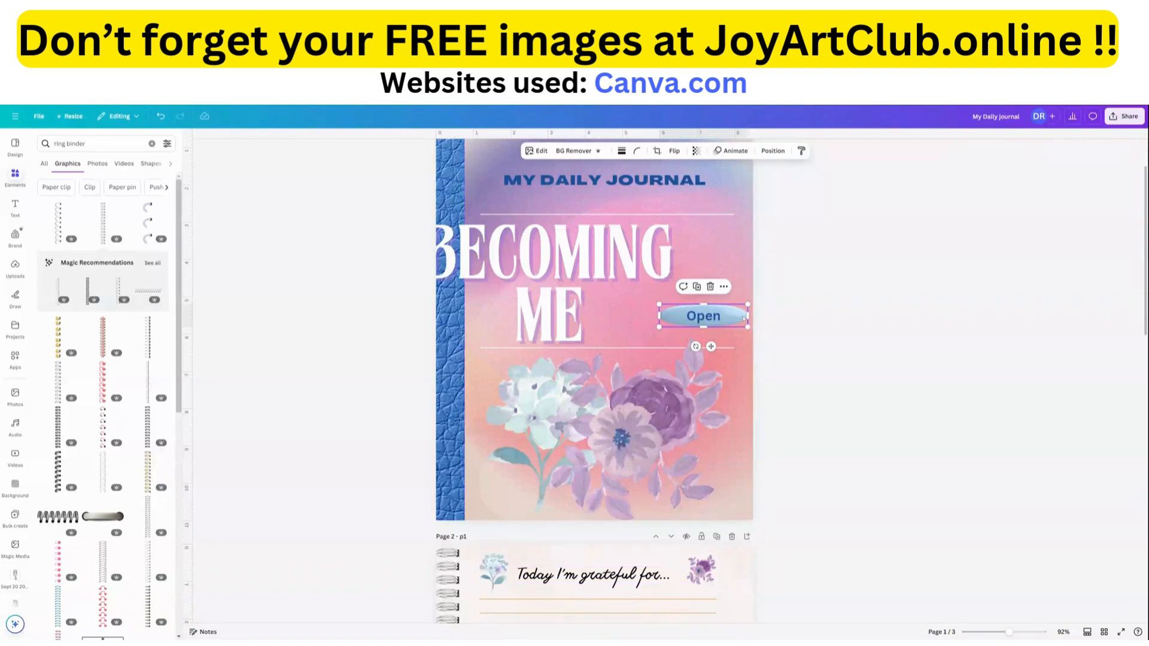
{"action": "left_click", "coordinate": [724, 286]}
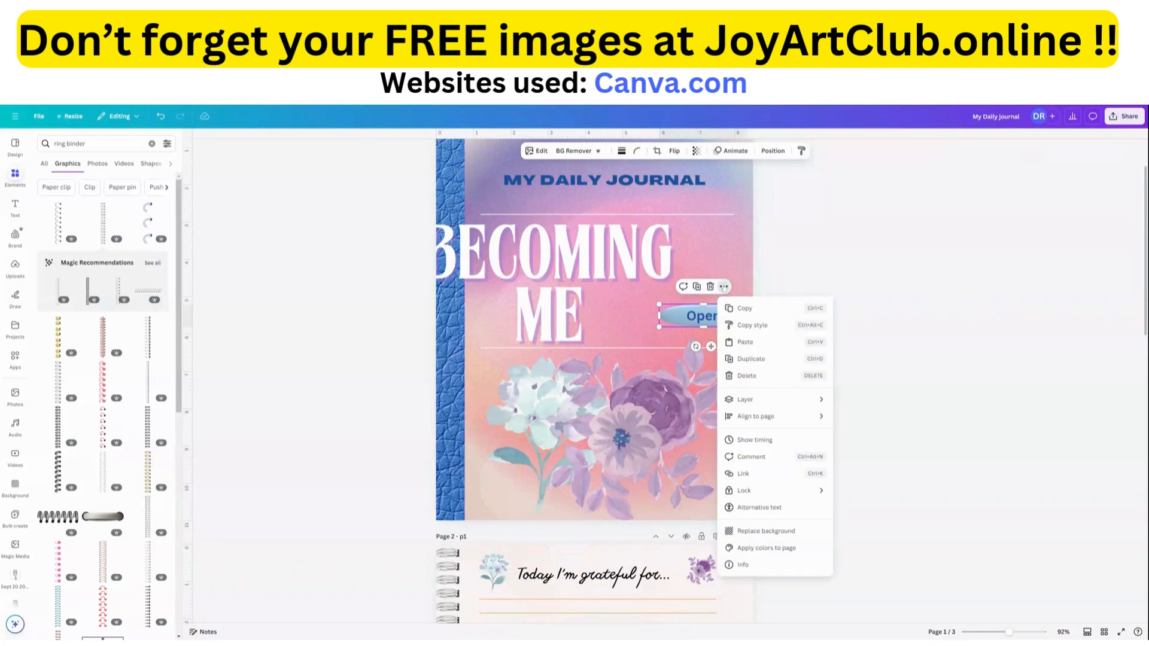
{"action": "left_click", "coordinate": [761, 474]}
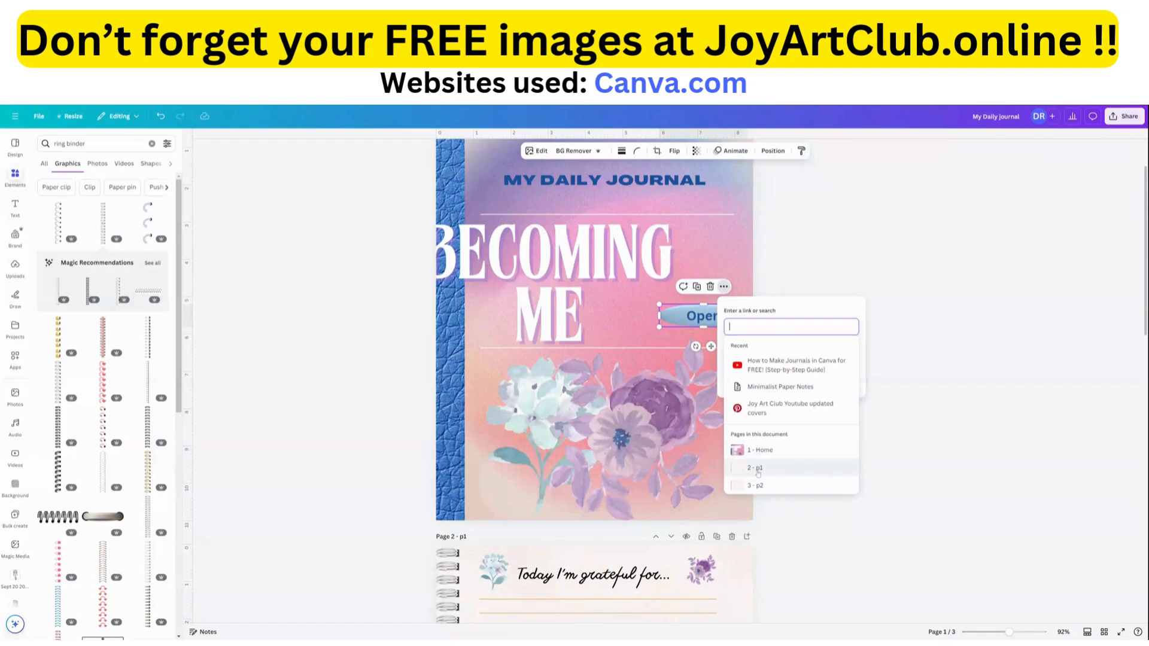
{"action": "left_click", "coordinate": [757, 468]}
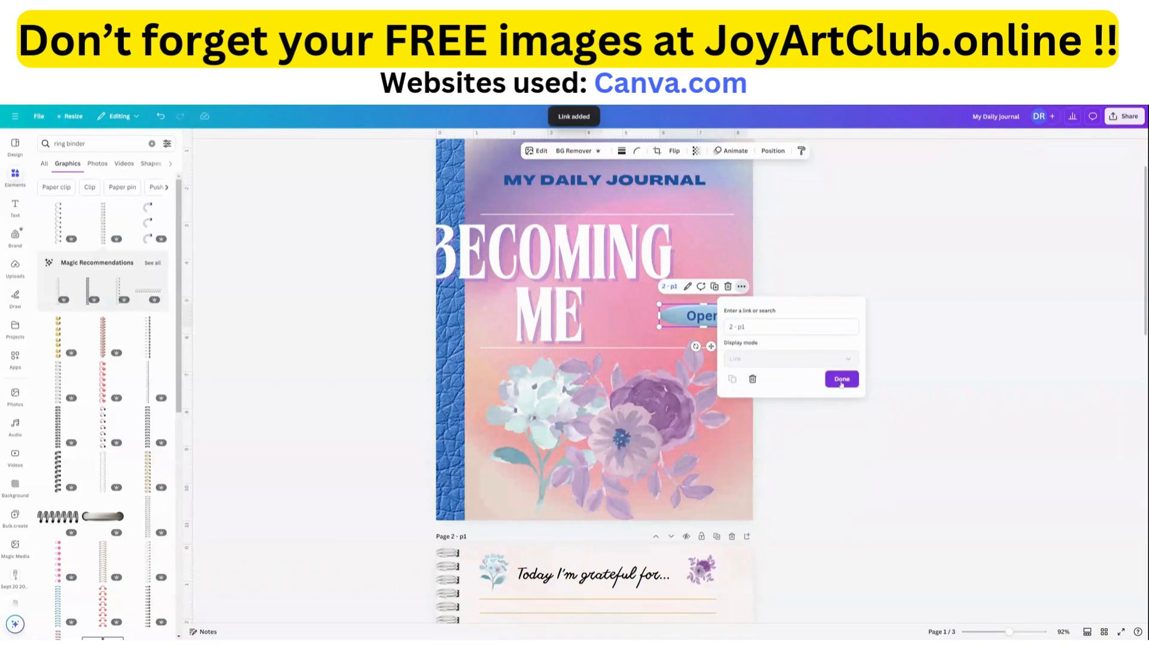
{"action": "left_click", "coordinate": [839, 381]}
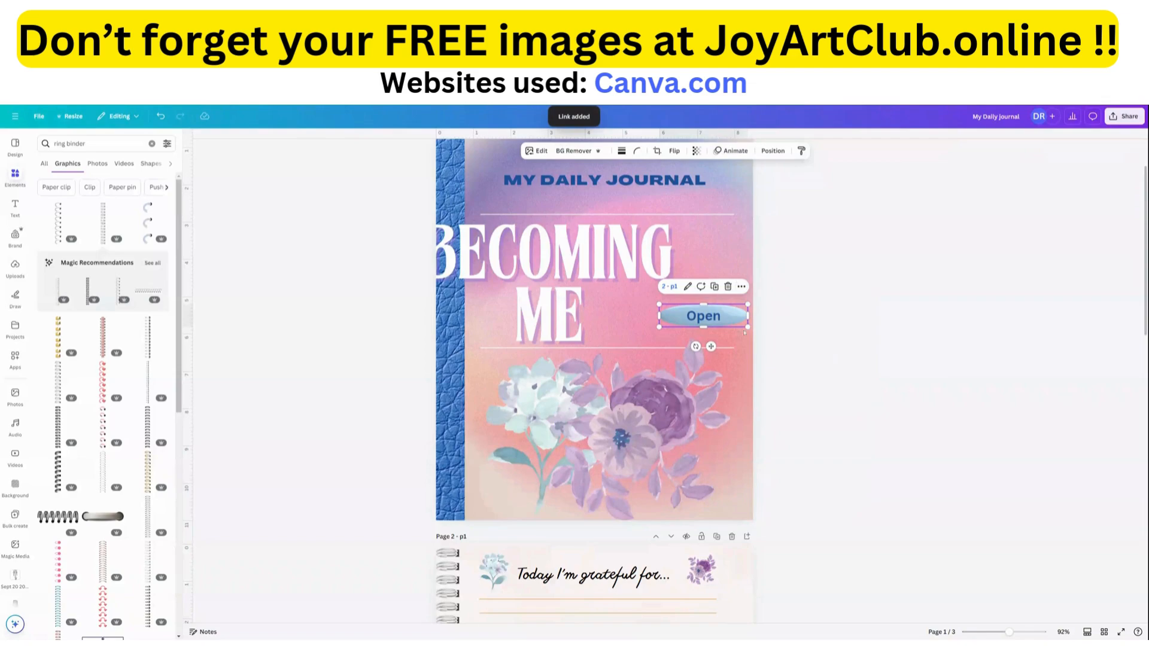
Link the "Open" text on the cover button to the document page "2 - p1", replacing any other link target.
{"action": "left_click", "coordinate": [716, 317]}
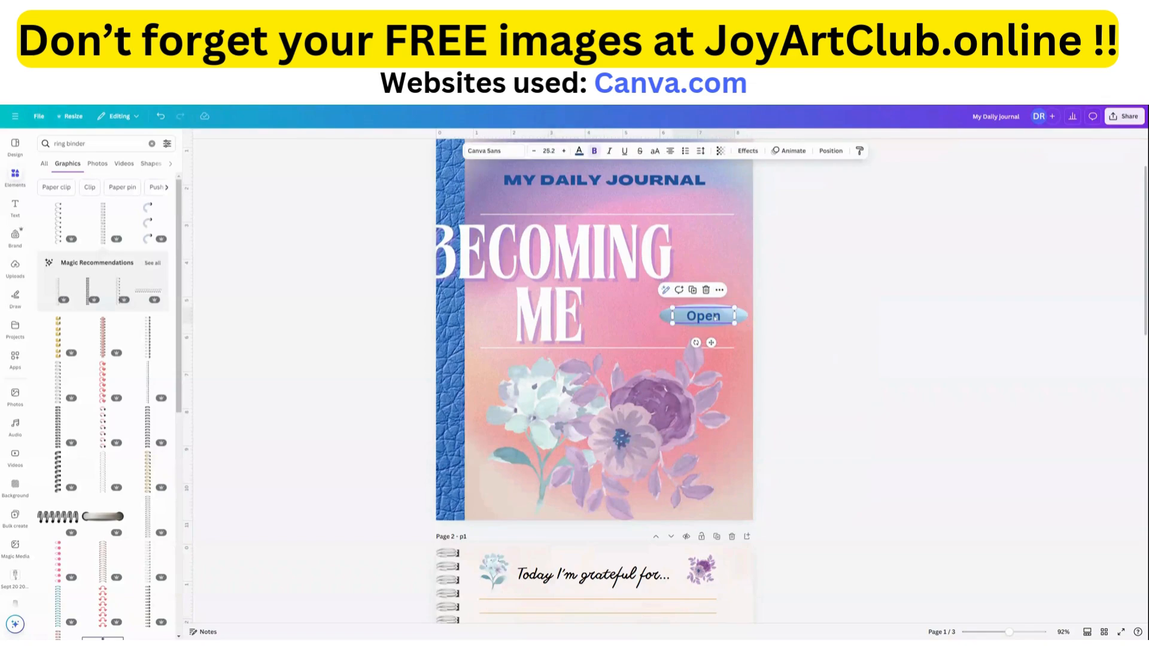
{"action": "left_click", "coordinate": [730, 289]}
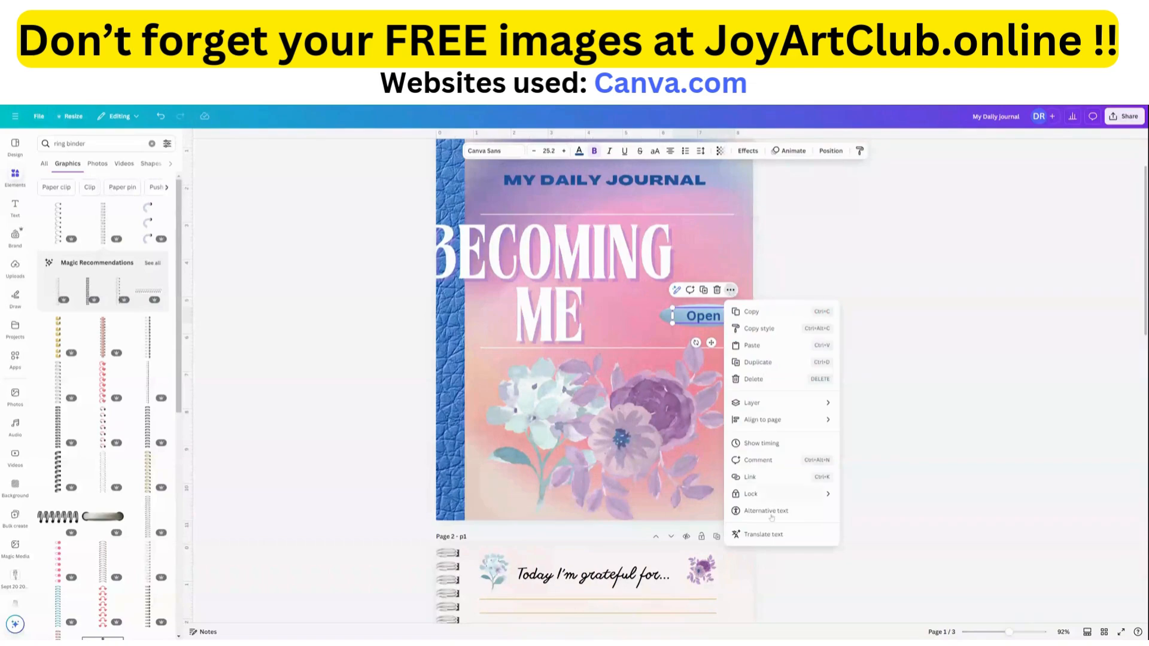
{"action": "left_click", "coordinate": [760, 477]}
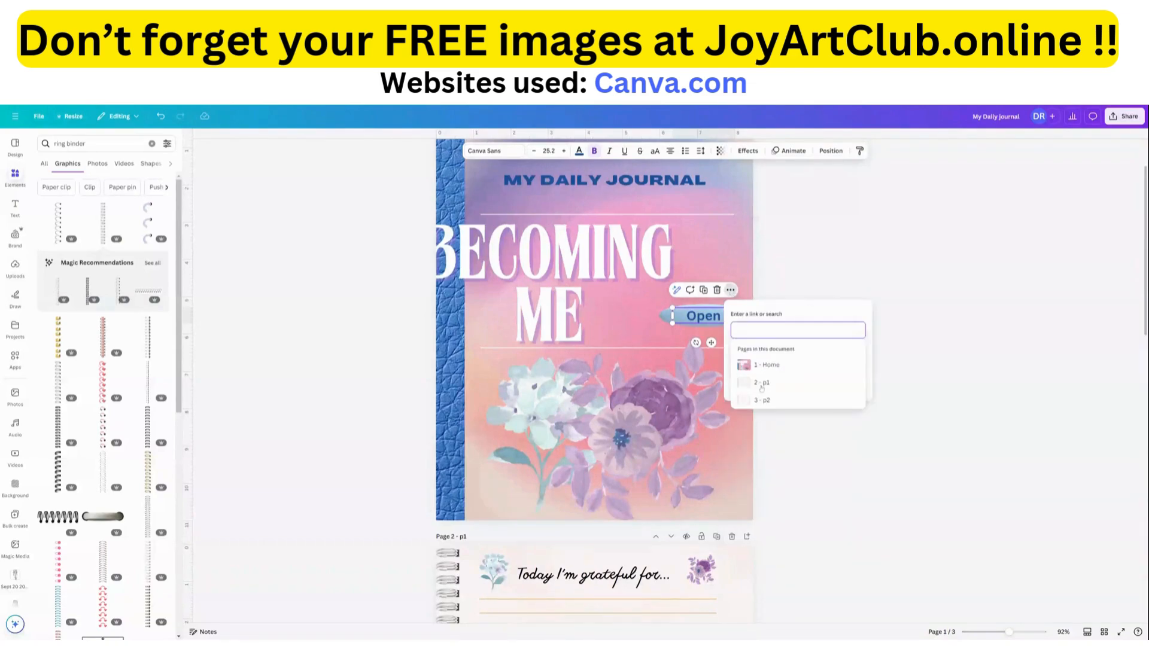
{"action": "left_click", "coordinate": [761, 383]}
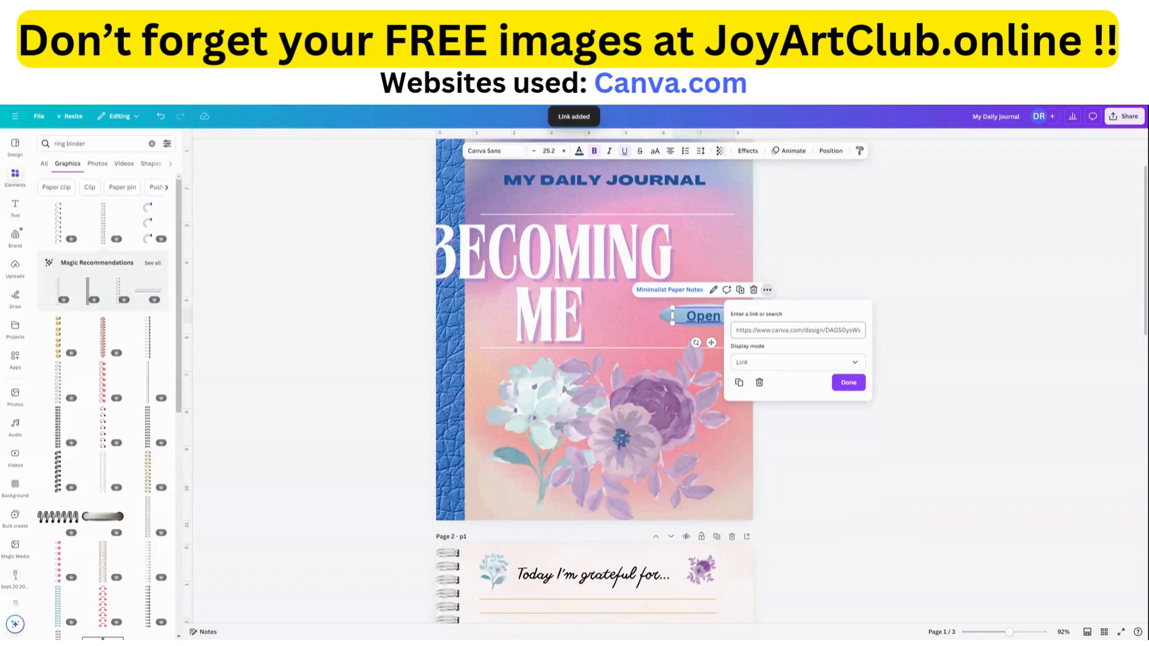
{"action": "triple_click", "coordinate": [797, 330]}
{"action": "key", "text": "BackSpace"}
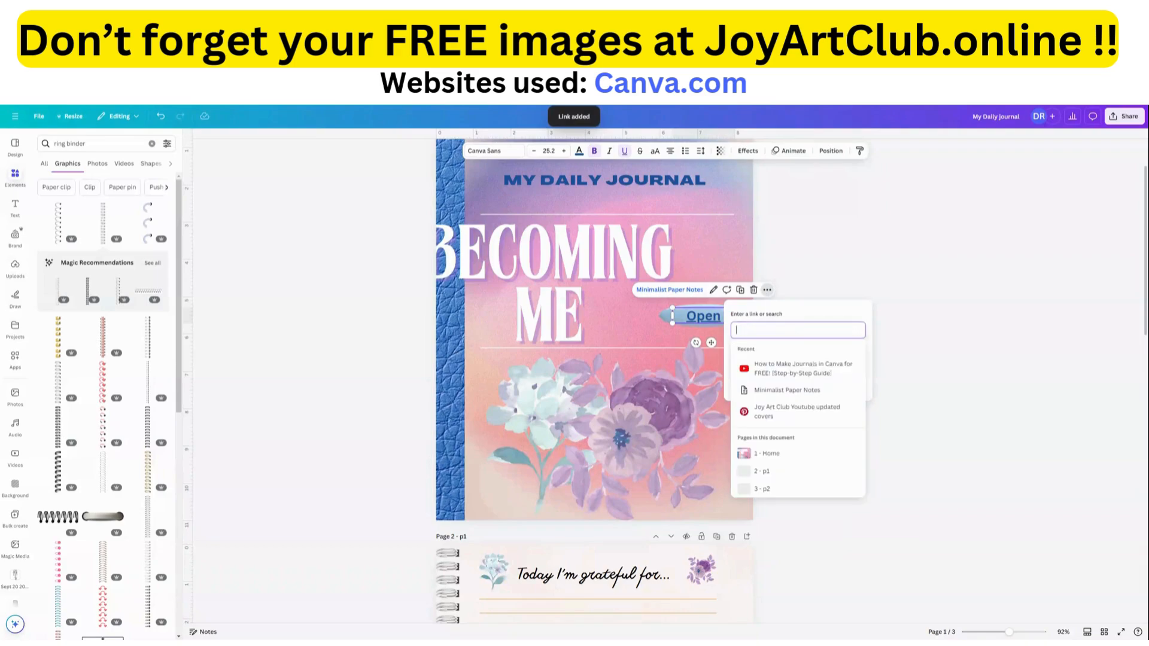
{"action": "left_click", "coordinate": [820, 315]}
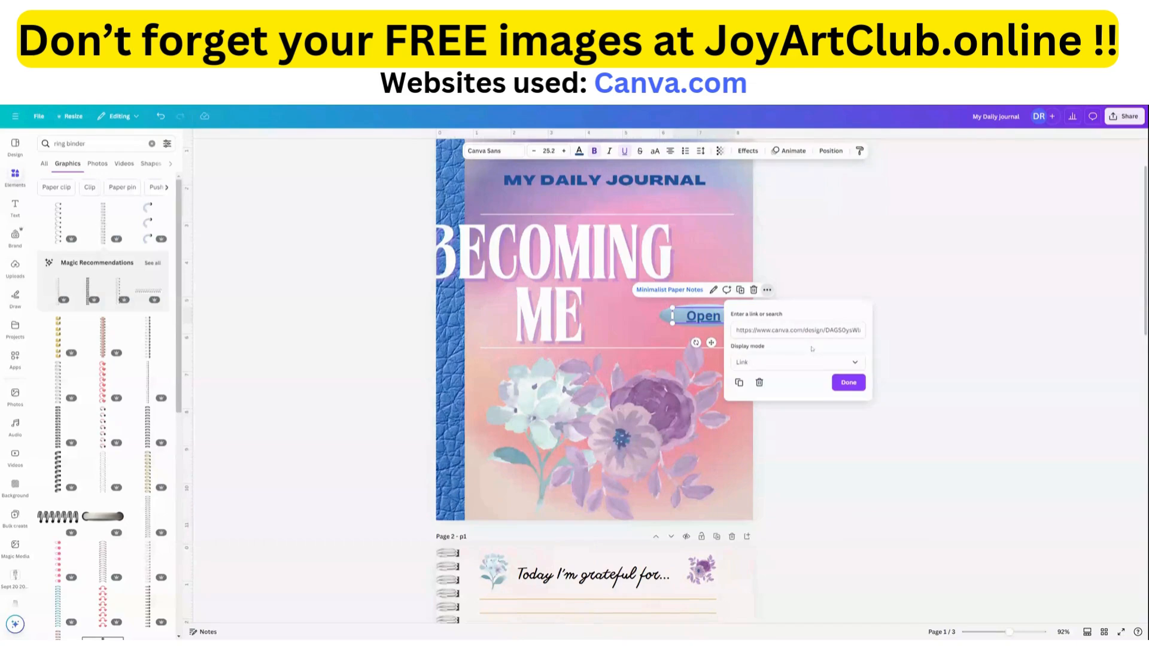
{"action": "left_click", "coordinate": [807, 330]}
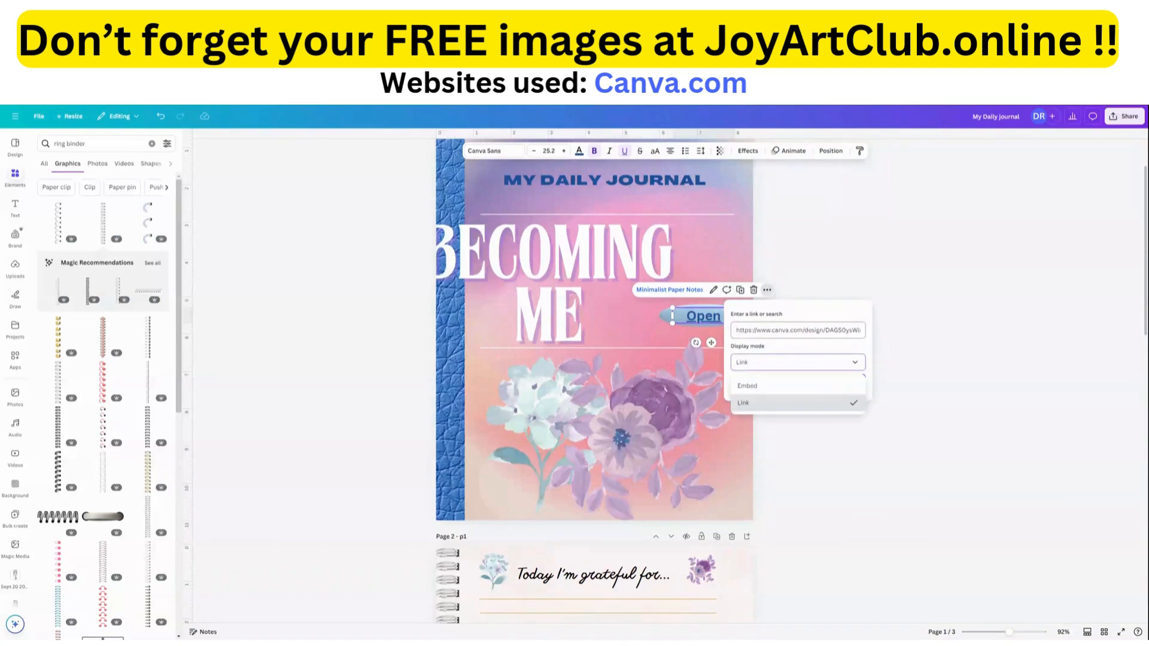
{"action": "triple_click", "coordinate": [806, 330]}
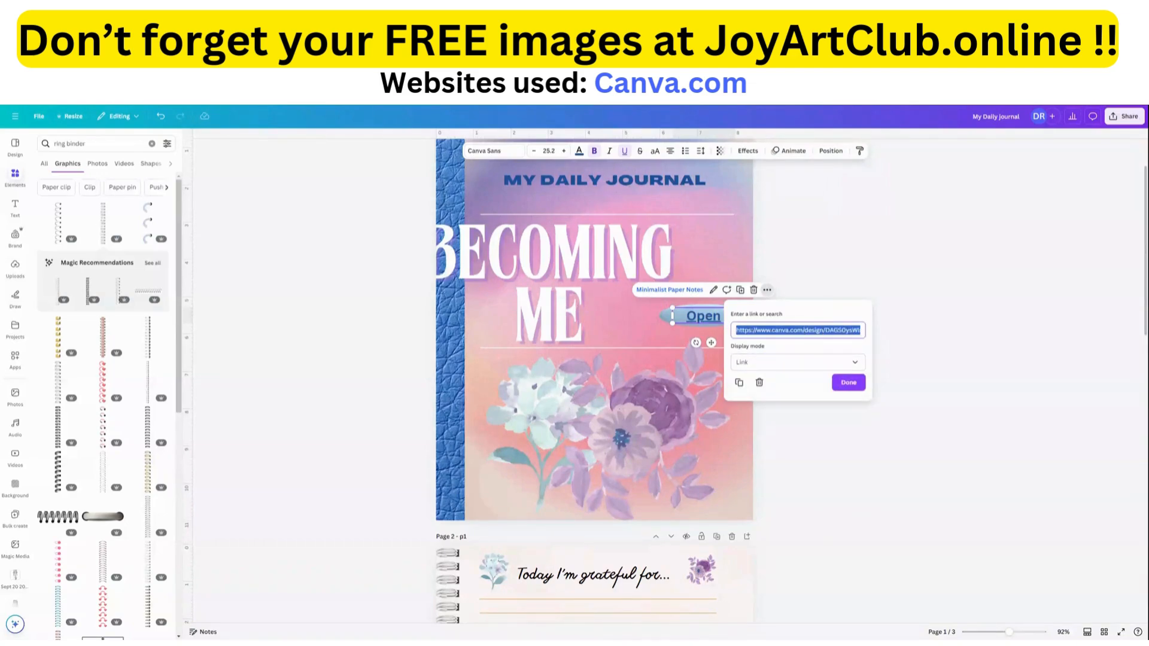
{"action": "key", "text": "BackSpace"}
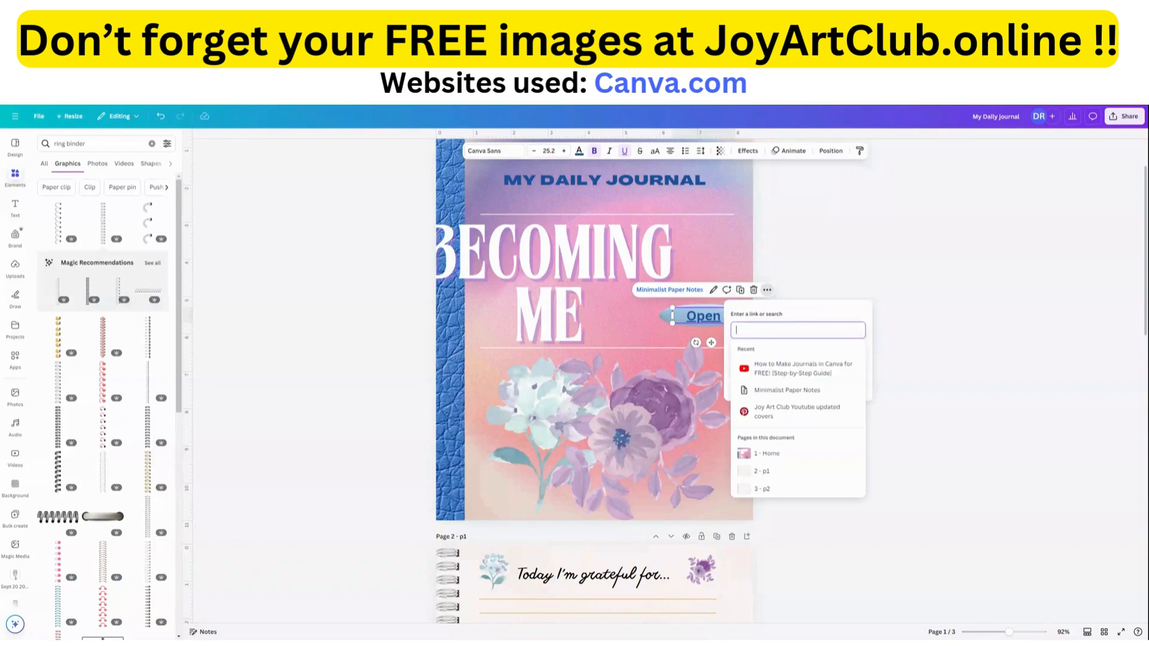
{"action": "left_click", "coordinate": [762, 471]}
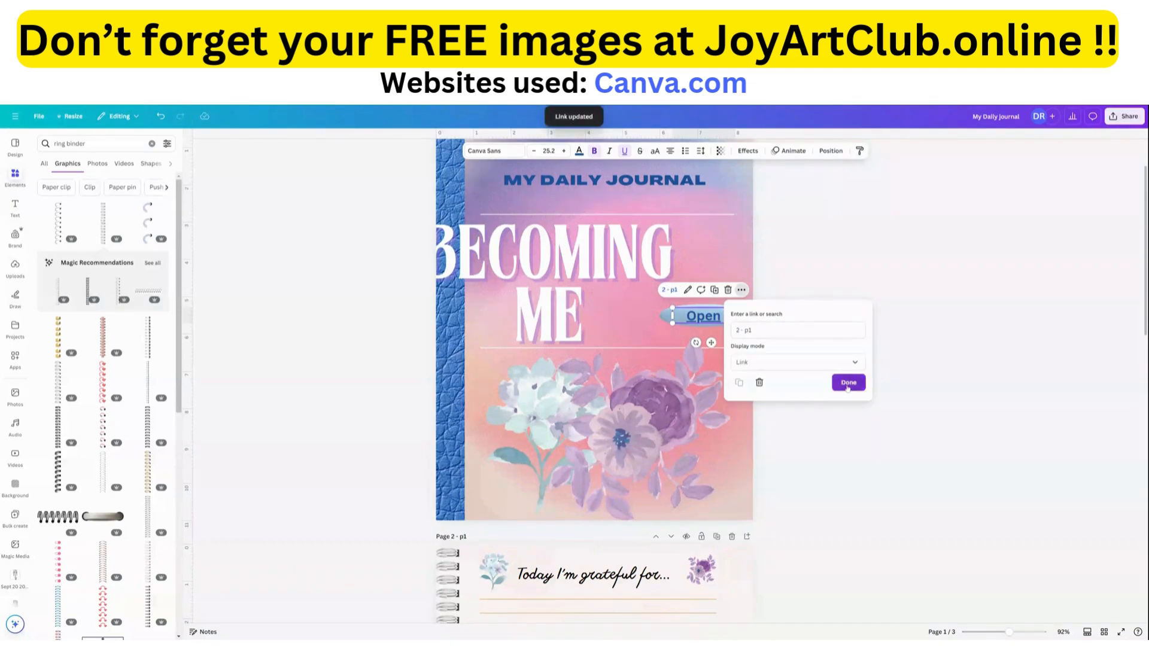
{"action": "left_click", "coordinate": [848, 382]}
Move the "BECOMING ME" title back to the right so it sits between the cover's horizontal lines, clear of the blue spine.
{"action": "left_click", "coordinate": [845, 357]}
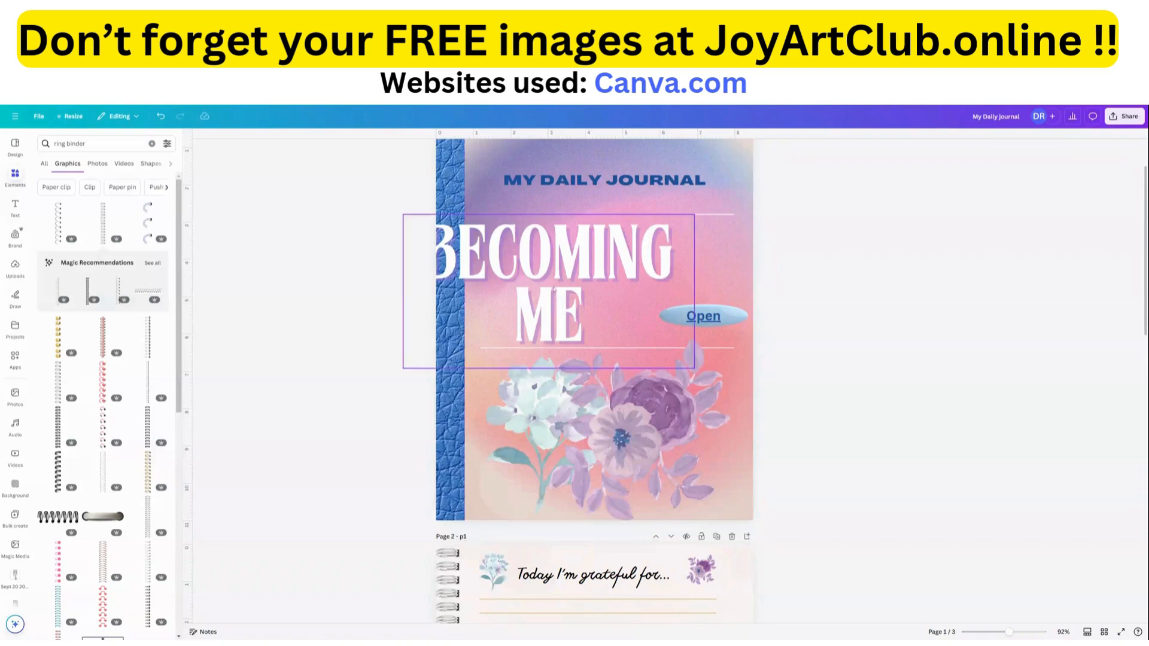
{"action": "left_click_drag", "start_coordinate": [552, 270], "coordinate": [610, 268]}
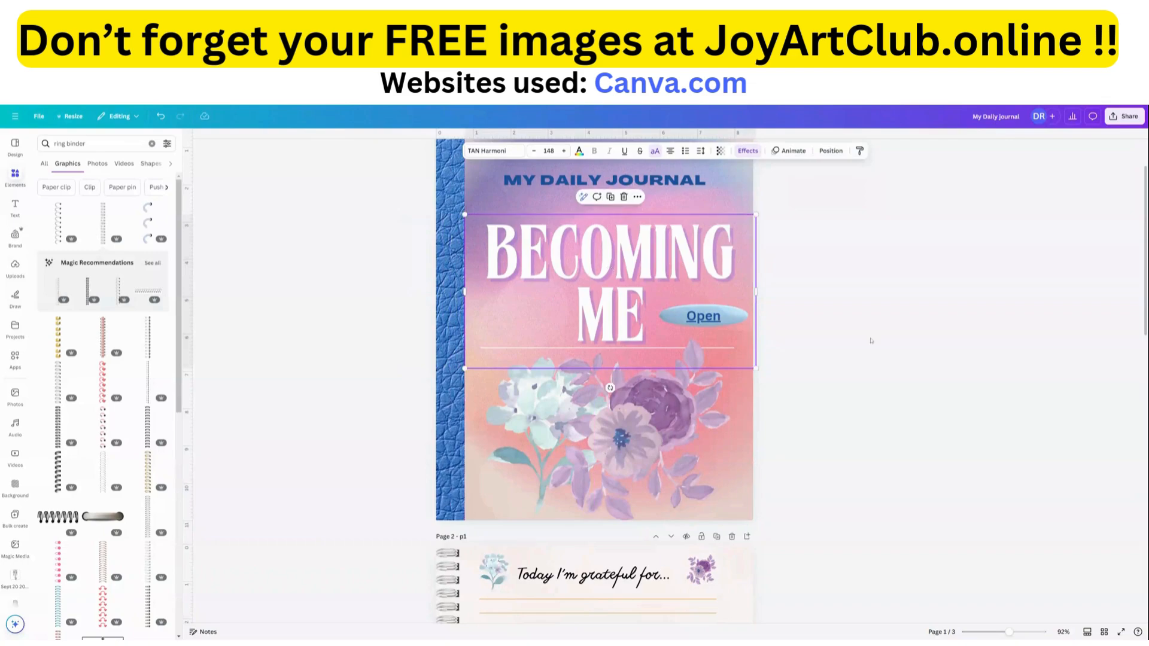
{"action": "left_click", "coordinate": [898, 346]}
Search the element graphics for "home" and add the black house with a heart cutout to page 2.
{"action": "scroll", "coordinate": [889, 350], "scroll_direction": "down", "scroll_amount": 5}
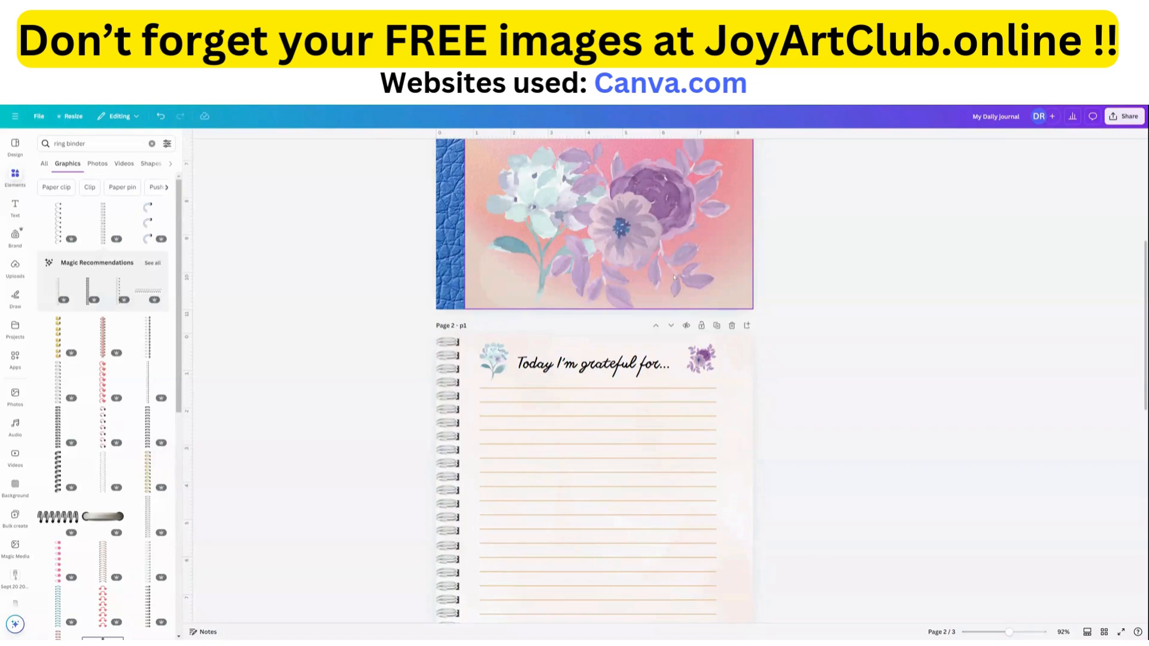
{"action": "left_click", "coordinate": [16, 178]}
{"action": "left_click_drag", "start_coordinate": [88, 148], "coordinate": [53, 147]}
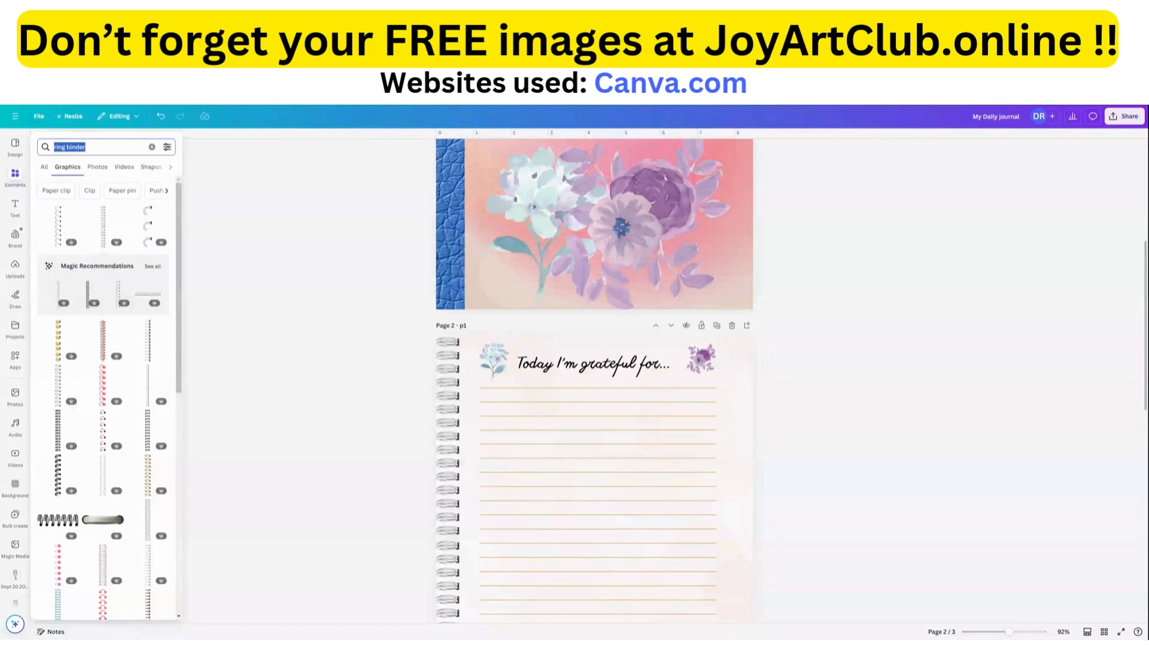
{"action": "type", "text": "home"}
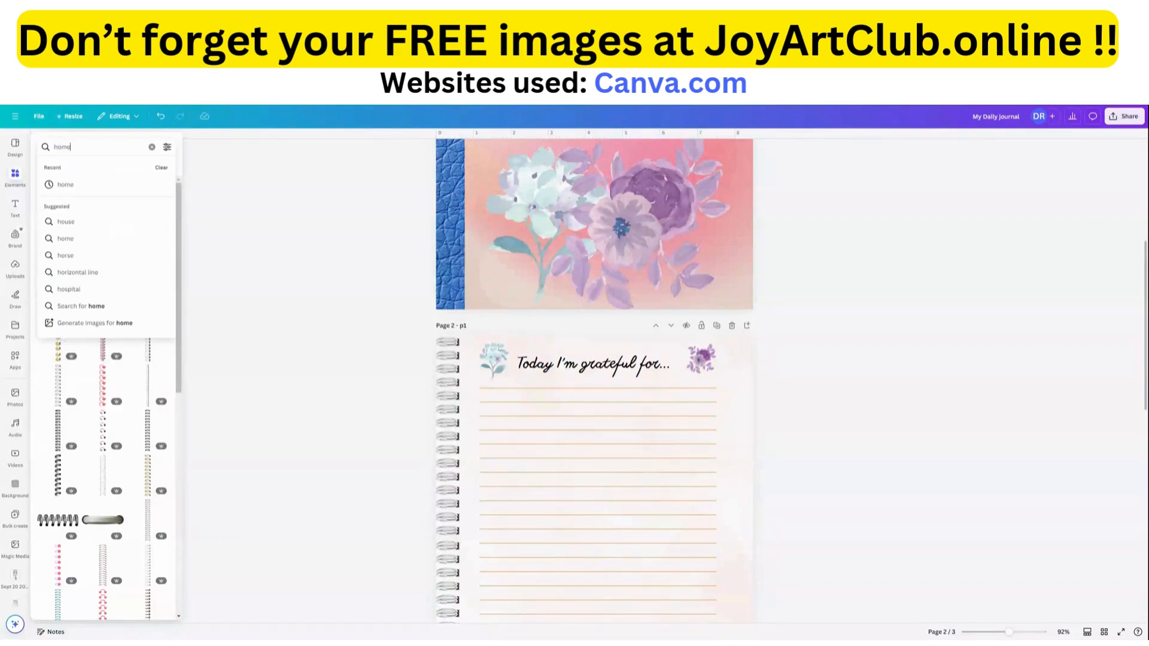
{"action": "key", "text": "Return"}
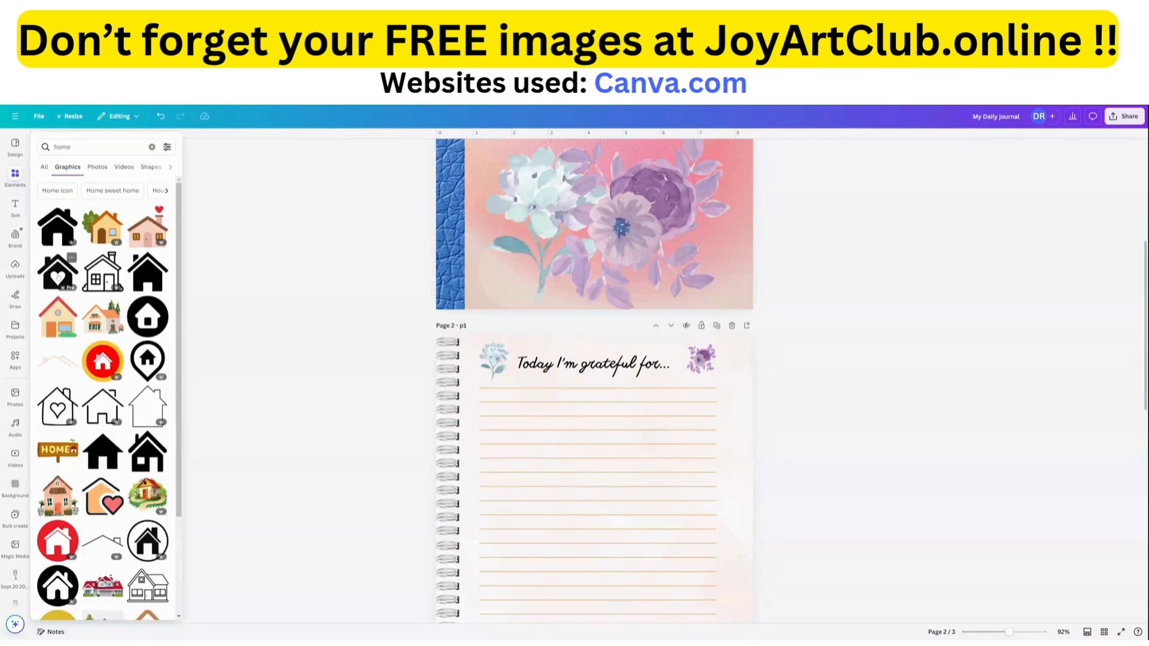
{"action": "left_click", "coordinate": [58, 272]}
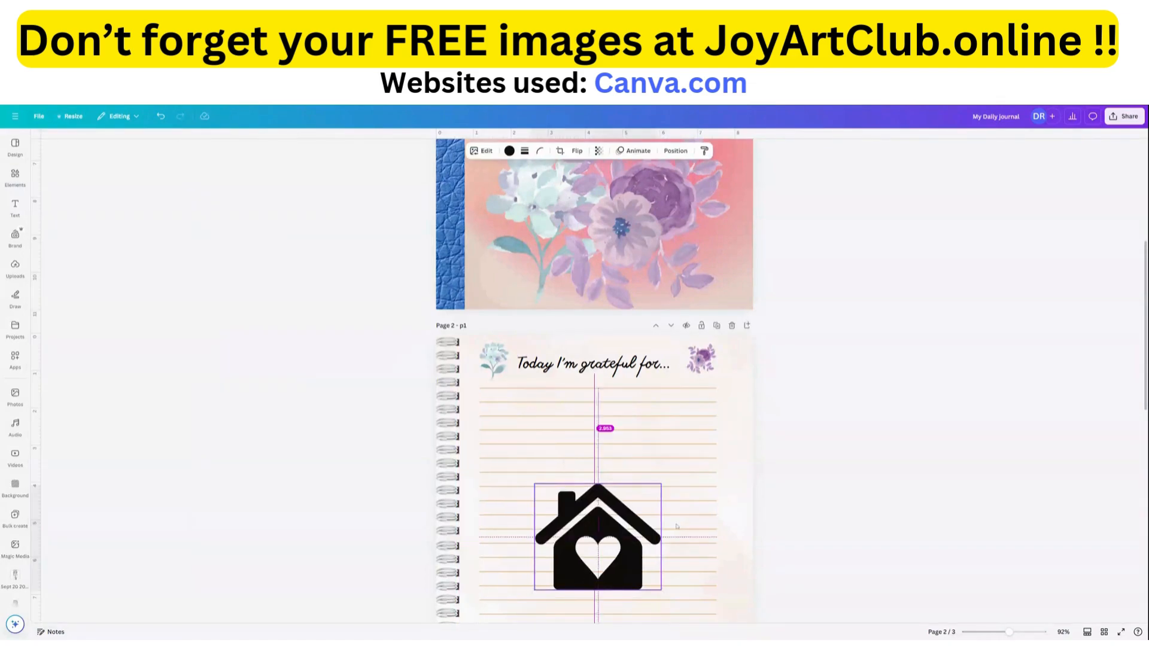
Shrink the house icon into the right margin of page 2 beside the first lines and color it the document's purple.
{"action": "left_click_drag", "start_coordinate": [551, 556], "coordinate": [673, 444]}
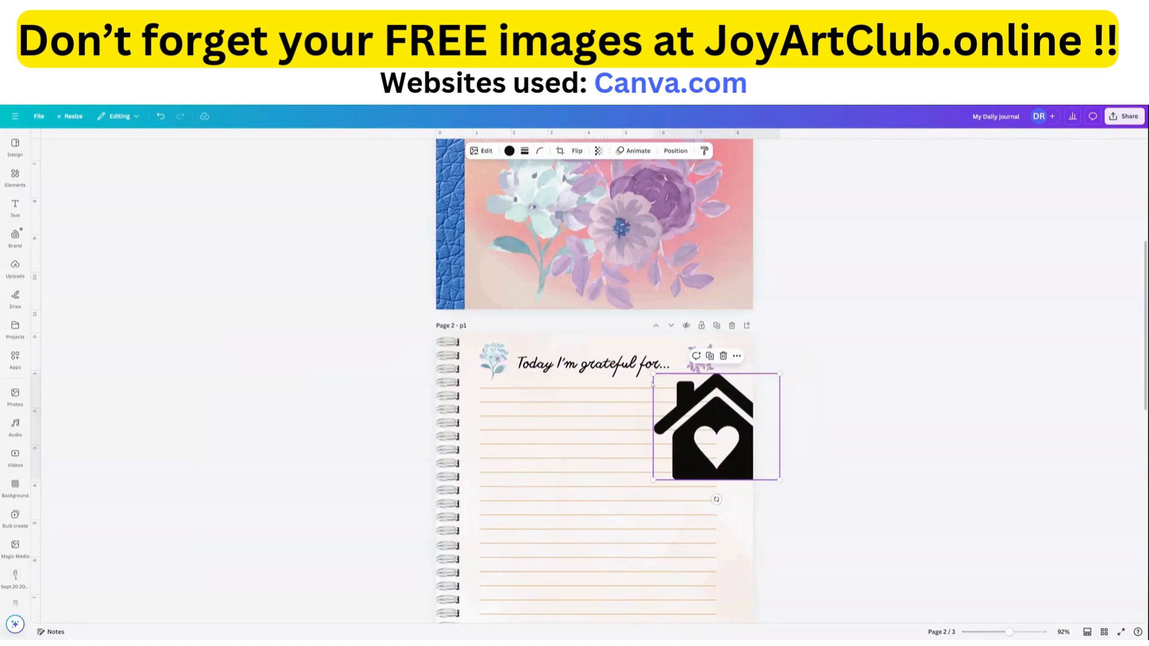
{"action": "left_click_drag", "start_coordinate": [653, 374], "coordinate": [730, 402]}
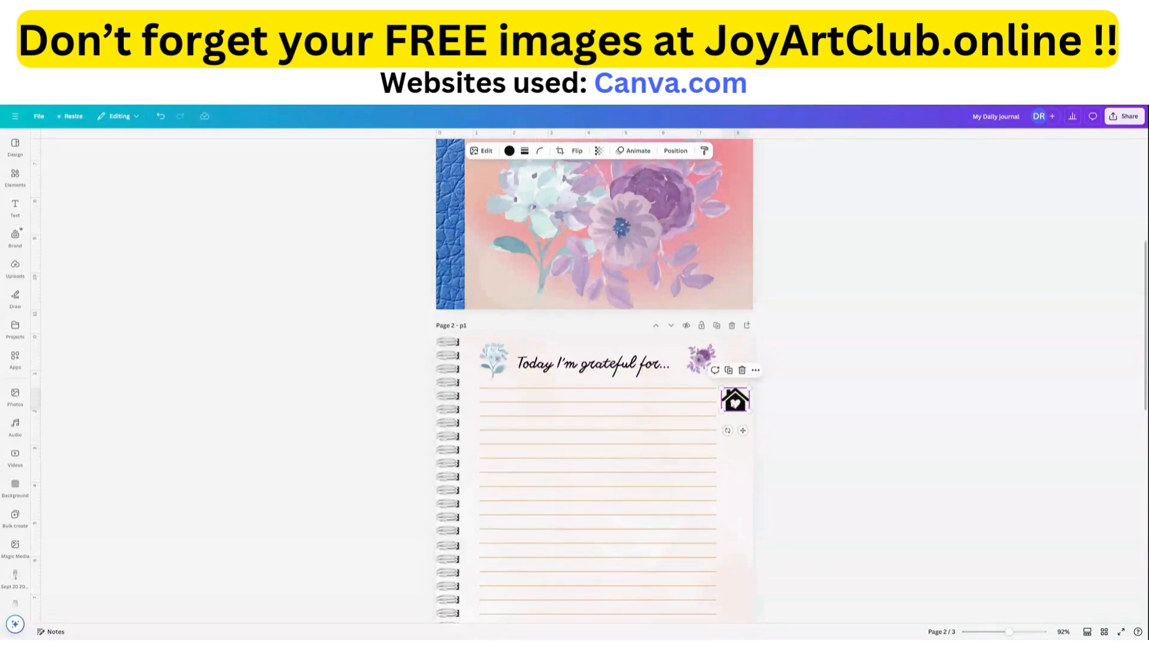
{"action": "left_click", "coordinate": [509, 152]}
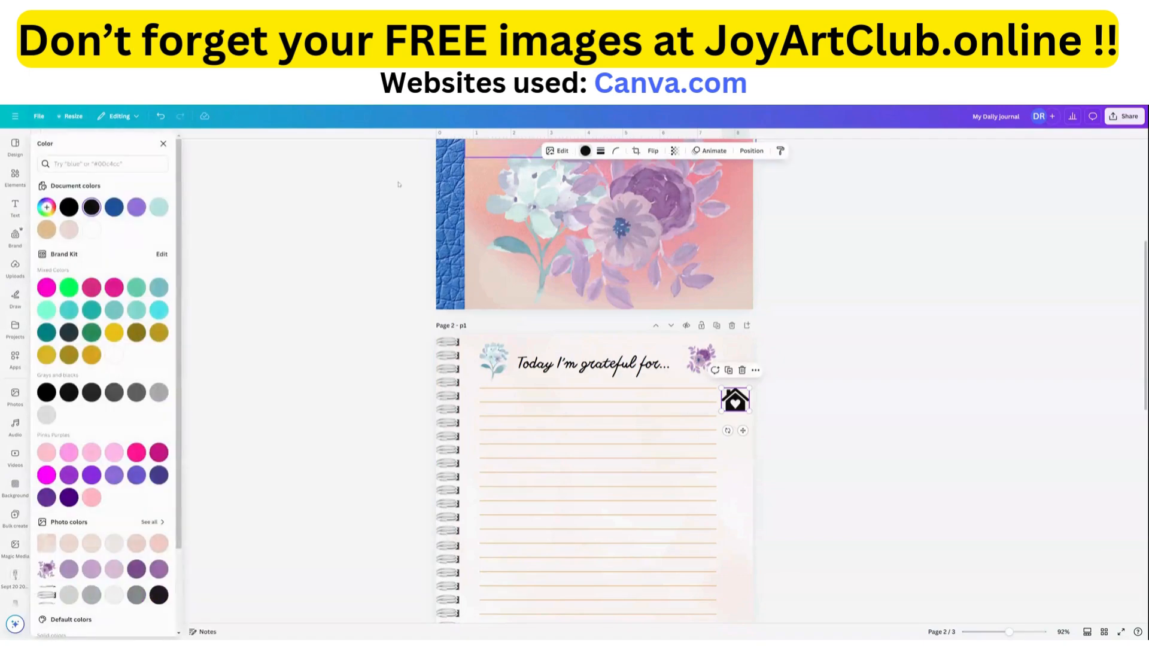
{"action": "left_click", "coordinate": [136, 207]}
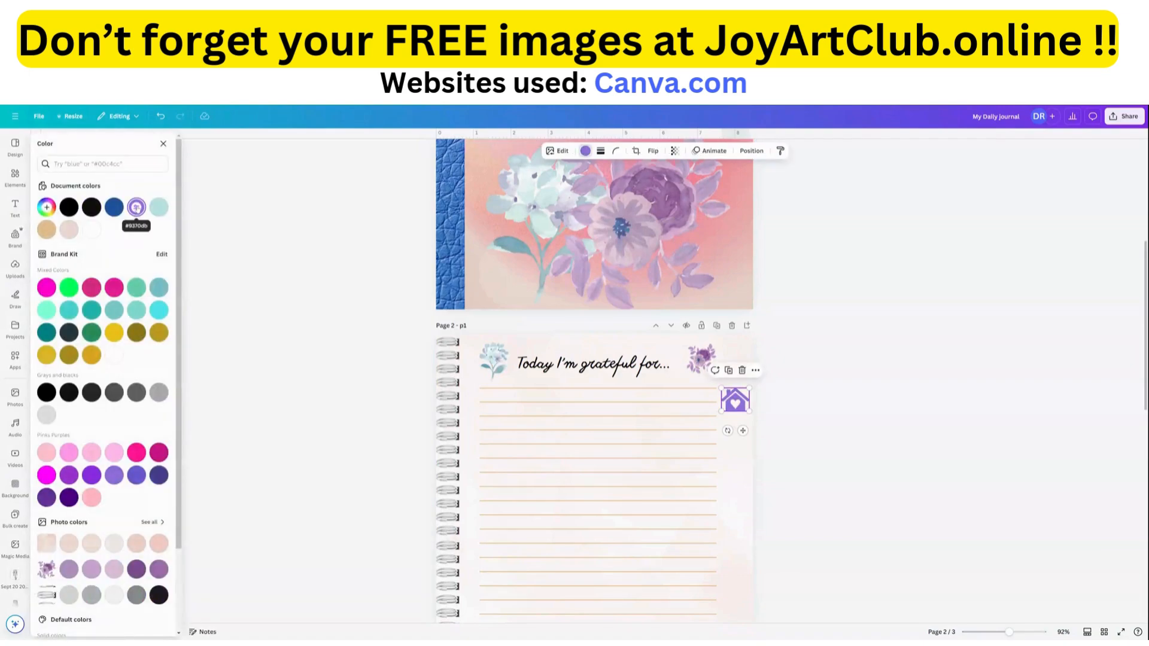
Recolor the "Today I'm grateful for..." title on page 2 with the document's dark blue.
{"action": "left_click", "coordinate": [606, 368]}
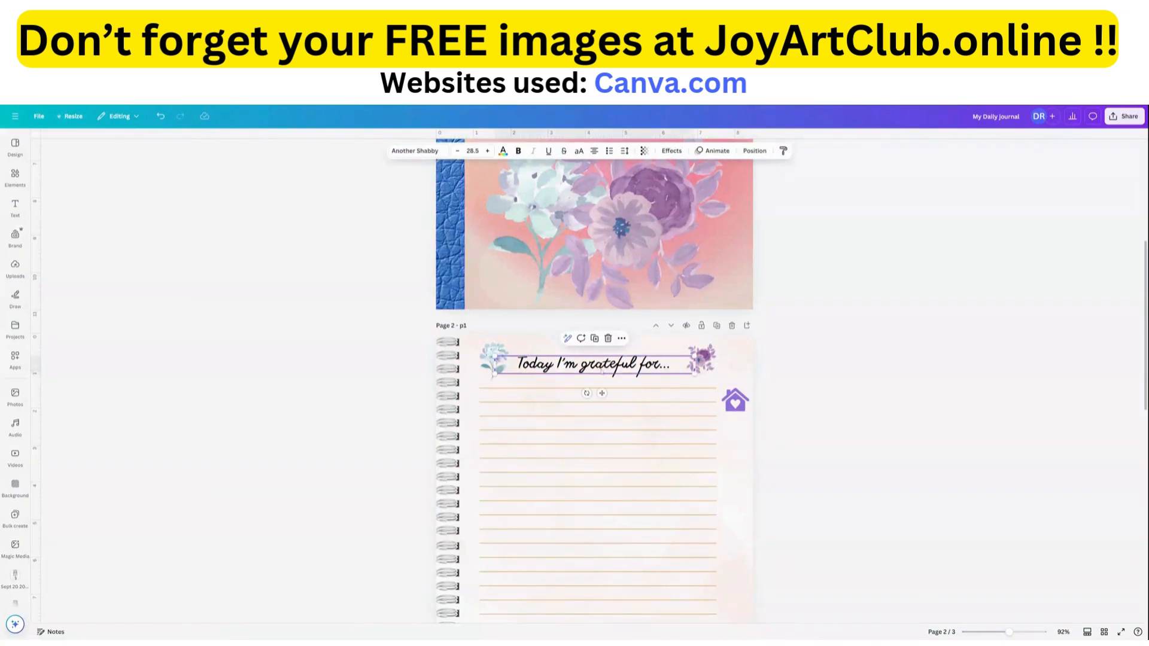
{"action": "left_click", "coordinate": [502, 151]}
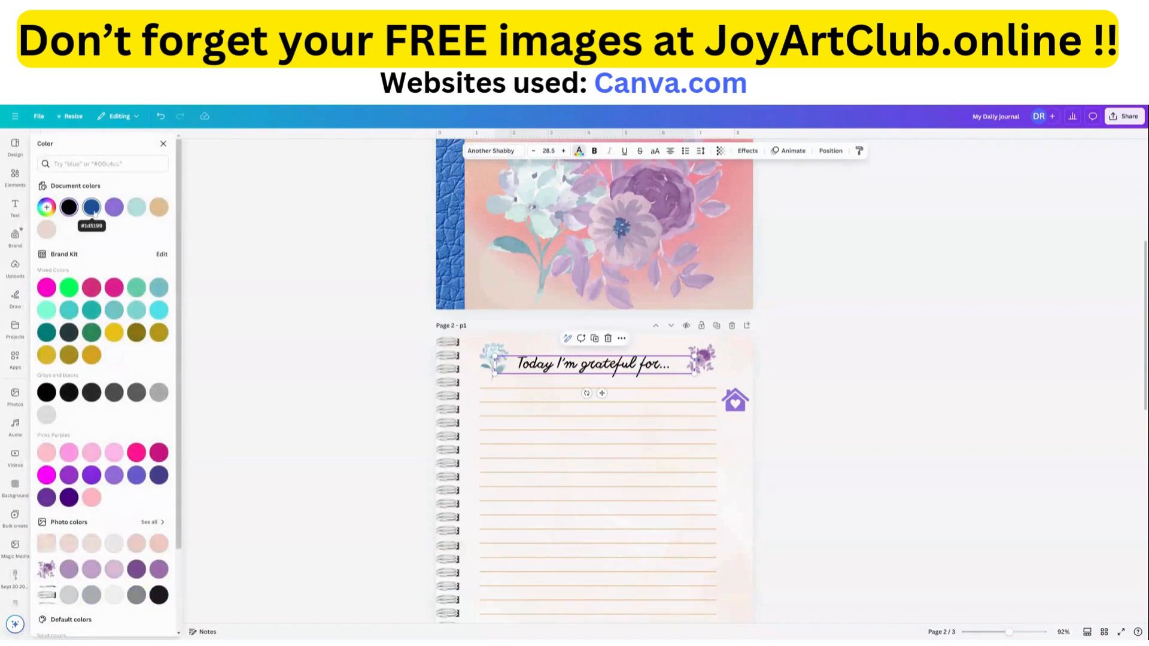
{"action": "left_click", "coordinate": [92, 207]}
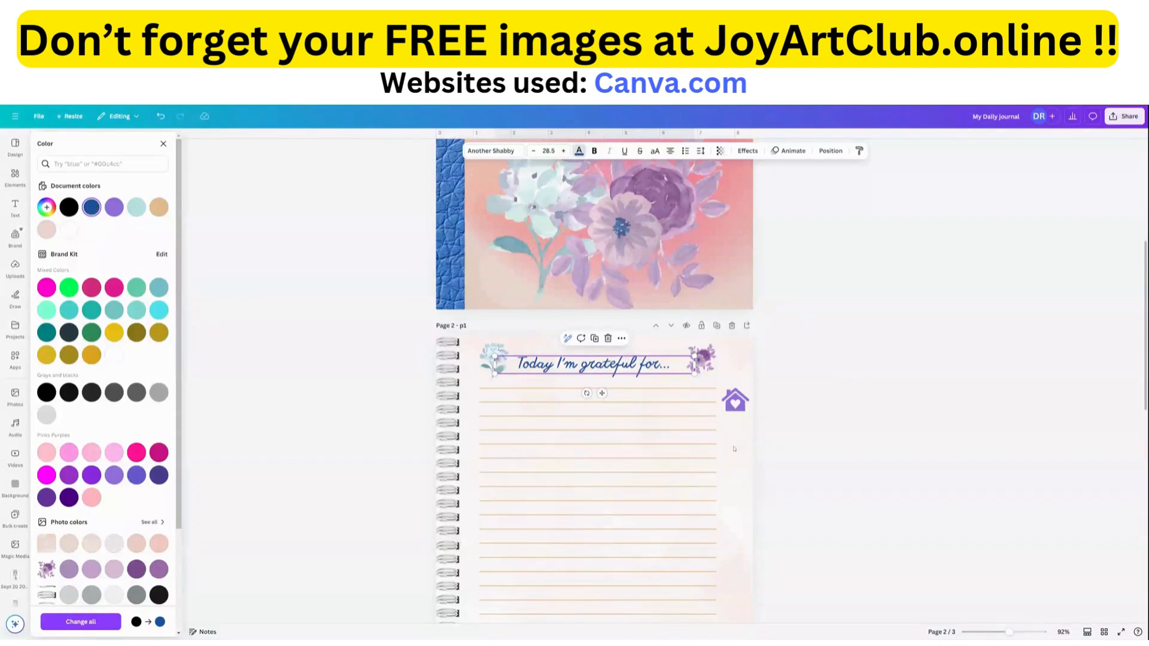
Replace the title text on page 3 with "My Favorite Affirmations".
{"action": "scroll", "coordinate": [730, 450], "scroll_direction": "down", "scroll_amount": 5}
{"action": "scroll", "coordinate": [731, 450], "scroll_direction": "up", "scroll_amount": 5}
{"action": "scroll", "coordinate": [596, 588], "scroll_direction": "down", "scroll_amount": 3}
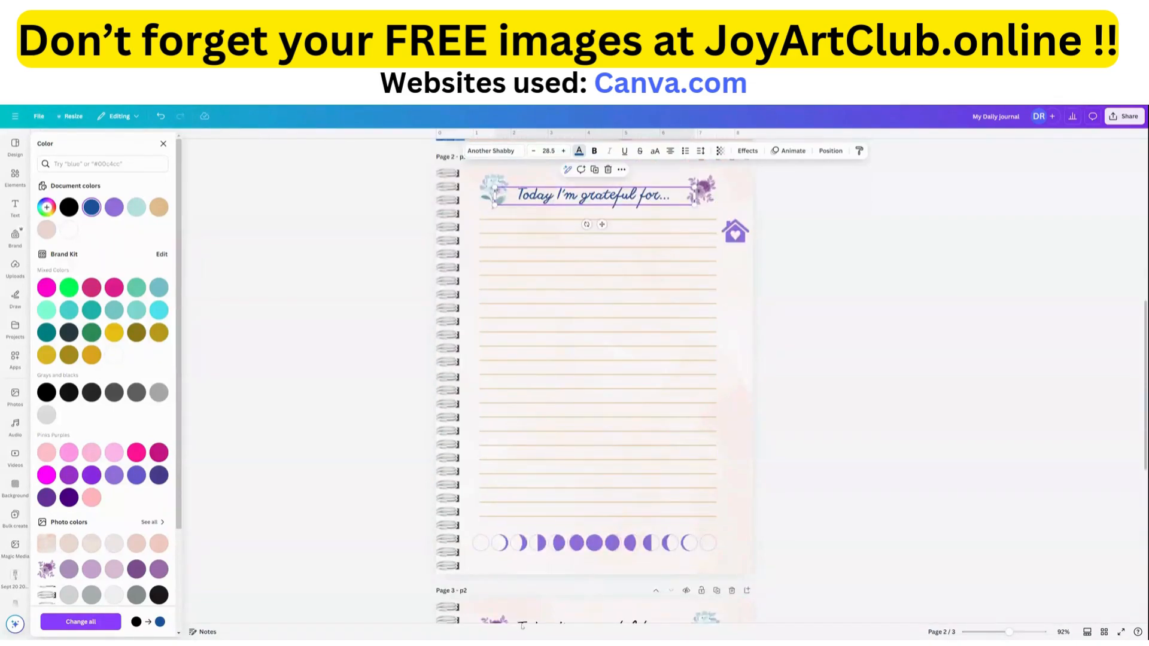
{"action": "scroll", "coordinate": [536, 599], "scroll_direction": "down", "scroll_amount": 3}
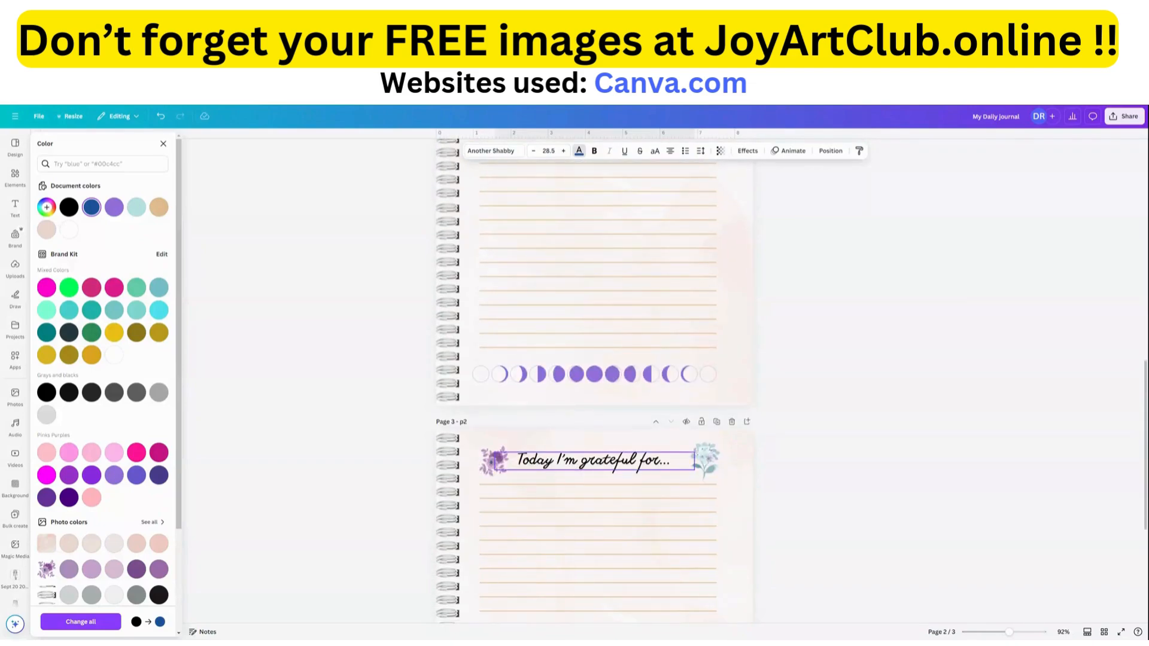
{"action": "double_click", "coordinate": [594, 461]}
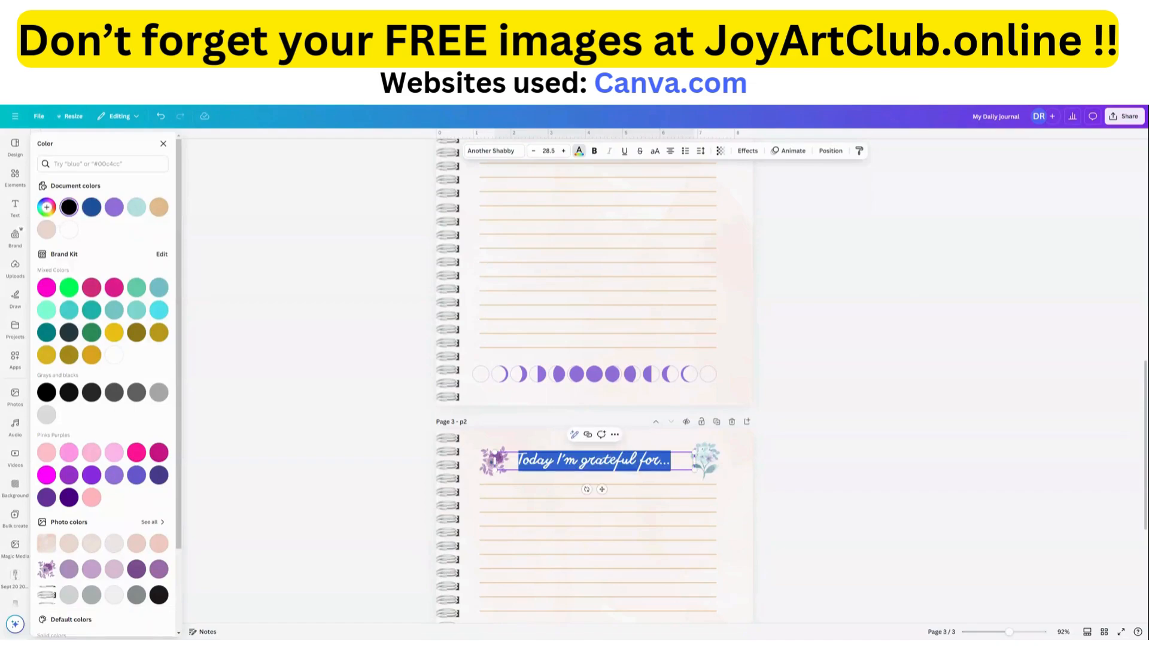
{"action": "type", "text": "Affirmat"}
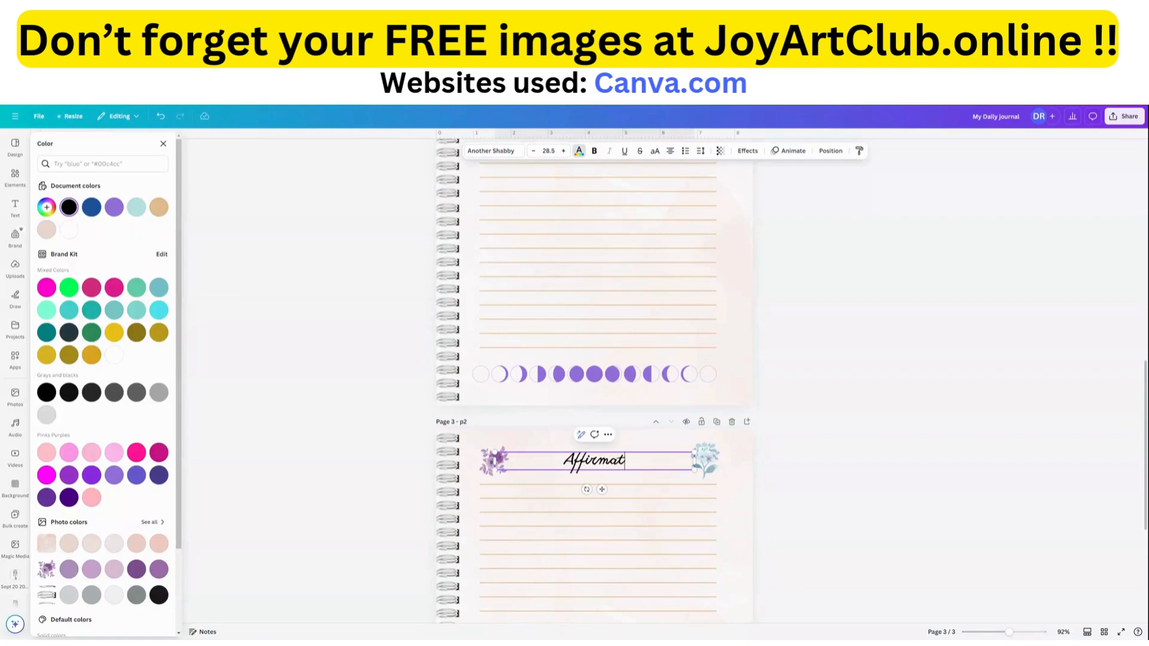
{"action": "type", "text": "ions"}
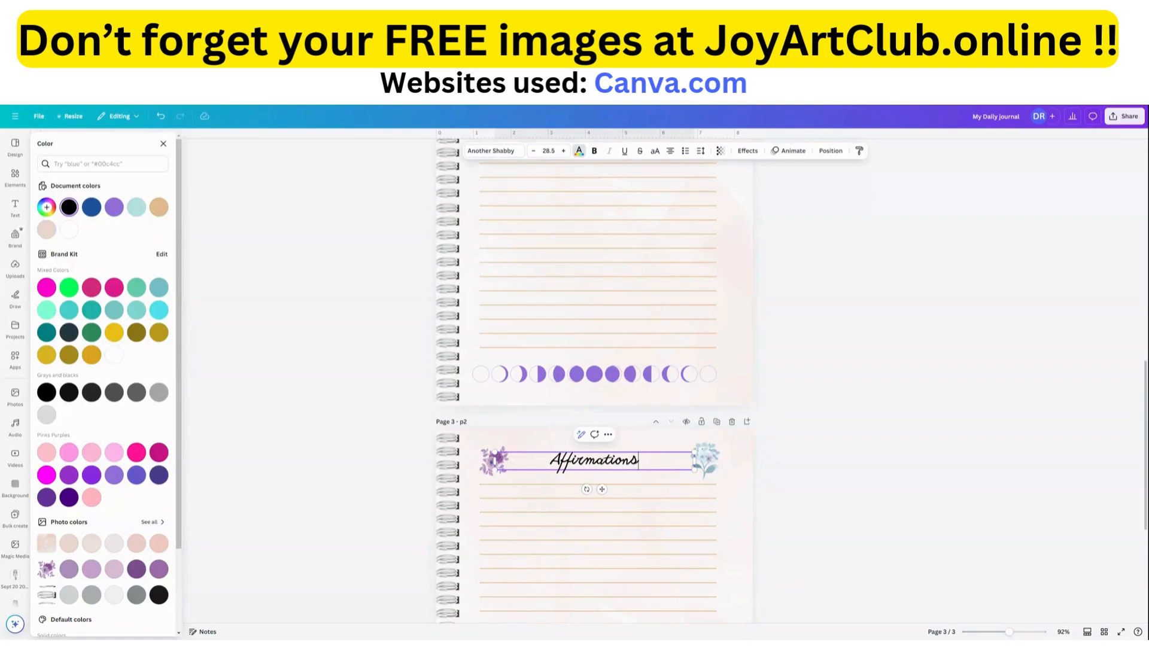
{"action": "left_click", "coordinate": [551, 461]}
{"action": "type", "text": "My F"}
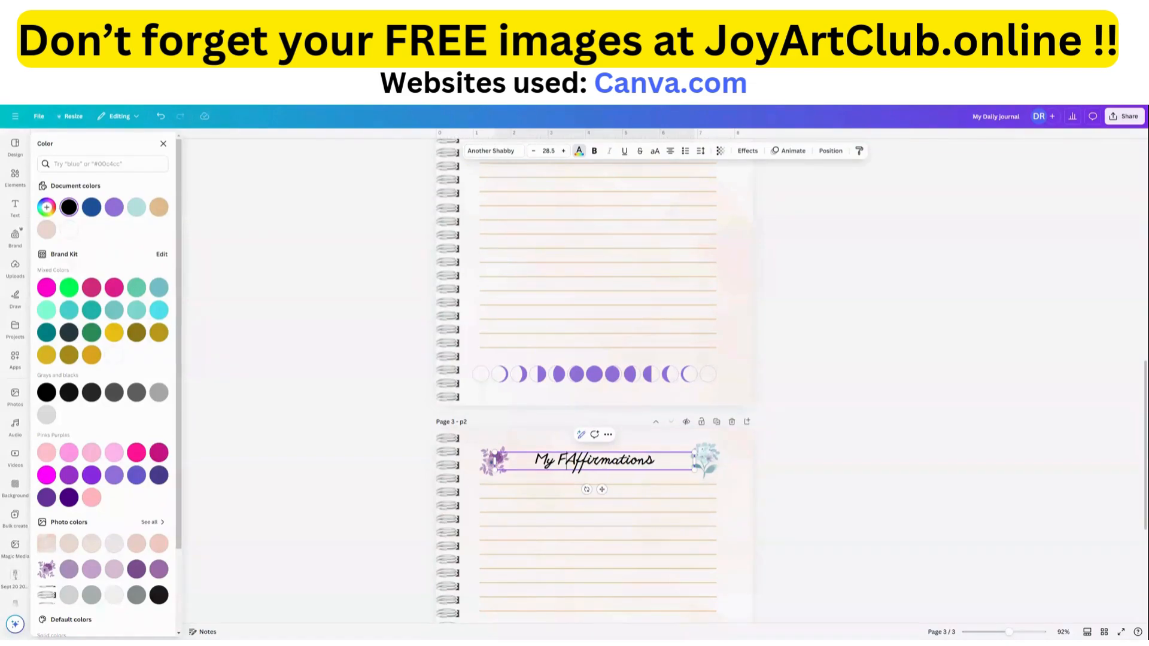
{"action": "type", "text": "avorite"}
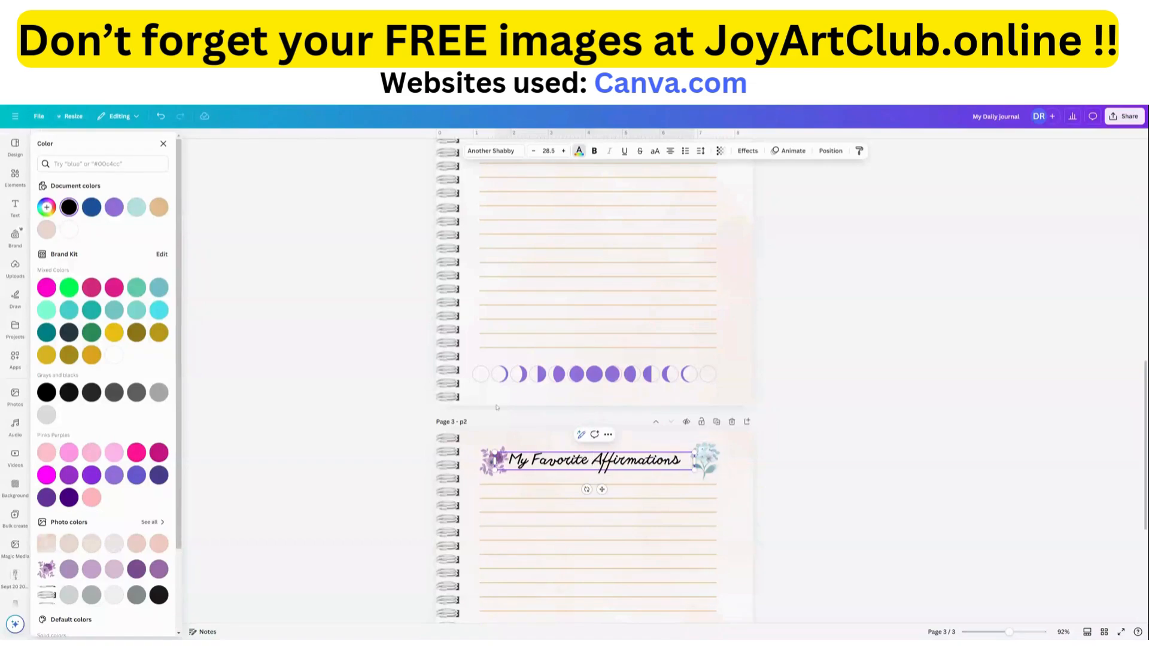
{"action": "left_click", "coordinate": [462, 429]}
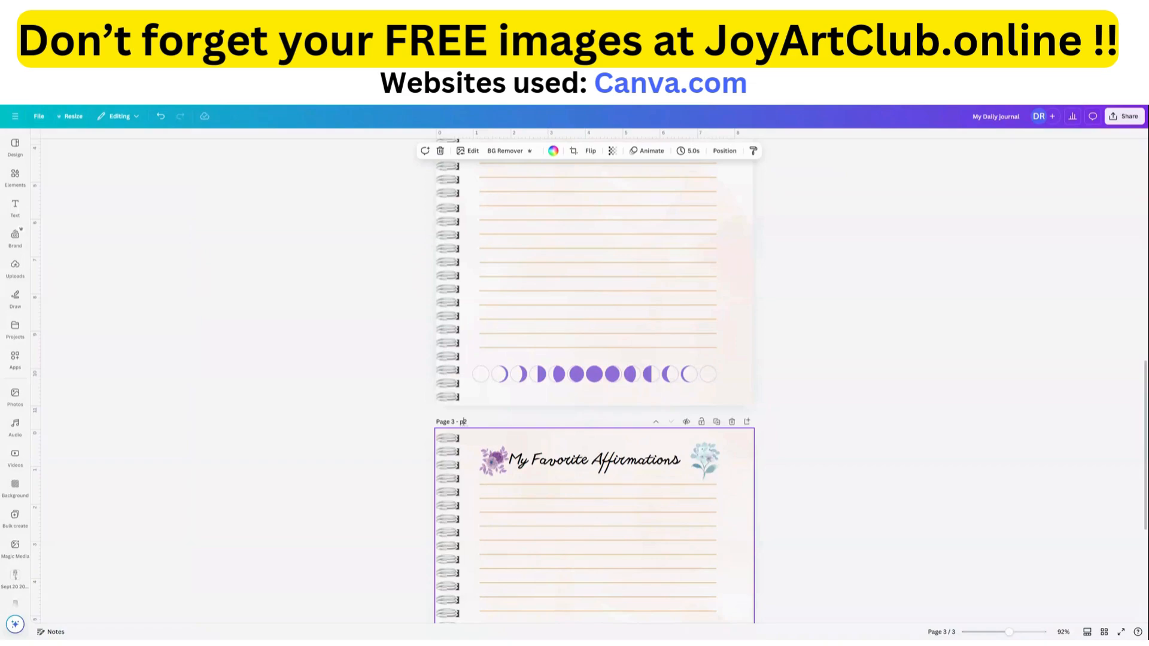
Rename page 3 from its page label as "Affirmations".
{"action": "double_click", "coordinate": [463, 422]}
{"action": "type", "text": "Affirmations"}
{"action": "scroll", "coordinate": [496, 413], "scroll_direction": "up", "scroll_amount": 10}
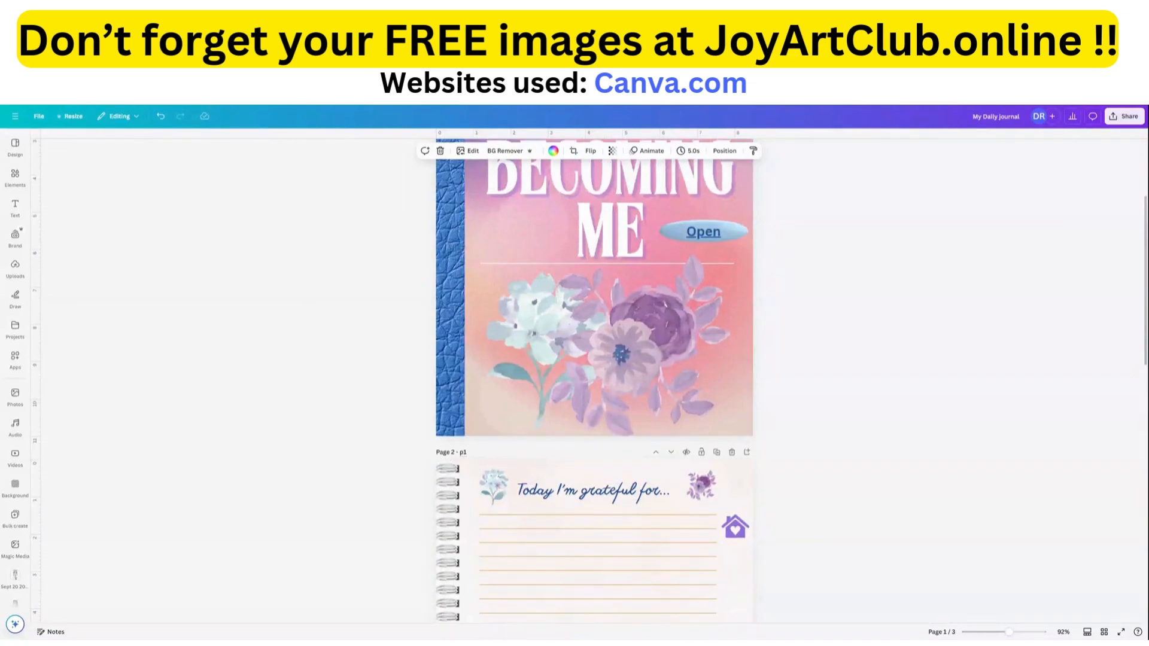
{"action": "scroll", "coordinate": [467, 455], "scroll_direction": "down", "scroll_amount": 6}
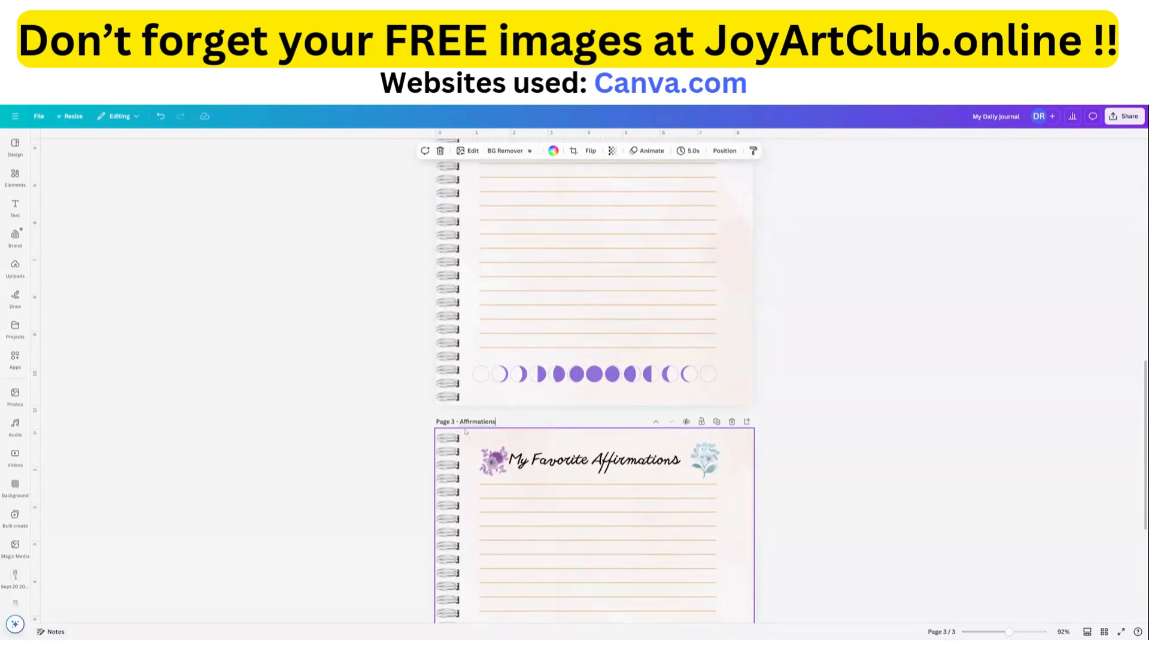
Link the purple house icon on page 2 to the document page "1 - Home".
{"action": "scroll", "coordinate": [495, 422], "scroll_direction": "up", "scroll_amount": 6}
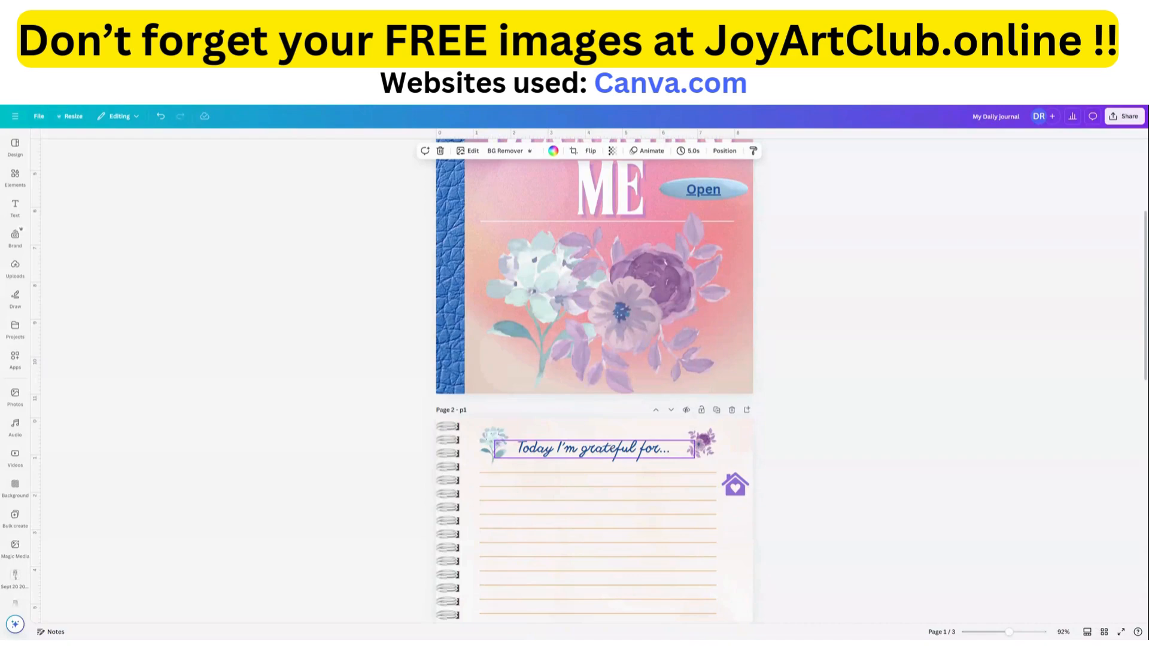
{"action": "scroll", "coordinate": [594, 419], "scroll_direction": "down", "scroll_amount": 1}
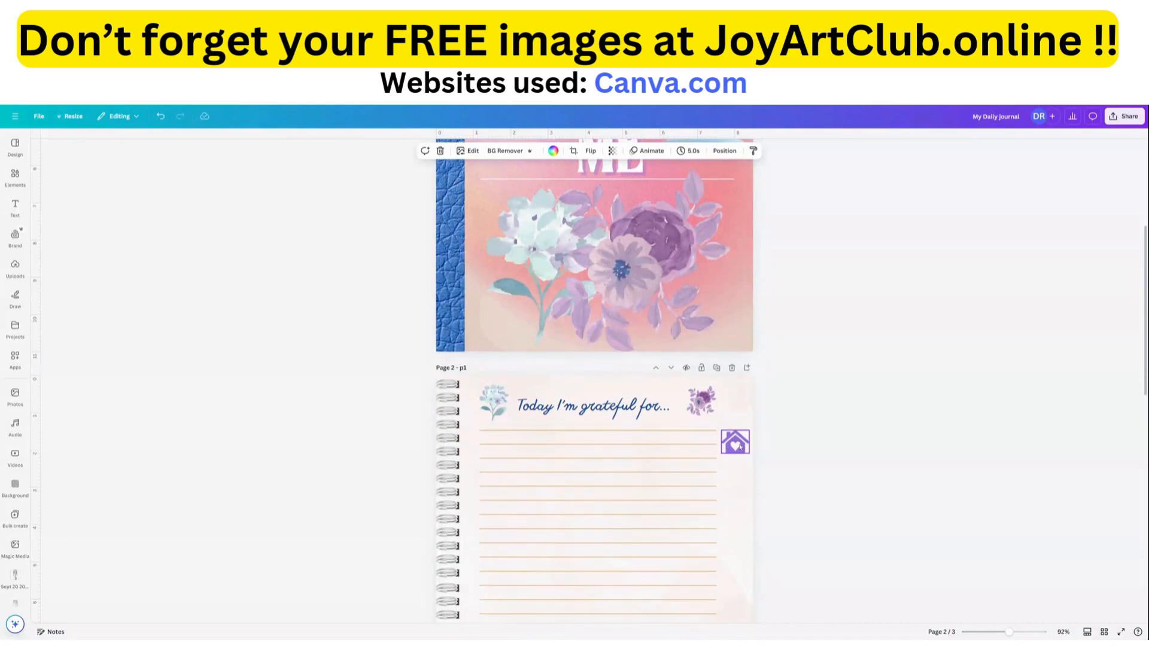
{"action": "left_click", "coordinate": [740, 446]}
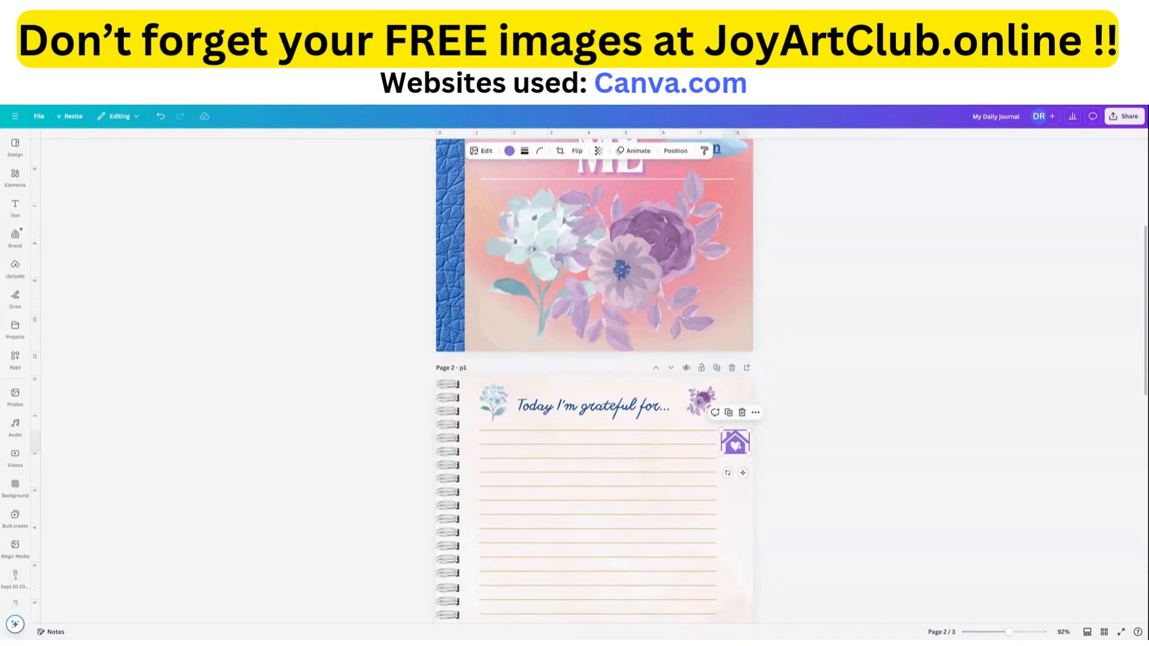
{"action": "left_click", "coordinate": [756, 413]}
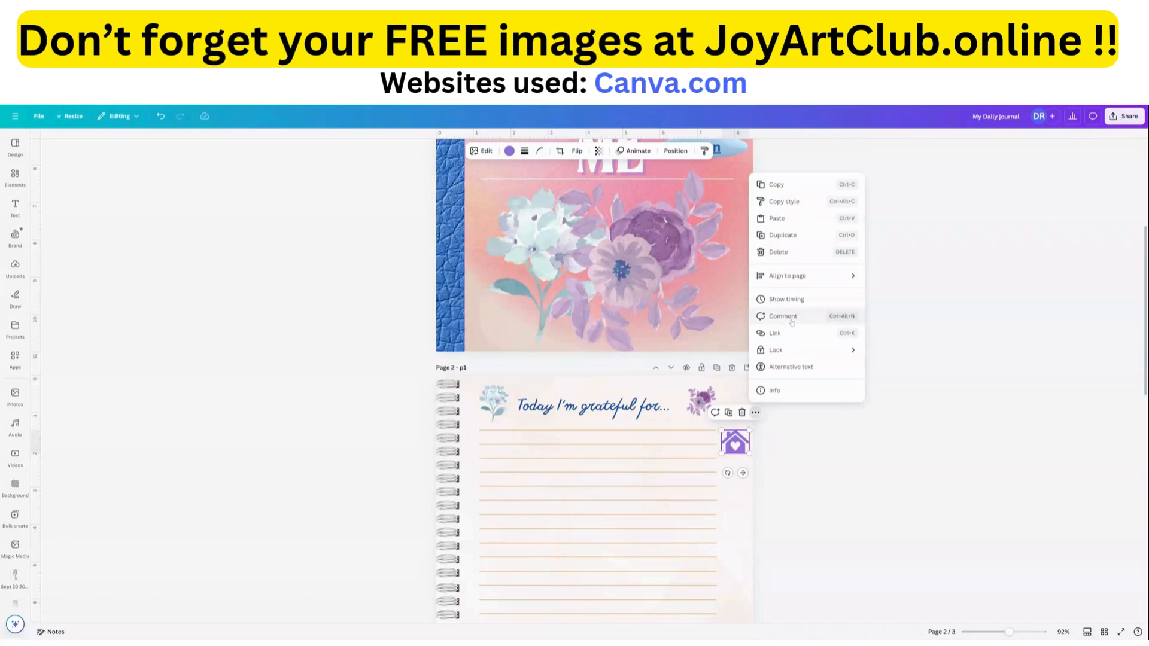
{"action": "left_click", "coordinate": [771, 334]}
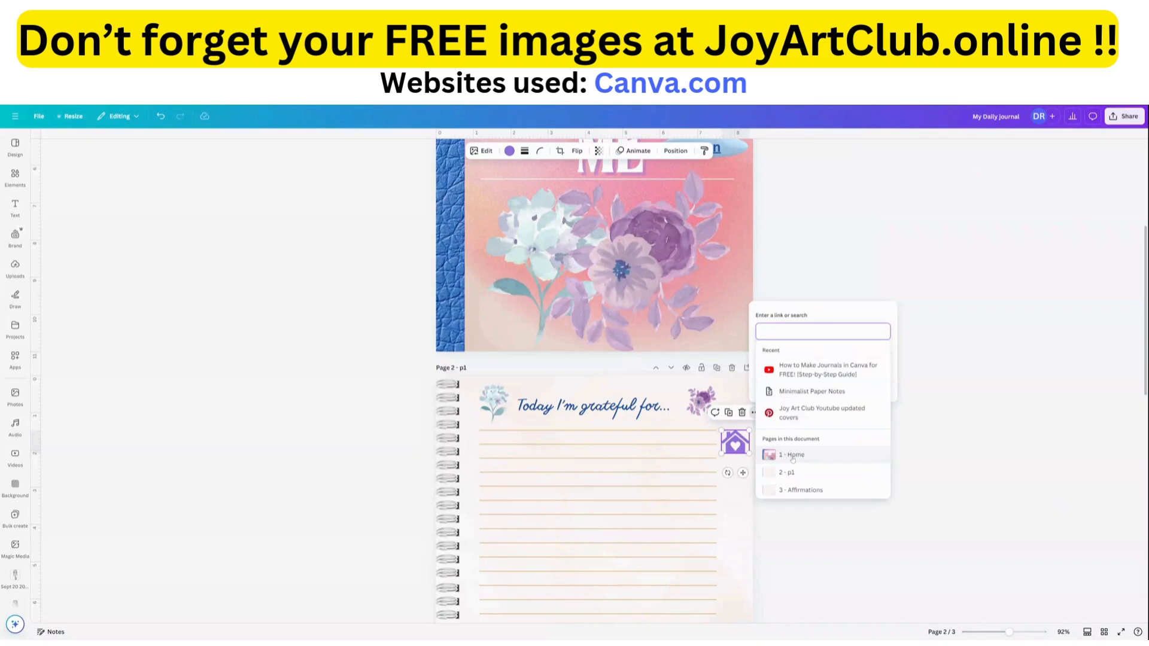
{"action": "left_click", "coordinate": [791, 456]}
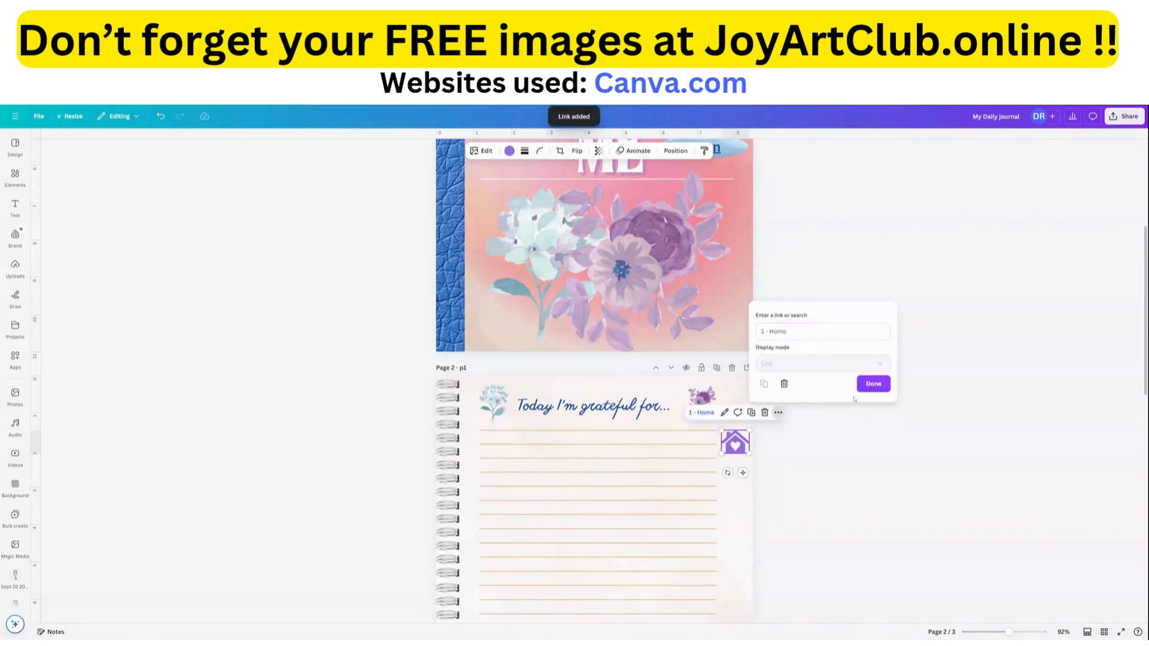
{"action": "left_click", "coordinate": [873, 385]}
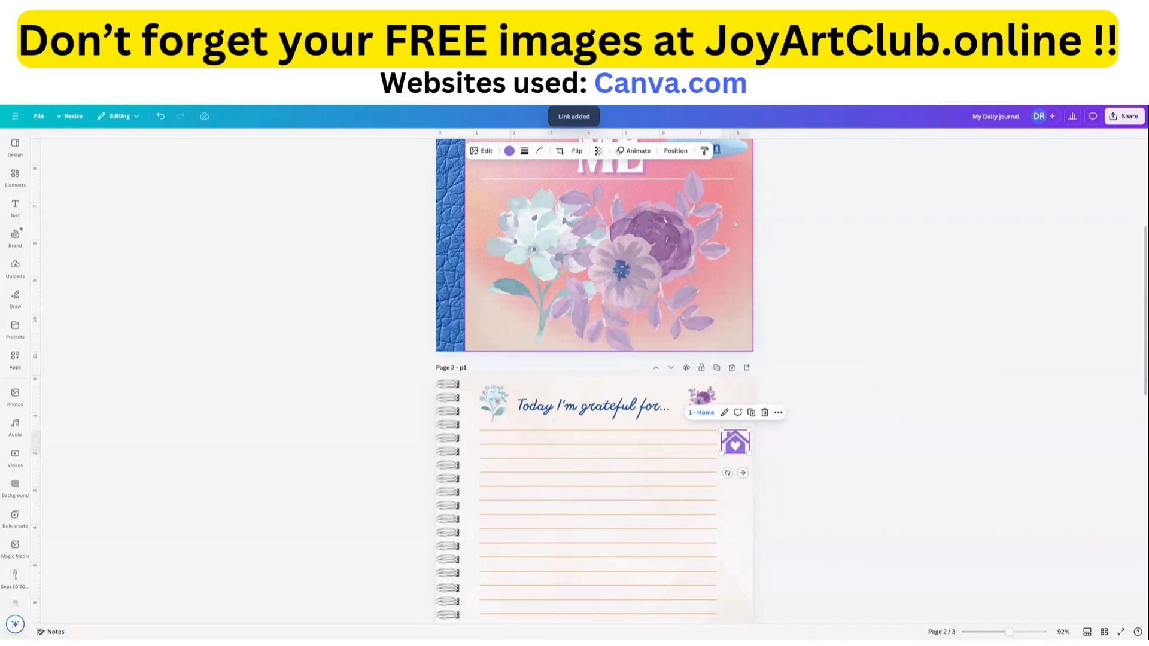
{"action": "left_click", "coordinate": [744, 522]}
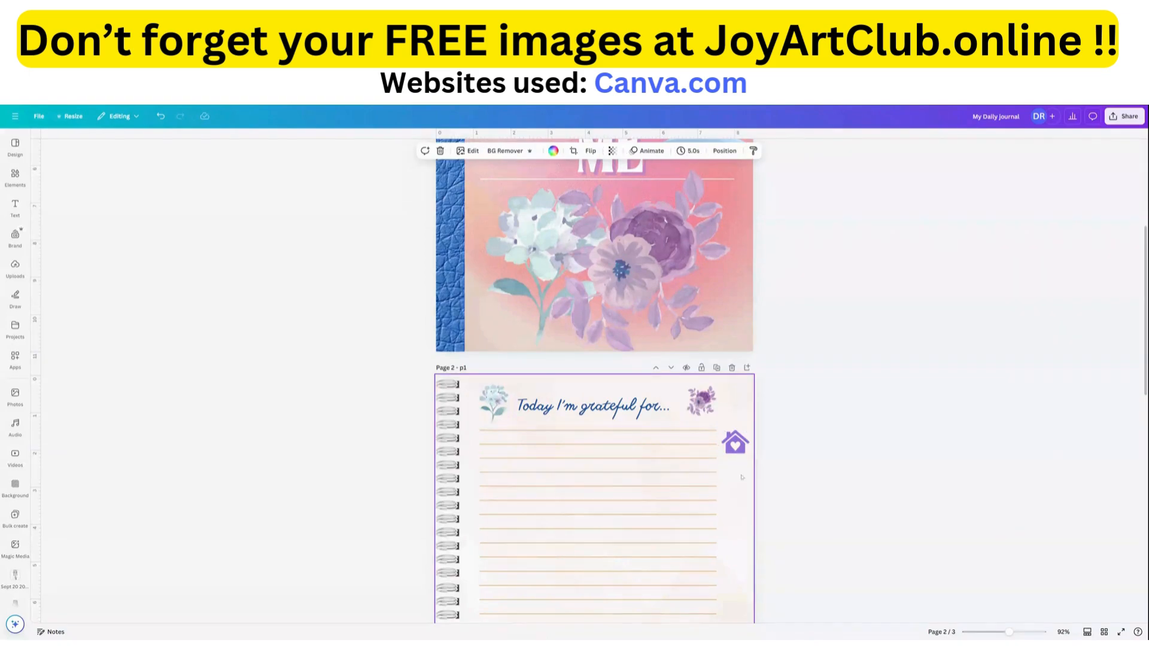
Clear the "home" element search and add the basic shape with a flat top and rounded bottom to page 2.
{"action": "scroll", "coordinate": [742, 477], "scroll_direction": "down", "scroll_amount": 6}
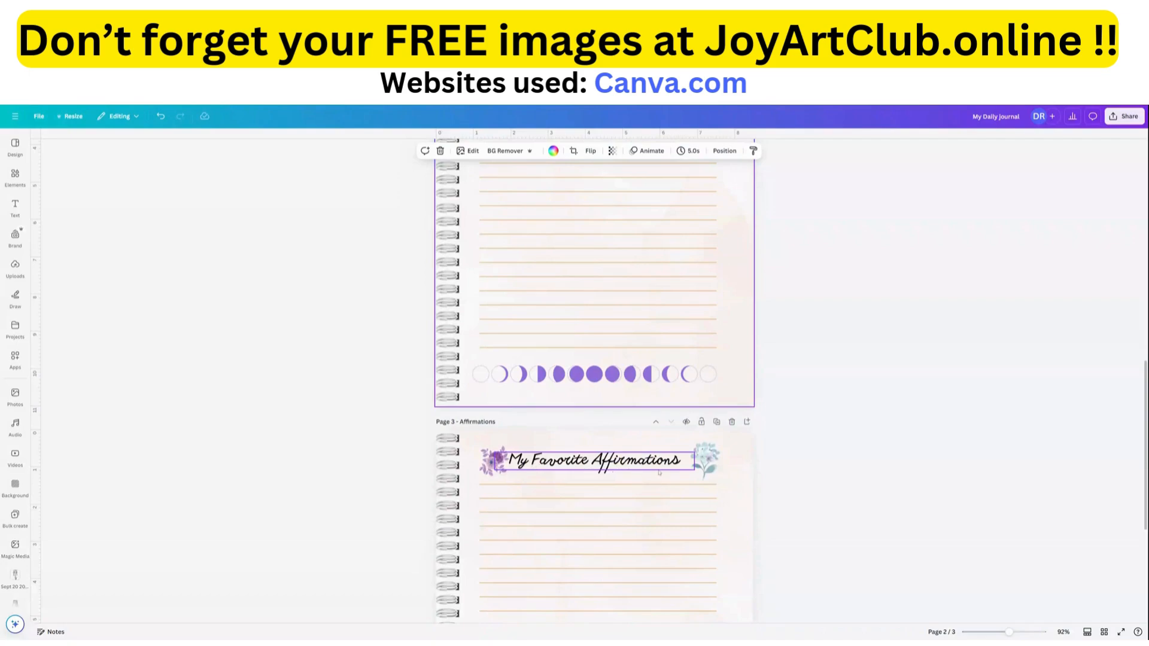
{"action": "scroll", "coordinate": [659, 472], "scroll_direction": "up", "scroll_amount": 6}
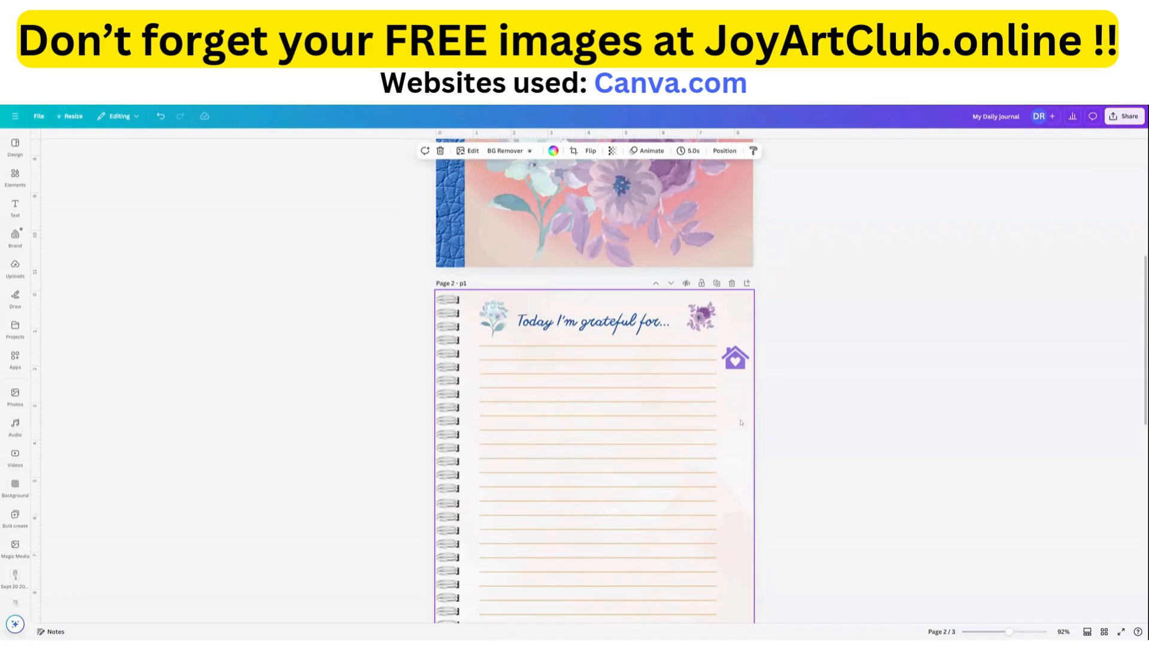
{"action": "left_click", "coordinate": [15, 178]}
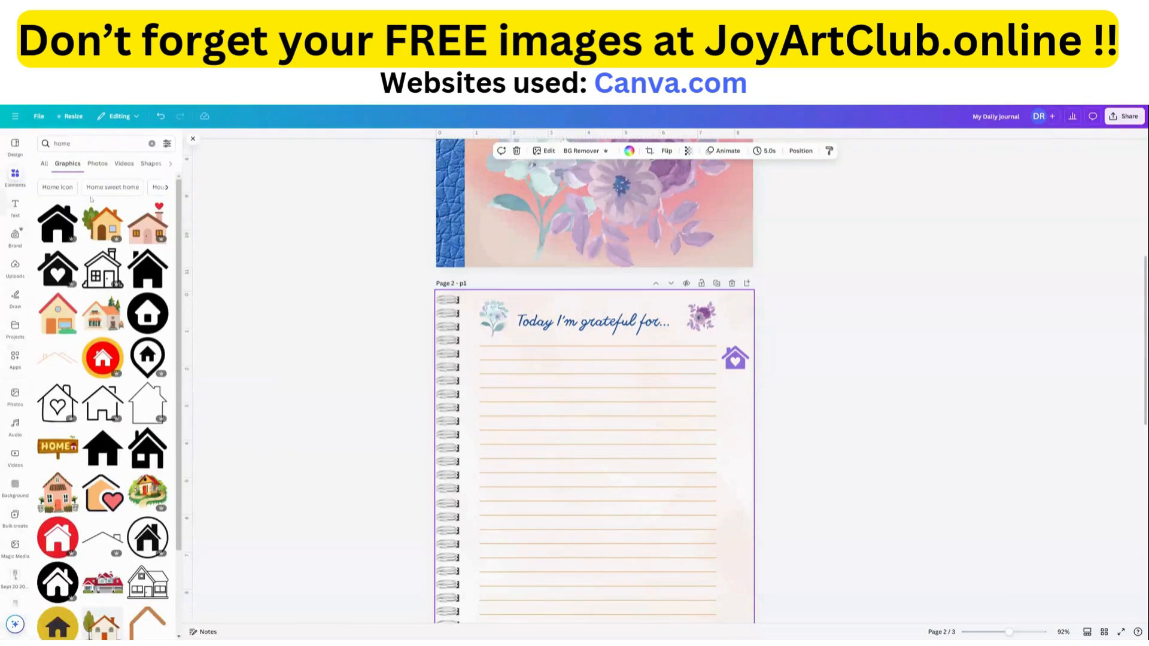
{"action": "left_click", "coordinate": [147, 164]}
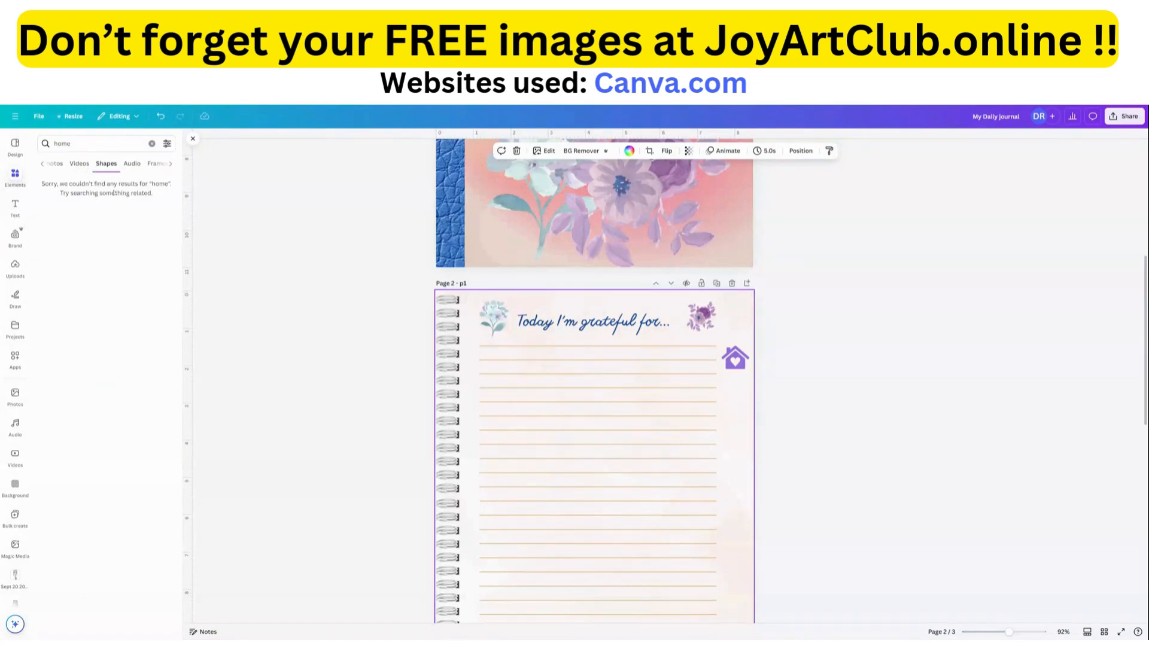
{"action": "left_click", "coordinate": [152, 143]}
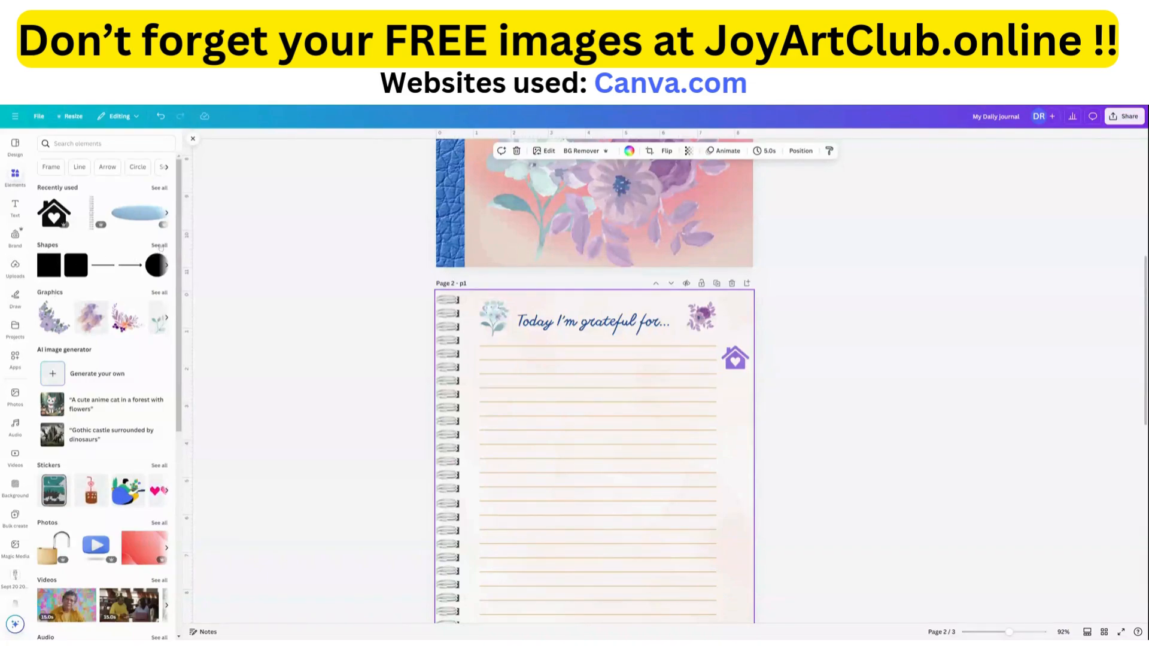
{"action": "left_click", "coordinate": [159, 246]}
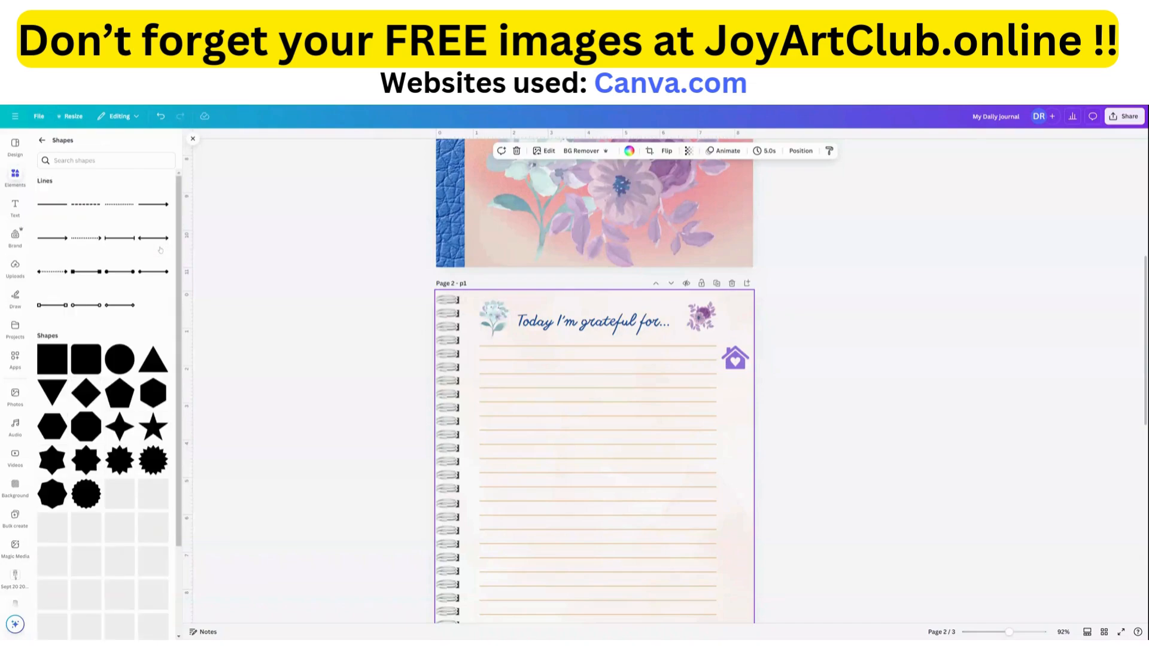
{"action": "scroll", "coordinate": [83, 424], "scroll_direction": "down", "scroll_amount": 2}
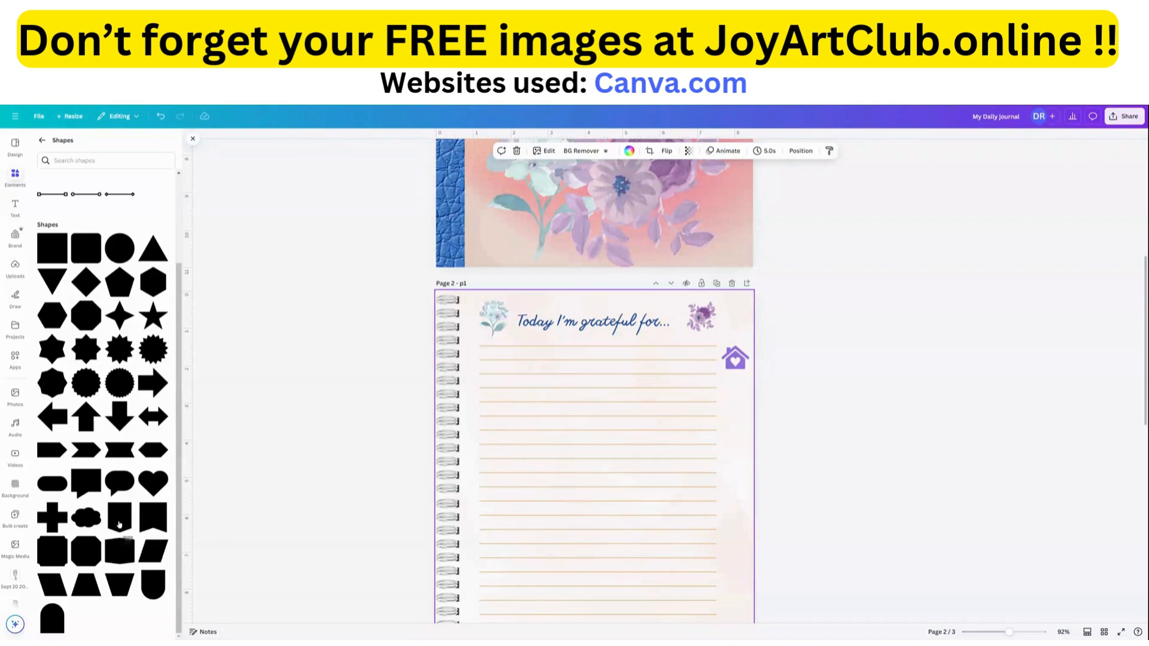
{"action": "mouse_move", "coordinate": [119, 521]}
{"action": "mouse_move", "coordinate": [161, 598]}
{"action": "left_click", "coordinate": [157, 584]}
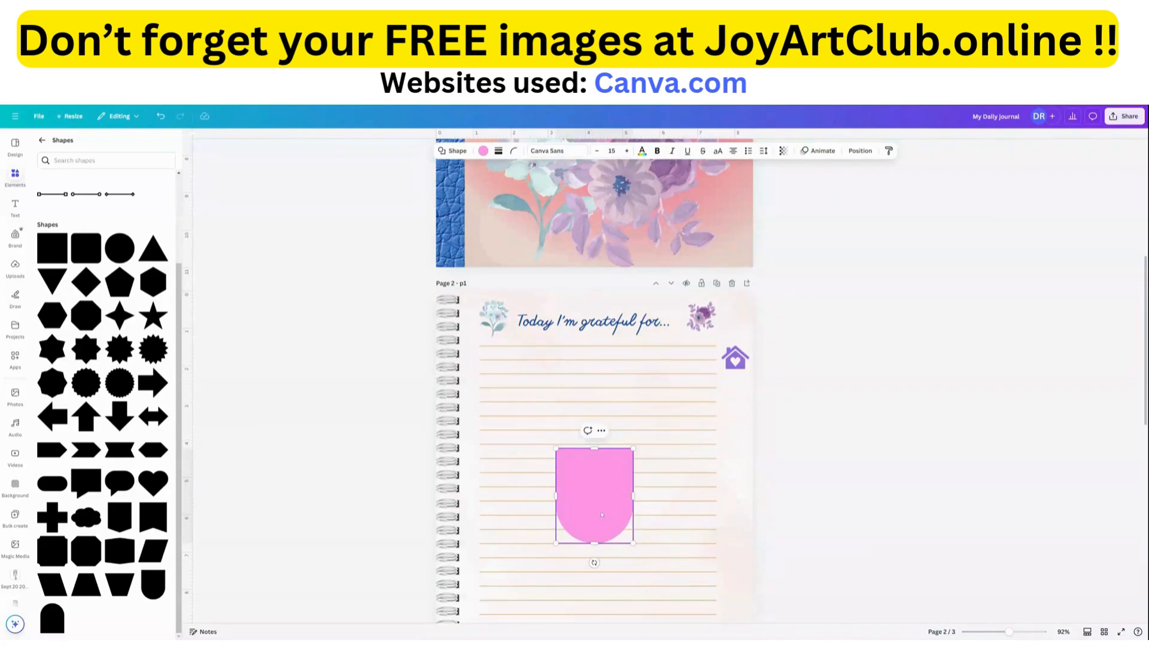
Move the pink shape to page 2's right margin below the house icon and rotate it so its rounded end faces right.
{"action": "left_click_drag", "start_coordinate": [599, 505], "coordinate": [623, 403]}
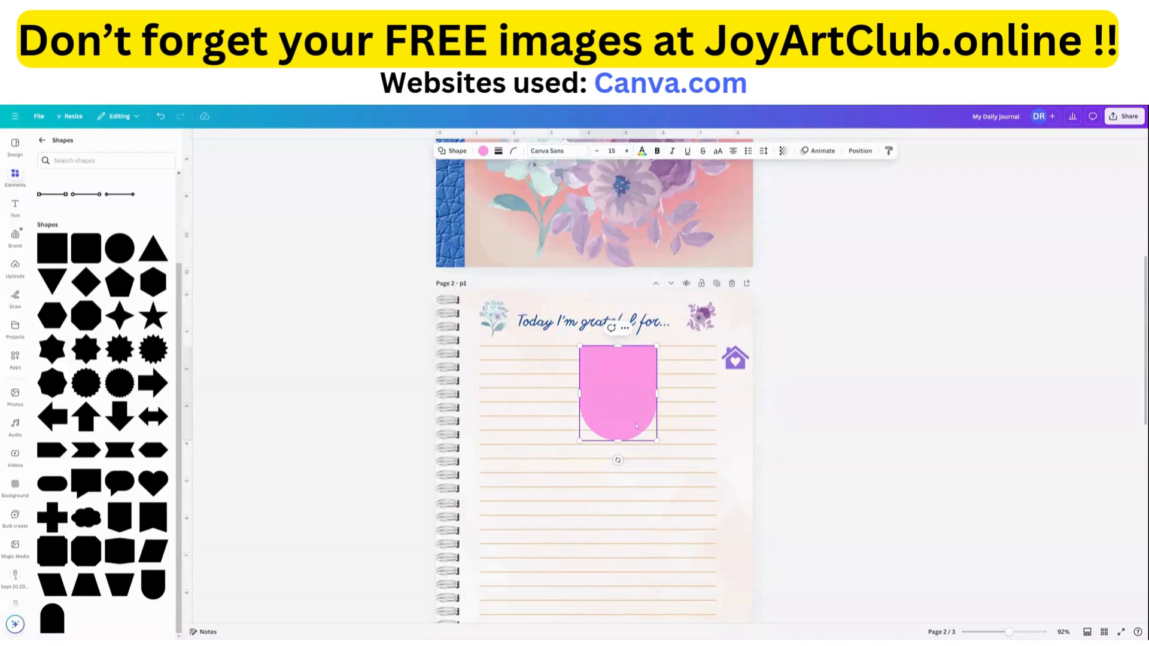
{"action": "left_click_drag", "start_coordinate": [636, 425], "coordinate": [710, 446]}
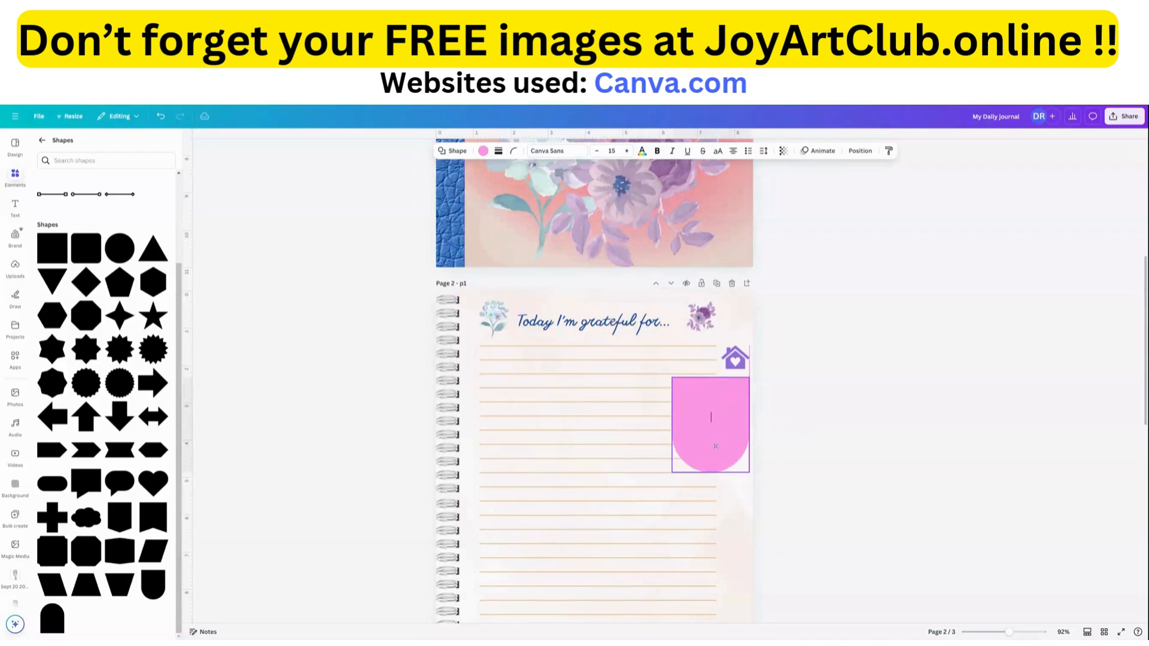
{"action": "left_click_drag", "start_coordinate": [711, 489], "coordinate": [784, 417]}
{"action": "left_click_drag", "start_coordinate": [783, 429], "coordinate": [723, 436]}
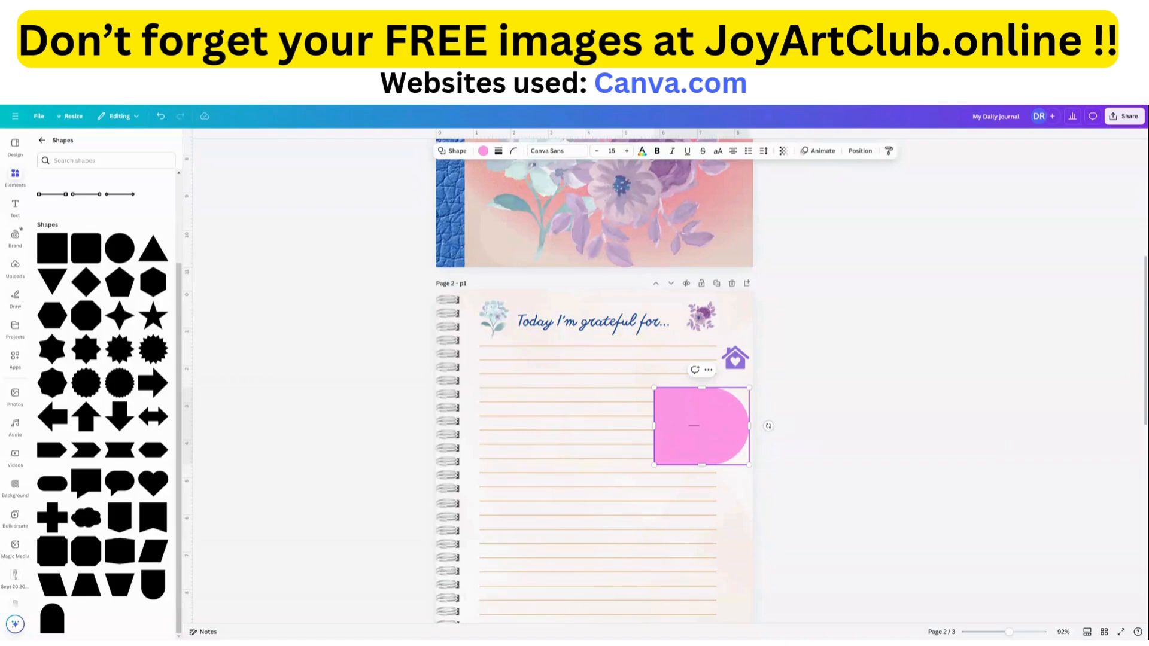
Make the pink shape taller and narrow it to fit between the ruled lines and the right page edge, just below the house icon.
{"action": "left_click_drag", "start_coordinate": [654, 388], "coordinate": [711, 369]}
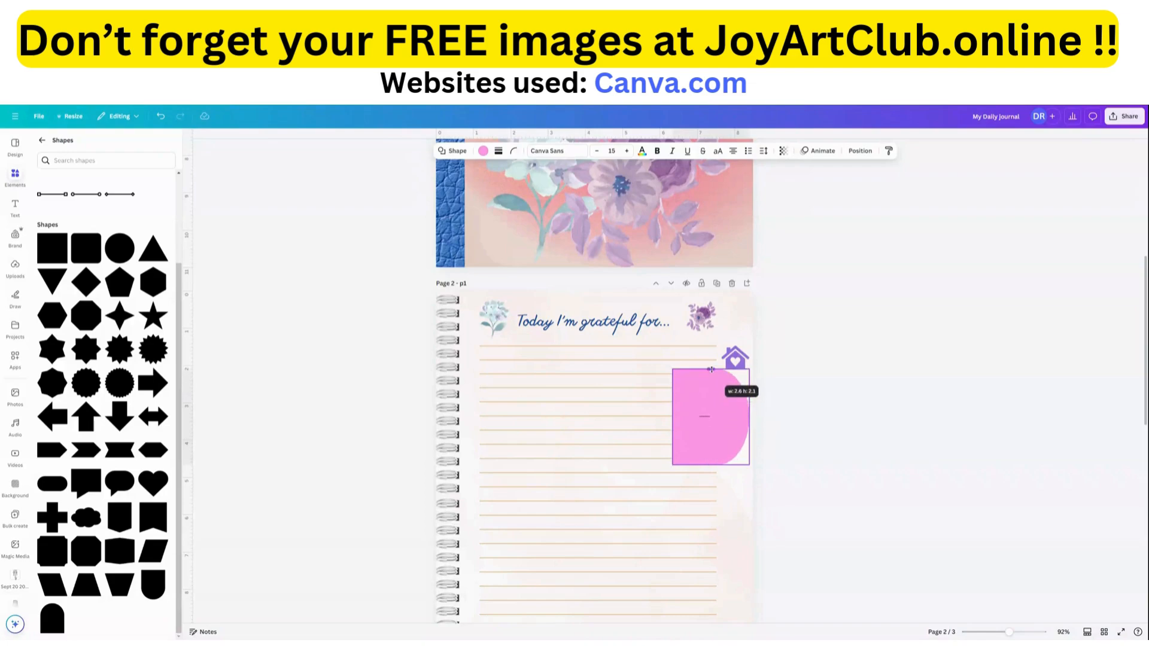
{"action": "left_click_drag", "start_coordinate": [672, 417], "coordinate": [720, 418]}
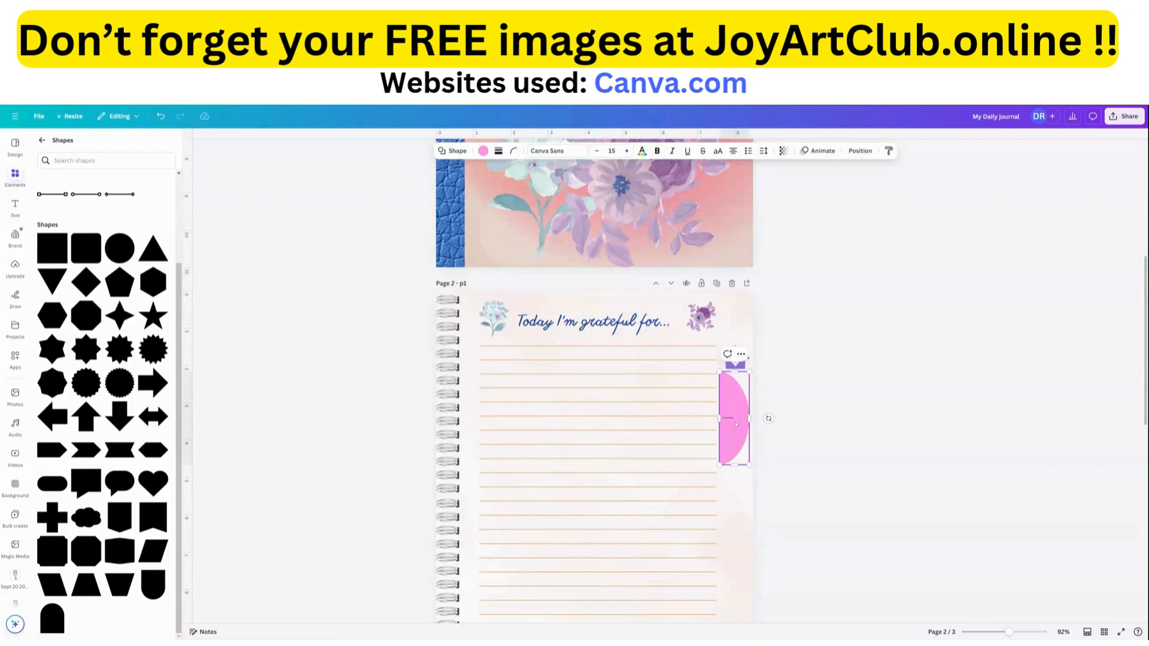
{"action": "left_click", "coordinate": [739, 502]}
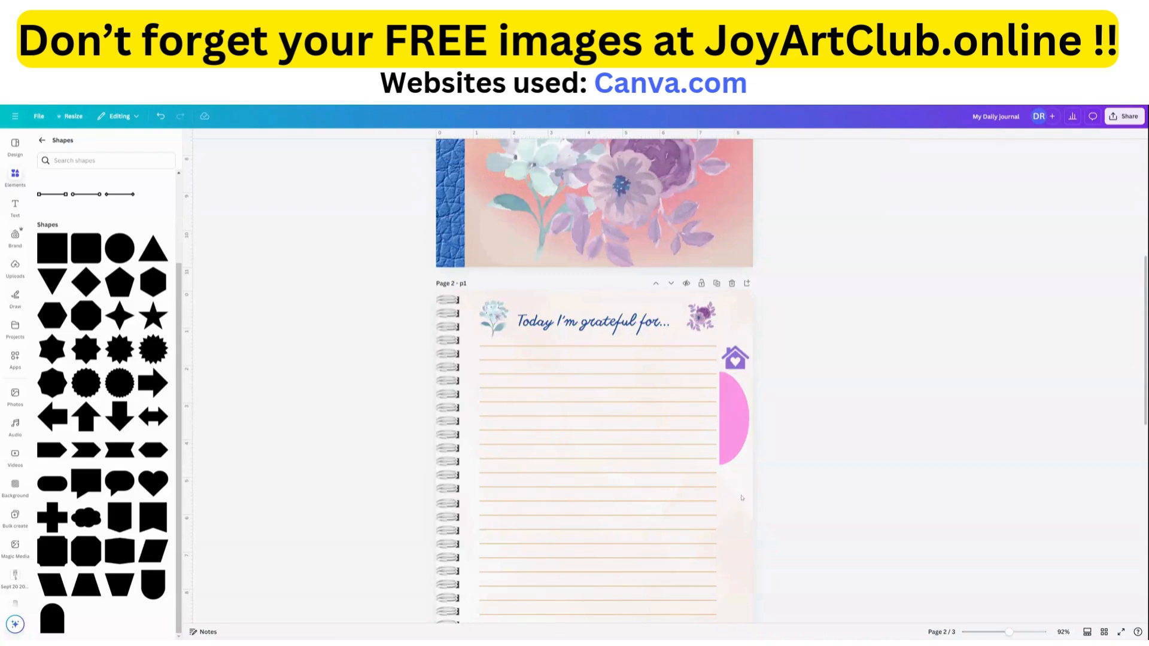
Shorten the pink side tab on page 2 slightly and place a duplicate of it below the original in the right margin.
{"action": "left_click", "coordinate": [739, 424]}
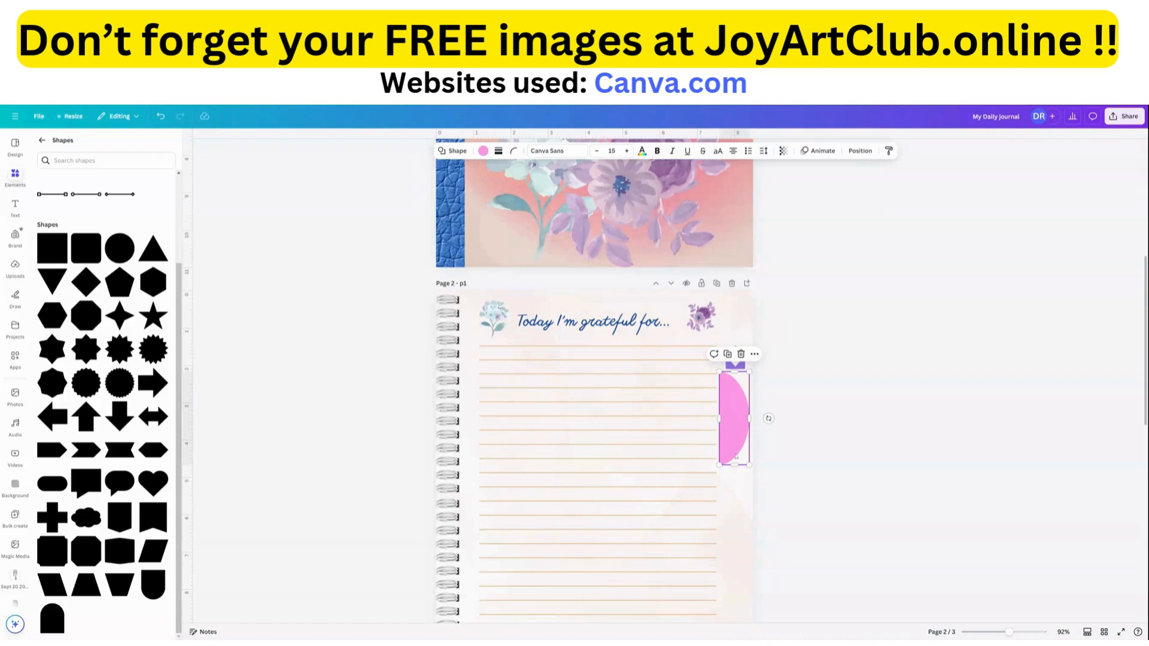
{"action": "mouse_move", "coordinate": [735, 466]}
{"action": "left_mouse_down"}
{"action": "mouse_move", "coordinate": [736, 533]}
{"action": "mouse_move", "coordinate": [734, 423]}
{"action": "mouse_move", "coordinate": [745, 495]}
{"action": "mouse_move", "coordinate": [743, 461]}
{"action": "left_mouse_up"}
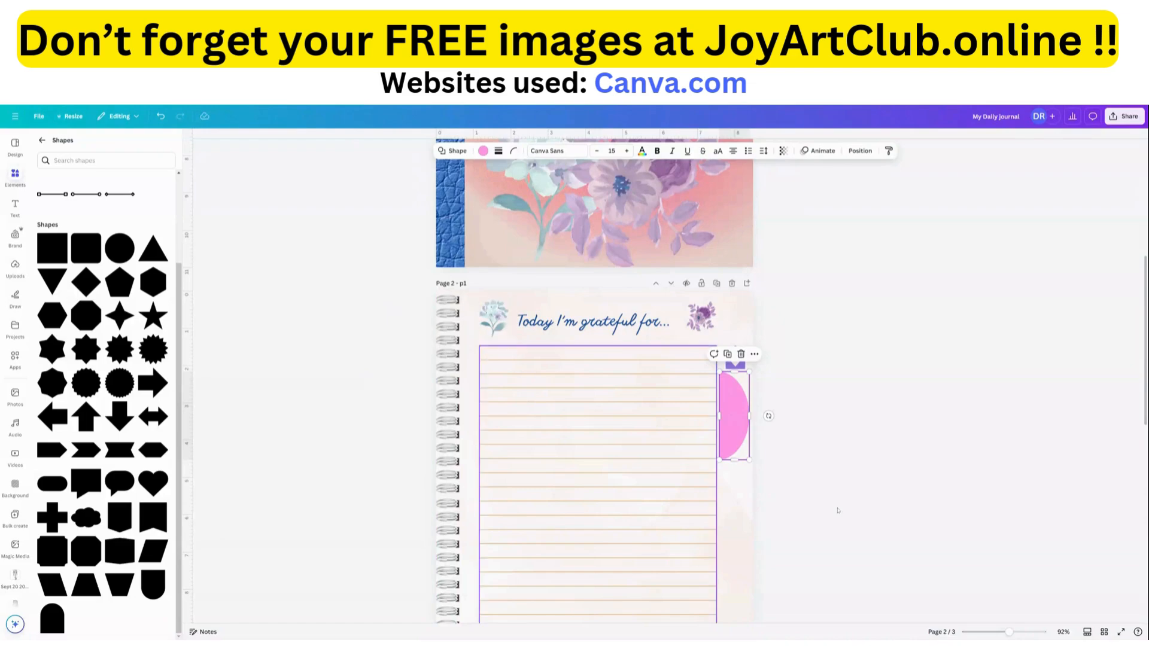
{"action": "scroll", "coordinate": [622, 512], "scroll_direction": "down", "scroll_amount": 5}
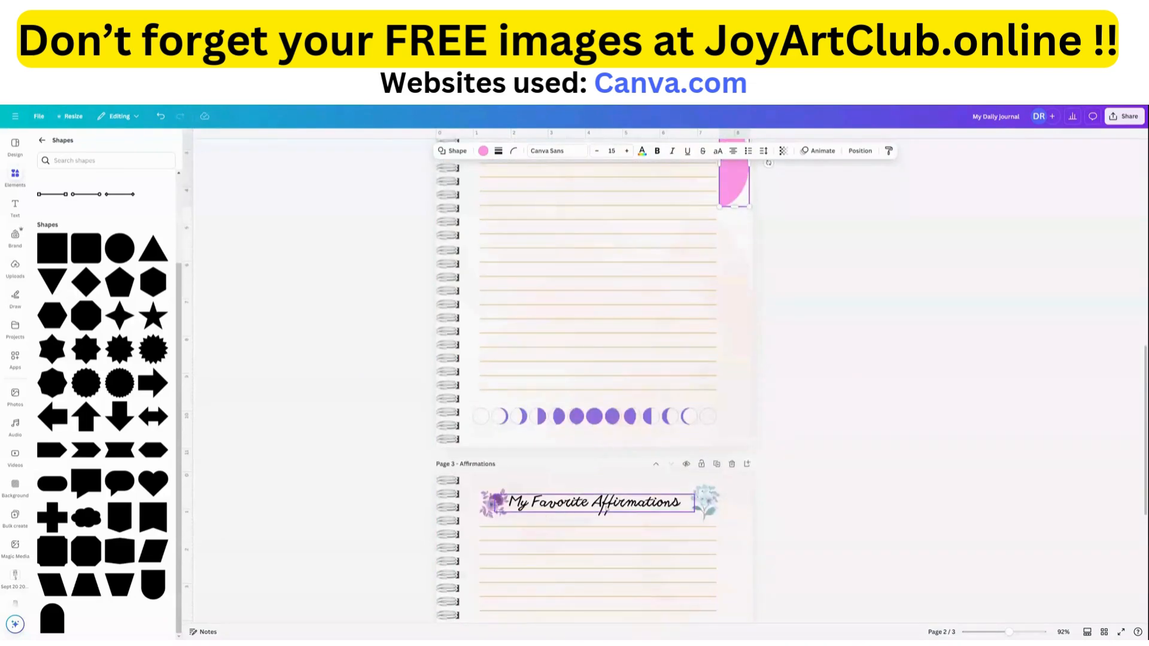
{"action": "scroll", "coordinate": [727, 435], "scroll_direction": "up", "scroll_amount": 5}
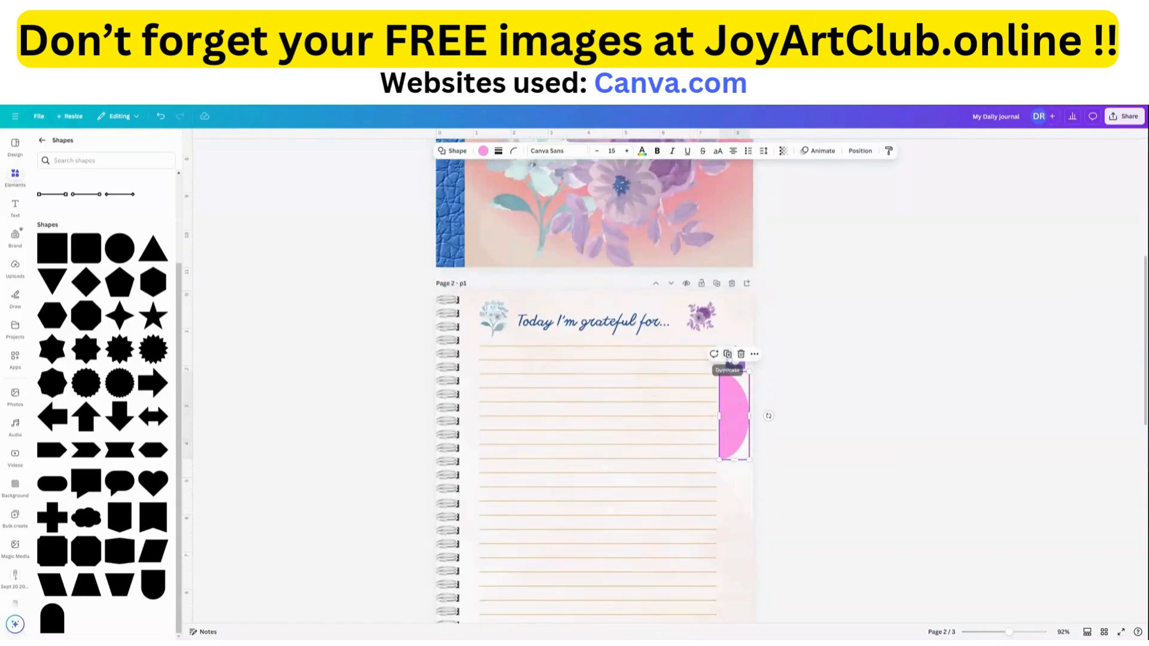
{"action": "left_click_drag", "start_coordinate": [736, 389], "coordinate": [743, 519]}
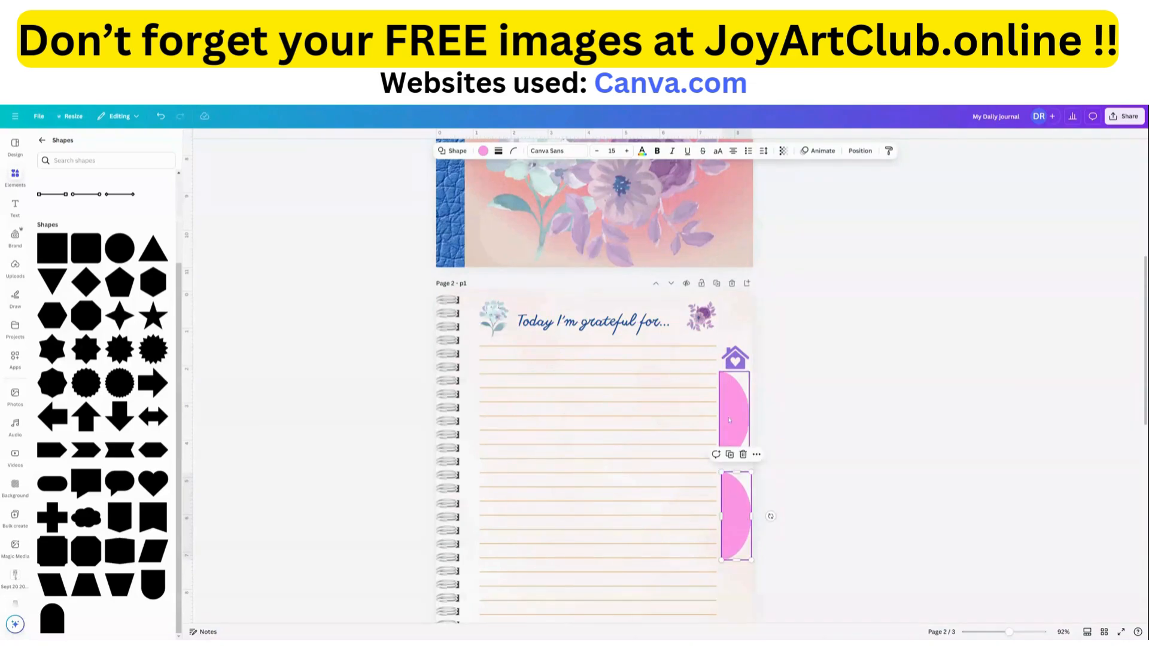
{"action": "scroll", "coordinate": [530, 372], "scroll_direction": "down", "scroll_amount": 3}
{"action": "scroll", "coordinate": [530, 372], "scroll_direction": "down", "scroll_amount": 2}
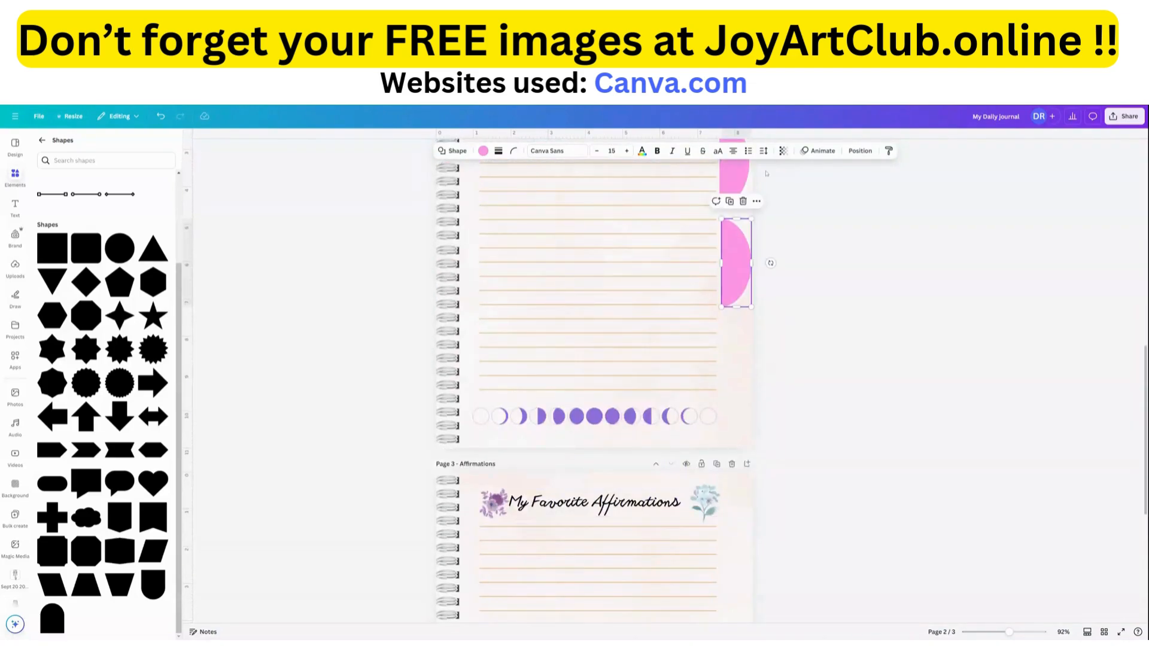
{"action": "scroll", "coordinate": [744, 348], "scroll_direction": "up", "scroll_amount": 3}
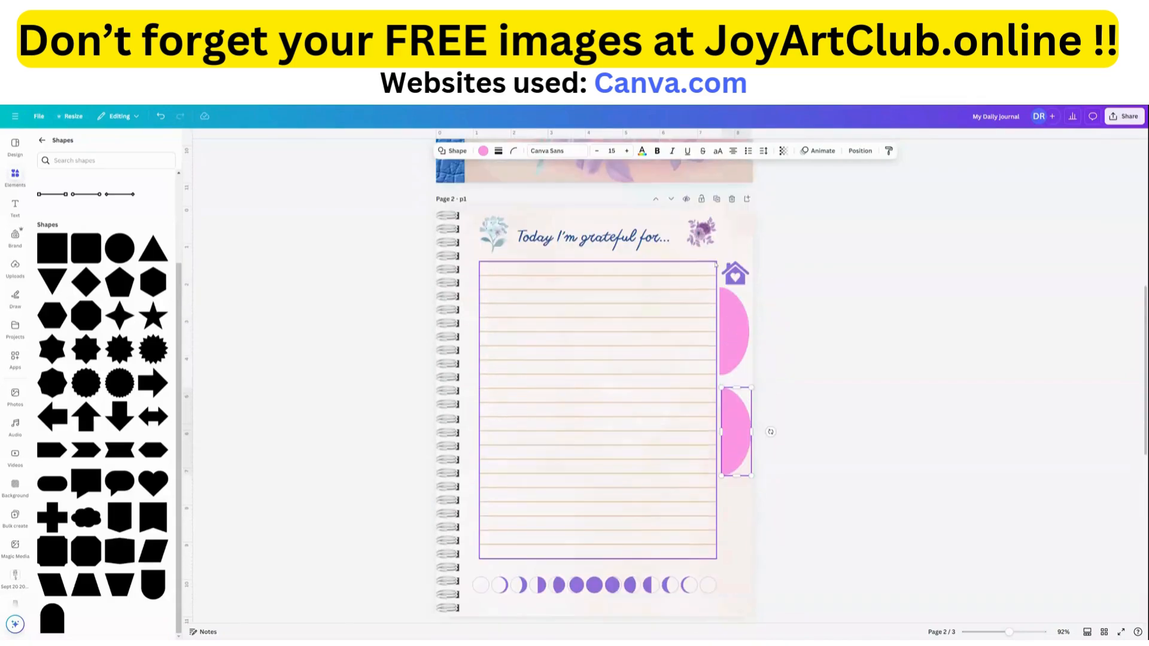
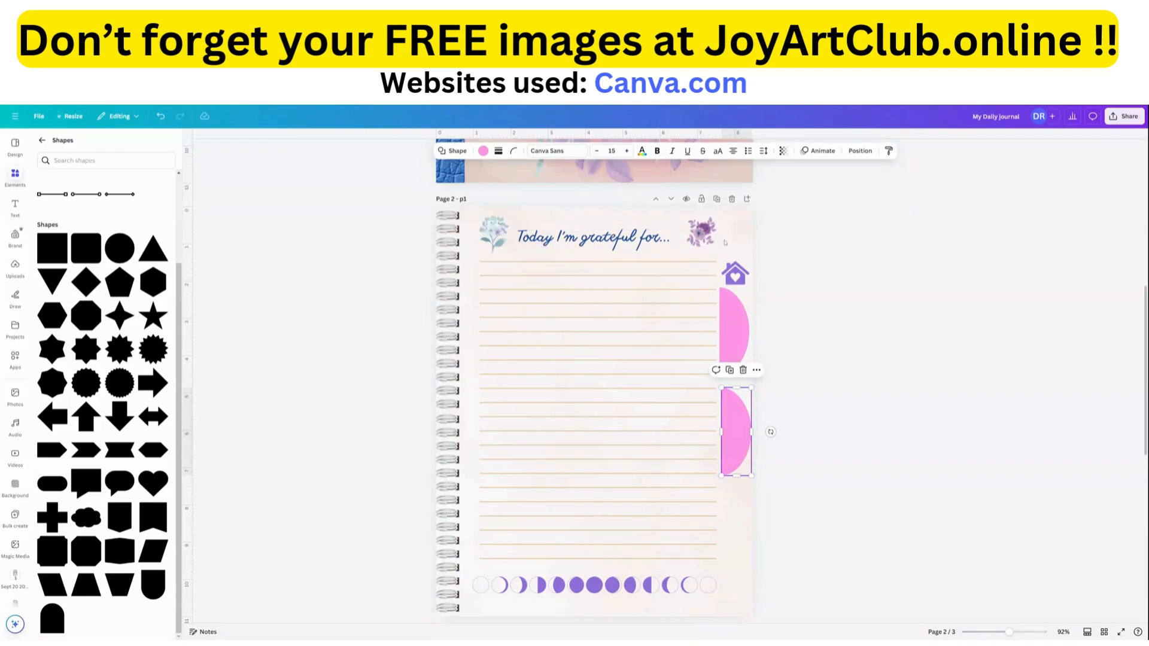
Select both pink side tabs on page 2, scale them down together and reposition them within the right margin.
{"action": "left_click", "coordinate": [677, 268]}
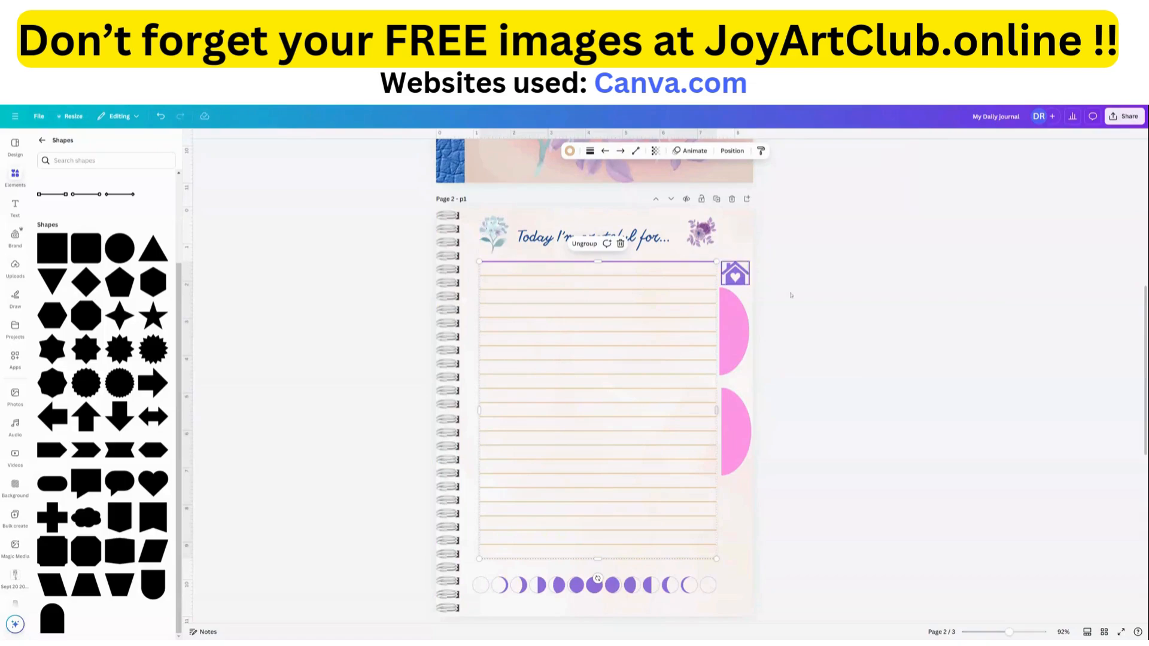
{"action": "left_click", "coordinate": [734, 272]}
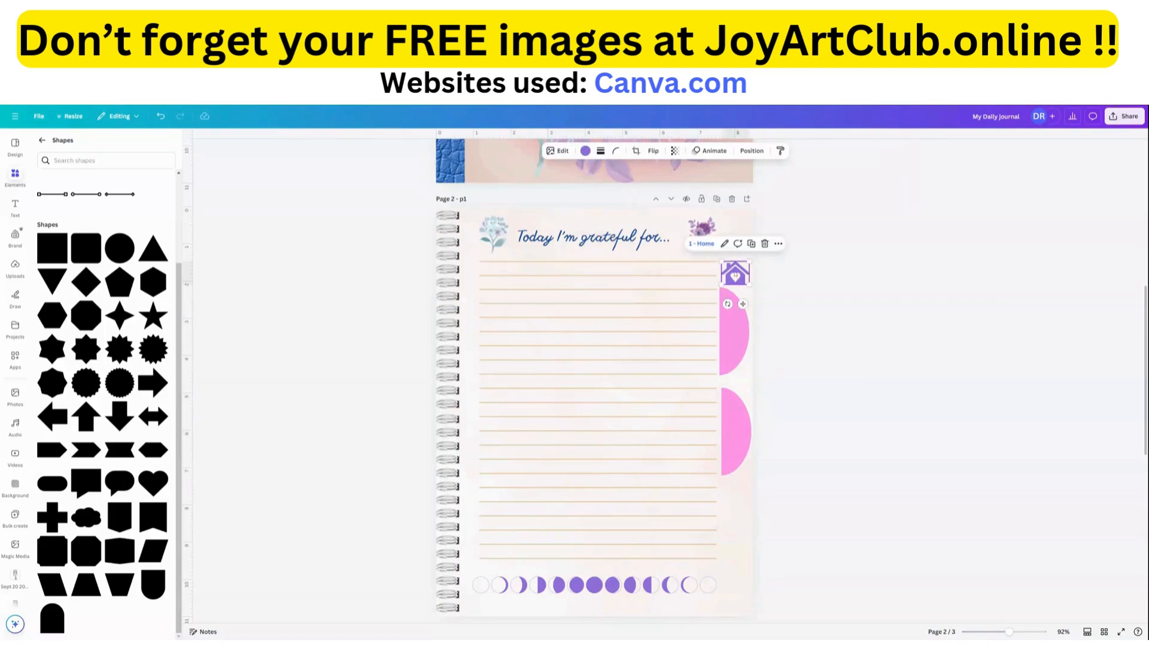
{"action": "left_click", "coordinate": [737, 311]}
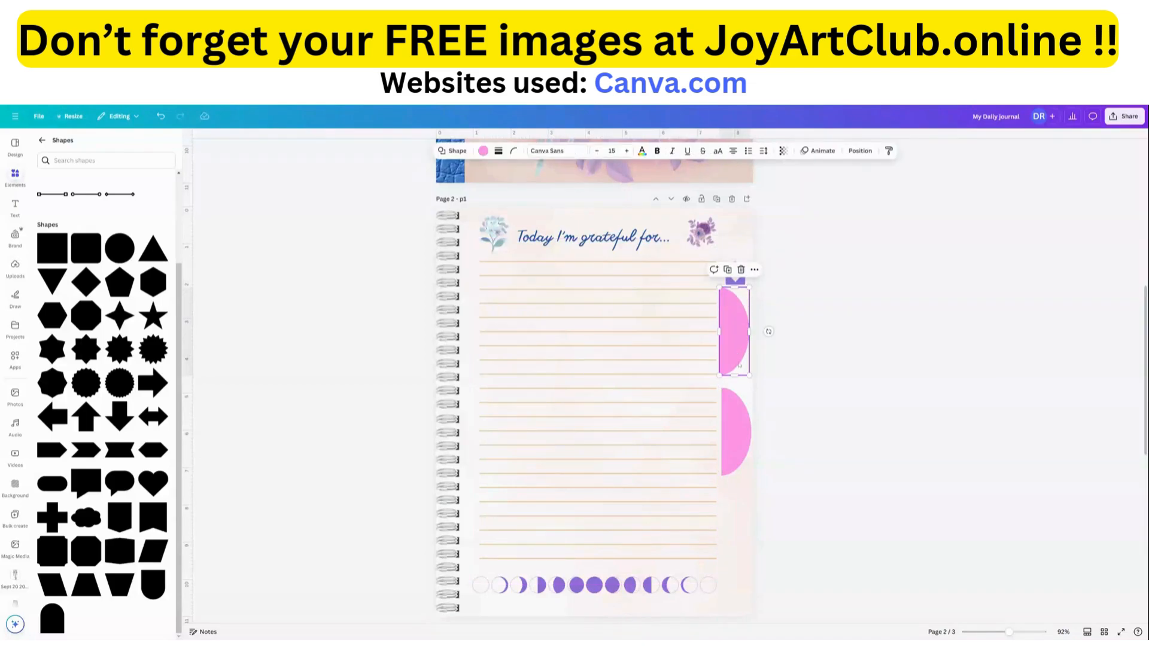
{"action": "left_click", "coordinate": [743, 424], "text": "shift"}
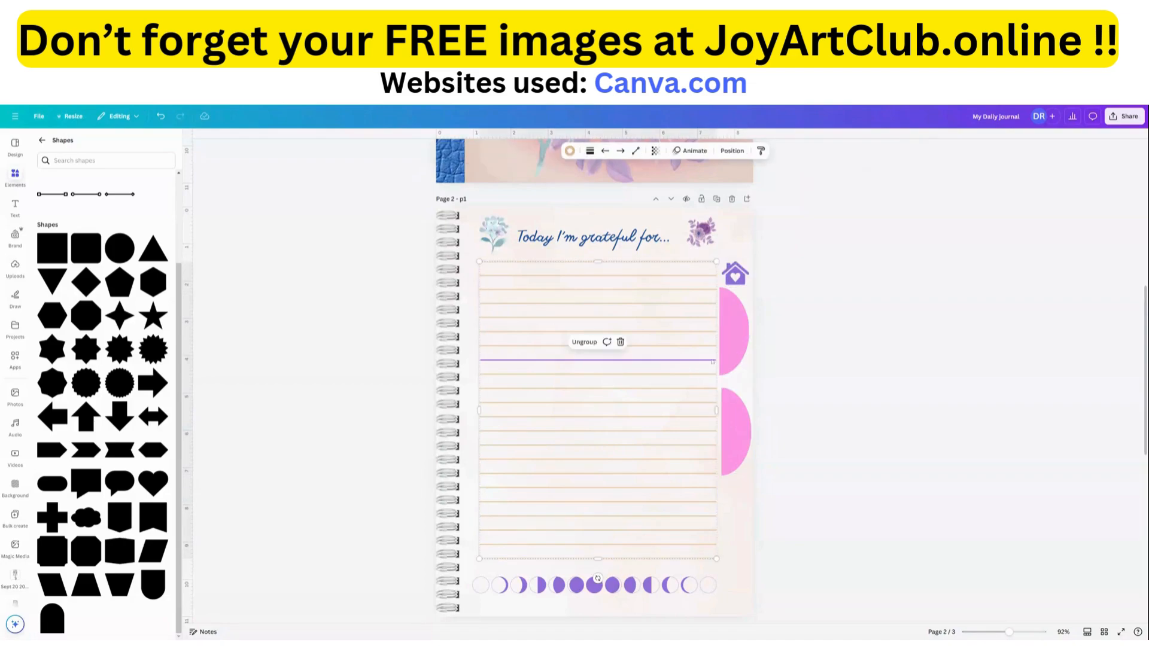
{"action": "left_click", "coordinate": [739, 345]}
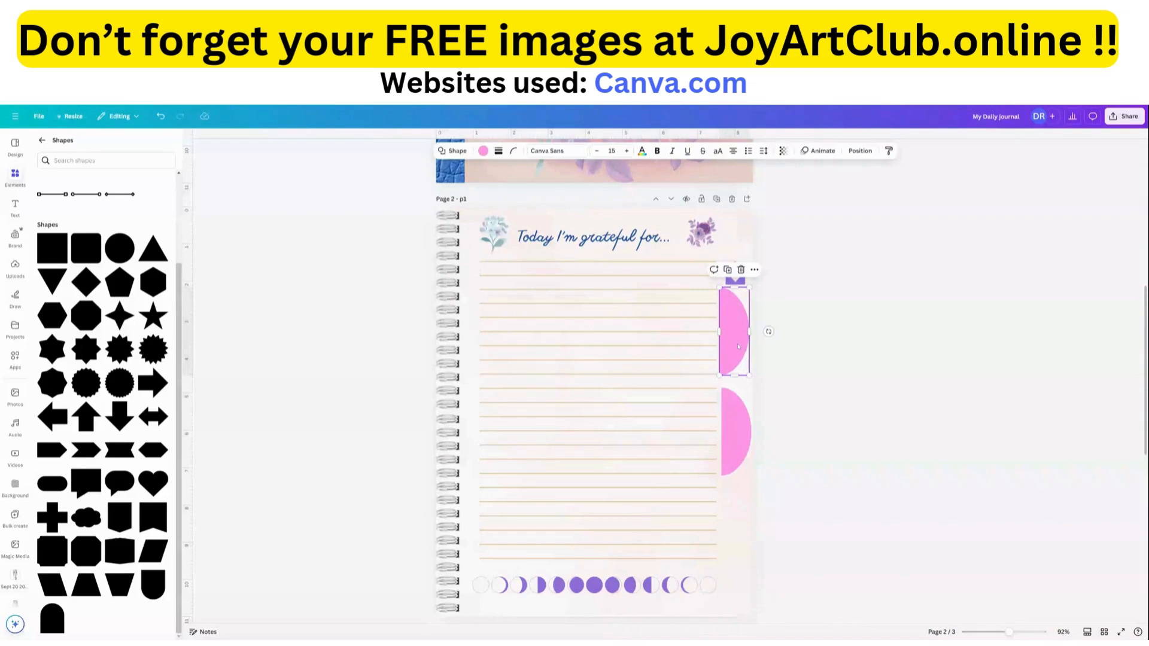
{"action": "left_click", "coordinate": [737, 447], "text": "shift"}
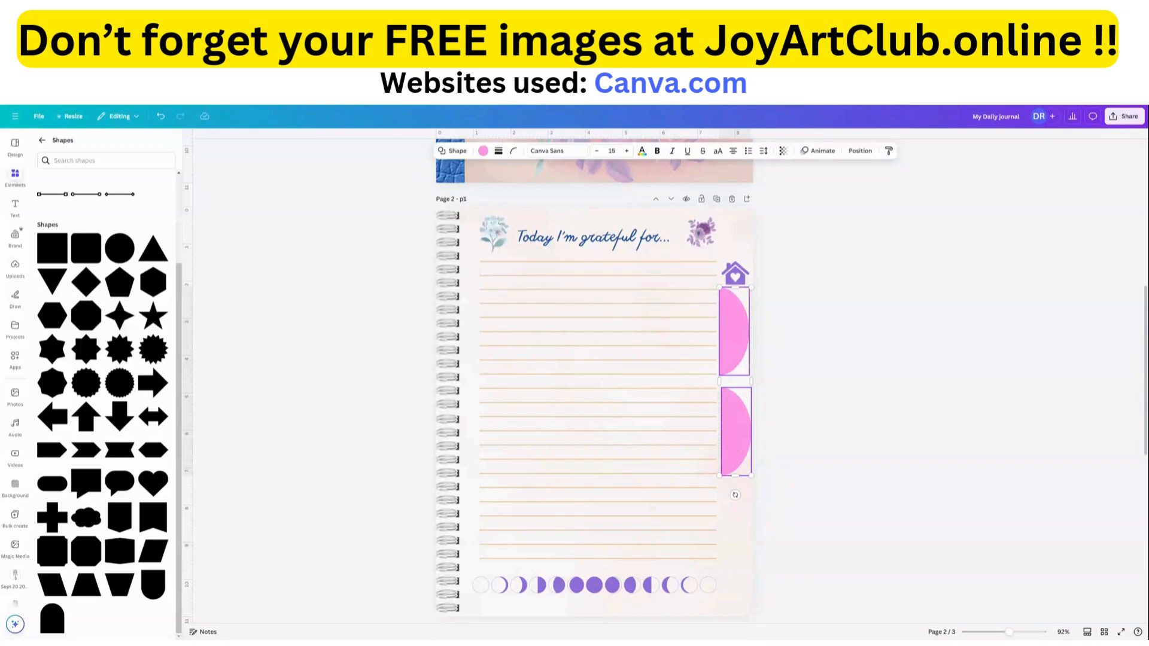
{"action": "left_click_drag", "start_coordinate": [751, 476], "coordinate": [741, 429]}
{"action": "left_click_drag", "start_coordinate": [725, 338], "coordinate": [730, 336]}
{"action": "left_click", "coordinate": [815, 363]}
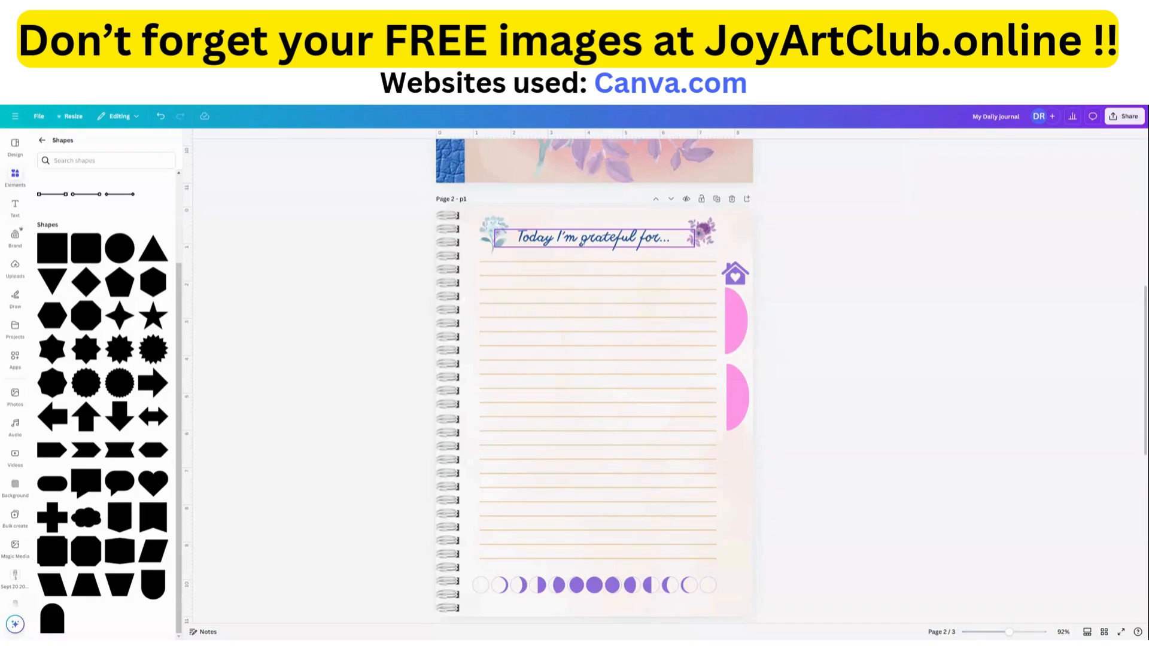
Duplicate the title "Today I'm grateful for..." on page 2, move the copy below it and change its text to "Grateful".
{"action": "left_click", "coordinate": [594, 238]}
{"action": "left_click", "coordinate": [595, 212]}
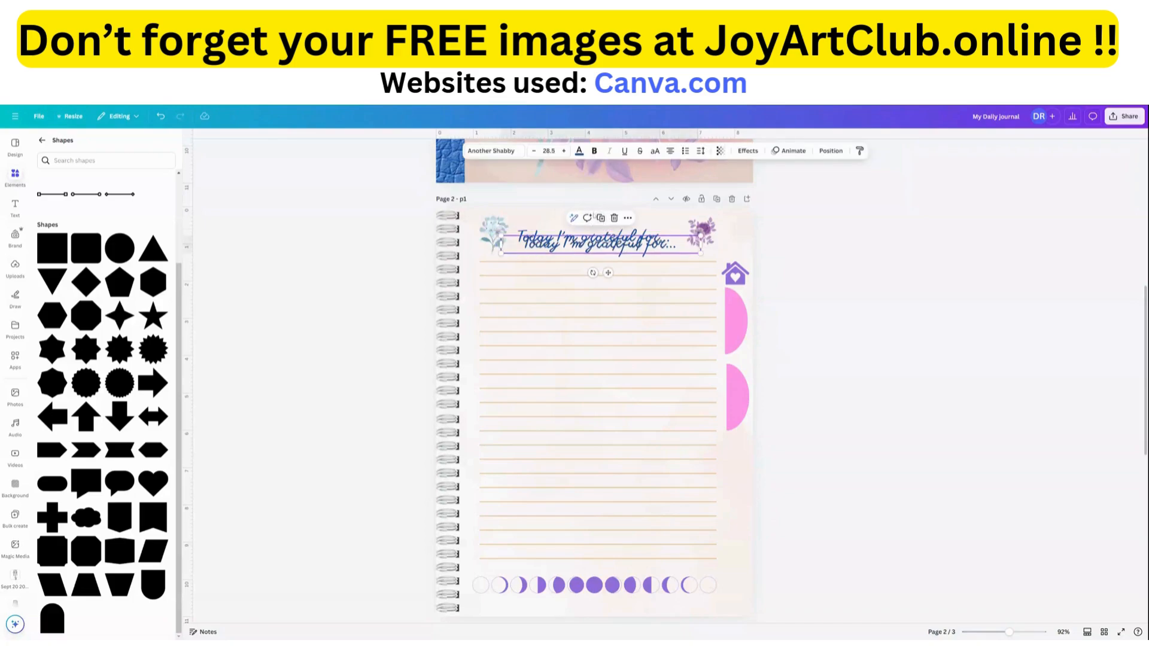
{"action": "left_click_drag", "start_coordinate": [592, 250], "coordinate": [593, 310]}
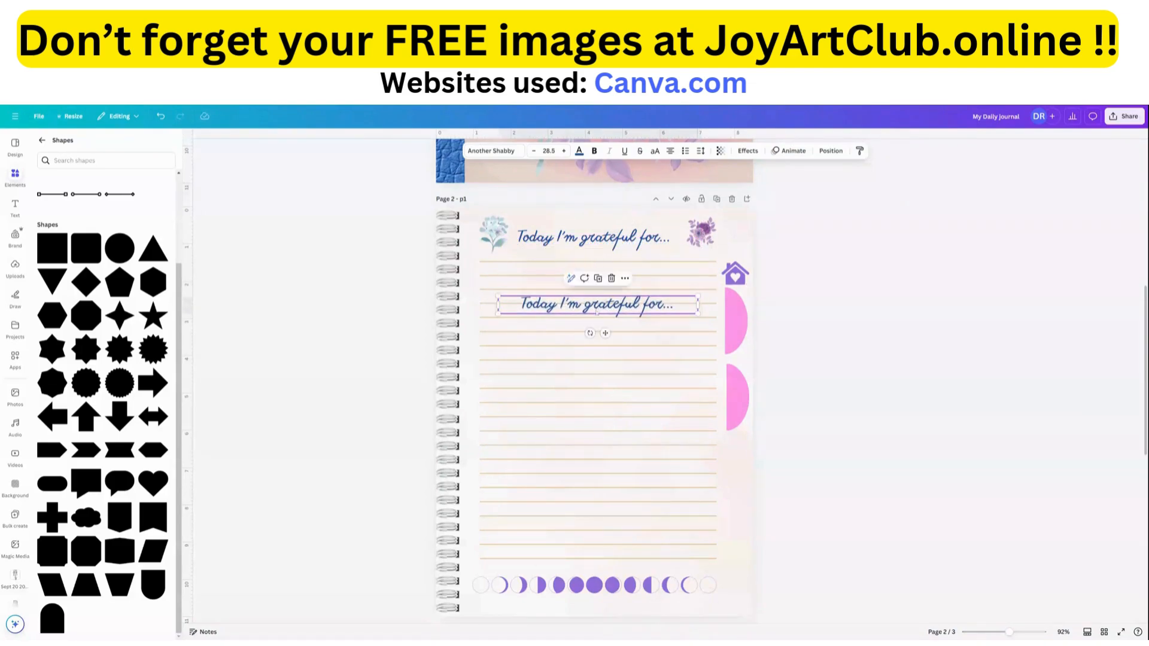
{"action": "double_click", "coordinate": [593, 309]}
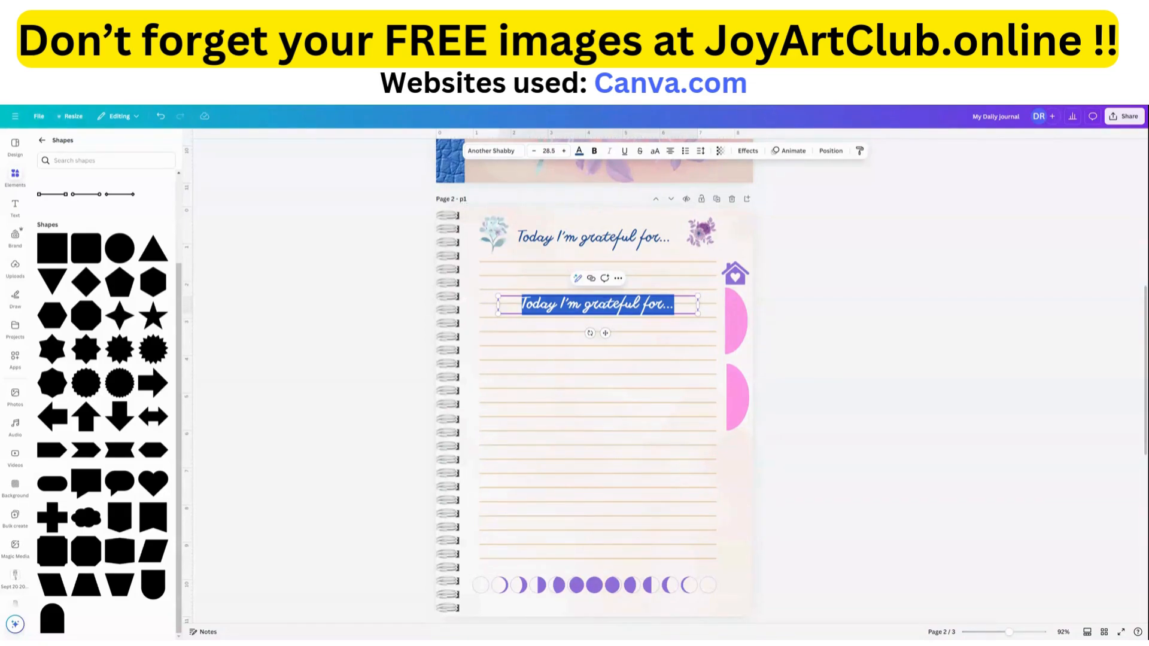
{"action": "type", "text": "Grateful"}
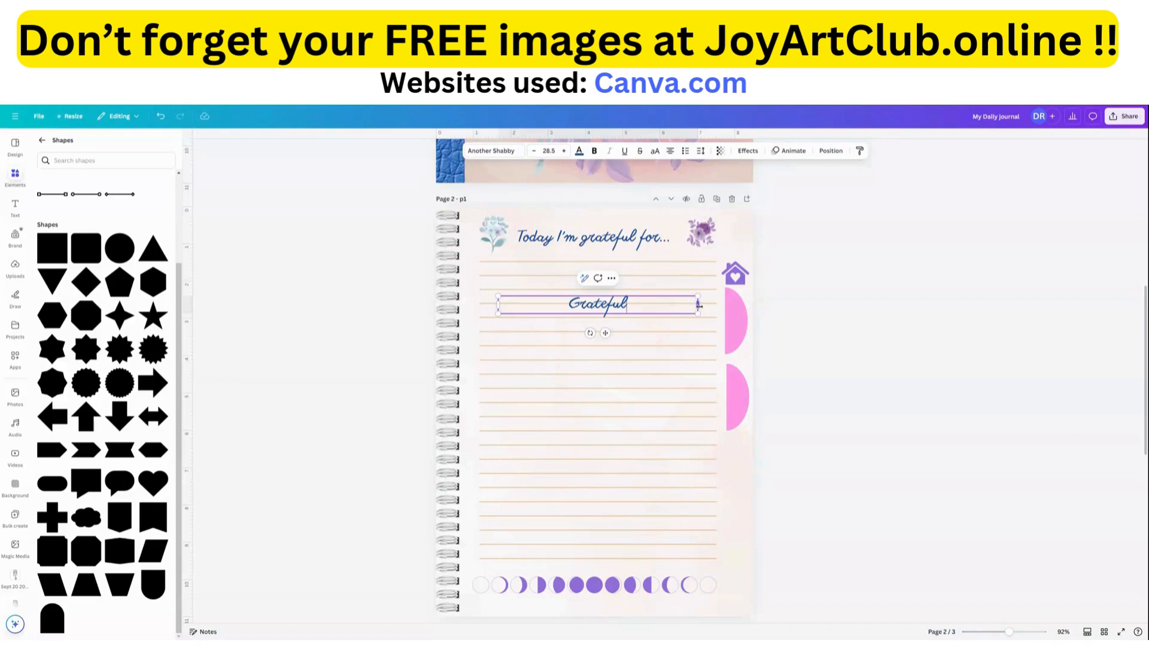
Shrink the "Grateful" text to size 19.5 and place it vertically on the upper pink side tab.
{"action": "left_click_drag", "start_coordinate": [696, 305], "coordinate": [545, 308]}
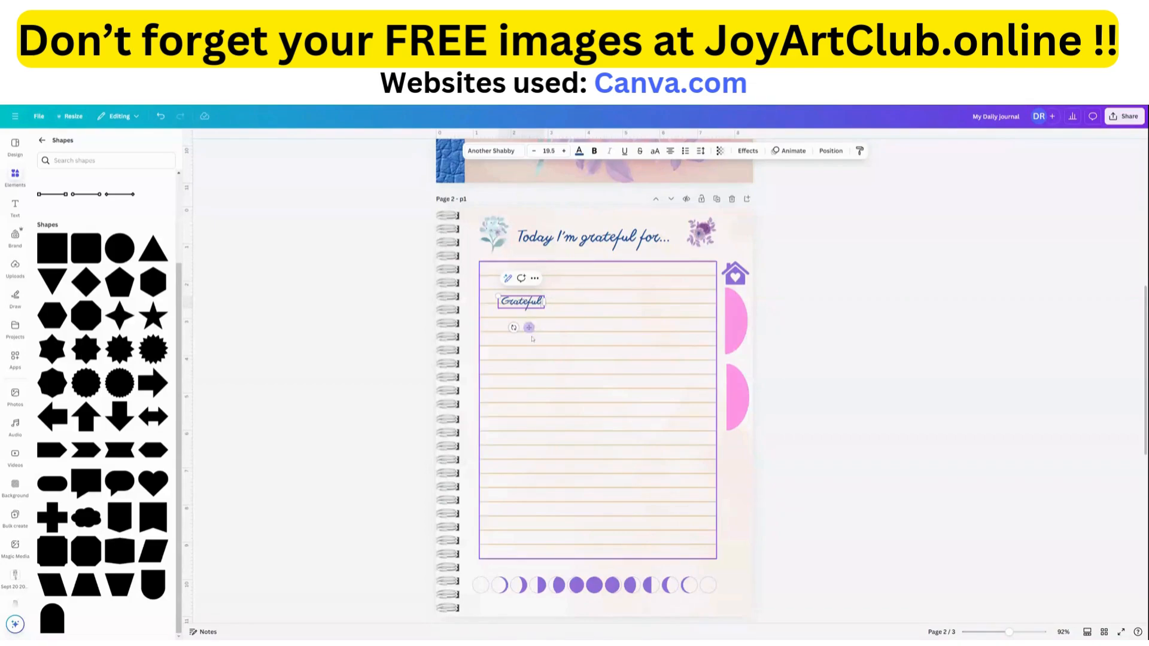
{"action": "left_click_drag", "start_coordinate": [529, 327], "coordinate": [708, 331]}
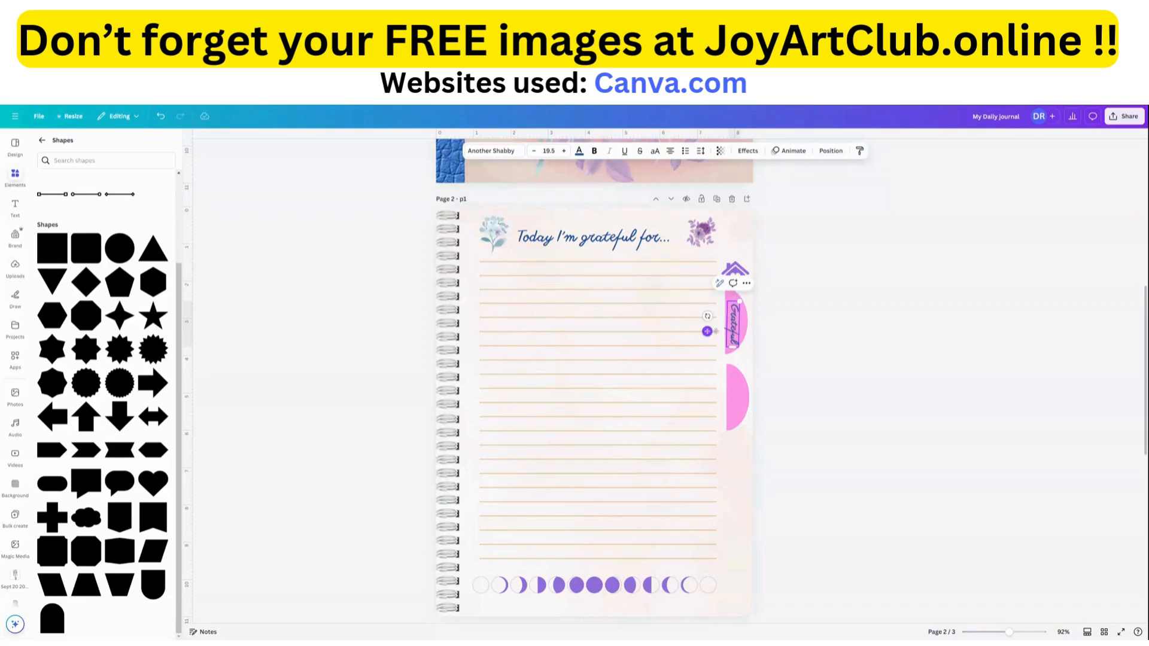
Recolor the lower side tab on page 2 with the light teal document color.
{"action": "left_click", "coordinate": [739, 413]}
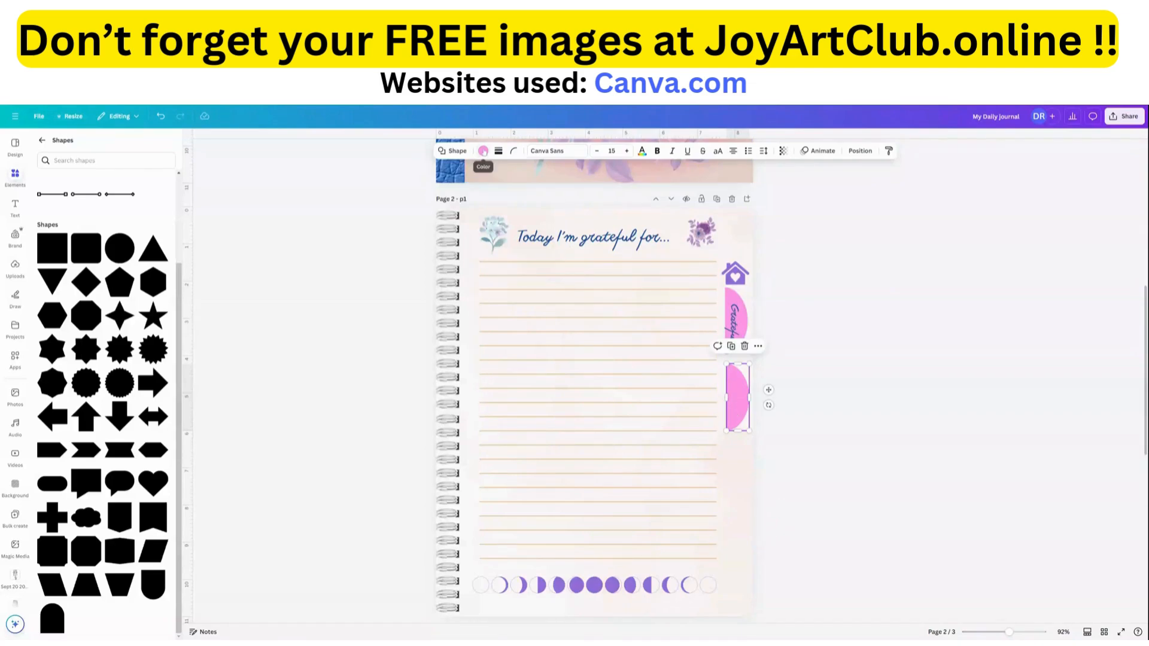
{"action": "left_click", "coordinate": [483, 151]}
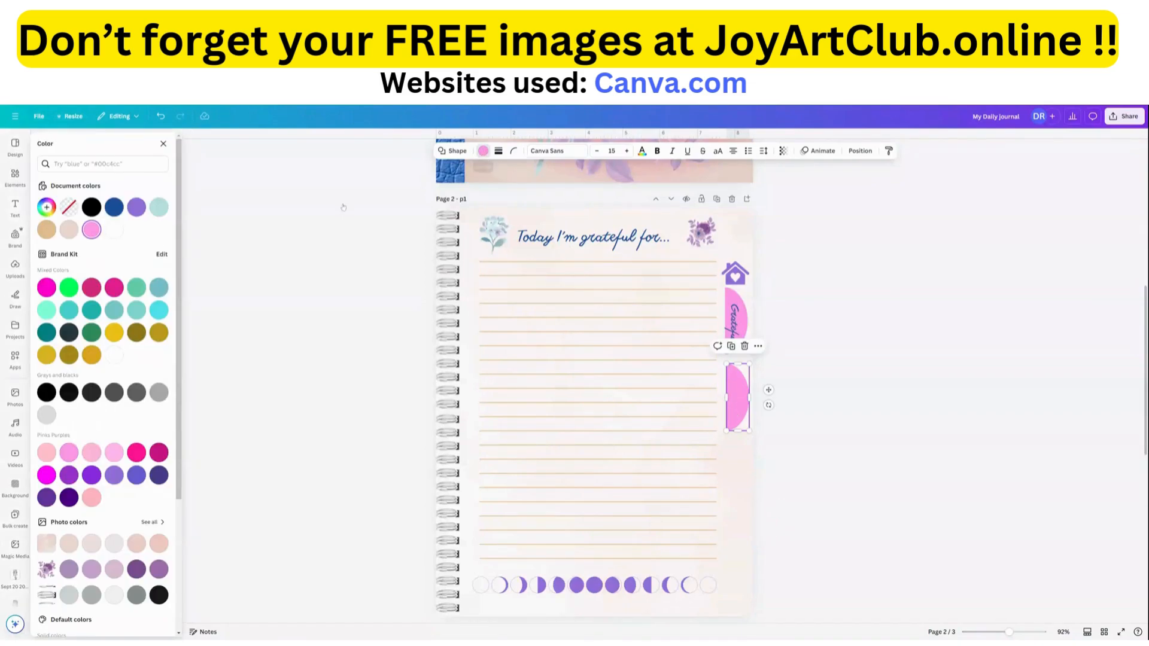
{"action": "left_click", "coordinate": [159, 207]}
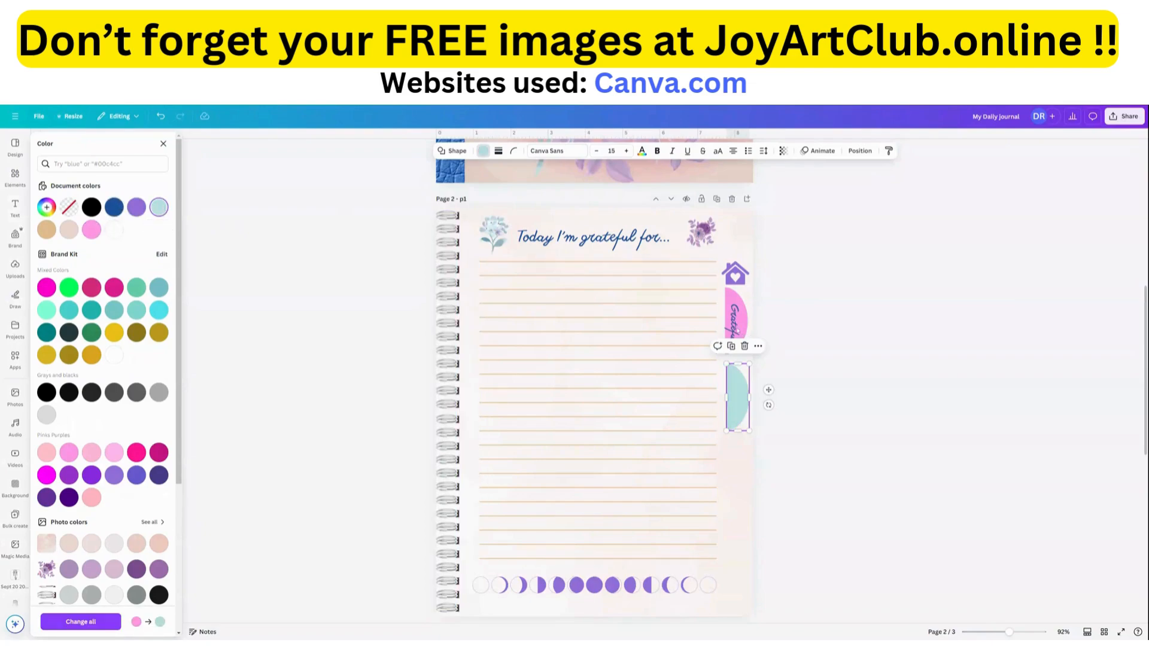
Duplicate the vertical "Grateful" label and move the copy onto the teal side tab.
{"action": "left_click", "coordinate": [736, 328]}
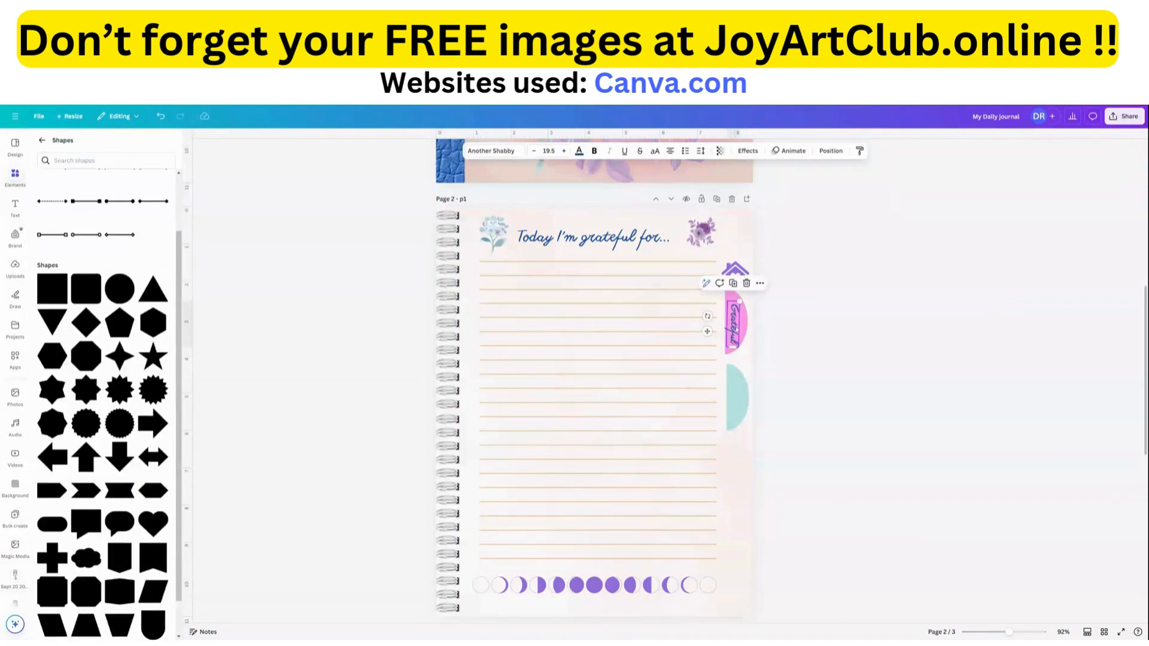
{"action": "left_click", "coordinate": [734, 285]}
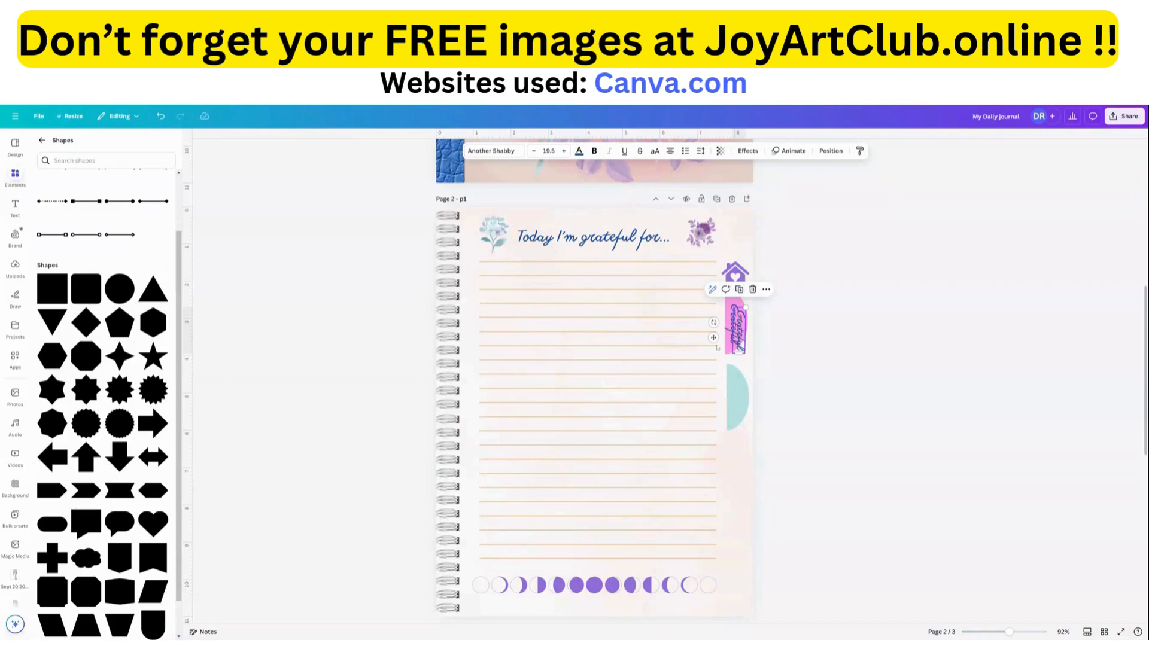
{"action": "left_click_drag", "start_coordinate": [714, 337], "coordinate": [708, 403]}
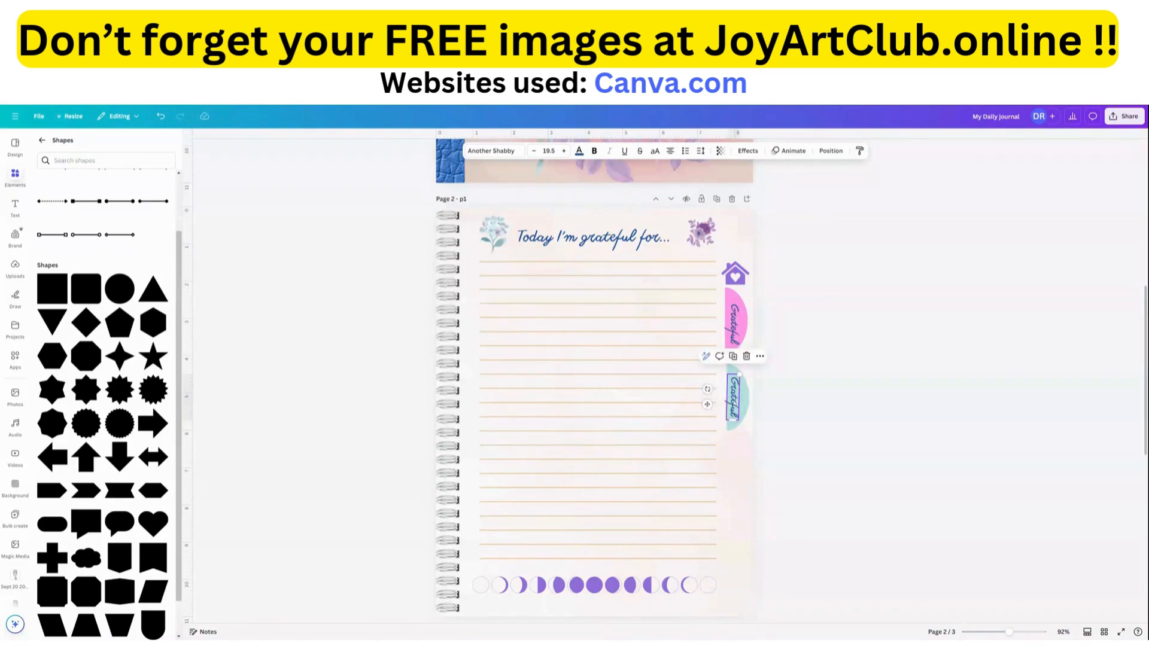
Change the teal tab's label to "Affirmations" and widen its text box so the word fits on one line.
{"action": "double_click", "coordinate": [733, 398]}
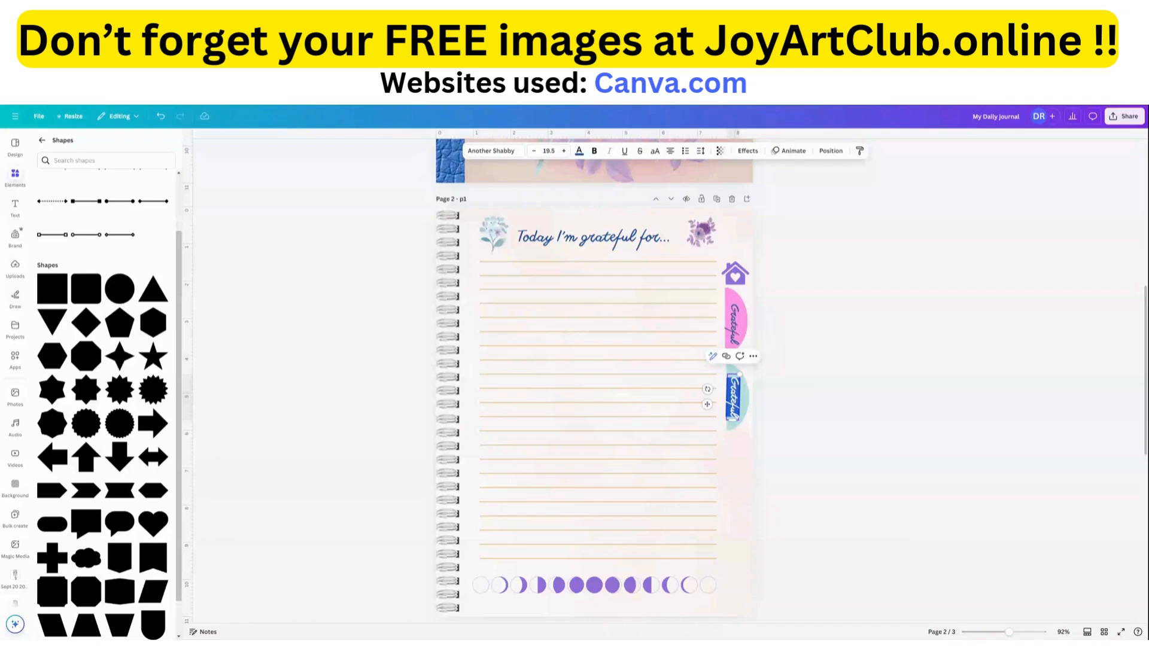
{"action": "type", "text": "Affirmations"}
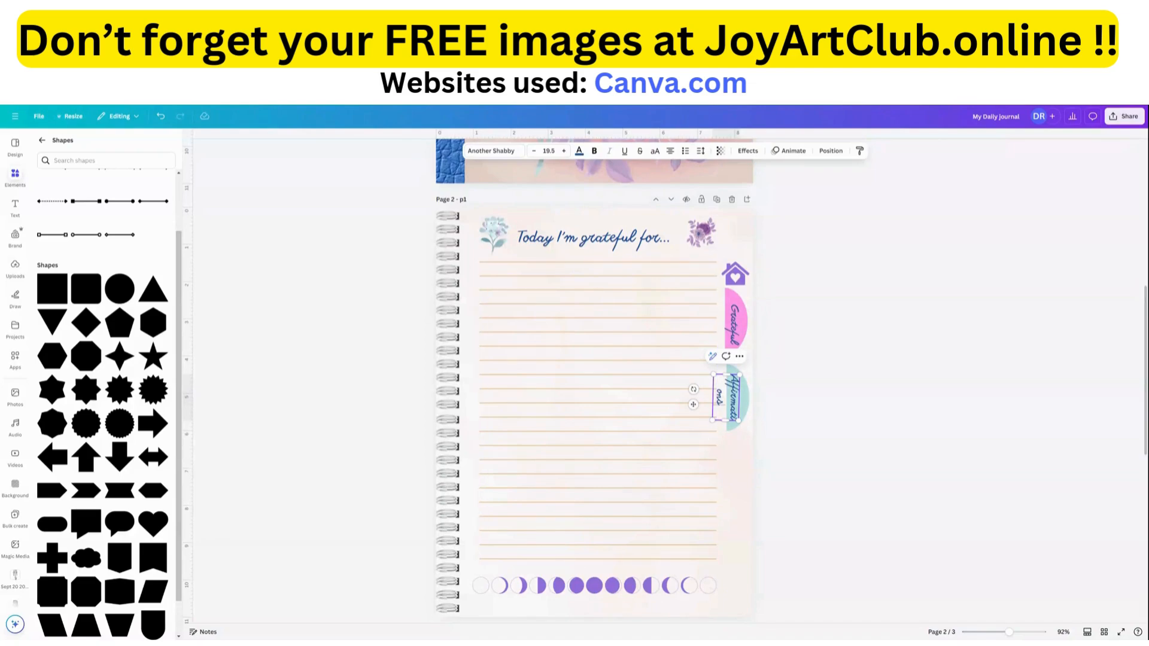
{"action": "left_click_drag", "start_coordinate": [733, 398], "coordinate": [707, 406]}
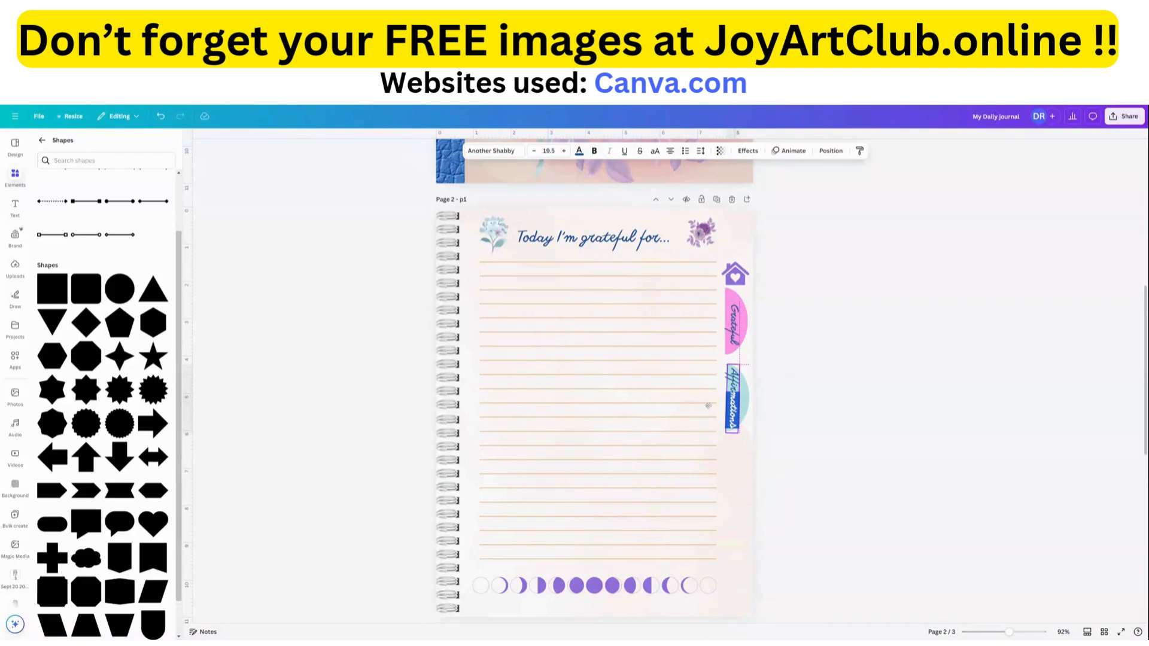
Lengthen the teal side tab downward to fit the "Affirmations" label and adjust the label's position on it.
{"action": "left_click", "coordinate": [733, 429]}
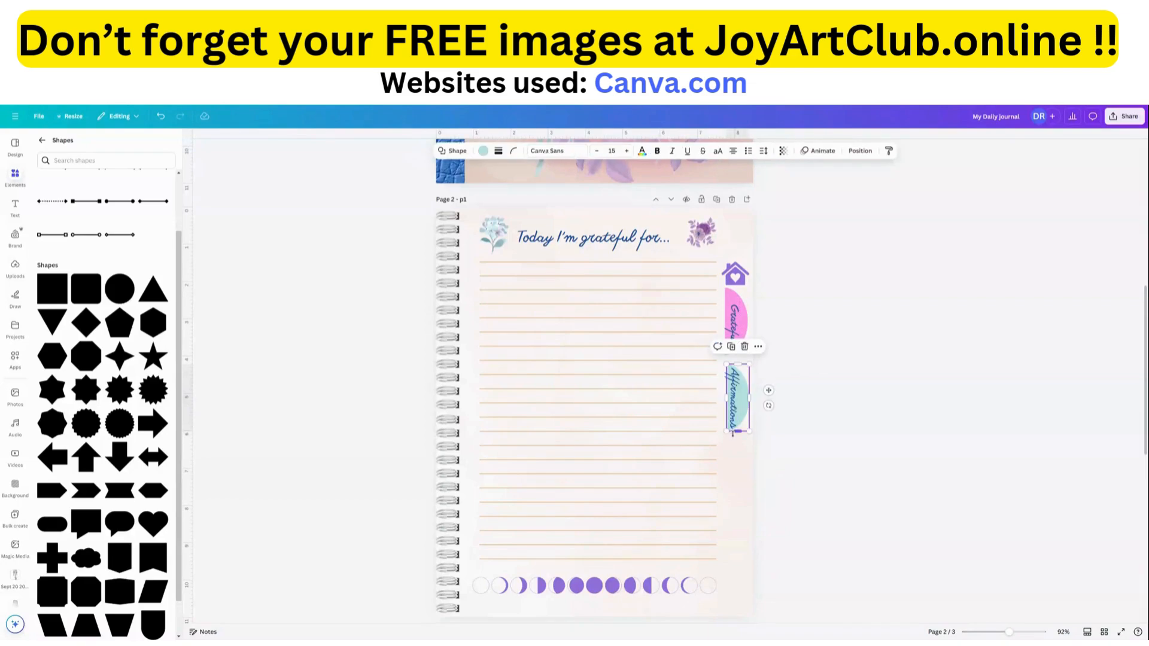
{"action": "left_click_drag", "start_coordinate": [736, 431], "coordinate": [710, 398]}
{"action": "left_click", "coordinate": [733, 411]}
{"action": "left_click_drag", "start_coordinate": [706, 396], "coordinate": [704, 395]}
{"action": "left_click", "coordinate": [740, 476]}
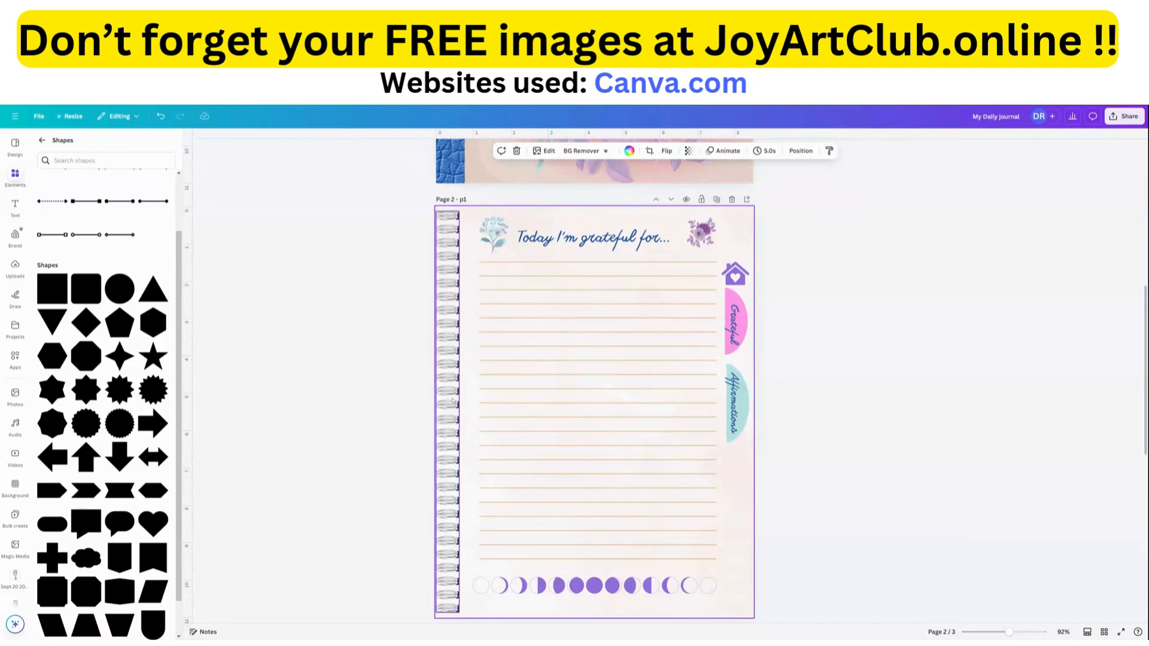
Shorten the pink "Grateful" tab slightly from its upper end to leave a gap below the house icon.
{"action": "scroll", "coordinate": [455, 359], "scroll_direction": "down", "scroll_amount": 4}
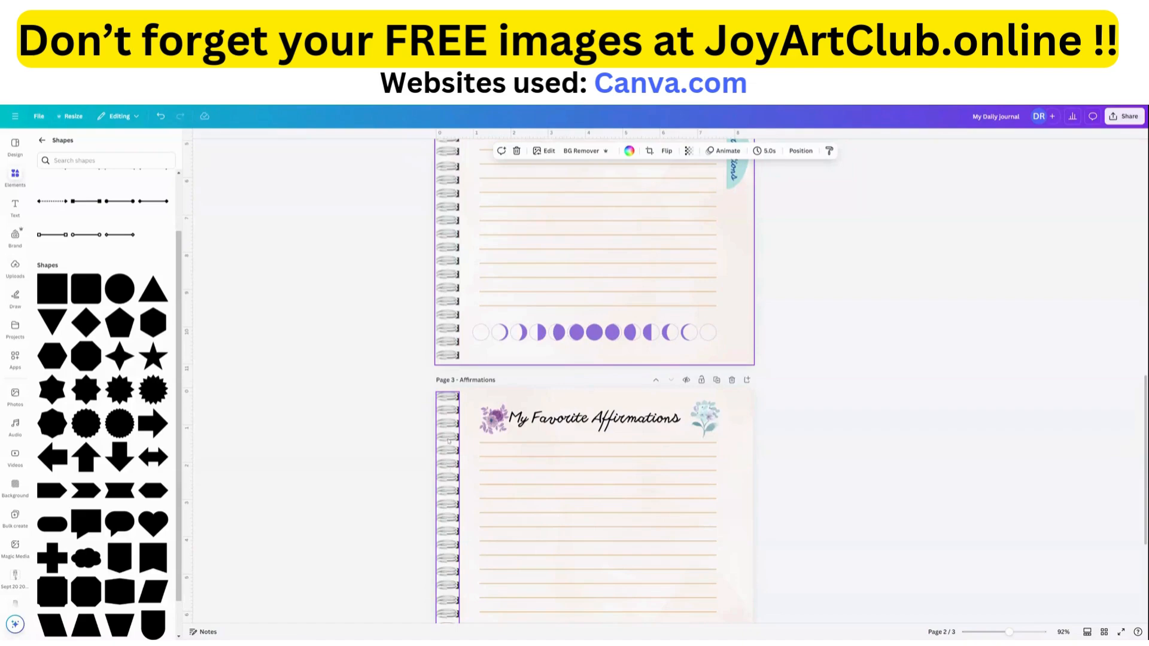
{"action": "scroll", "coordinate": [448, 441], "scroll_direction": "up", "scroll_amount": 6}
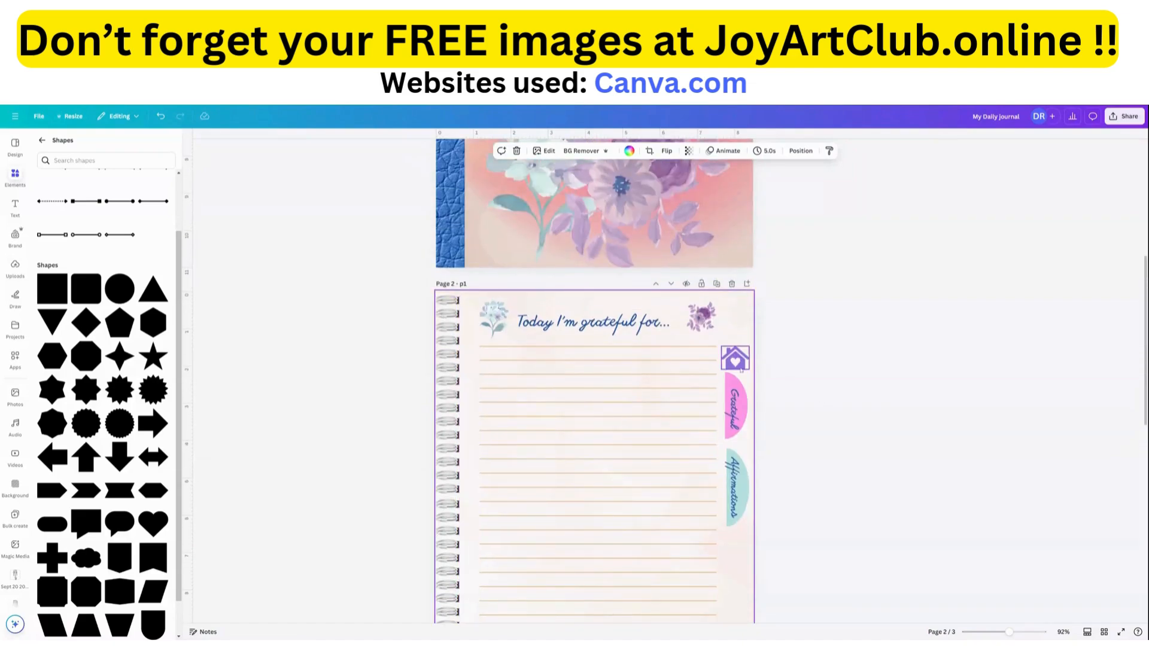
{"action": "left_click", "coordinate": [738, 362]}
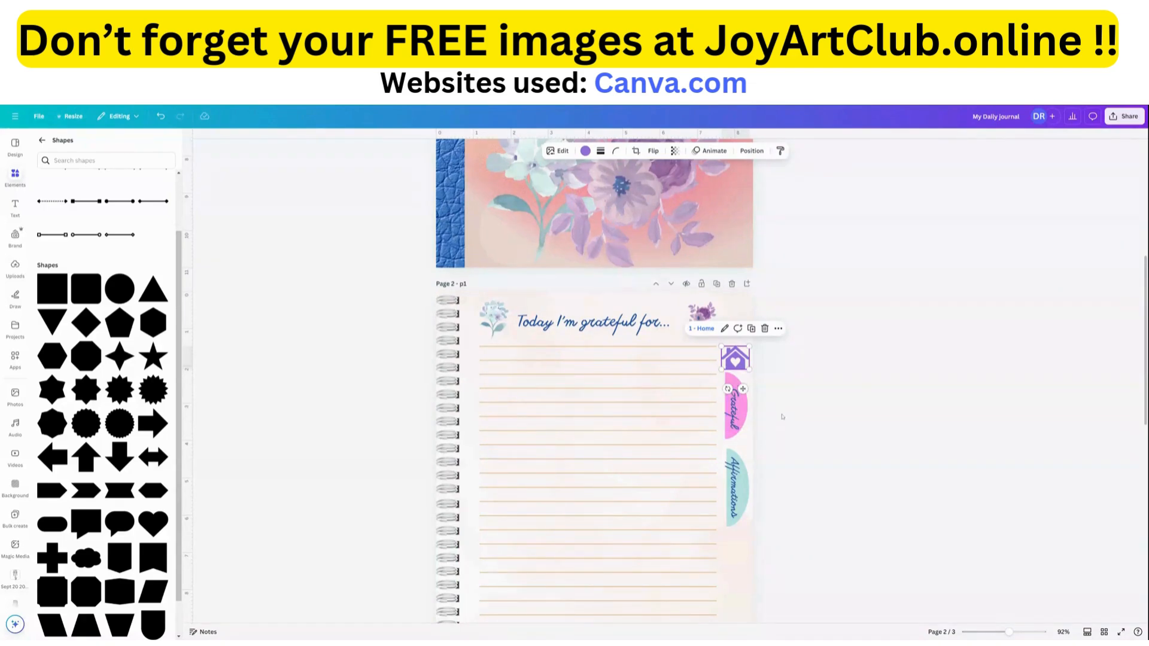
{"action": "left_click", "coordinate": [744, 418]}
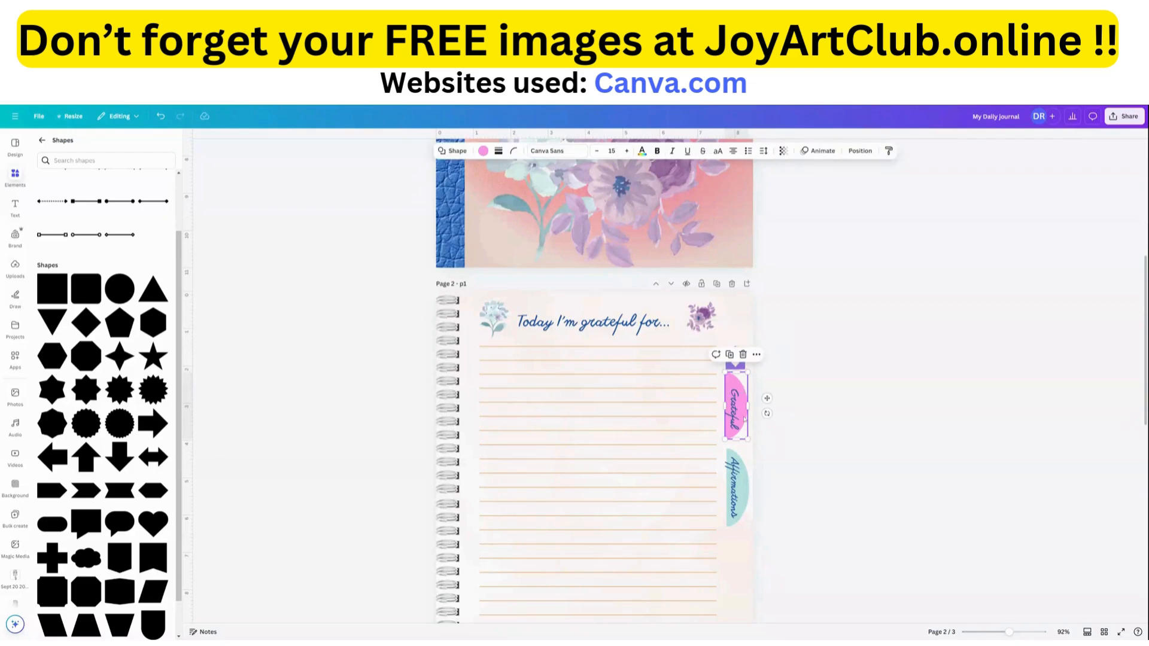
{"action": "left_click", "coordinate": [812, 387]}
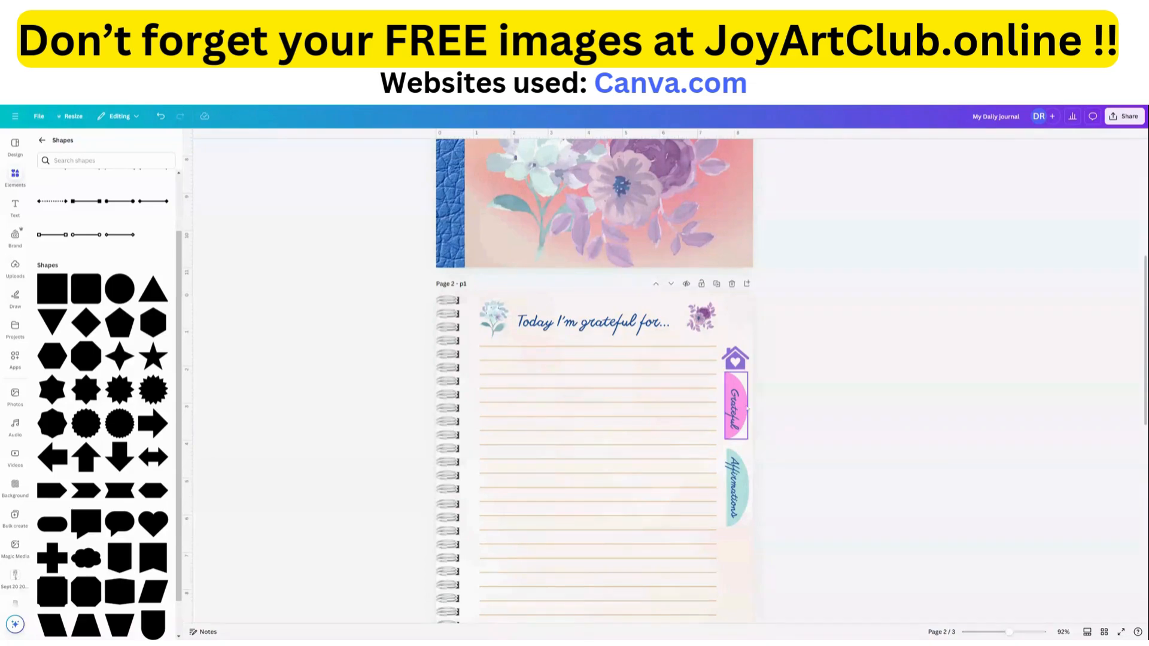
{"action": "left_click", "coordinate": [744, 407]}
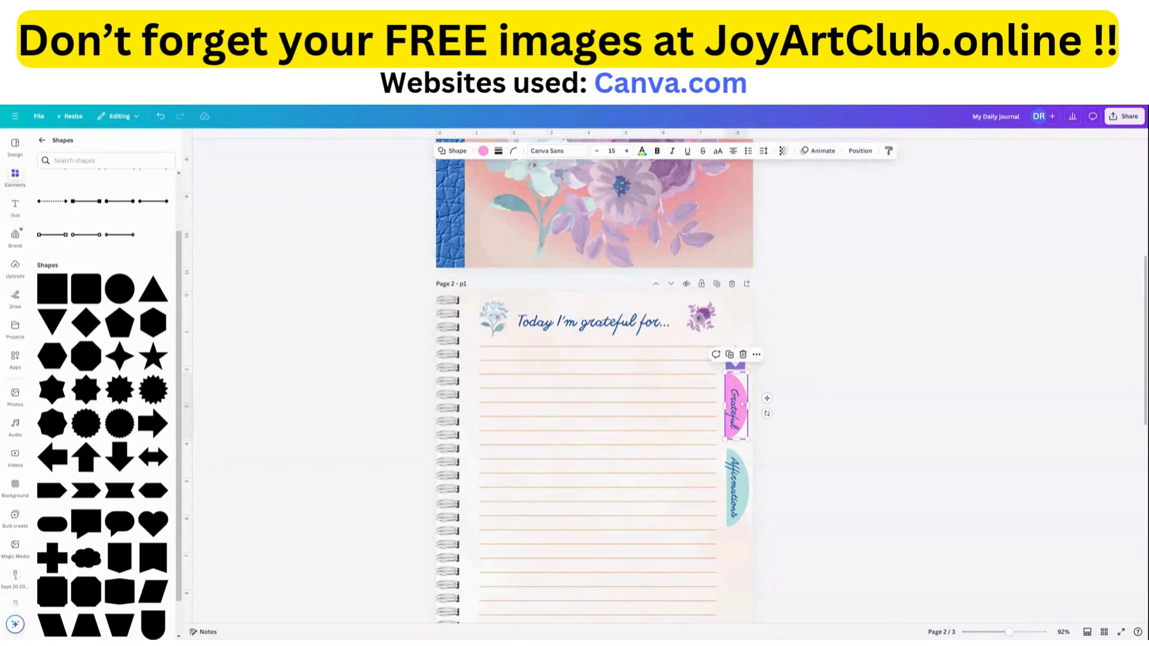
{"action": "left_click_drag", "start_coordinate": [739, 372], "coordinate": [742, 376]}
{"action": "left_click", "coordinate": [740, 444]}
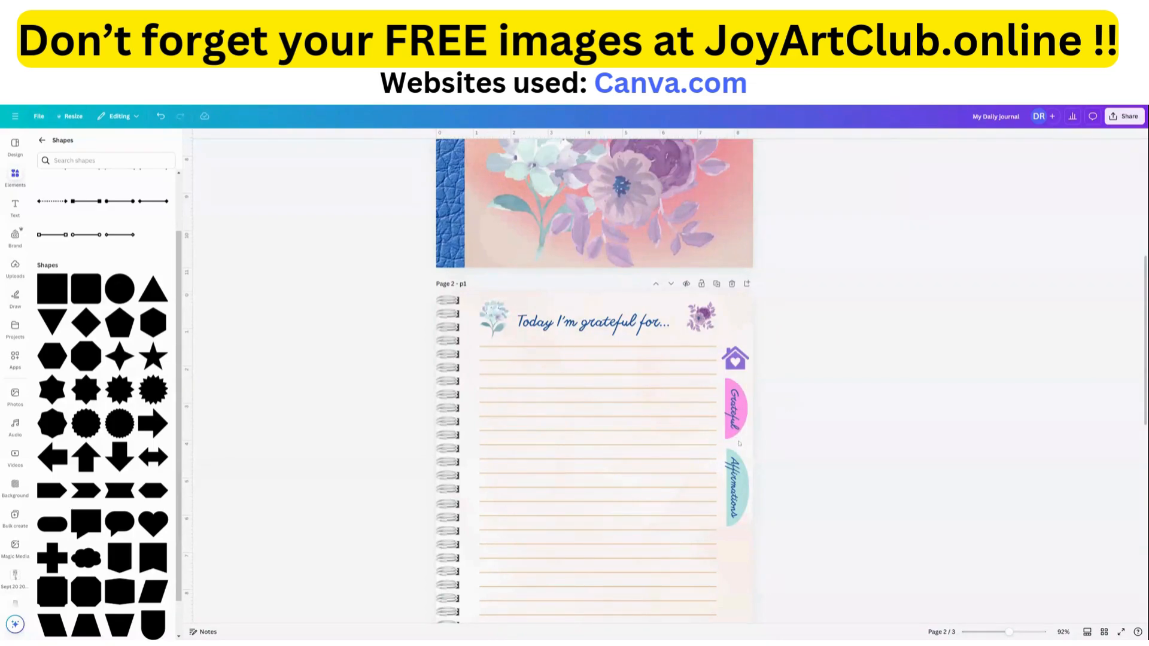
Link the "Grateful" label on the pink tab to the document page "2 - p1".
{"action": "left_click", "coordinate": [739, 417]}
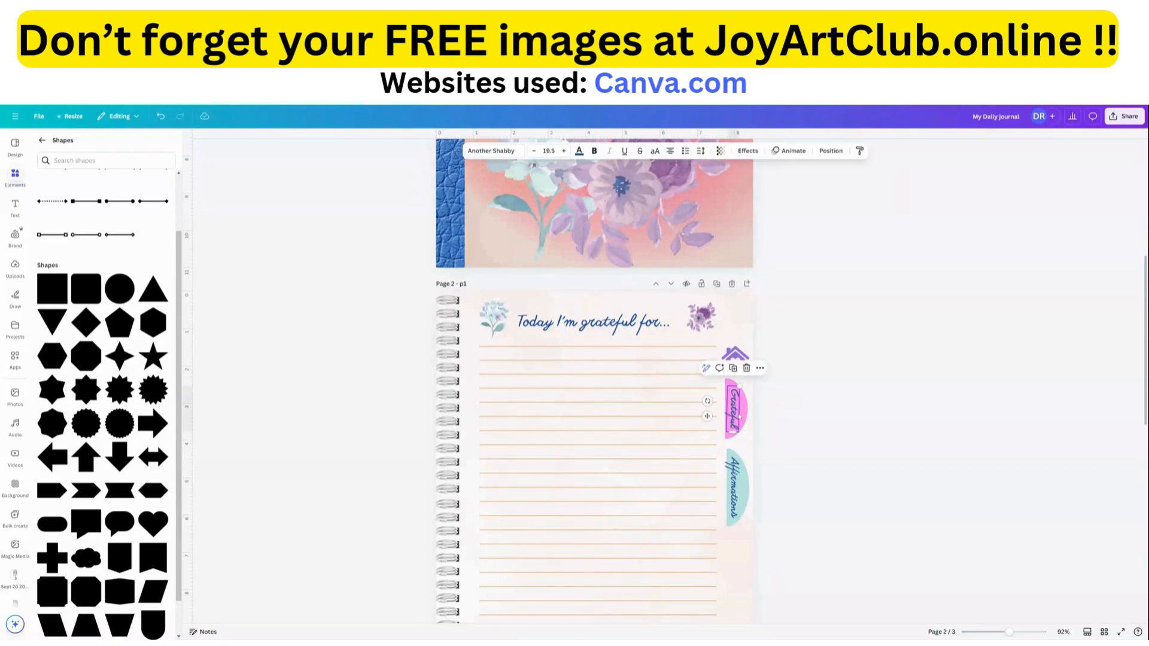
{"action": "left_click", "coordinate": [760, 369]}
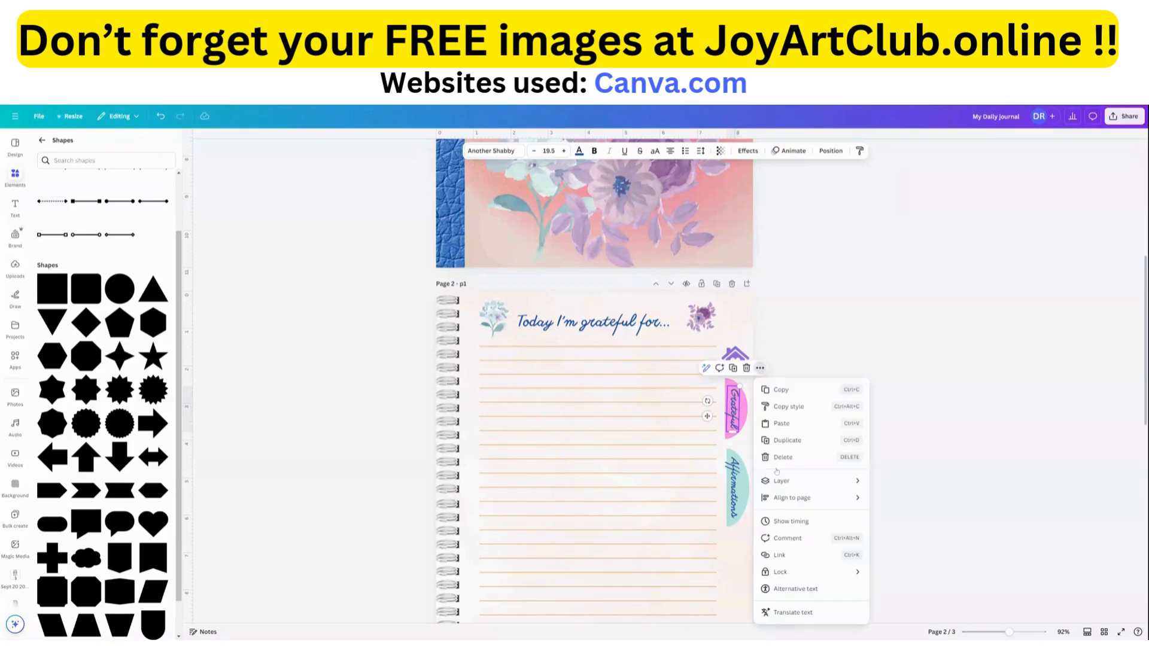
{"action": "left_click", "coordinate": [784, 555]}
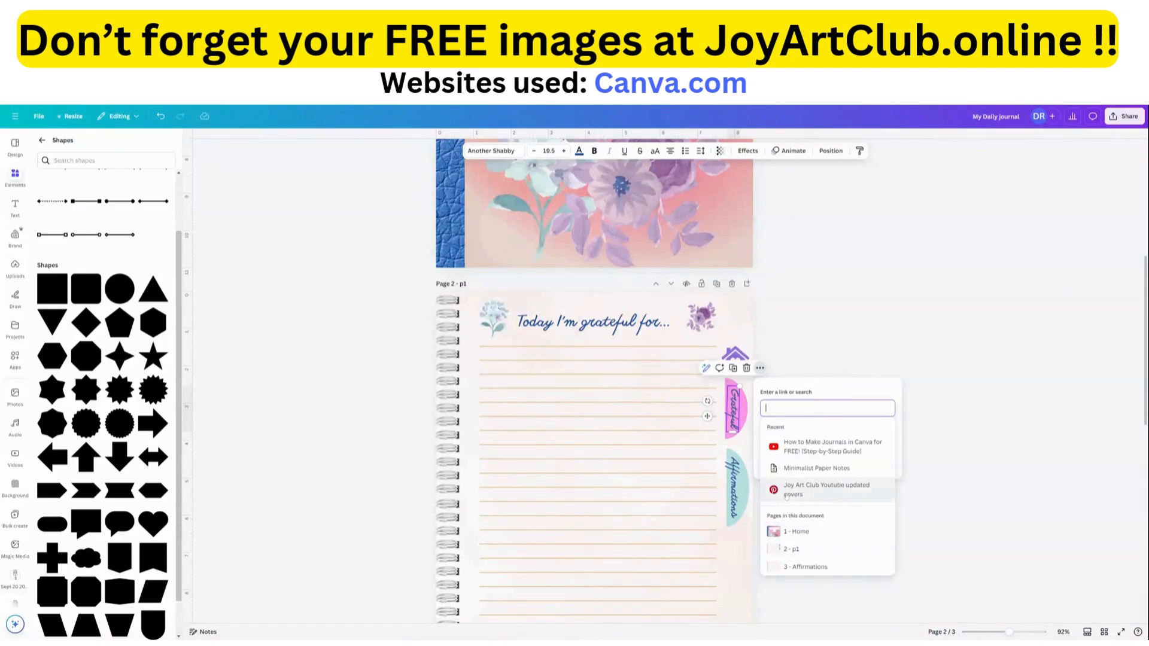
{"action": "left_click", "coordinate": [791, 549]}
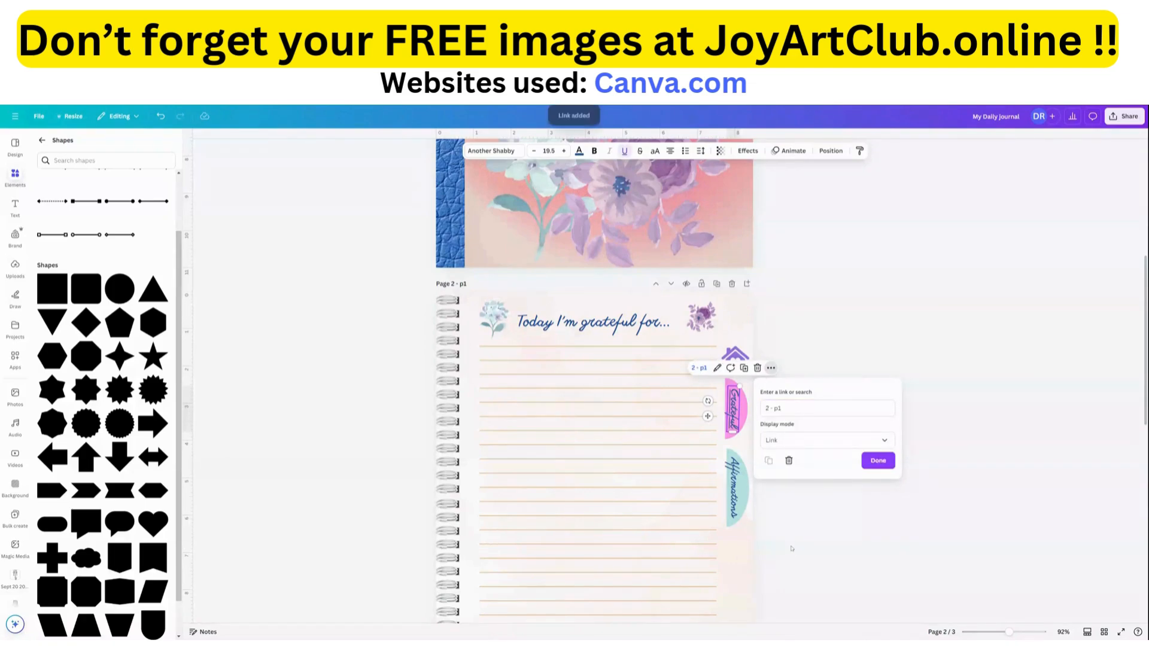
Link the pink tab shape behind the "Grateful" label to the document page "2 - p1".
{"action": "left_click", "coordinate": [874, 462]}
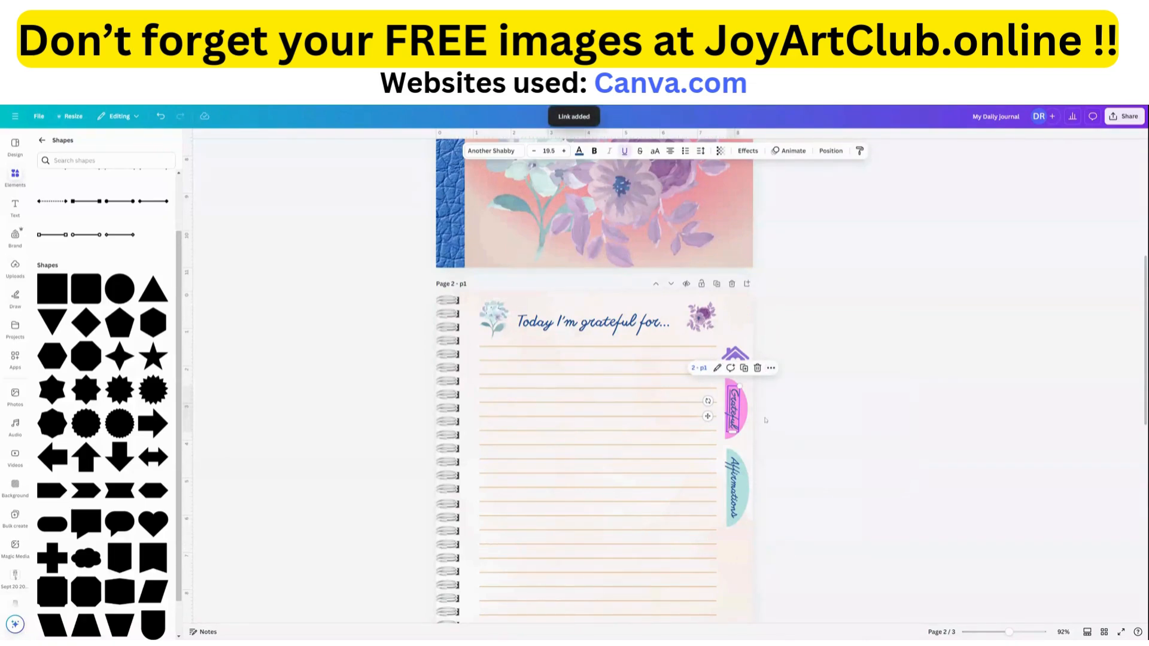
{"action": "left_click", "coordinate": [744, 415]}
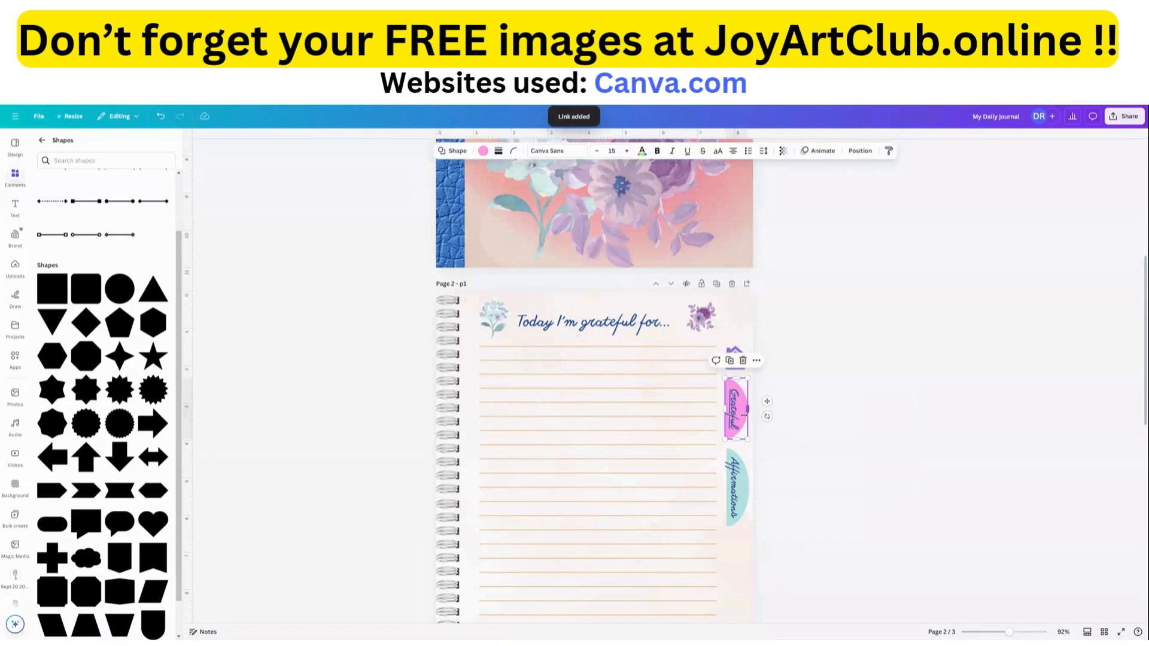
{"action": "left_click", "coordinate": [756, 361]}
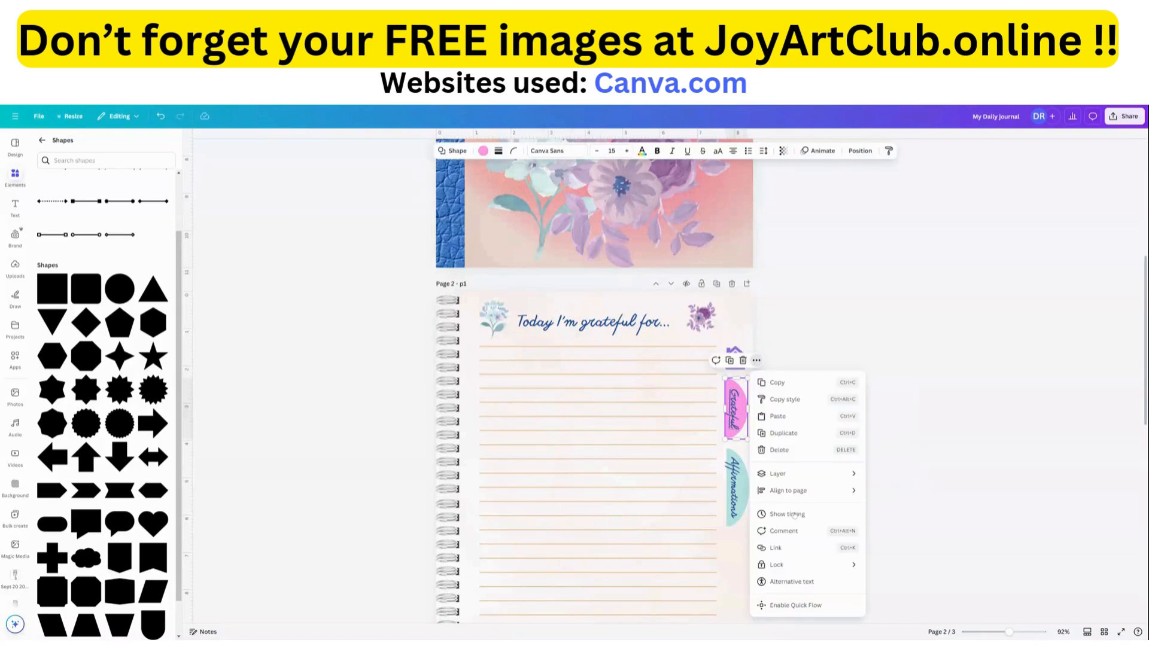
{"action": "left_click", "coordinate": [777, 547]}
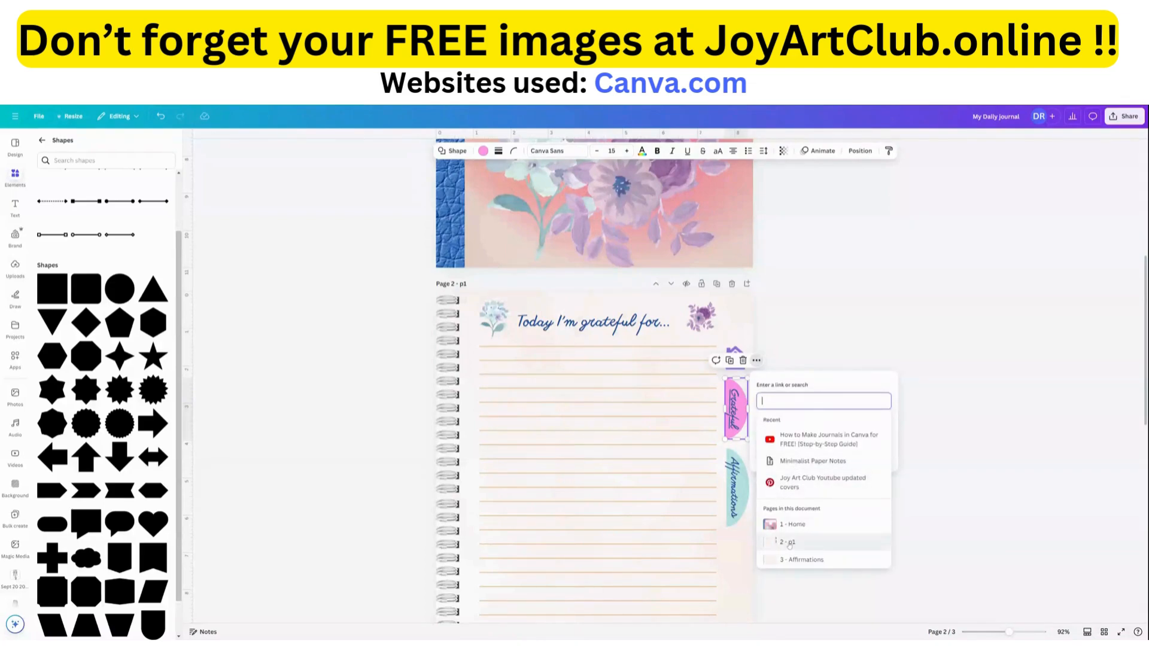
{"action": "left_click", "coordinate": [788, 542]}
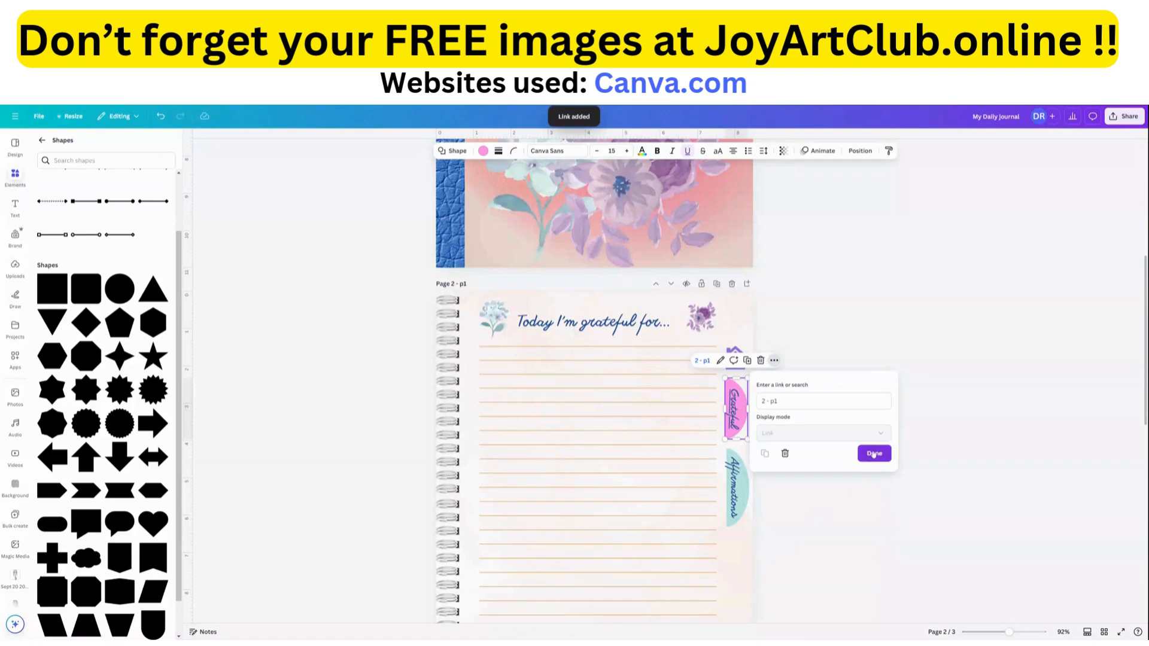
{"action": "left_click", "coordinate": [873, 453]}
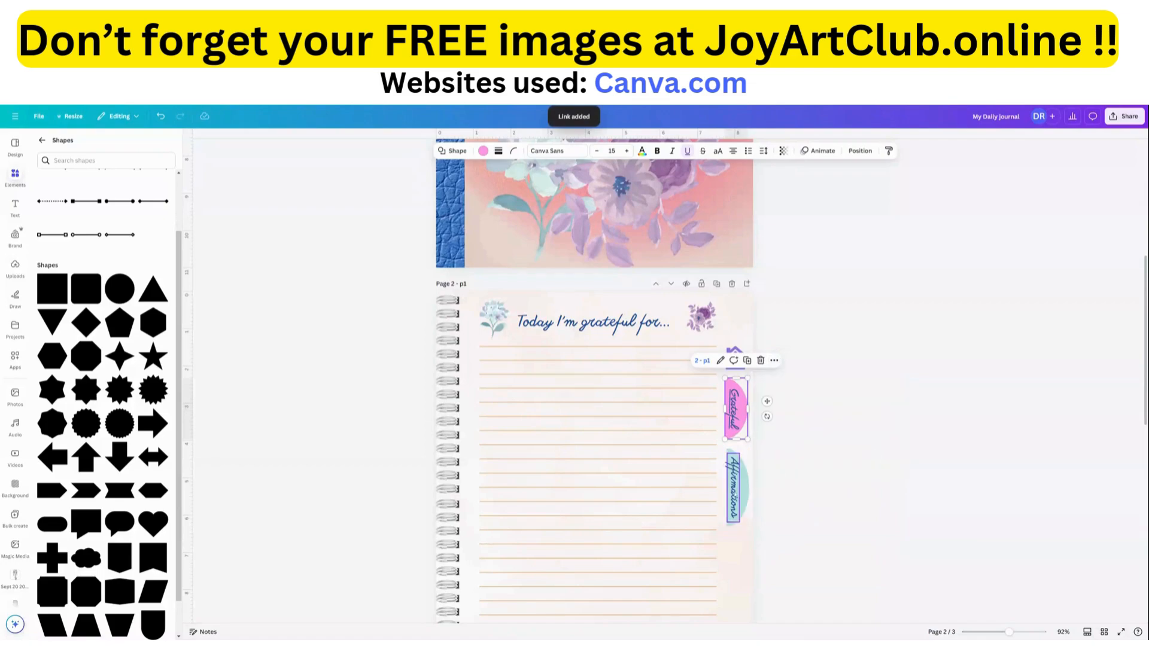
Link the "Affirmations" label on the teal tab to the document page "3 - Affirmations".
{"action": "left_click", "coordinate": [733, 485]}
{"action": "left_click", "coordinate": [760, 436]}
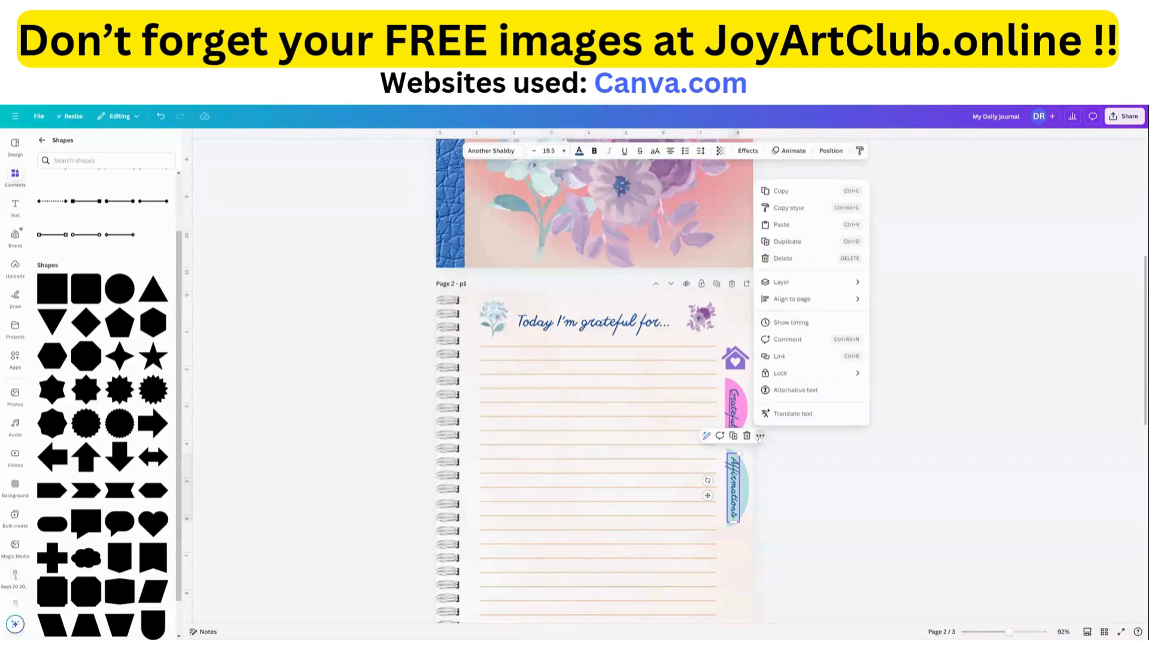
{"action": "left_click", "coordinate": [778, 356]}
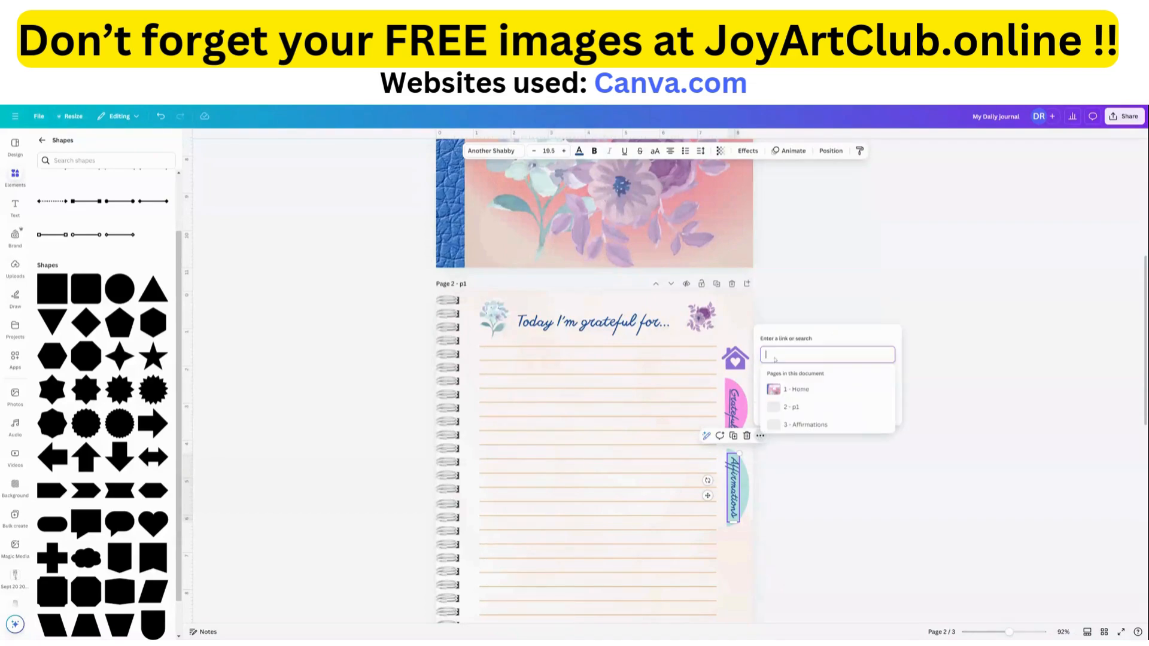
{"action": "left_click", "coordinate": [805, 513]}
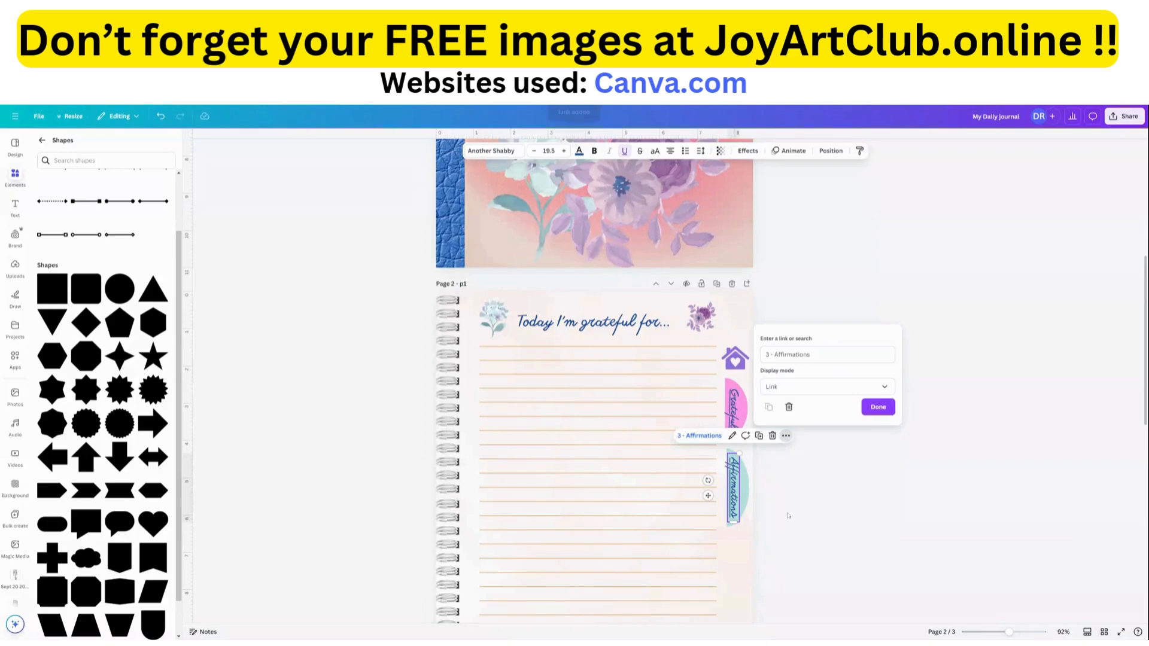
{"action": "left_click", "coordinate": [878, 407]}
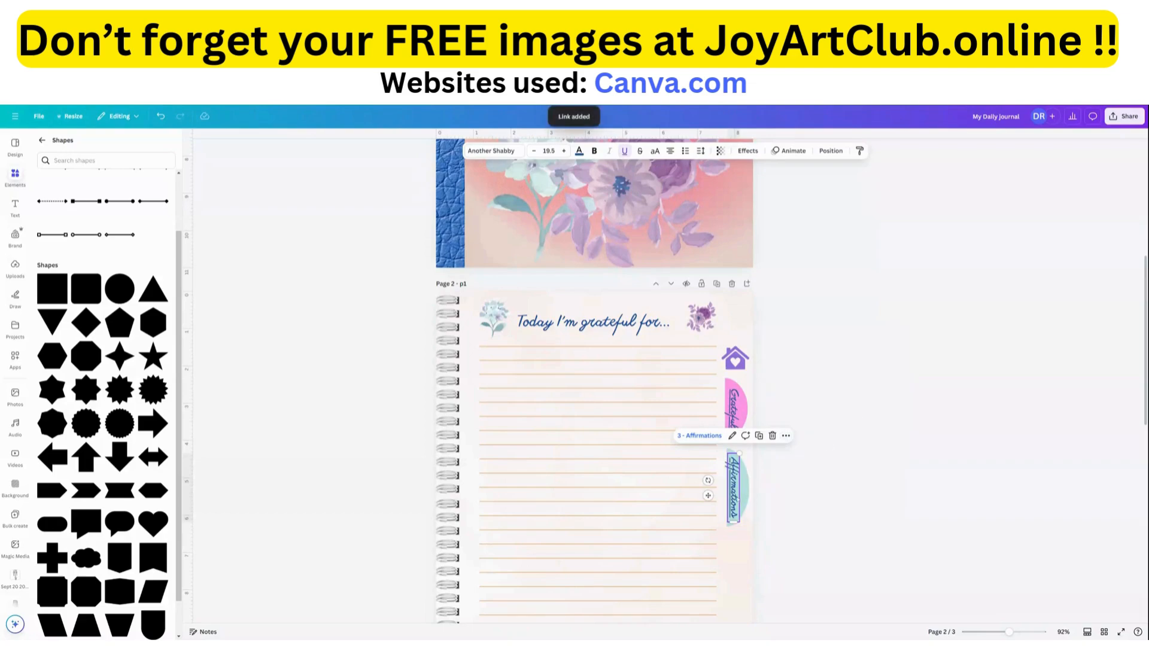
Link the teal tab shape behind the "Affirmations" label to the document page "3 - Affirmations".
{"action": "left_click", "coordinate": [750, 498]}
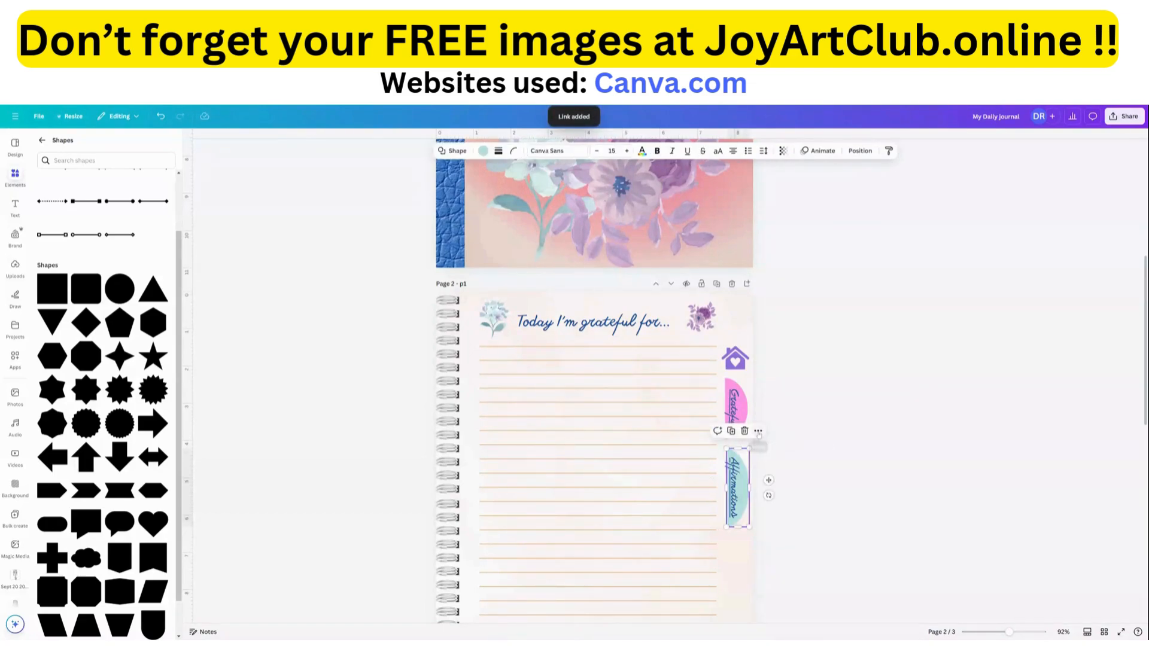
{"action": "left_click", "coordinate": [757, 431]}
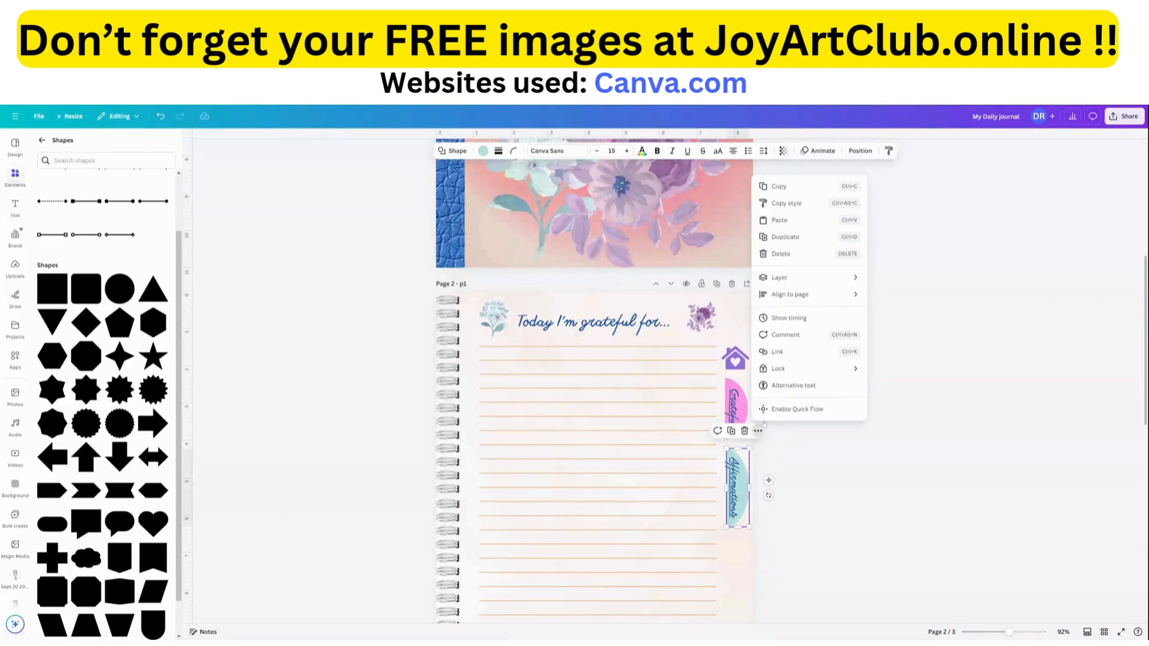
{"action": "left_click", "coordinate": [778, 354]}
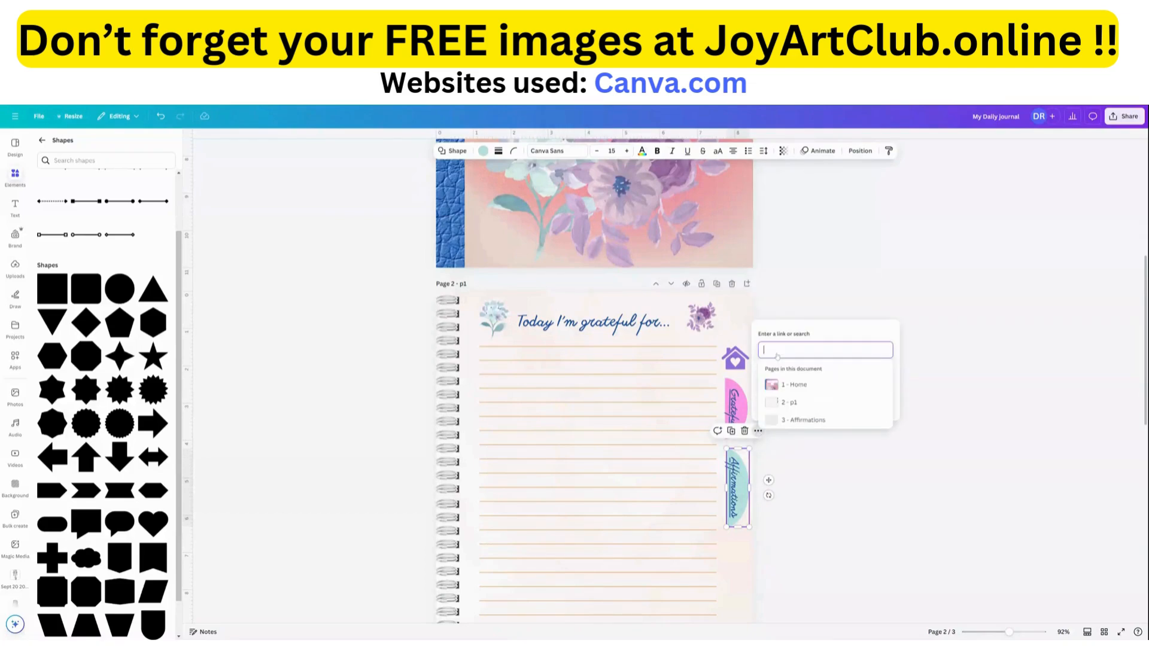
{"action": "left_click", "coordinate": [797, 510]}
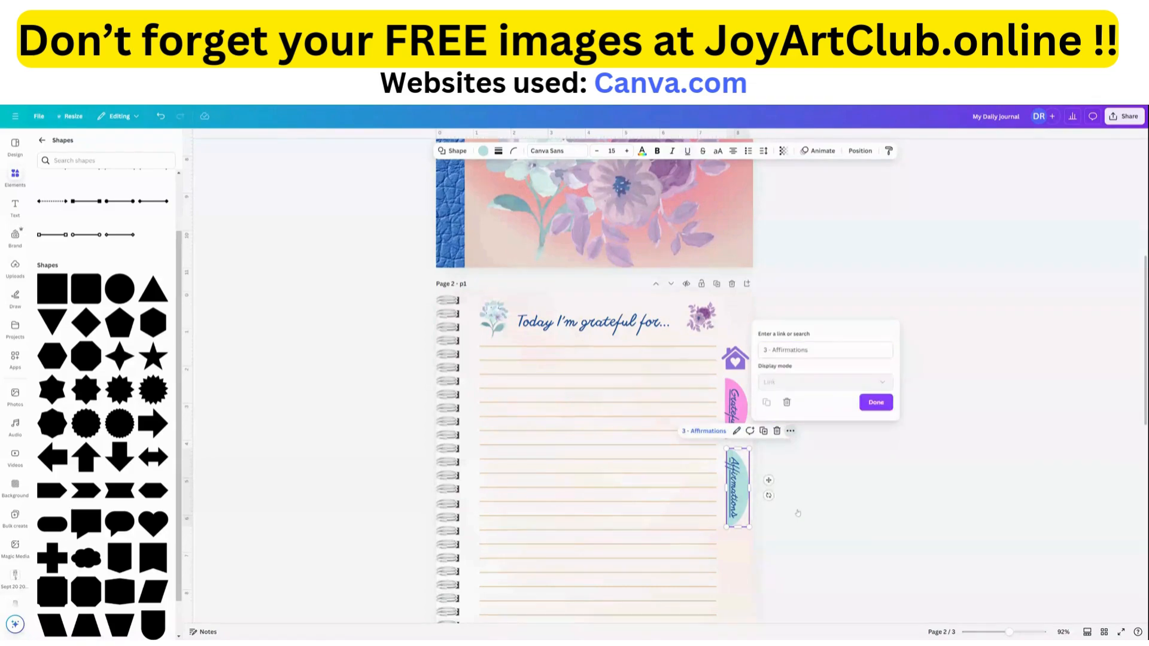
{"action": "left_click", "coordinate": [879, 403]}
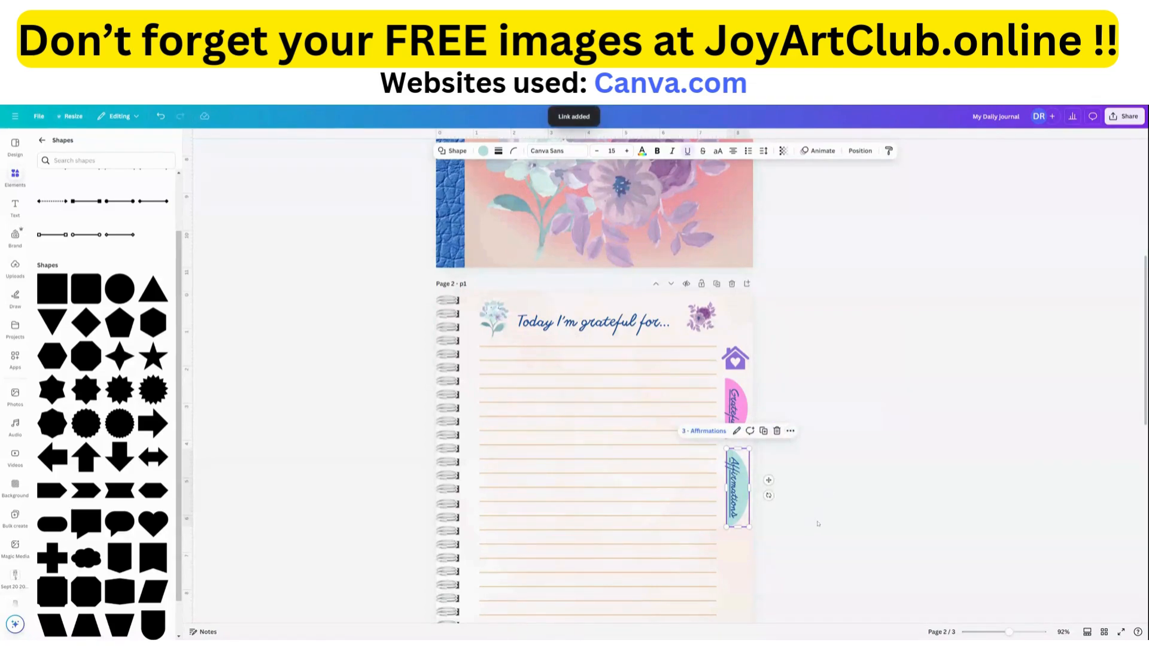
{"action": "left_click", "coordinate": [880, 406]}
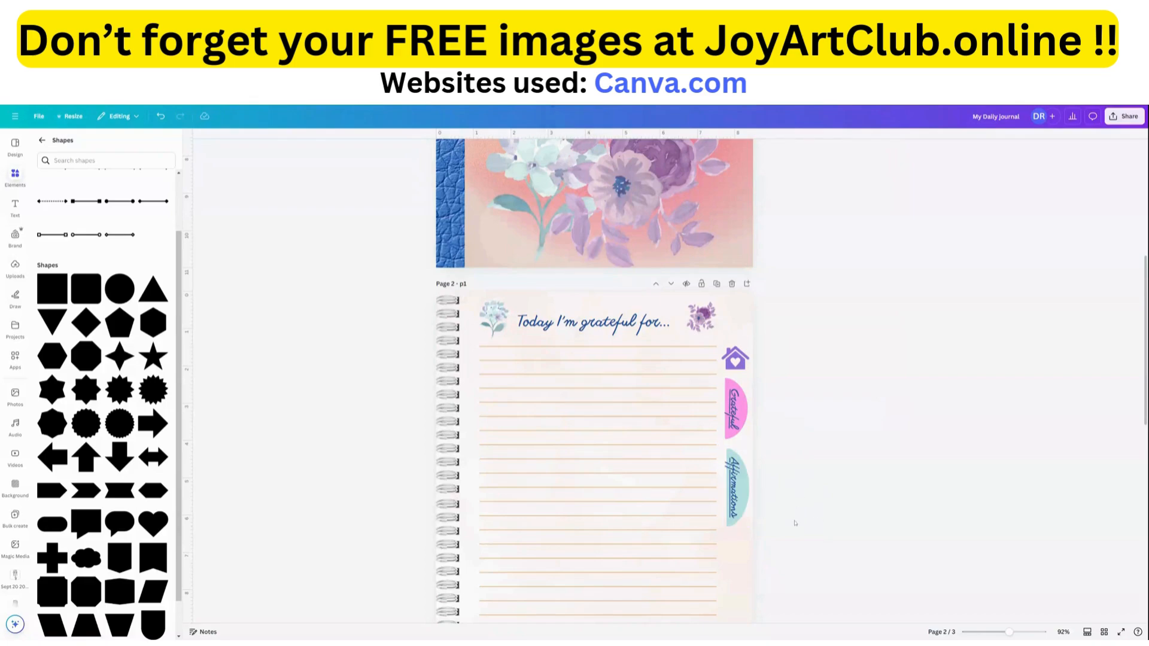
Copy the house icon and both labeled side tabs from page 2 and paste them onto the Affirmations page.
{"action": "left_click_drag", "start_coordinate": [794, 521], "coordinate": [724, 342]}
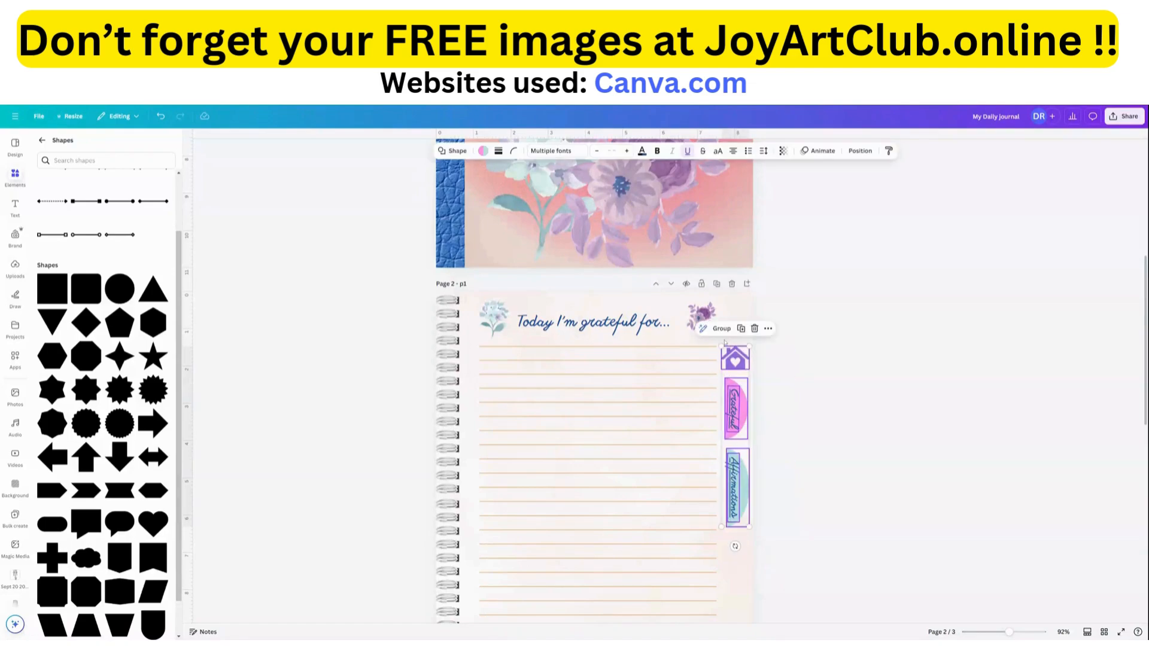
{"action": "left_click", "coordinate": [768, 329]}
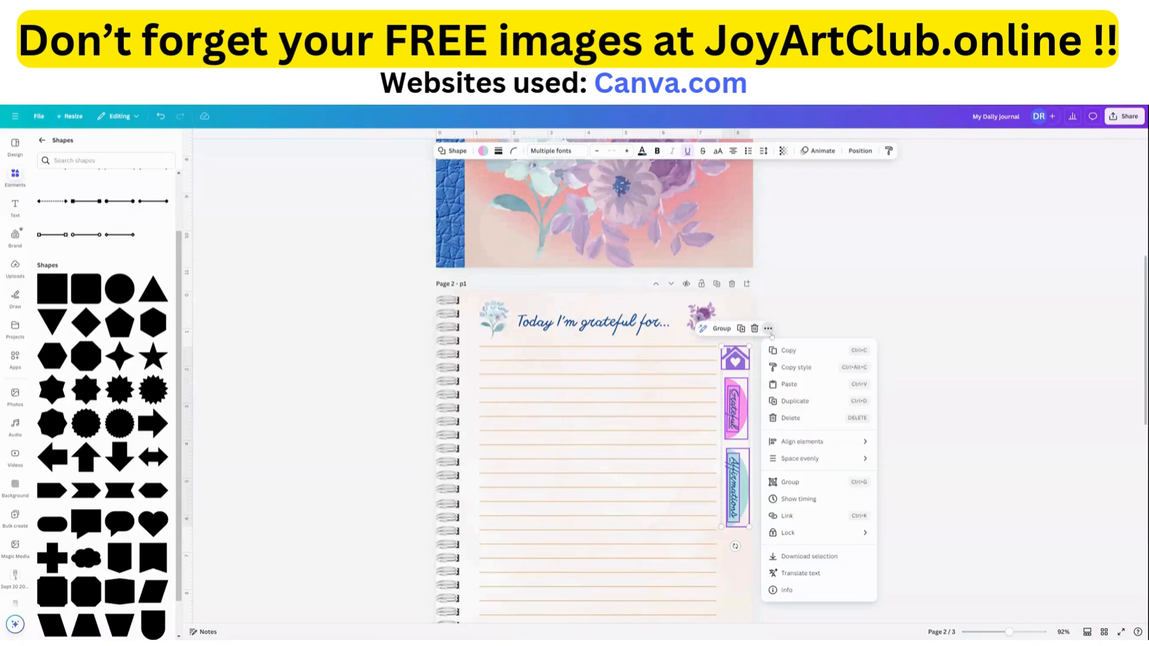
{"action": "left_click", "coordinate": [787, 355]}
{"action": "scroll", "coordinate": [733, 415], "scroll_direction": "down", "scroll_amount": 10}
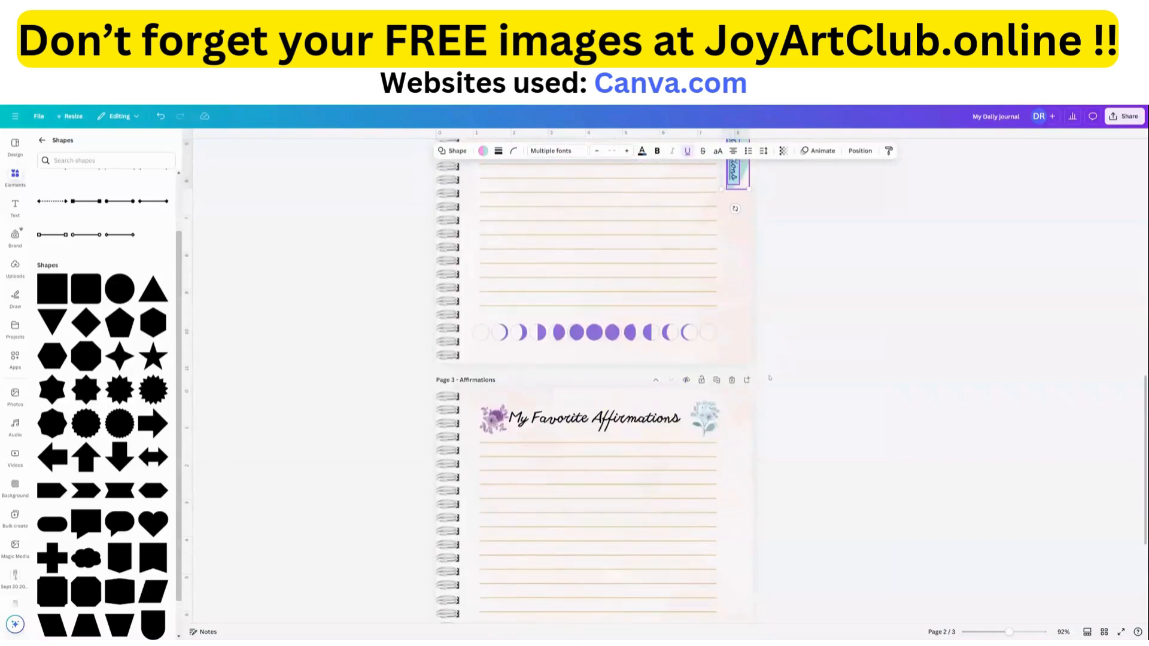
{"action": "left_click", "coordinate": [744, 402]}
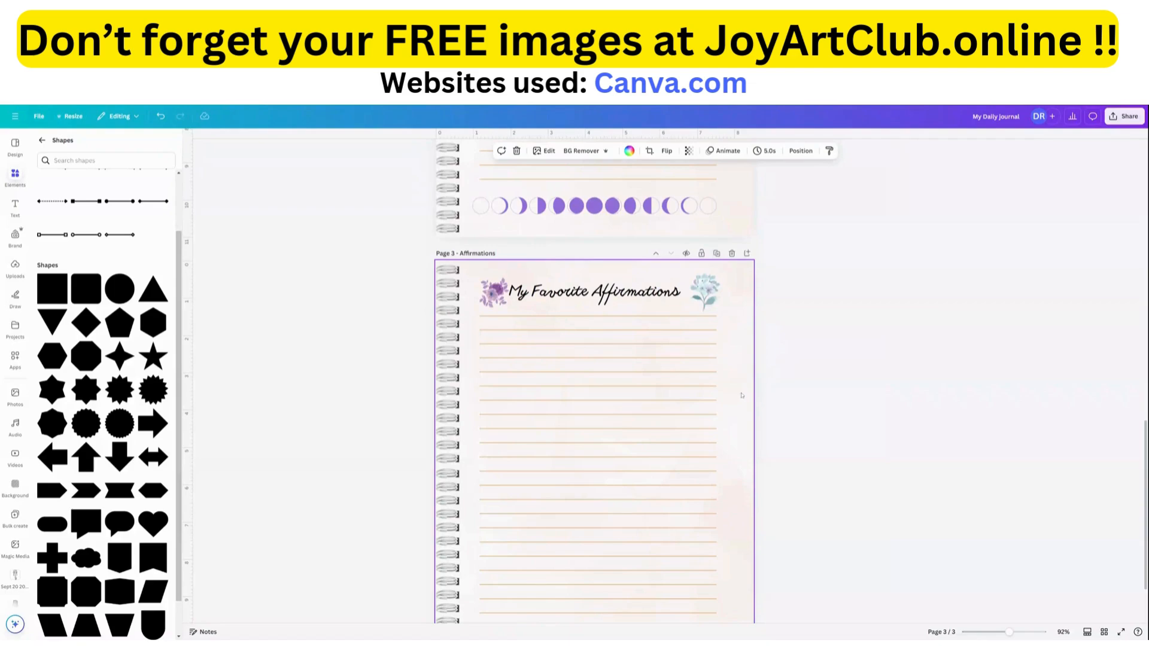
{"action": "key", "text": "ctrl+v"}
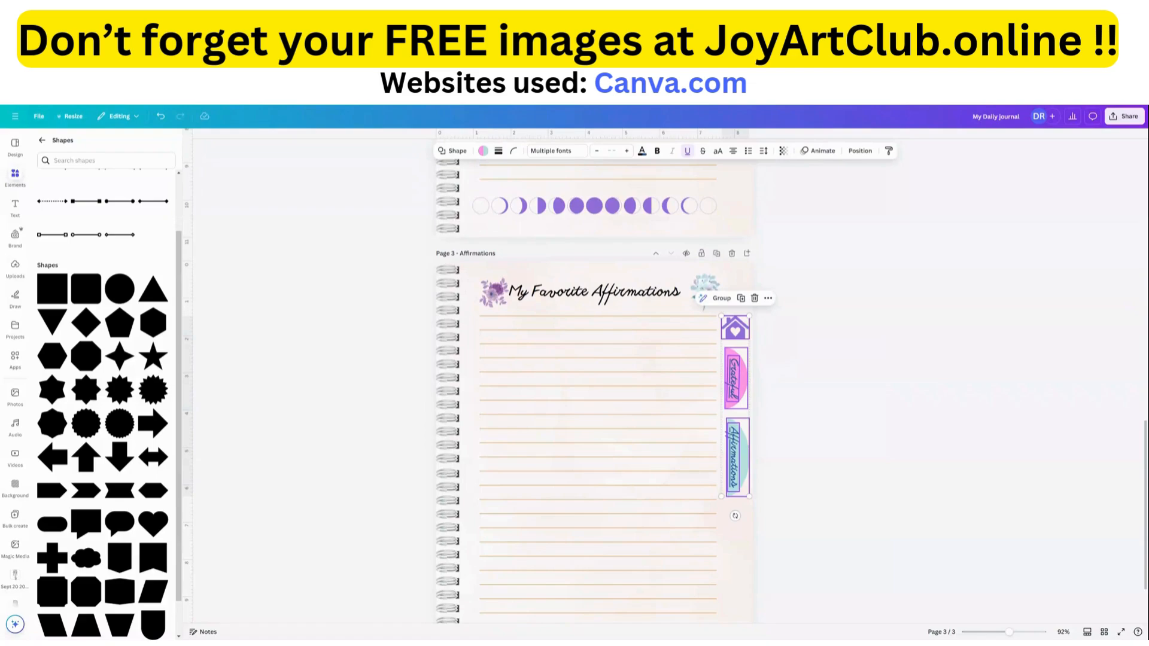
{"action": "left_click", "coordinate": [817, 409]}
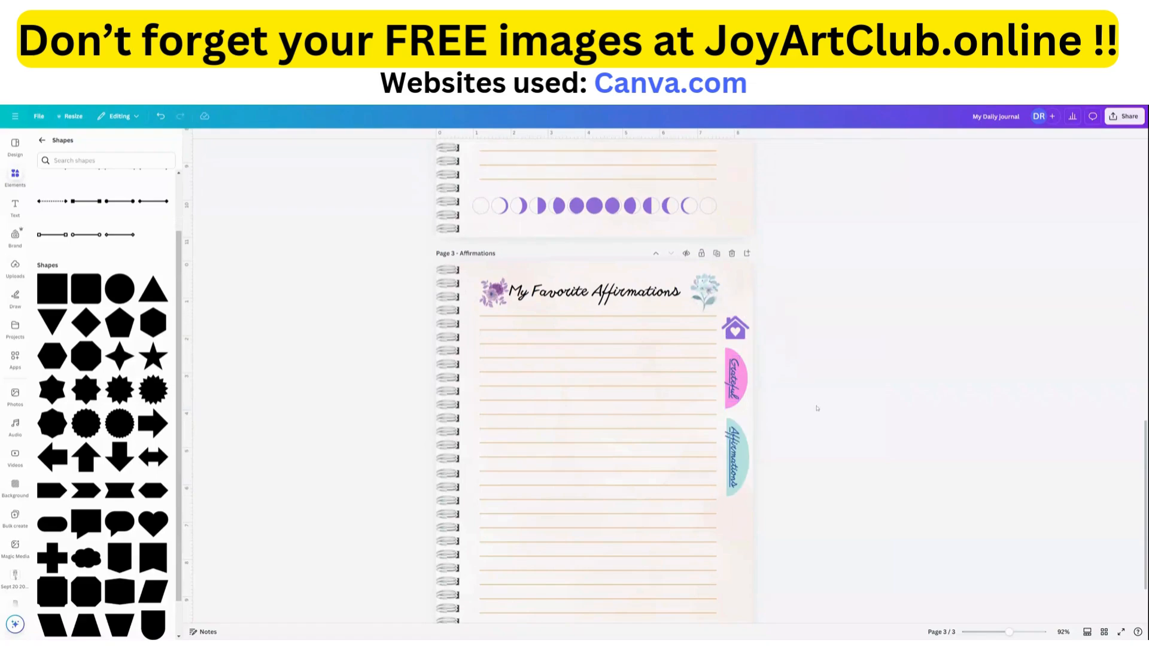
Review the tabs on pages 2 and 3 and the cover, and look at the design's sharing options.
{"action": "scroll", "coordinate": [587, 362], "scroll_direction": "up", "scroll_amount": 10}
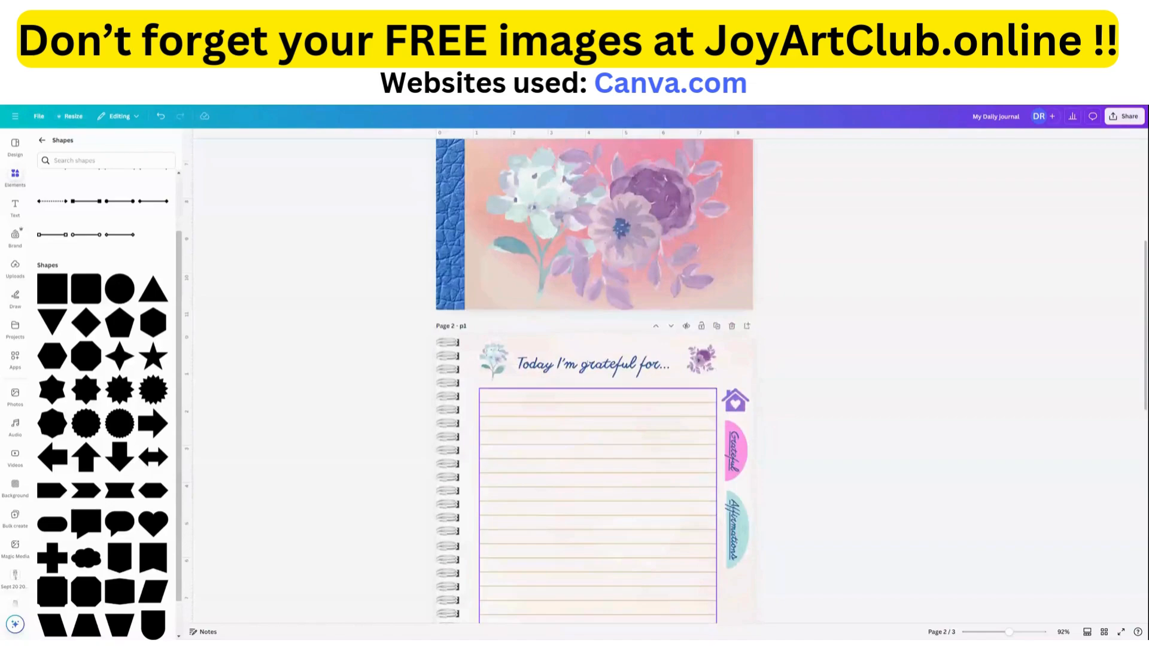
{"action": "scroll", "coordinate": [589, 363], "scroll_direction": "down", "scroll_amount": 3}
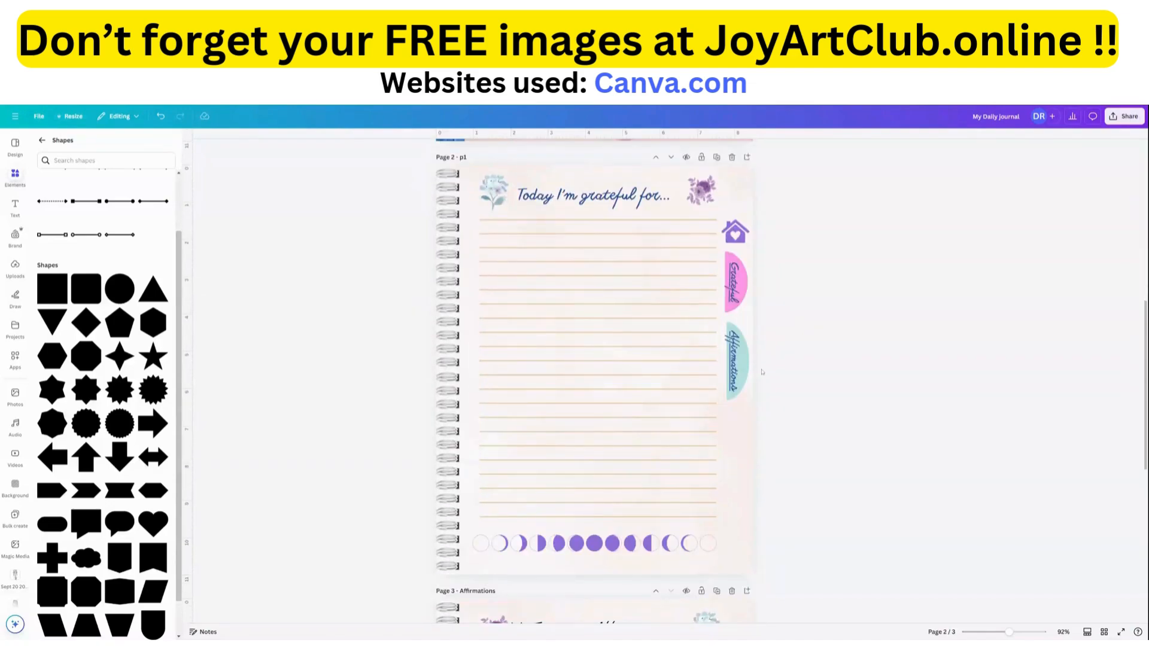
{"action": "scroll", "coordinate": [685, 441], "scroll_direction": "down", "scroll_amount": 5}
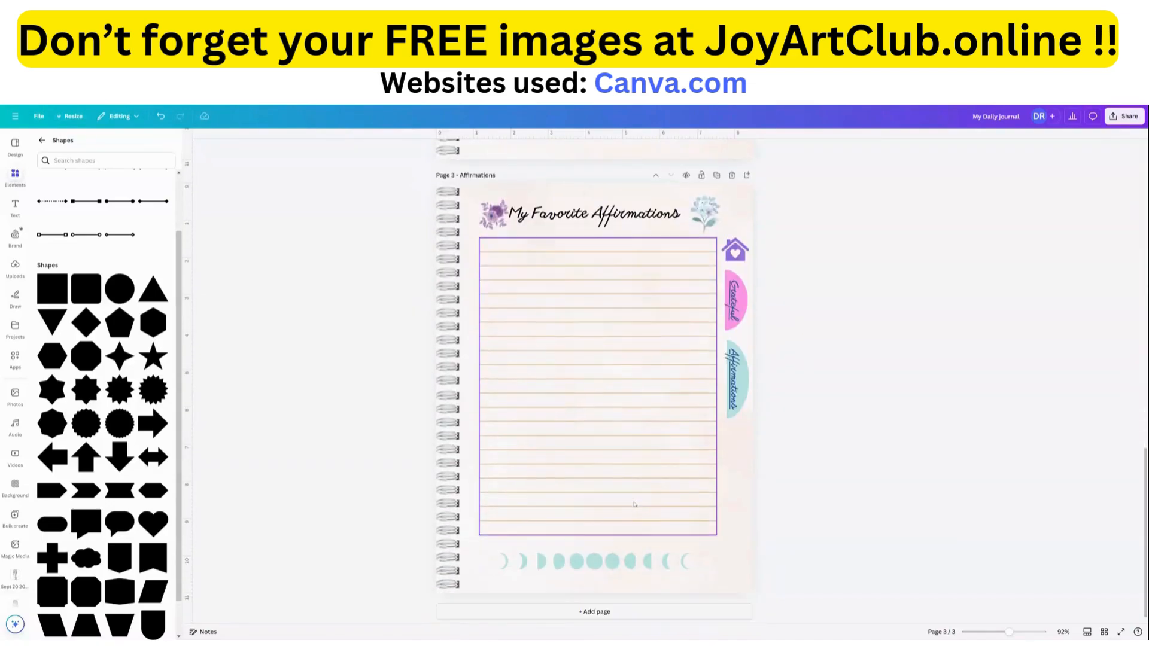
{"action": "scroll", "coordinate": [587, 440], "scroll_direction": "up", "scroll_amount": 4}
{"action": "scroll", "coordinate": [478, 403], "scroll_direction": "up", "scroll_amount": 6}
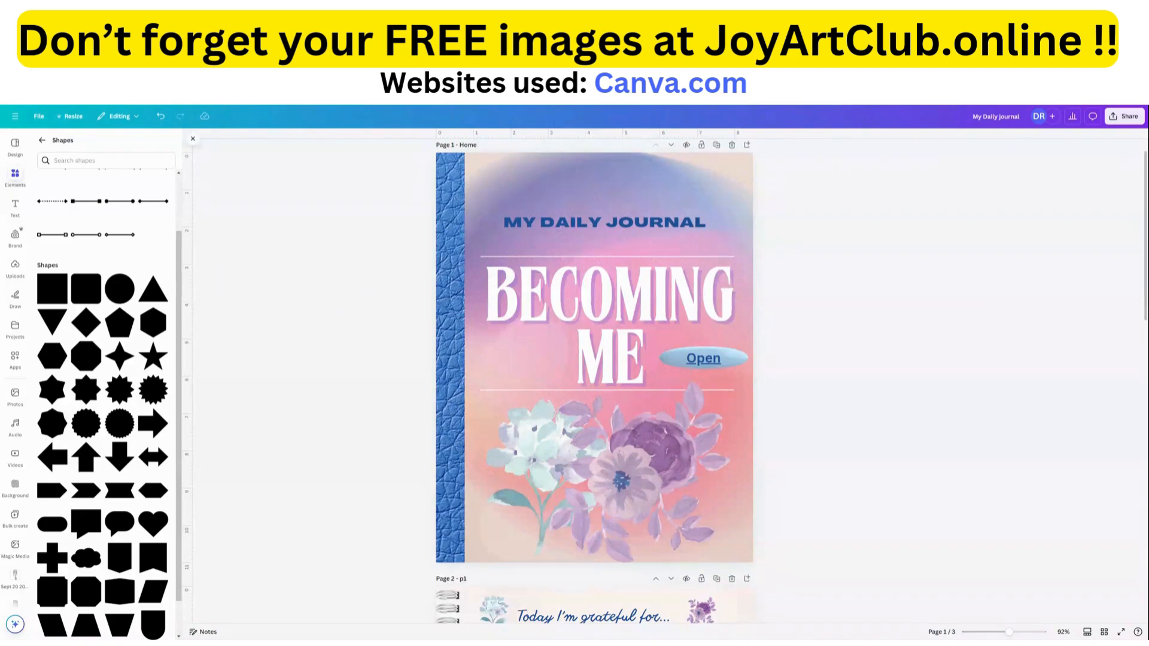
{"action": "left_click", "coordinate": [1123, 116]}
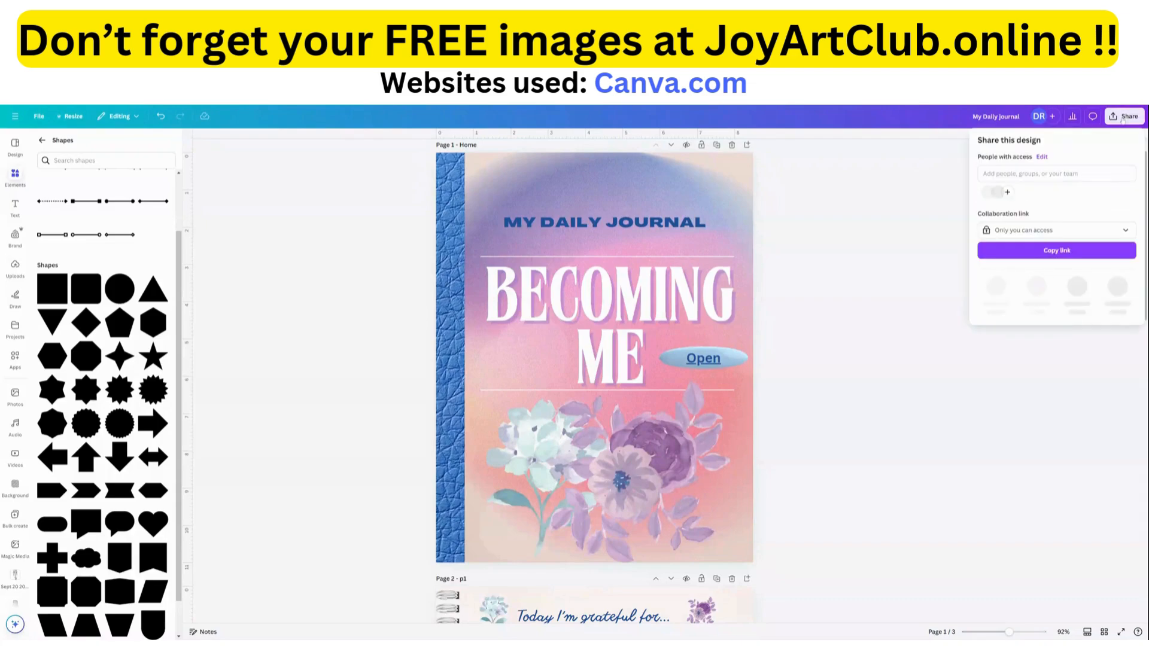
{"action": "left_click", "coordinate": [995, 287]}
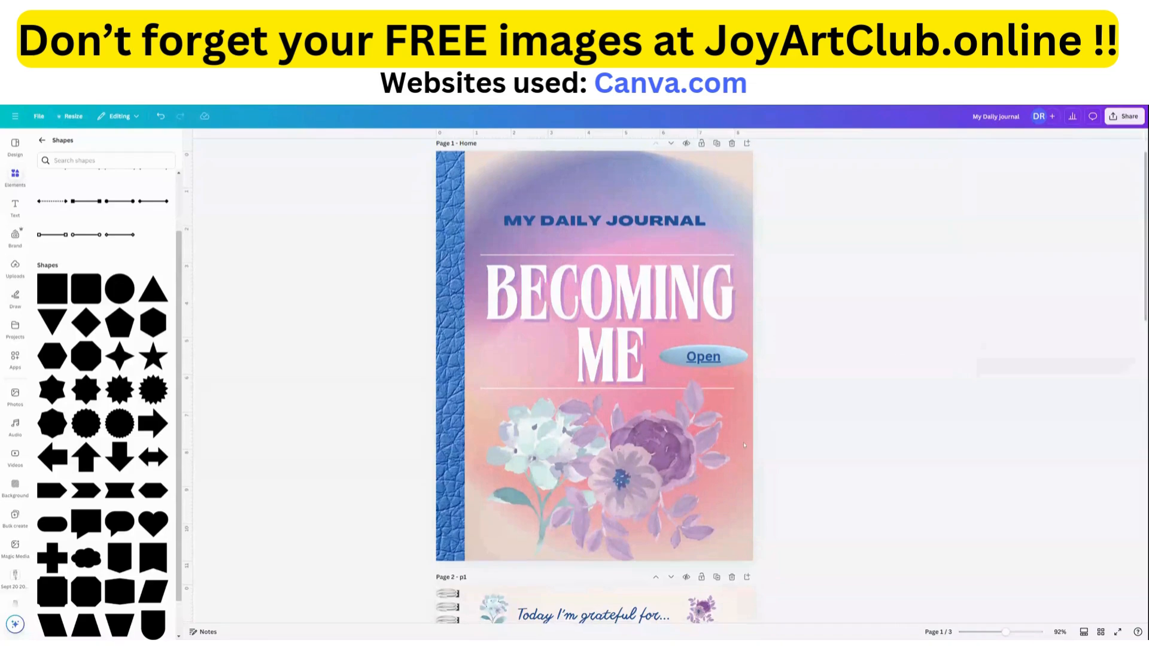
Duplicate the "Today I'm grateful for..." heading on page 2 and place the copy below the moon phases.
{"action": "scroll", "coordinate": [668, 479], "scroll_direction": "down", "scroll_amount": 4}
{"action": "scroll", "coordinate": [668, 479], "scroll_direction": "down", "scroll_amount": 2}
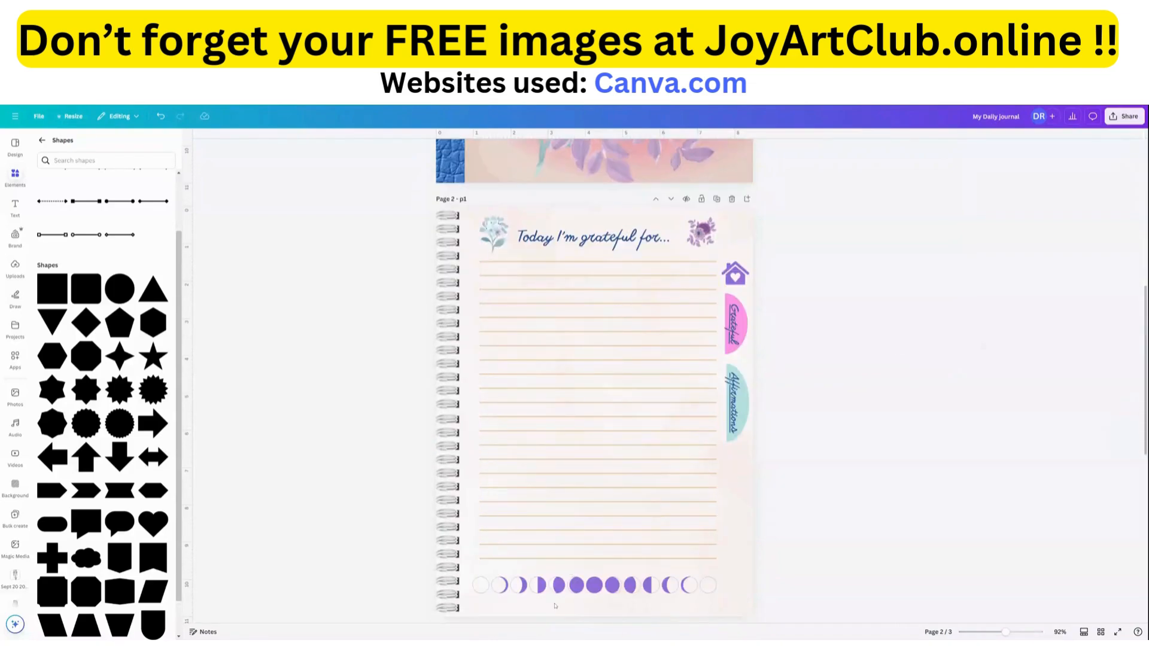
{"action": "left_click", "coordinate": [581, 236]}
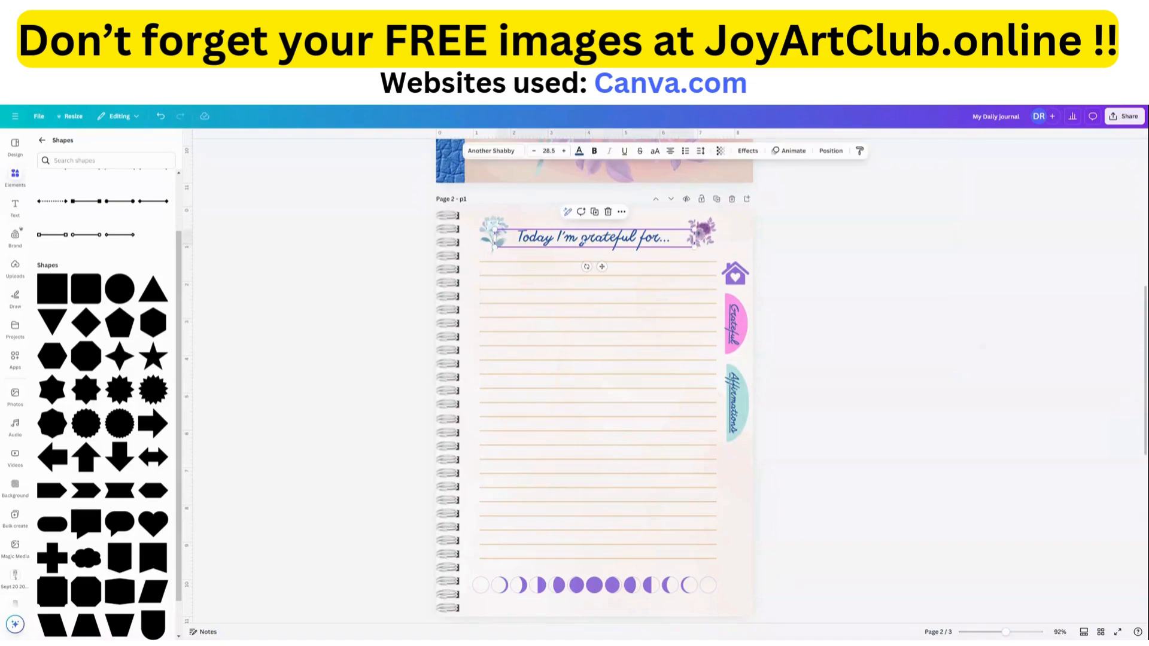
{"action": "left_click", "coordinate": [594, 212]}
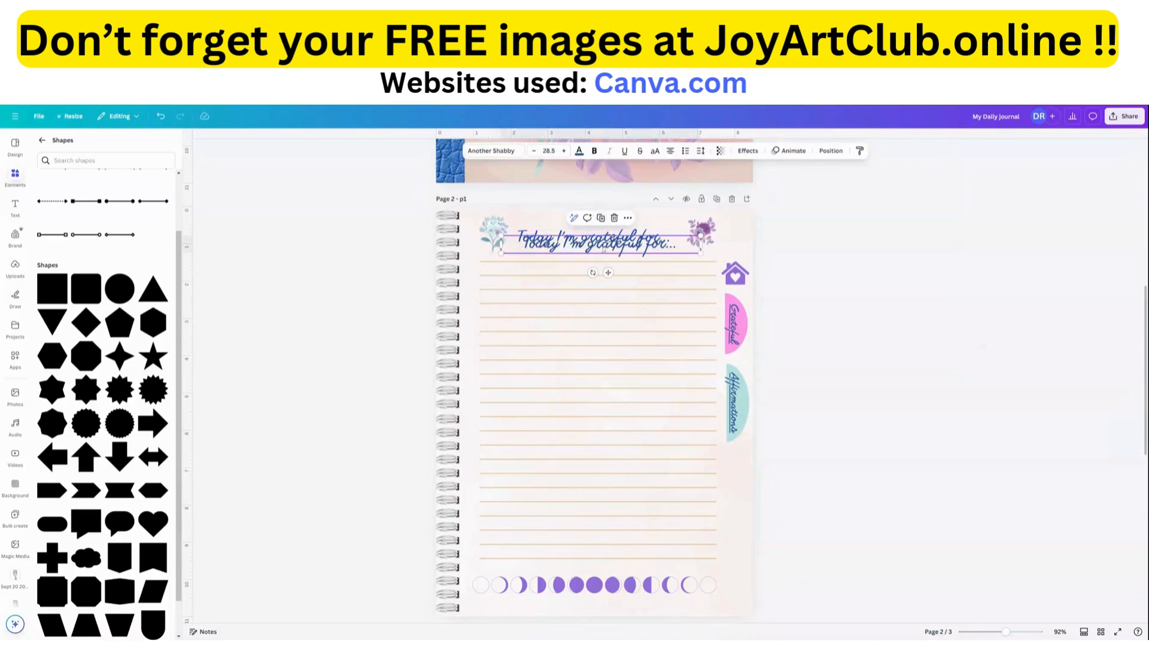
{"action": "left_click_drag", "start_coordinate": [602, 252], "coordinate": [600, 277]}
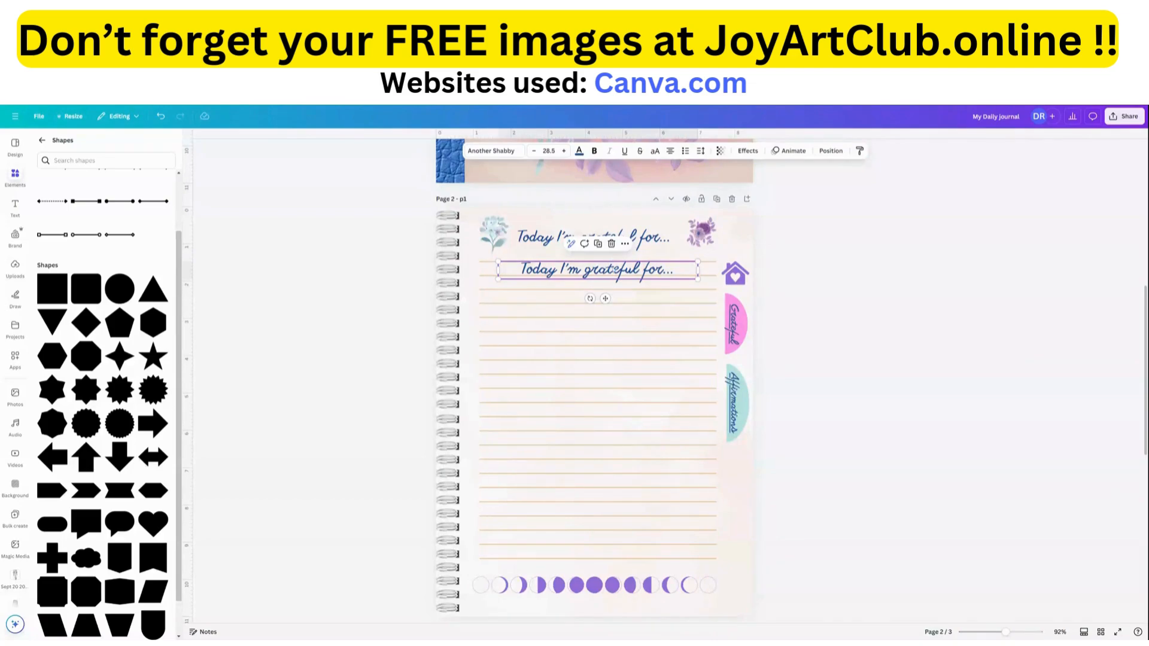
{"action": "left_click_drag", "start_coordinate": [612, 270], "coordinate": [605, 602]}
View the link options for the copied "Today I'm grateful for..." heading below the moon phases on page 2, and delete that copy.
{"action": "double_click", "coordinate": [599, 608]}
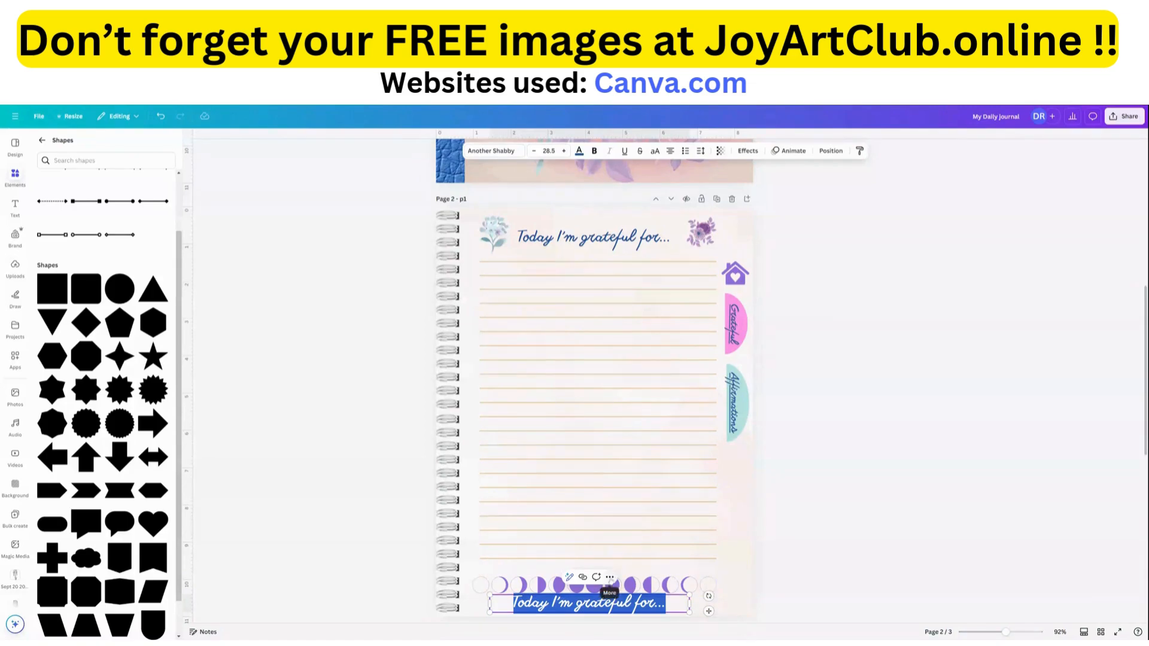
{"action": "left_click", "coordinate": [610, 577]}
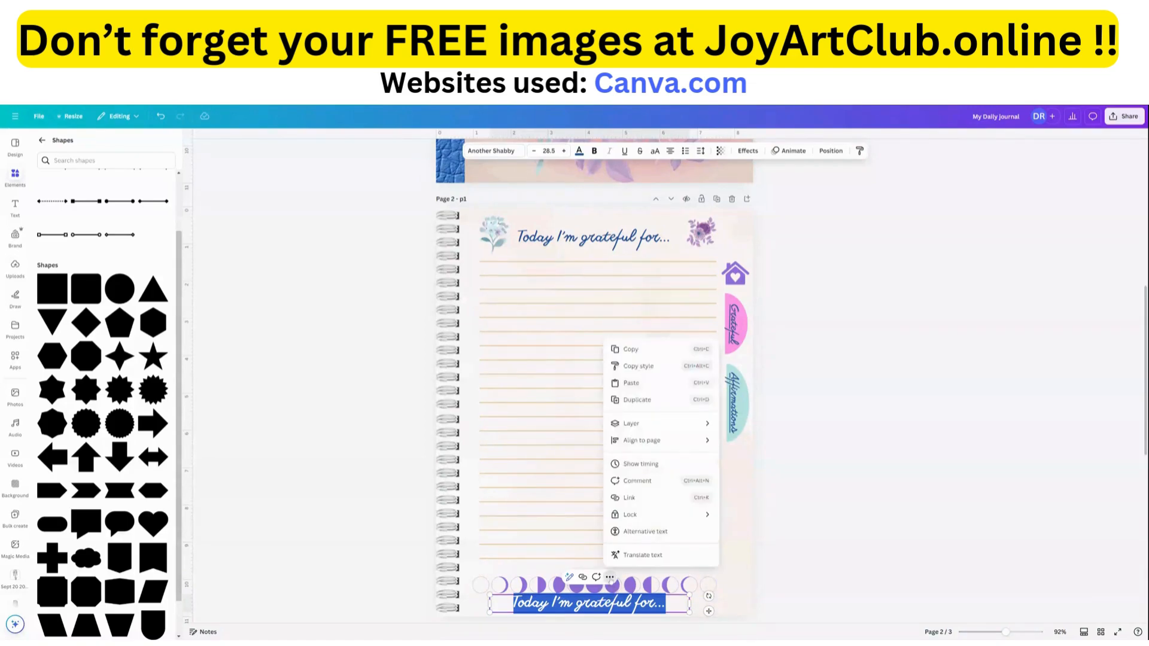
{"action": "left_click", "coordinate": [630, 497]}
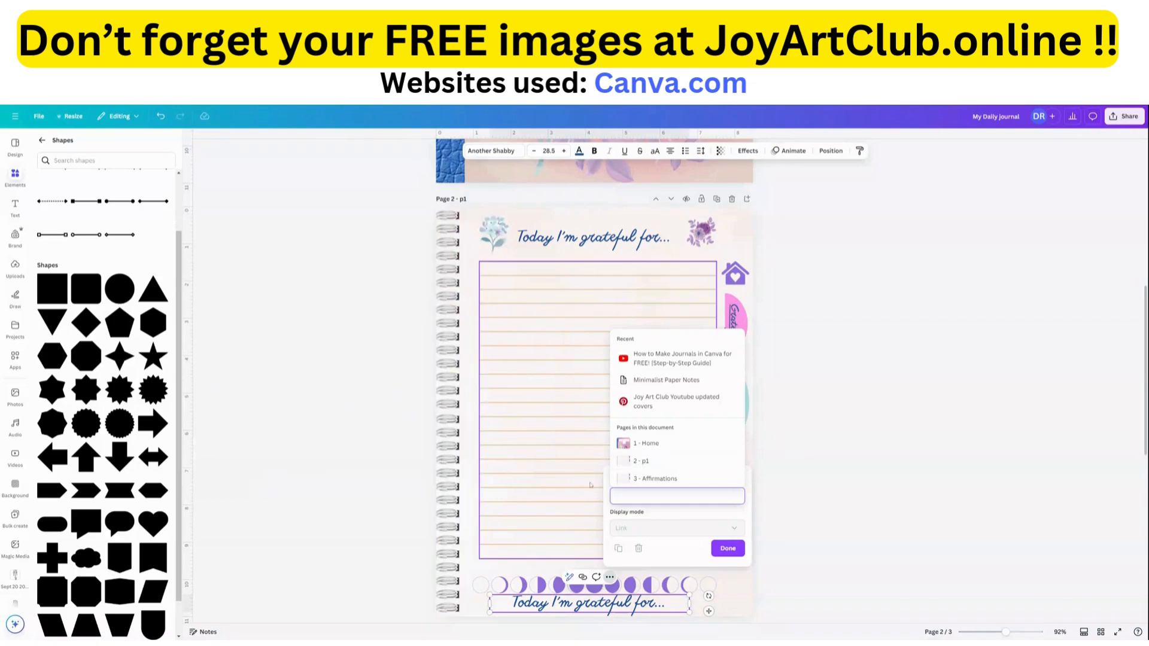
{"action": "left_click", "coordinate": [568, 474]}
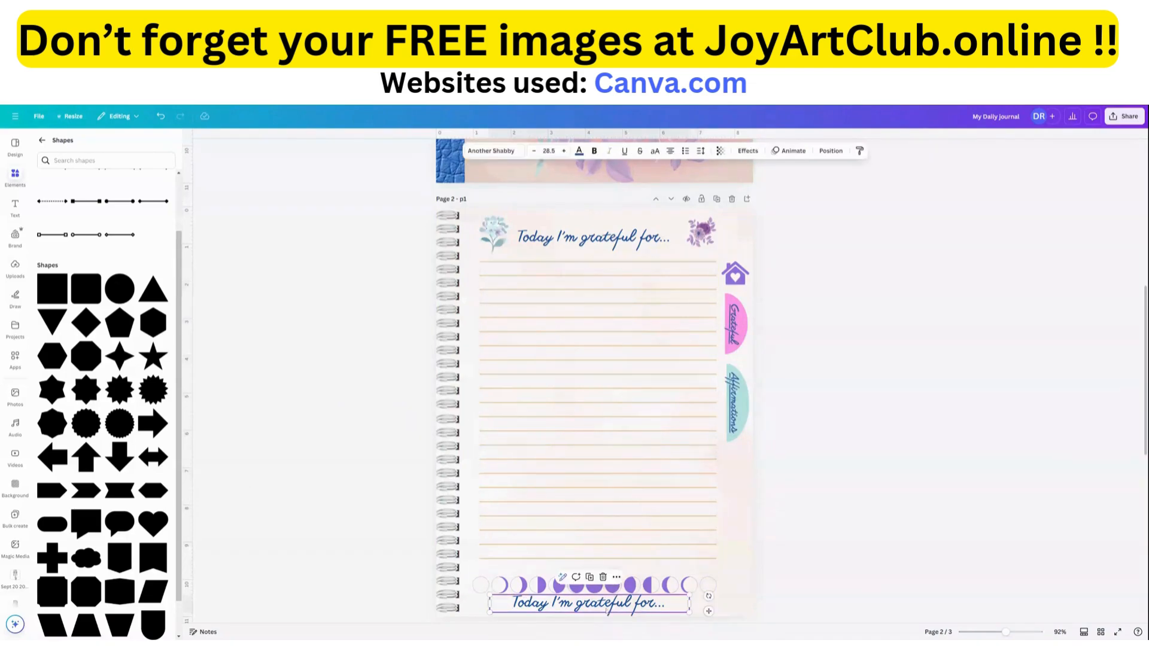
{"action": "key", "text": "Delete"}
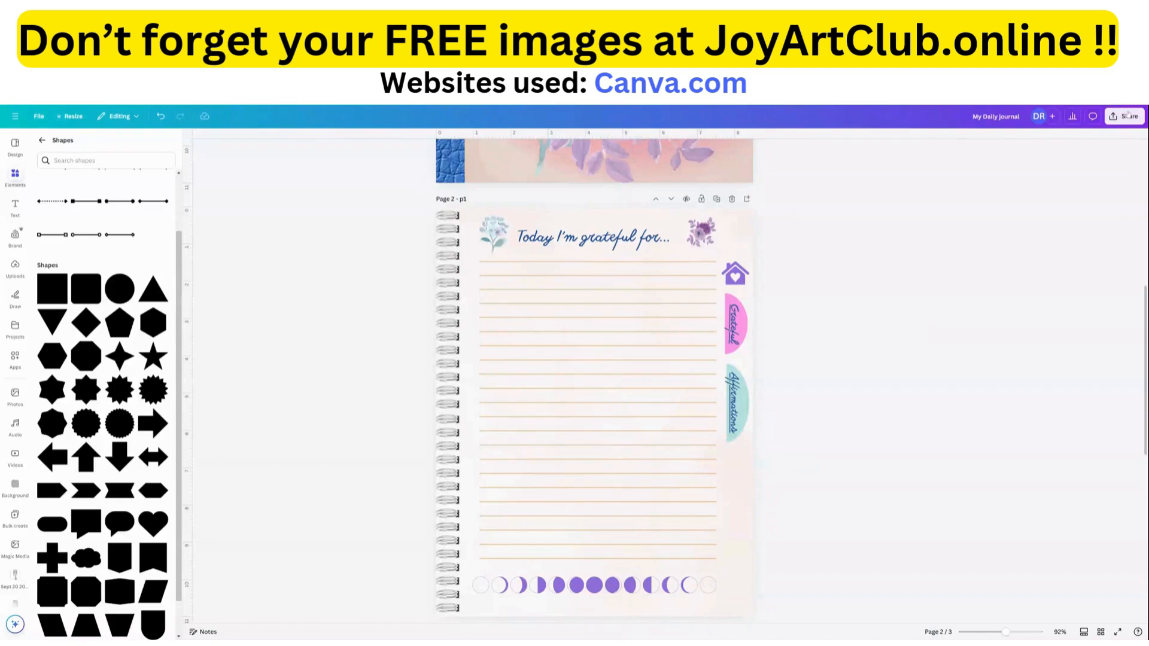
Download all pages of the journal as a PDF Standard file.
{"action": "left_click", "coordinate": [1126, 116]}
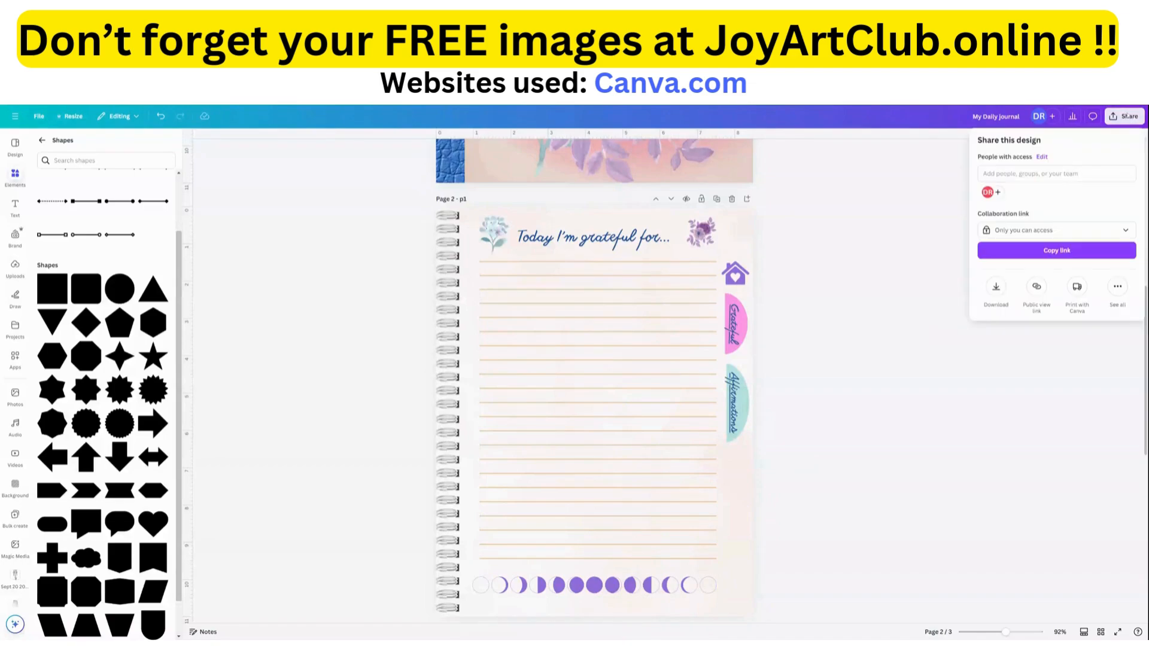
{"action": "left_click", "coordinate": [996, 288]}
{"action": "left_click", "coordinate": [1021, 179]}
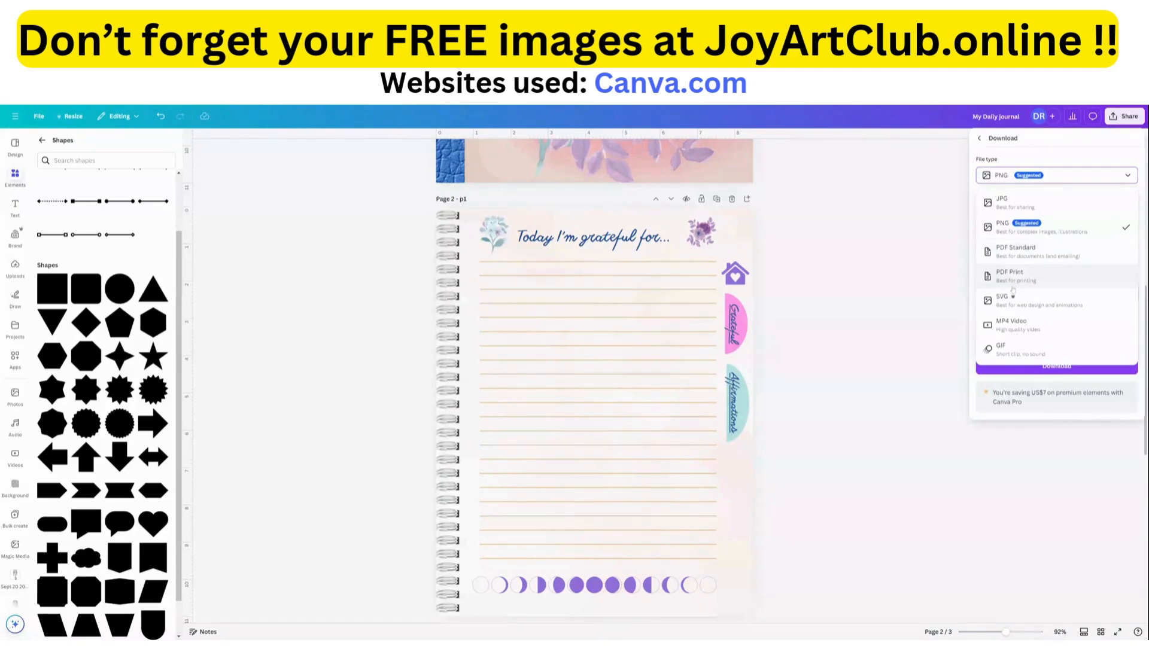
{"action": "left_click", "coordinate": [1017, 252]}
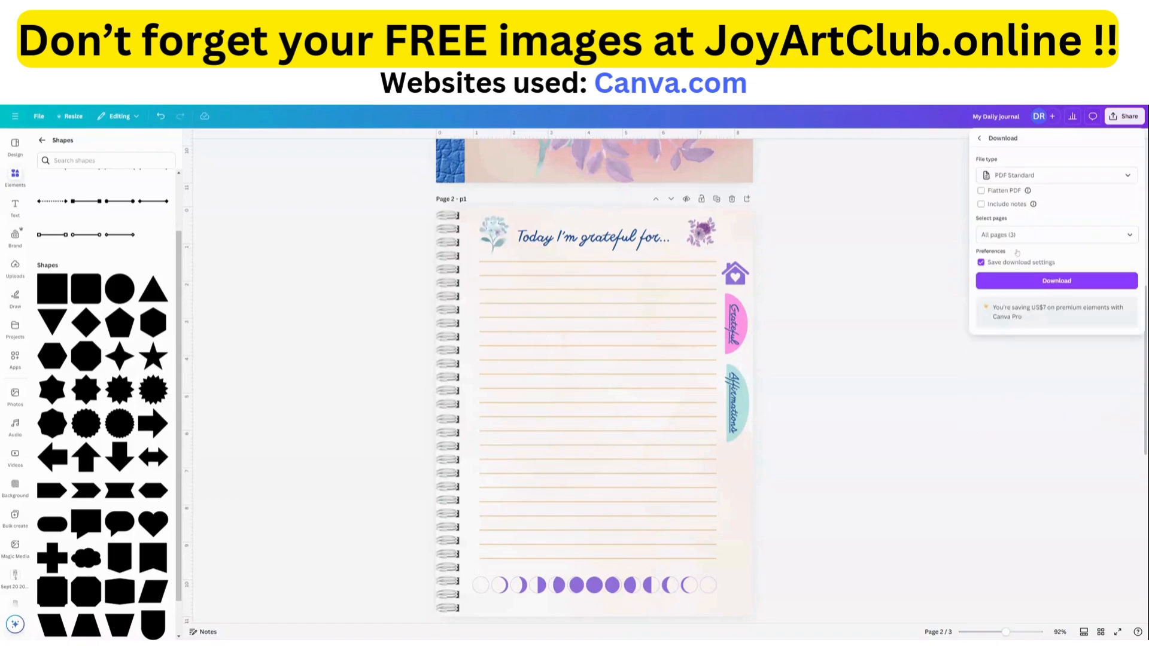
{"action": "left_click", "coordinate": [1051, 283]}
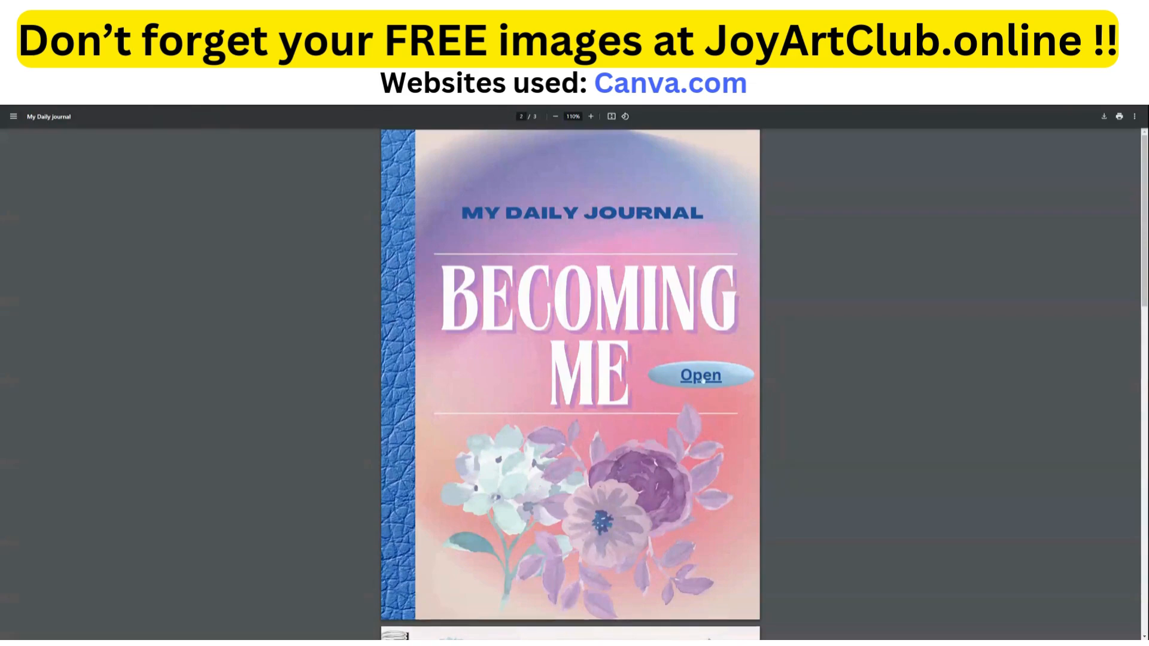
Test the "Open" link, the home icon and the Affirmations and Grateful tabs in the downloaded PDF in the PDF viewer, ending on the cover.
{"action": "left_click", "coordinate": [701, 376]}
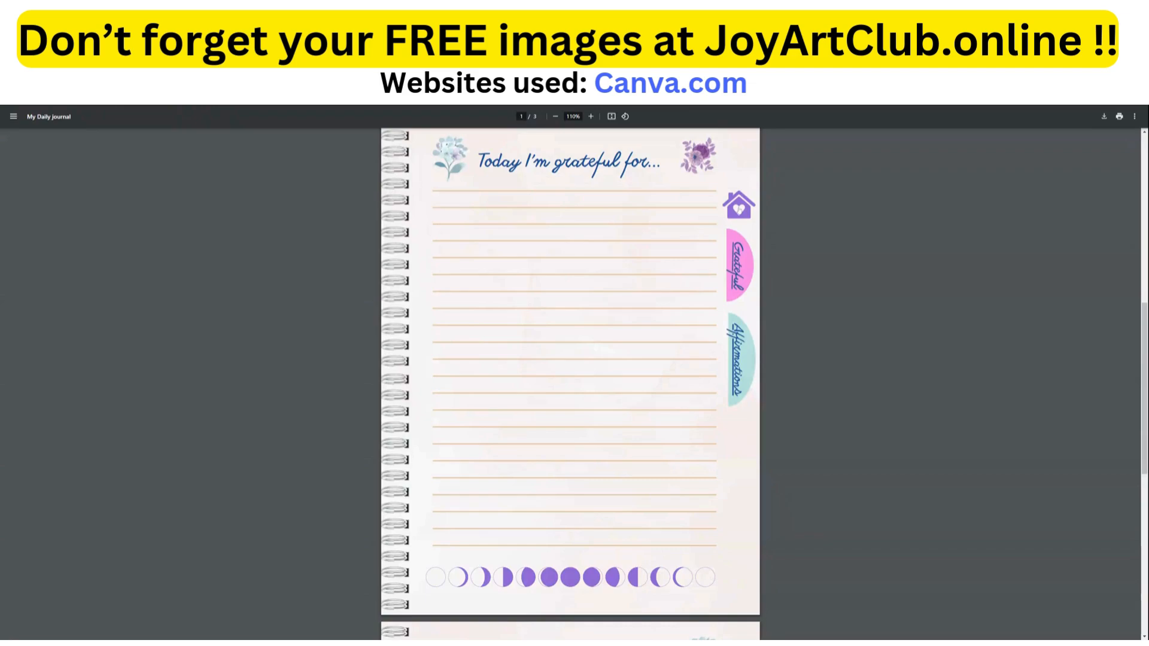
{"action": "left_click", "coordinate": [739, 209]}
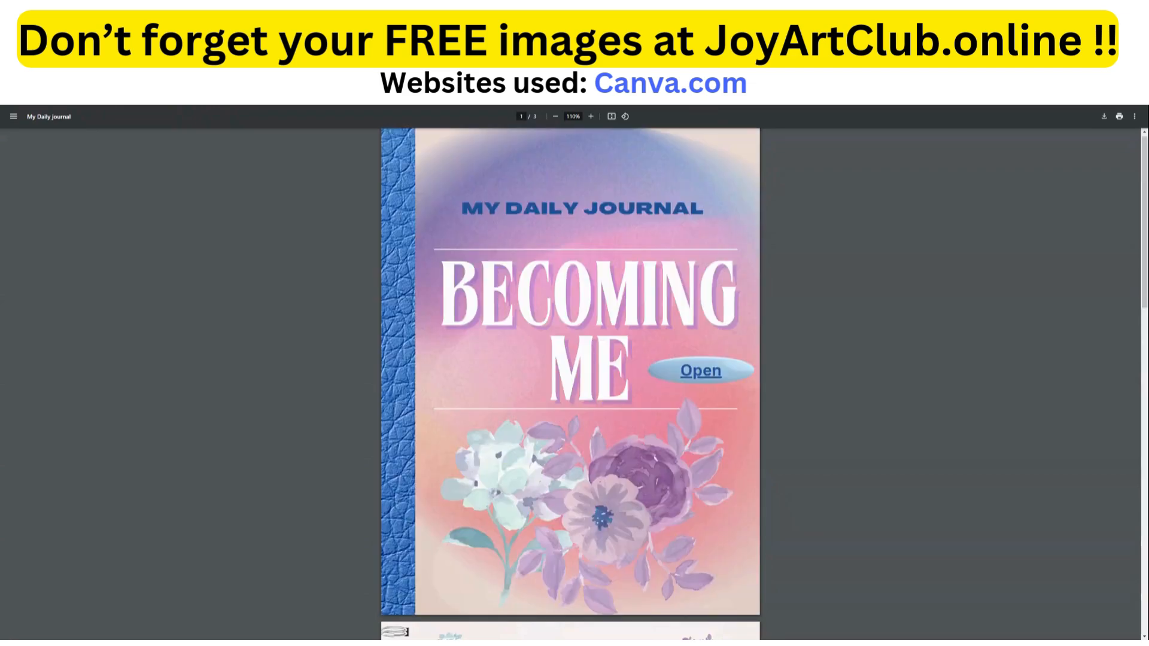
{"action": "left_click", "coordinate": [706, 375]}
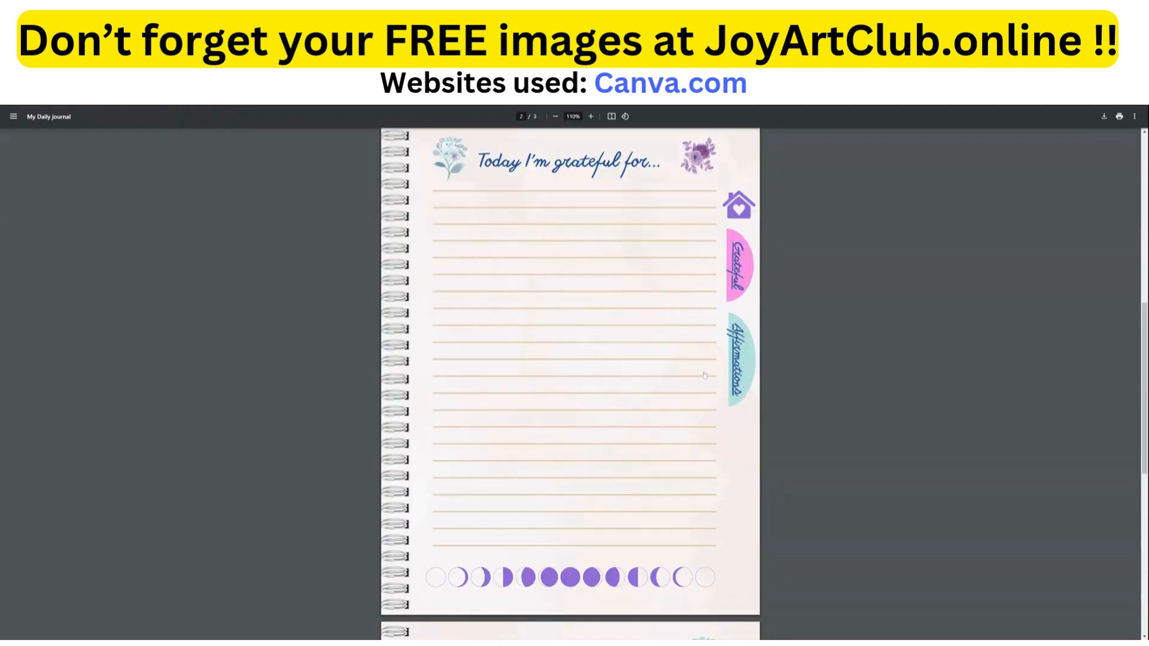
{"action": "left_click", "coordinate": [739, 373]}
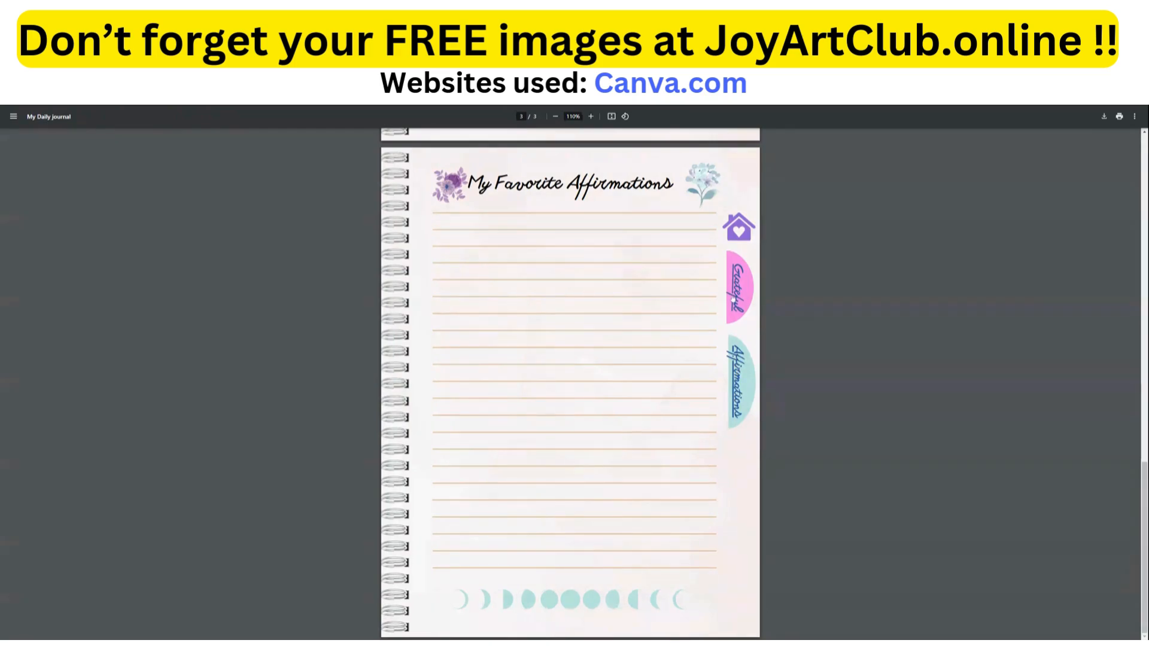
{"action": "left_click", "coordinate": [737, 299]}
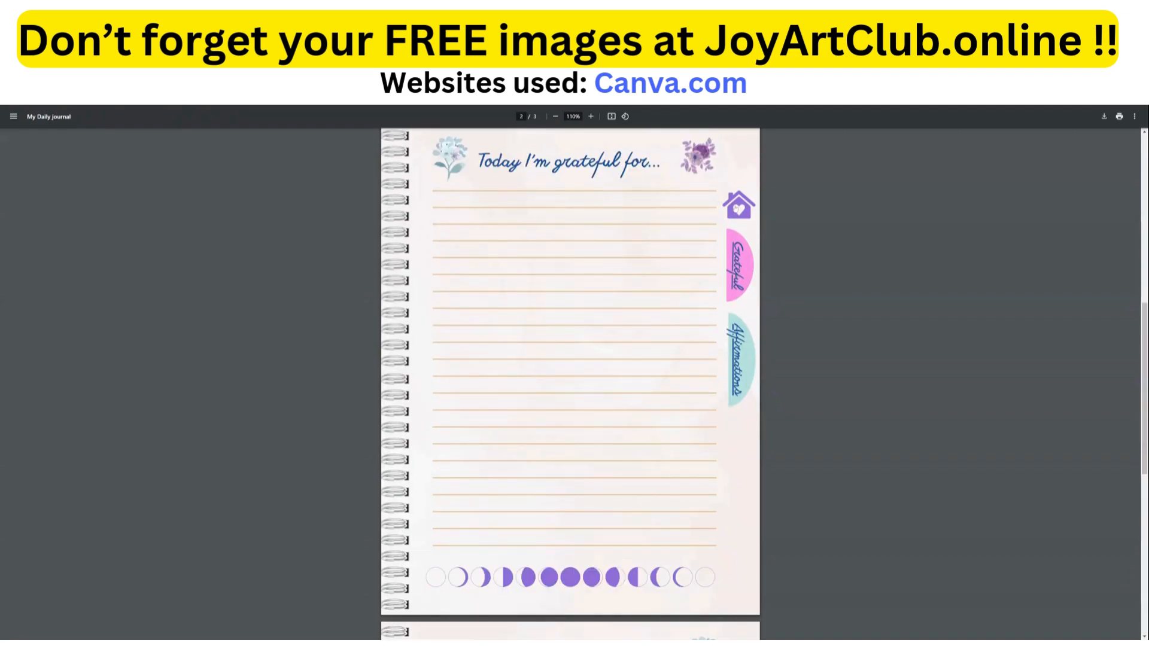
{"action": "left_click", "coordinate": [737, 207]}
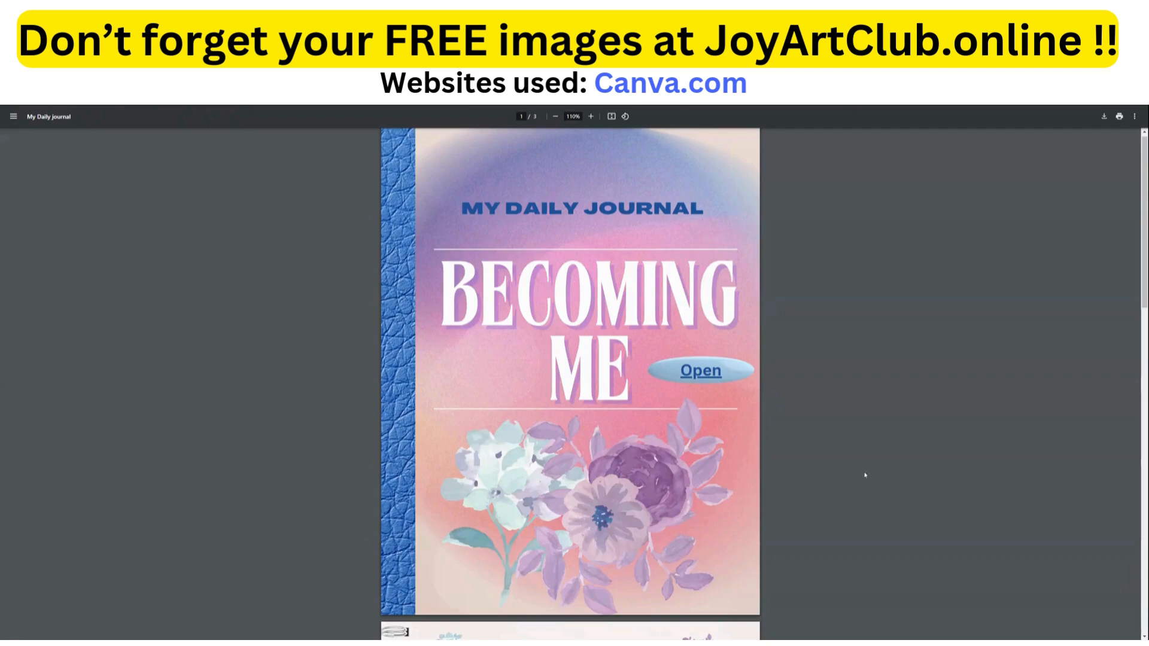